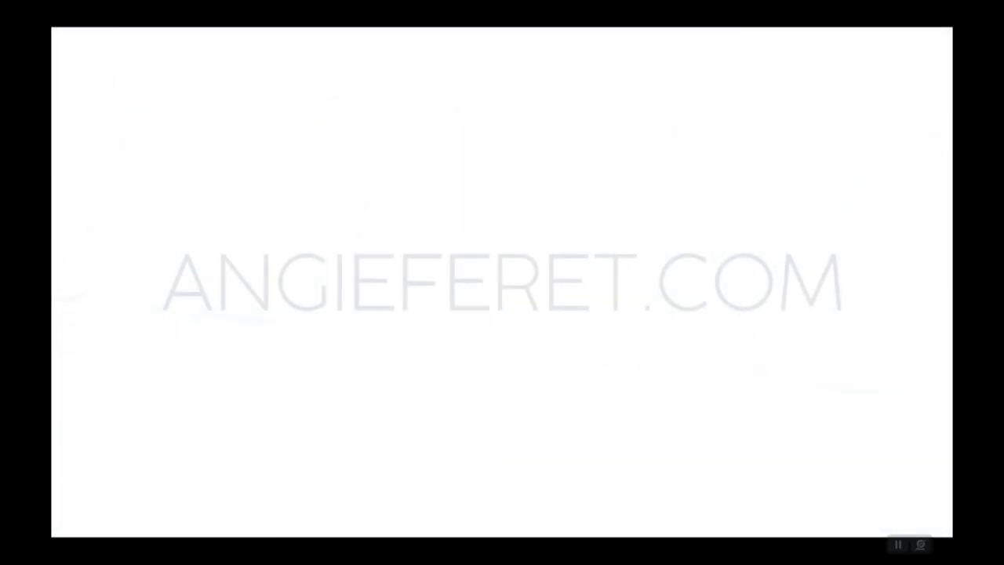
left_click(107, 53)
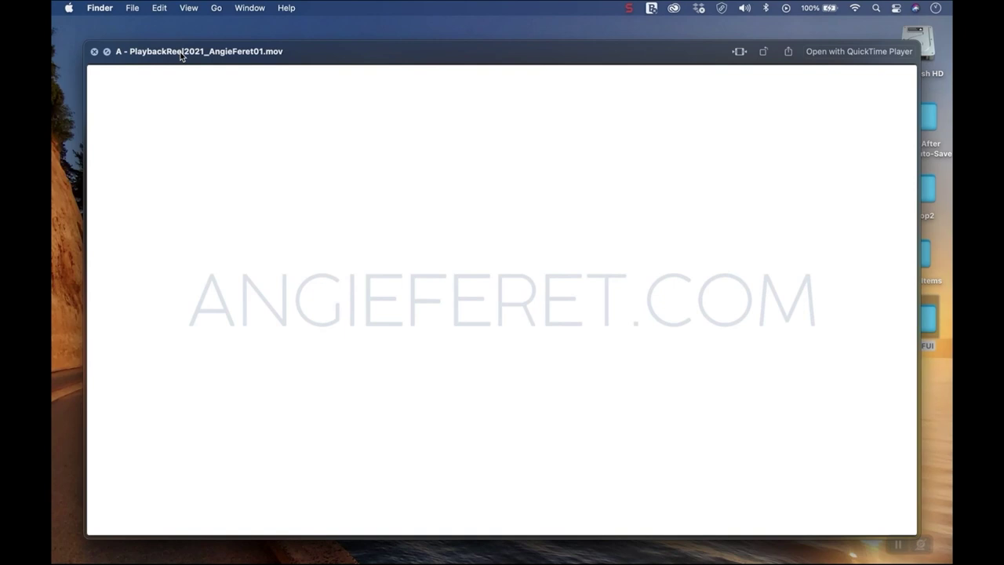
left_click(94, 52)
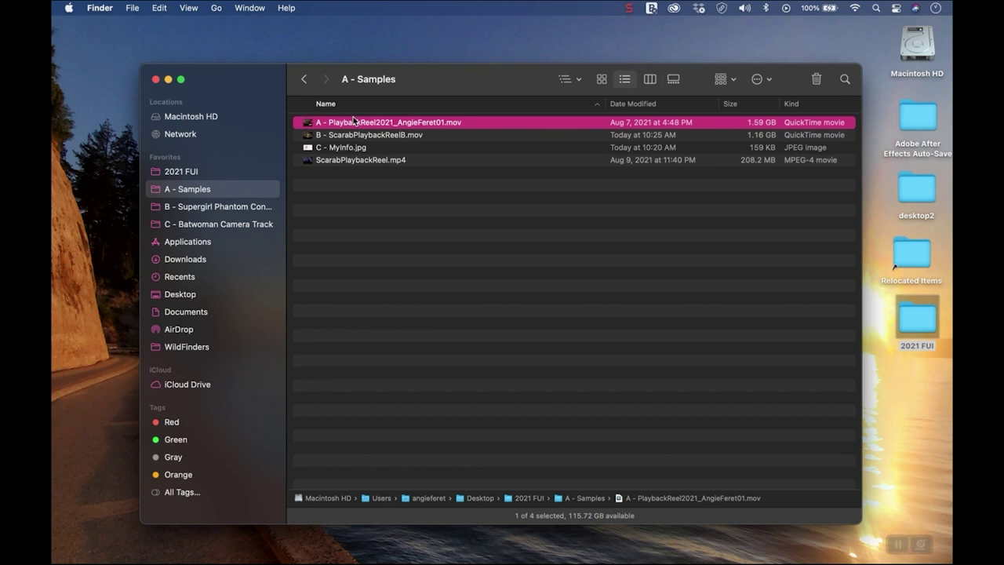
Play B - ScarabPlaybackReelB.mov full screen in QuickTime Player, then close it.
double_click(346, 137)
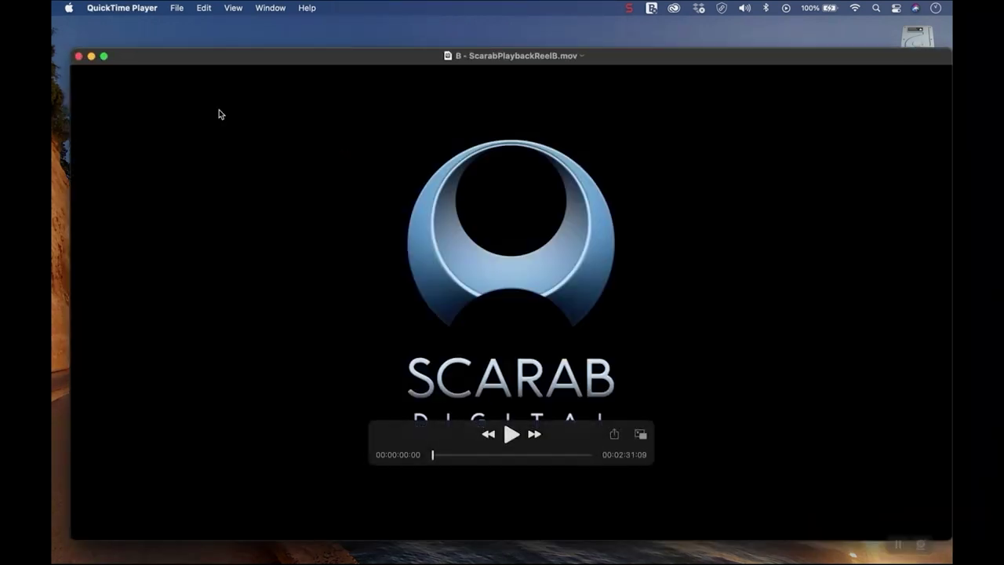
left_click(104, 57)
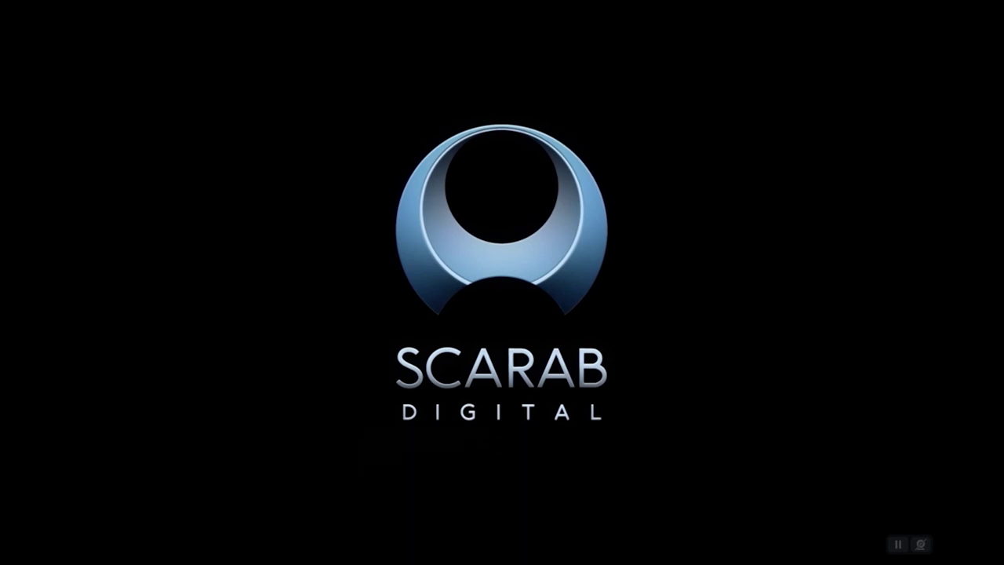
mouse_move(53, 257)
left_click(502, 446)
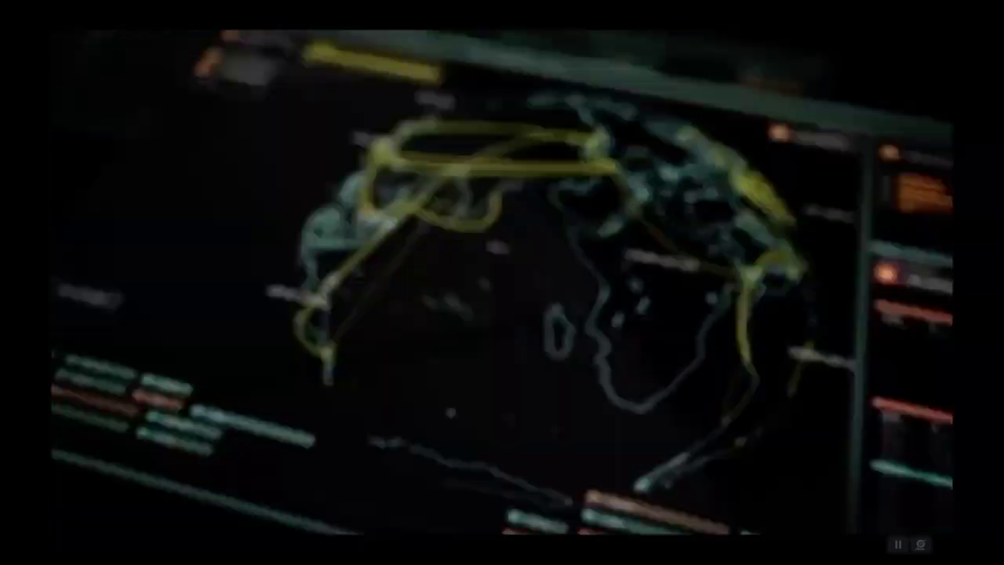
key("Escape")
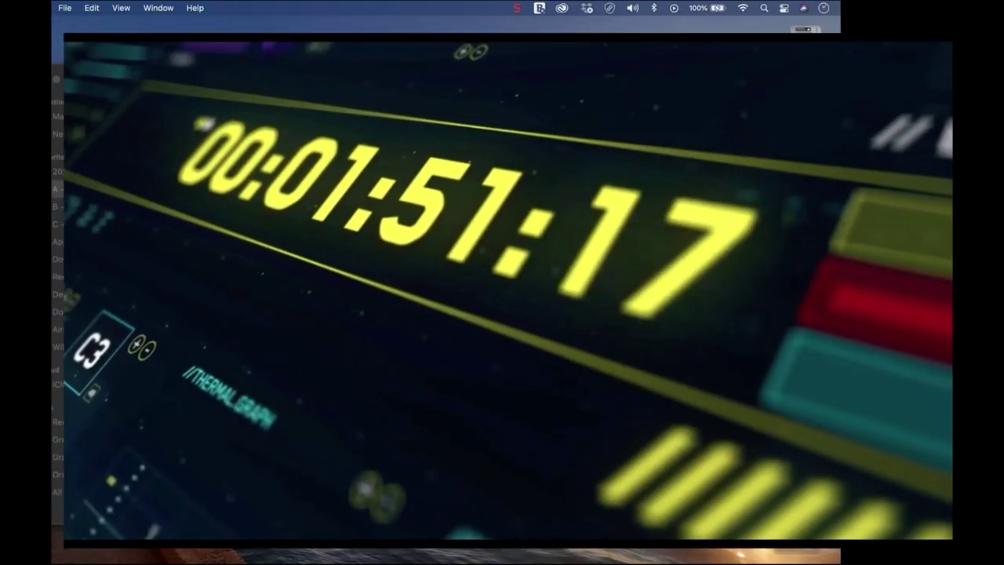
left_click(78, 57)
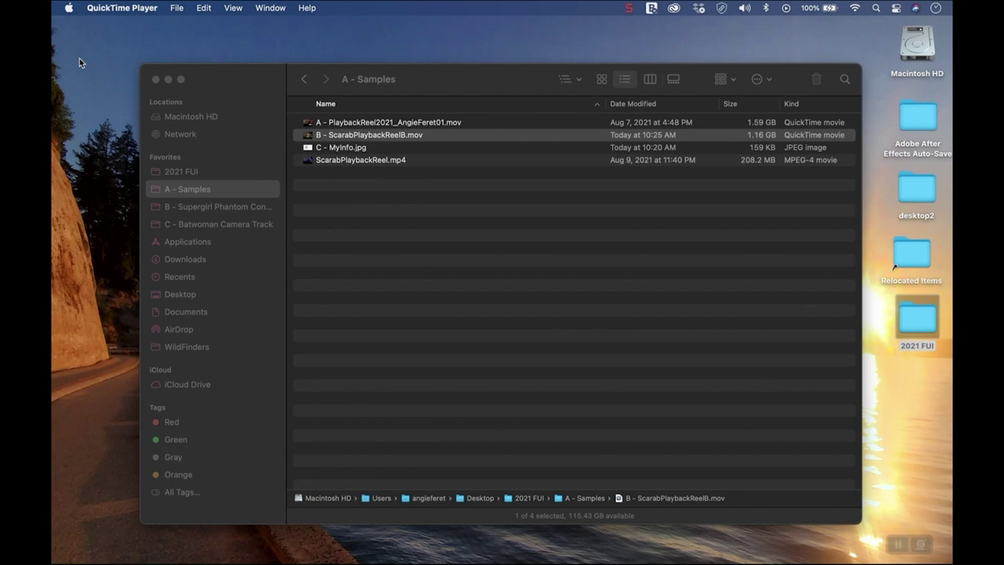
Open the B - Supergirl Phantom Containment Unit folder from the Finder sidebar.
left_click(219, 207)
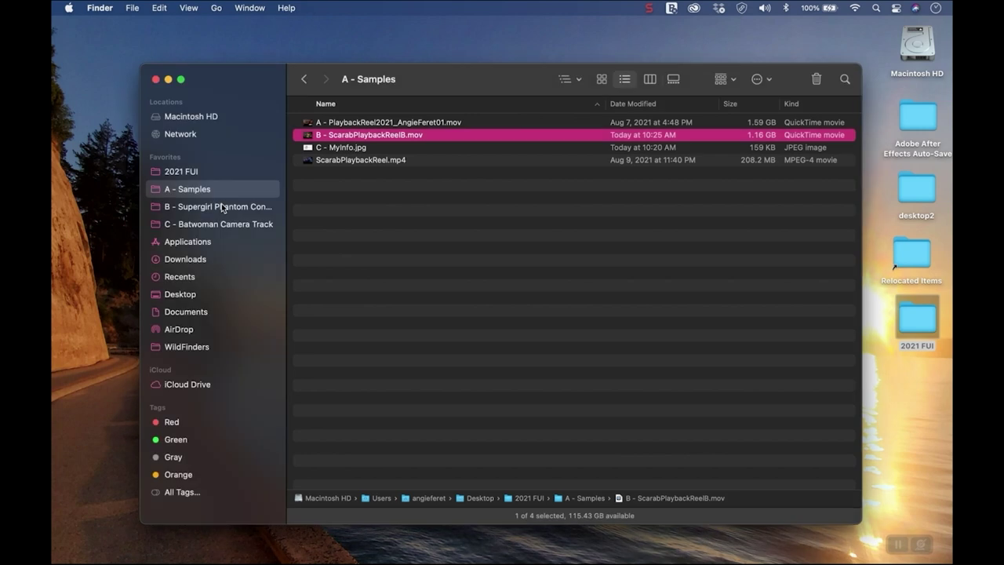
left_click(228, 206)
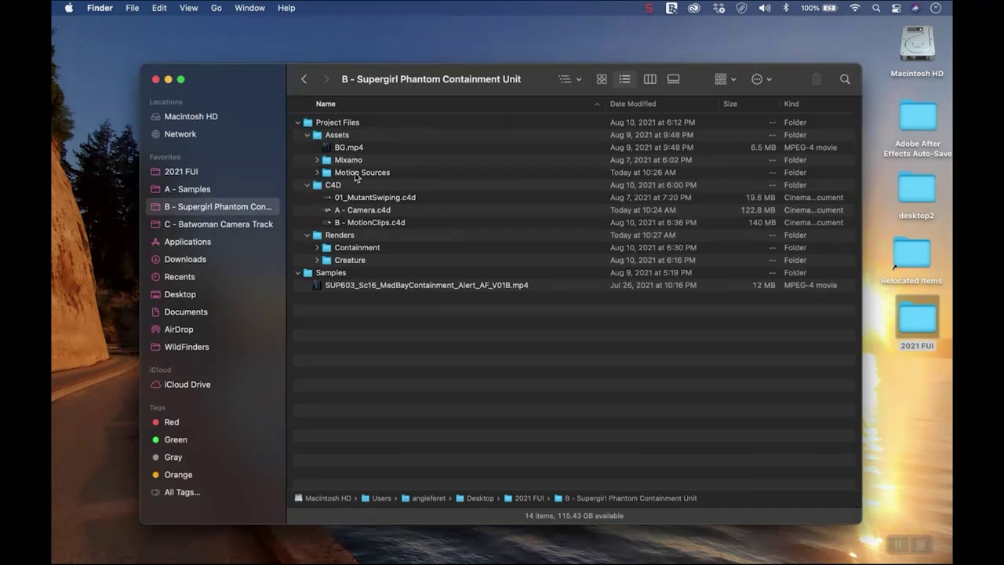
Open SUP603_Sc16_MedBayContainment_Alert_AF_V01B.mp4 full screen and start playing it.
double_click(359, 285)
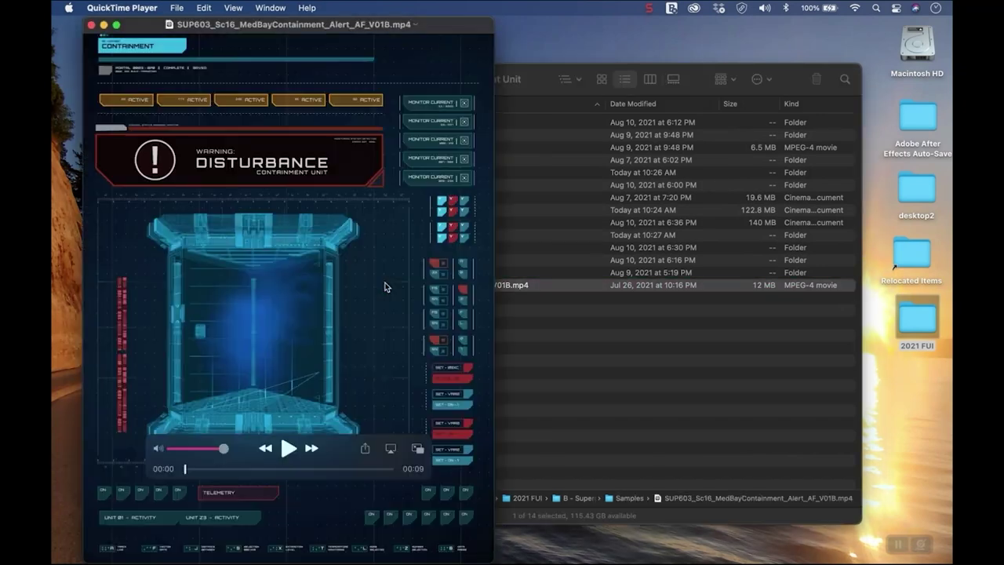
left_click_drag(287, 26, 362, 26)
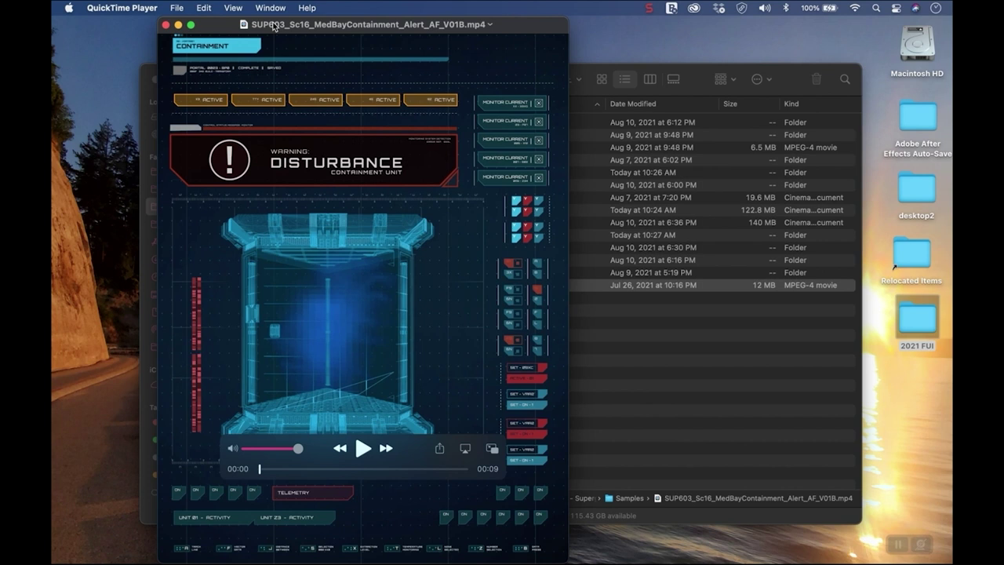
left_click(191, 25)
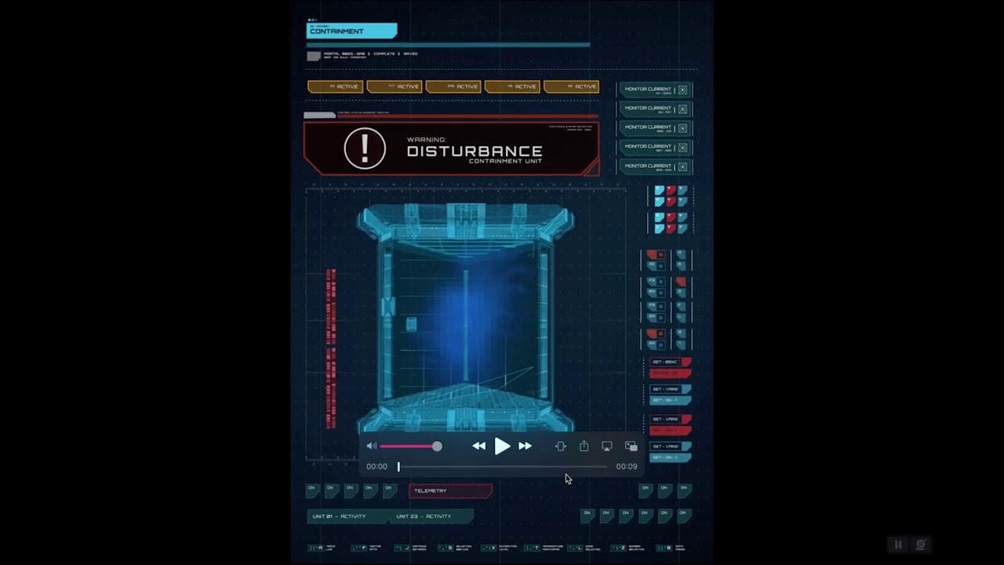
left_click_drag(543, 450, 863, 401)
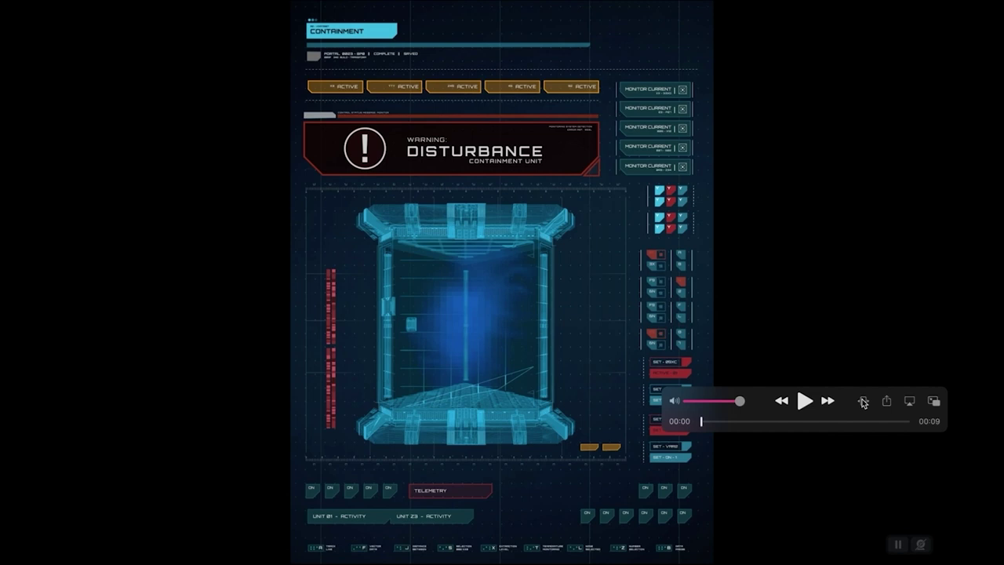
left_click(804, 401)
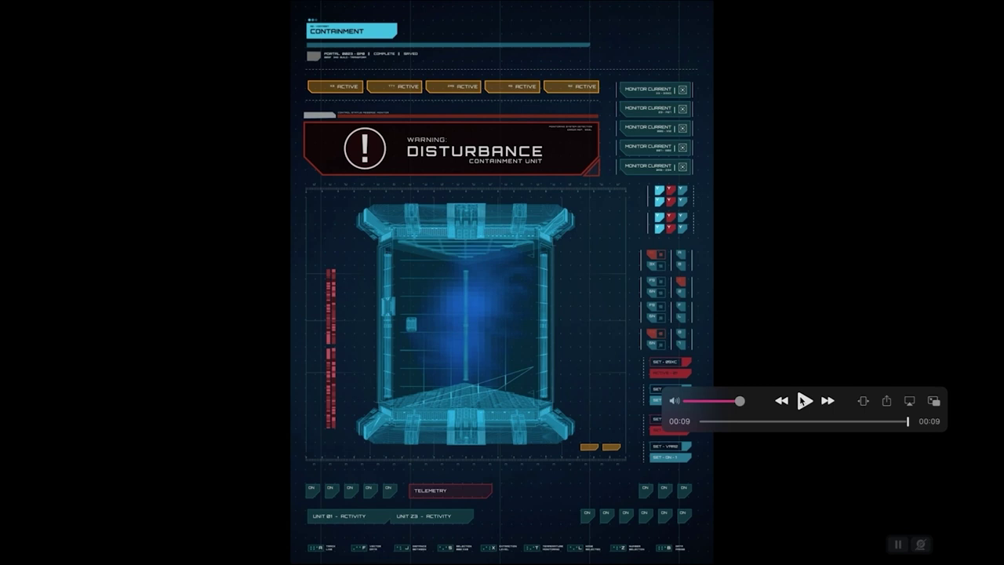
Replay the MedBay alert video a few more times, then leave full screen.
left_click(804, 401)
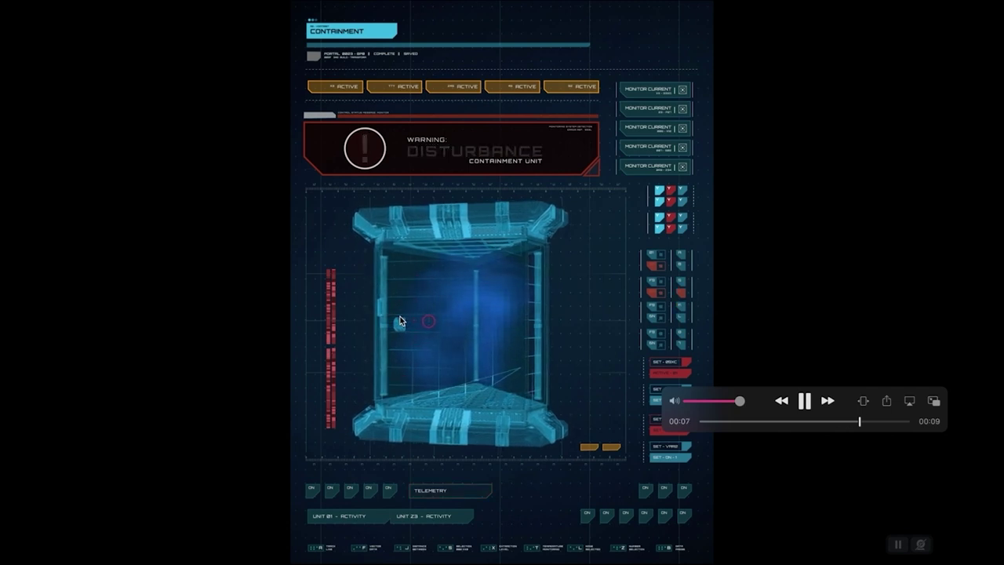
left_click(805, 402)
left_click(805, 402)
left_click(805, 404)
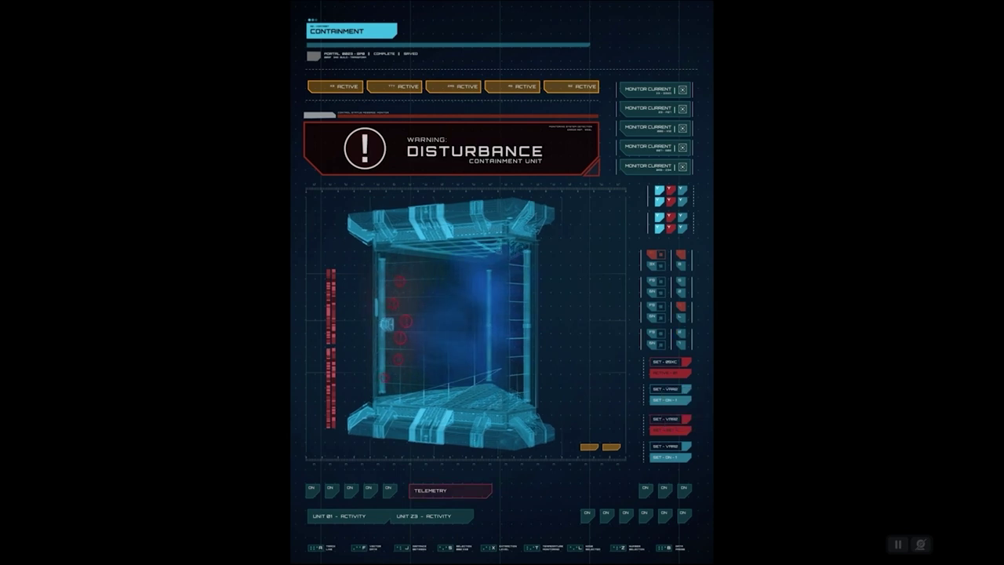
mouse_move(536, 175)
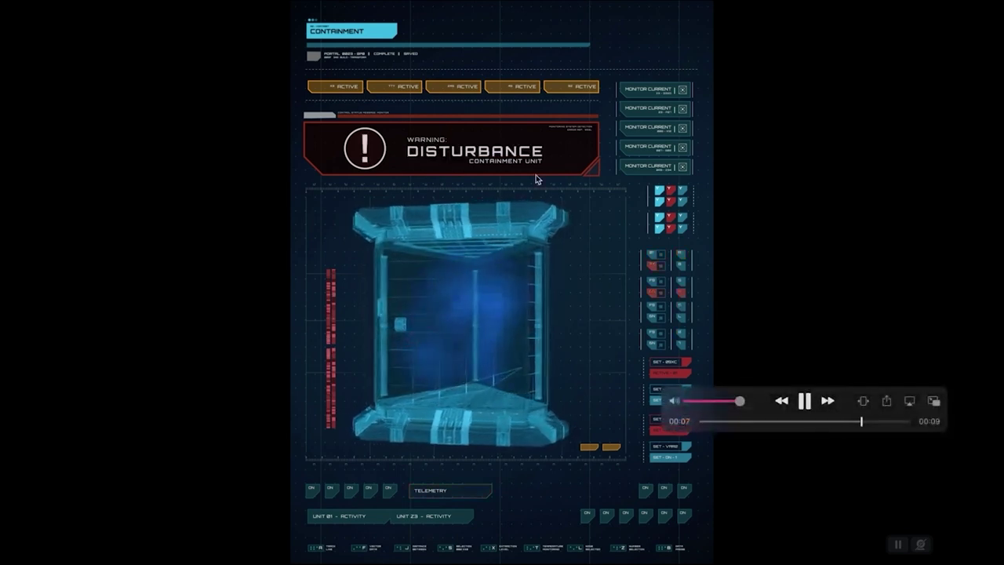
left_click(804, 401)
key("Escape")
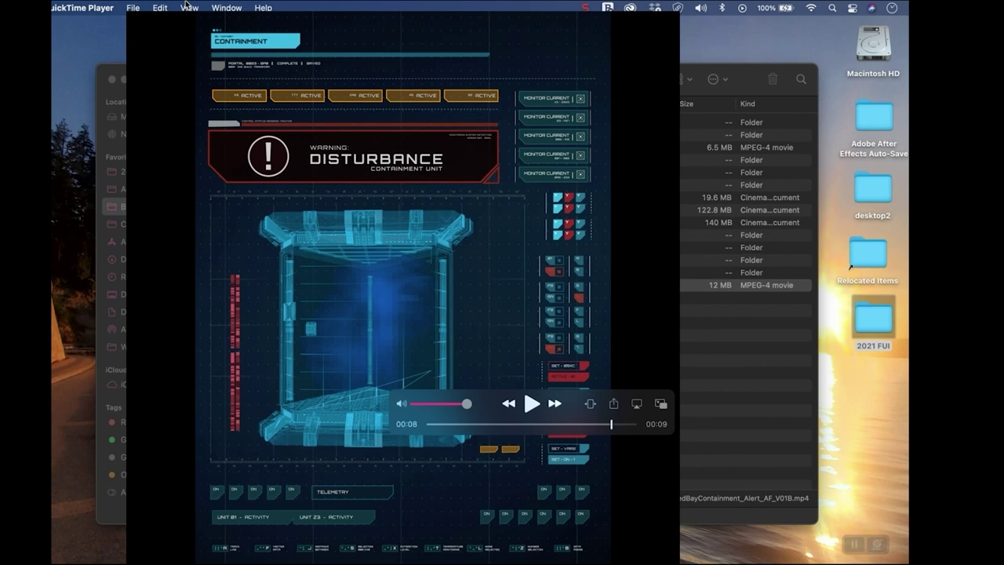
Close the alert video window and switch to Cinema 4D.
left_click(166, 30)
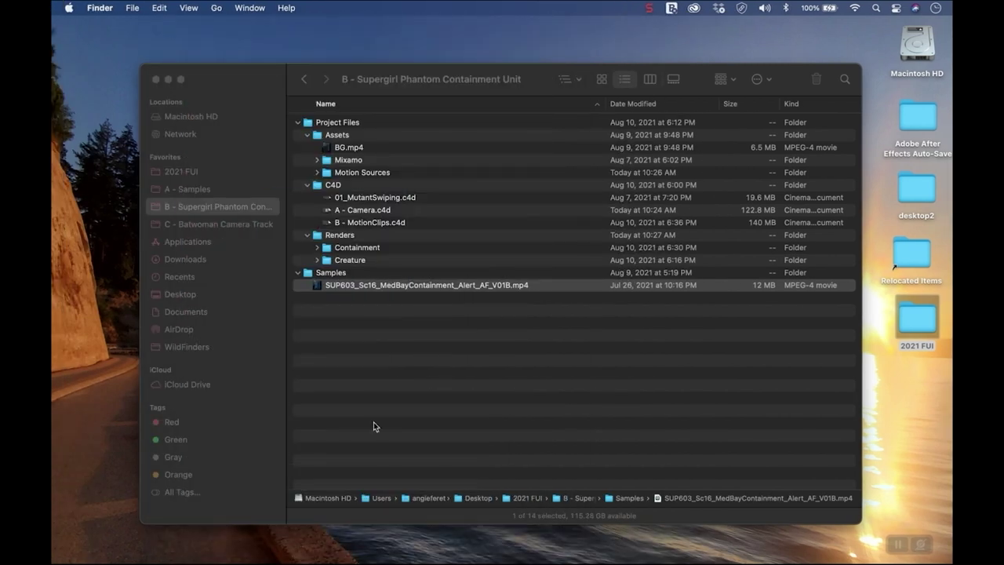
key("super+Tab")
key("super+Tab")
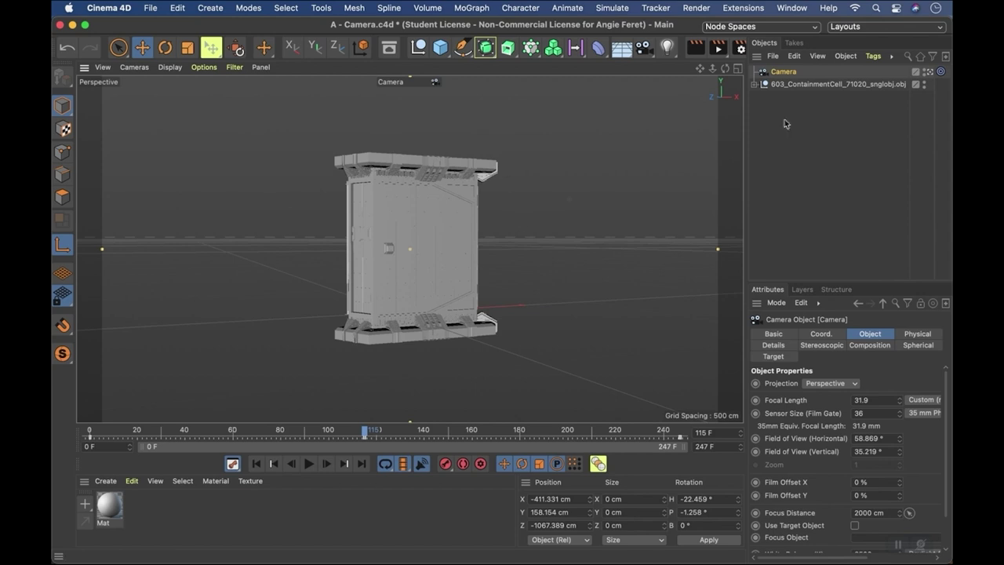
Inspect the containment cell hierarchy, then tick Cel Renderer in Render Settings.
left_click(755, 84)
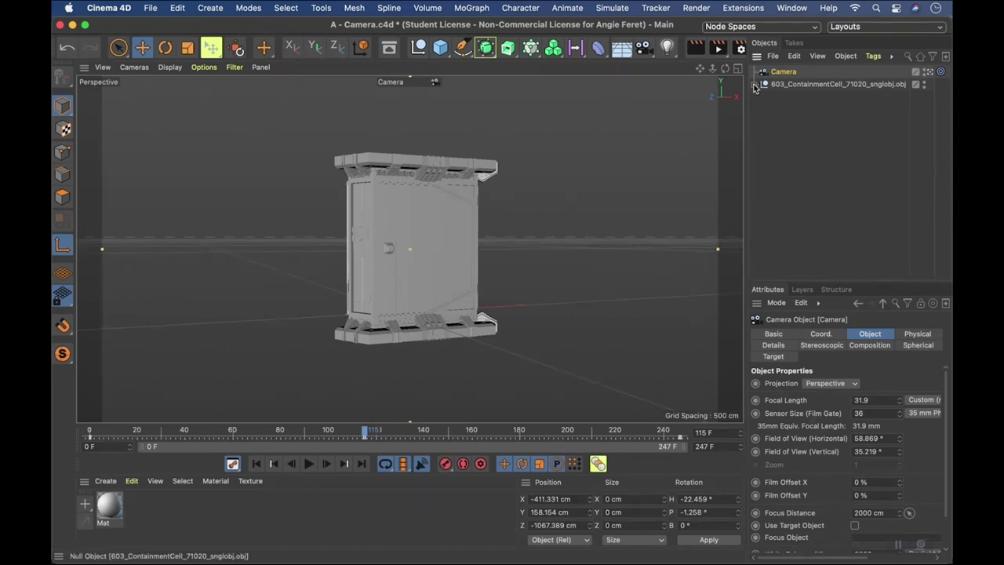
left_click_drag(946, 82, 946, 58)
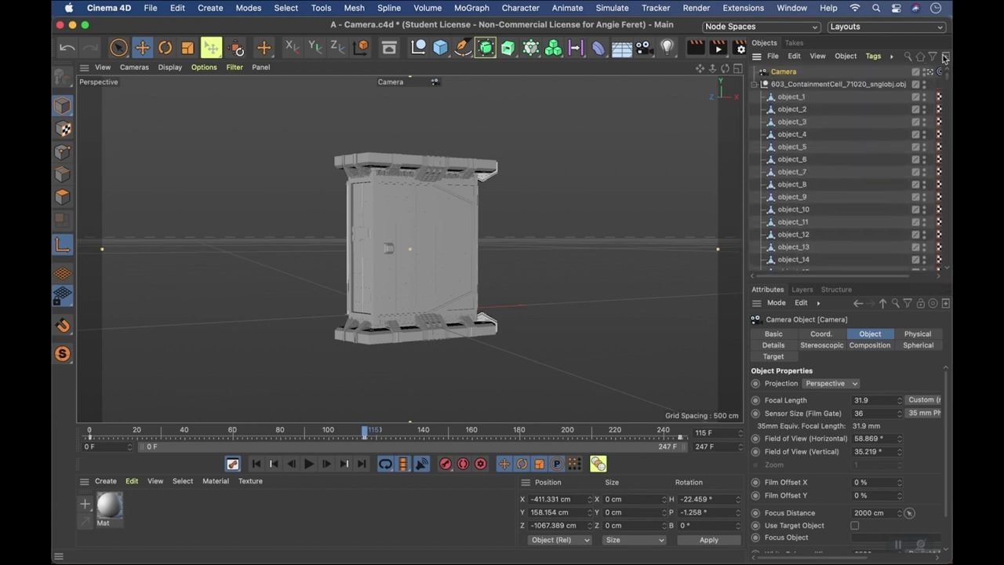
left_click(755, 85)
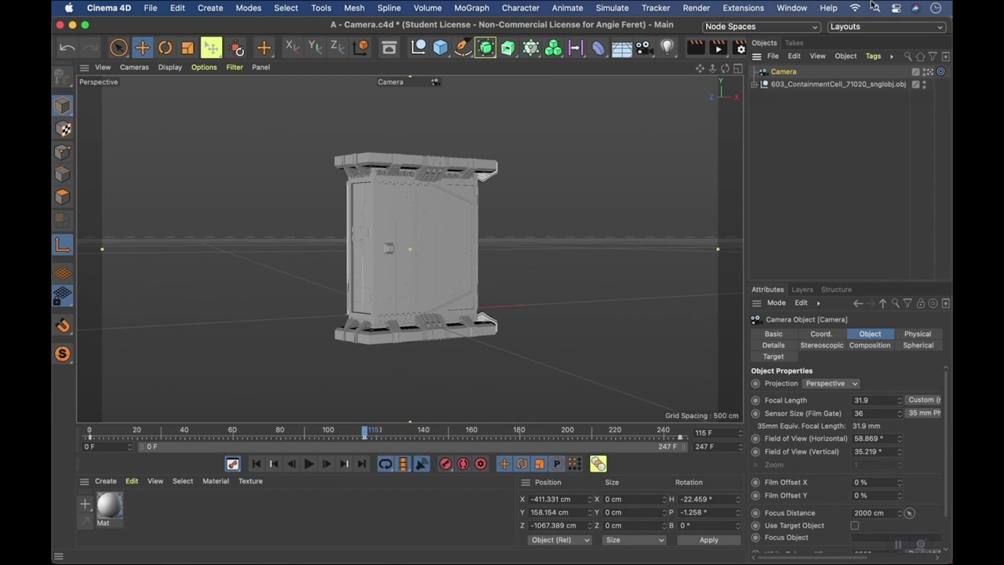
left_click(739, 48)
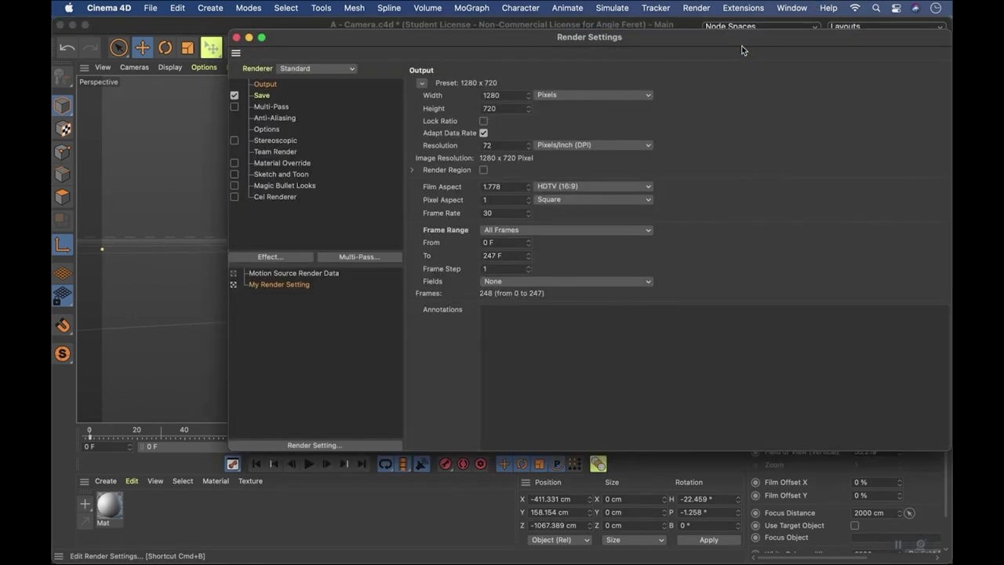
left_click(271, 197)
left_click(234, 197)
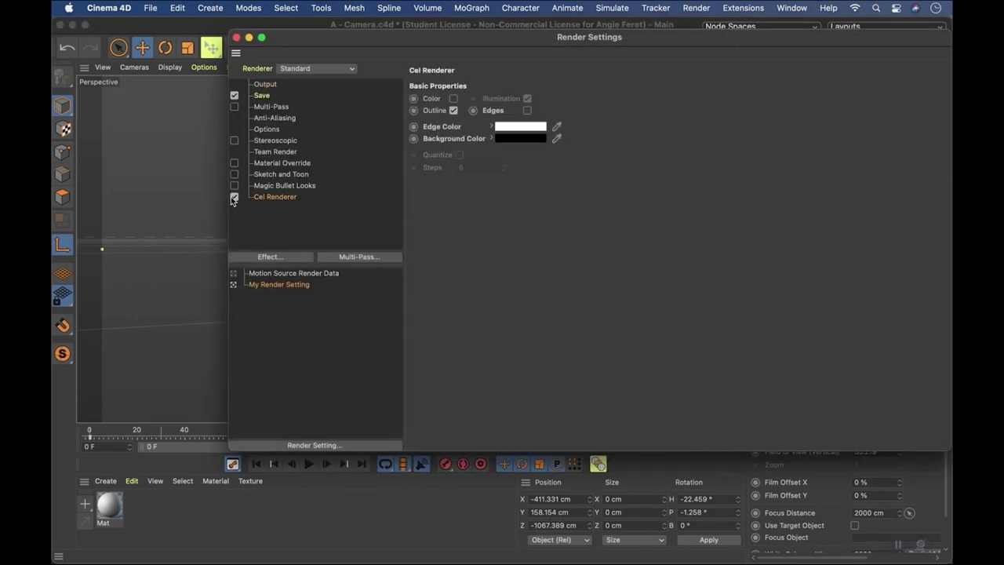
left_click(248, 38)
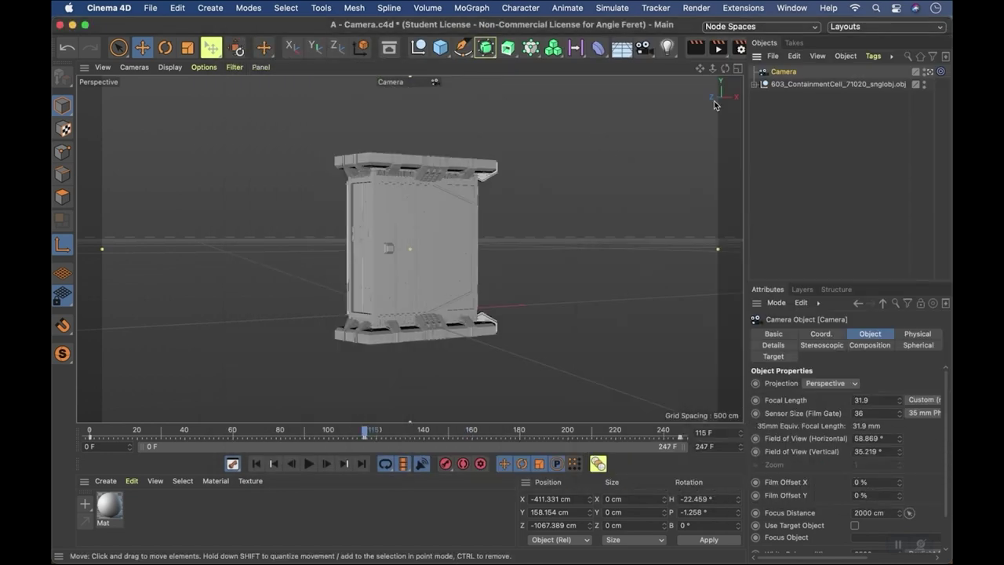
Widen the viewport and panels and inspect the camera's Target tag properties.
left_click_drag(743, 68, 826, 69)
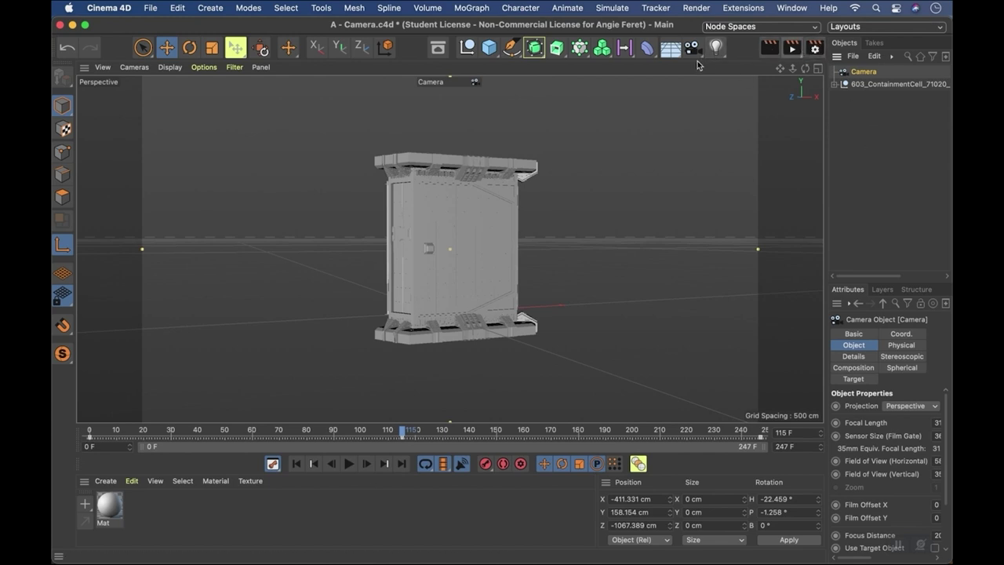
left_click(692, 51)
left_click_drag(818, 212, 711, 205)
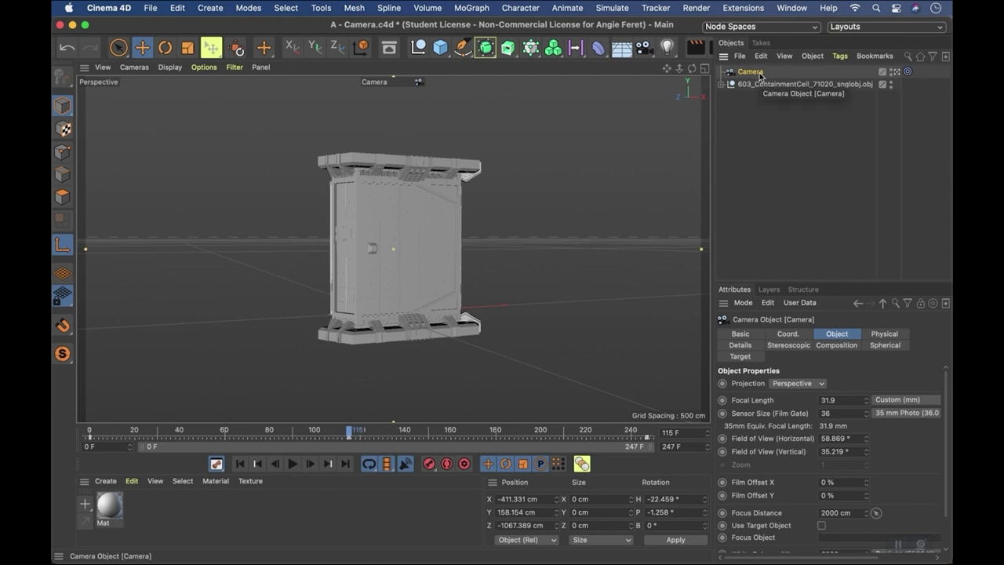
left_click(908, 72)
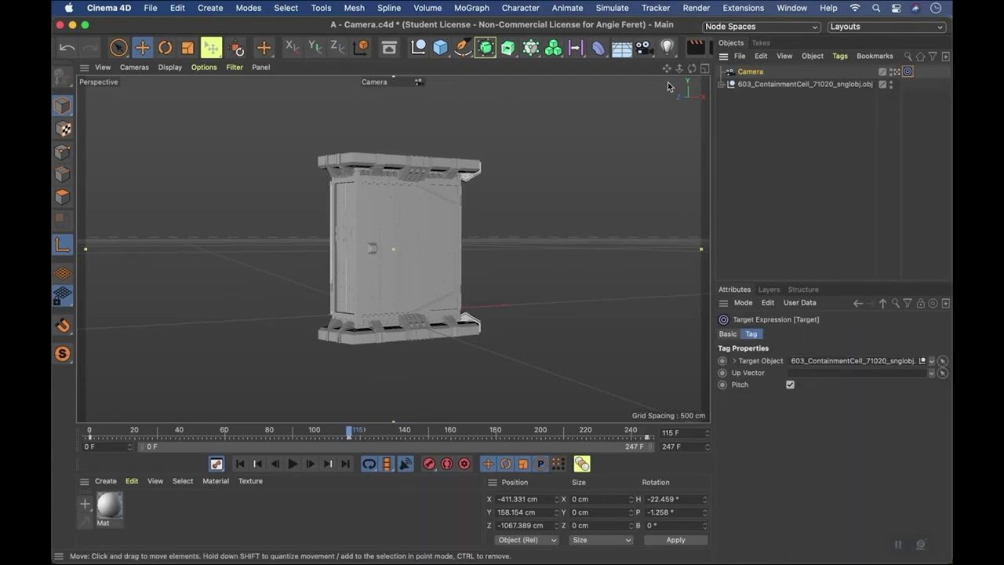
left_click(644, 48)
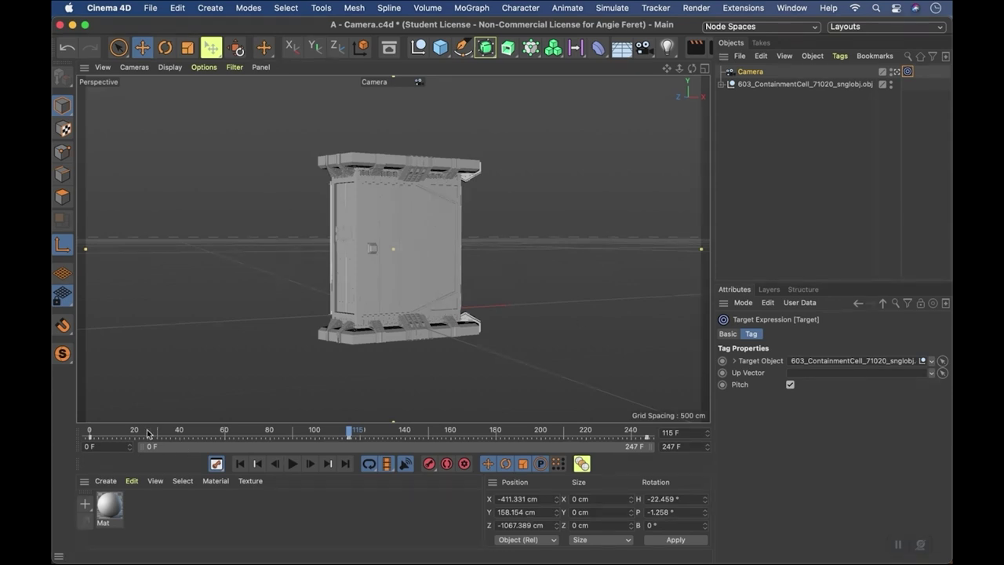
Play the camera move to frame 159, rewind to 0, and scrub to about frame 120.
key("F8")
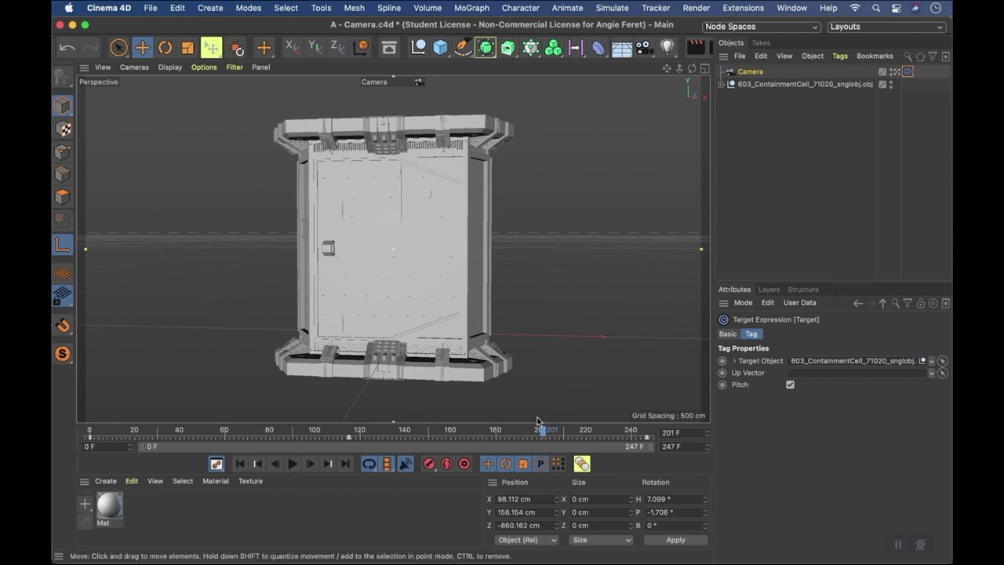
left_click(110, 432)
left_click_drag(100, 432, 83, 432)
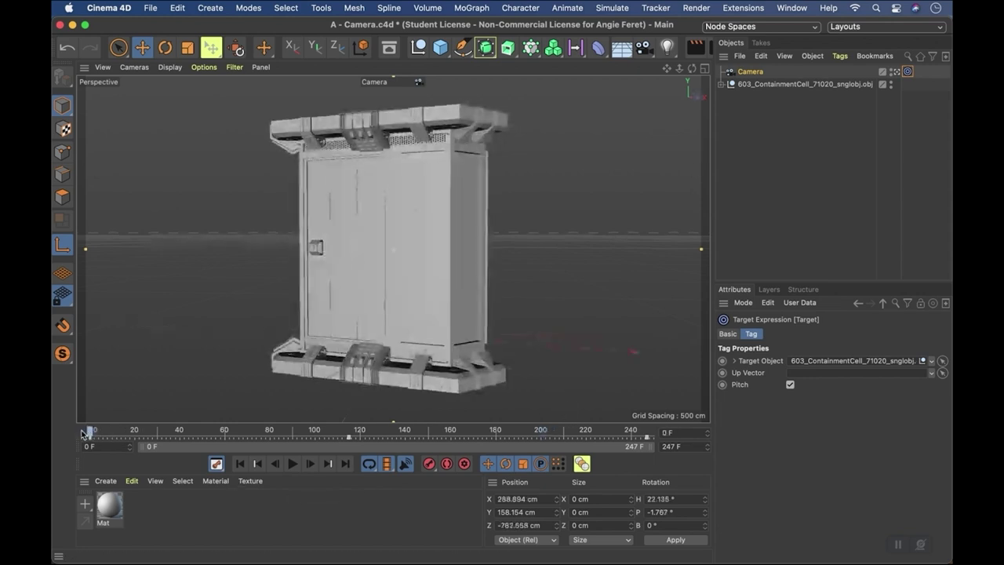
left_click_drag(227, 429, 72, 448)
left_click_drag(189, 436, 668, 438)
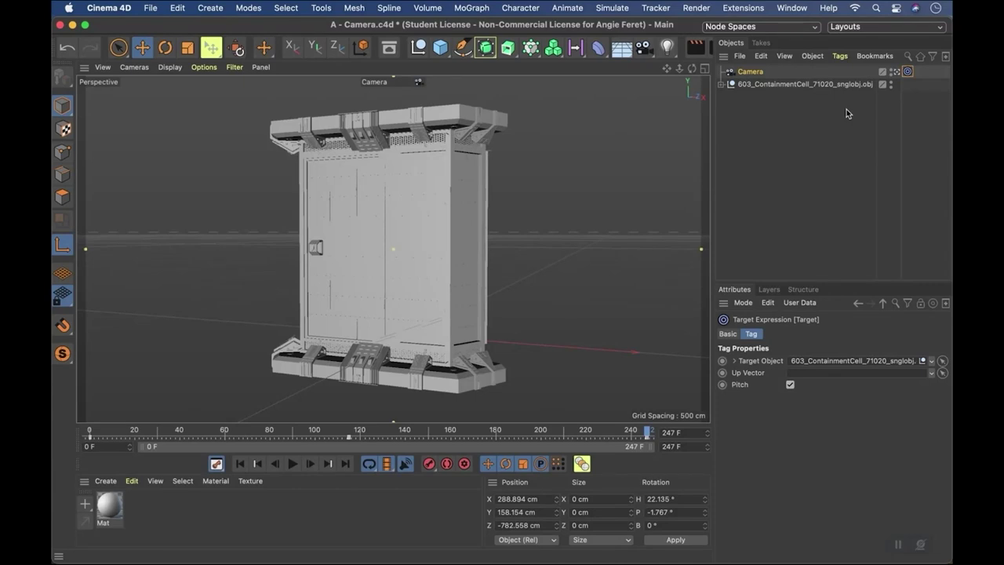
Switch to Chrome and bring the Mixamo window with the orc character forward.
key("super+Tab")
key("super+Tab")
key("super+Tab")
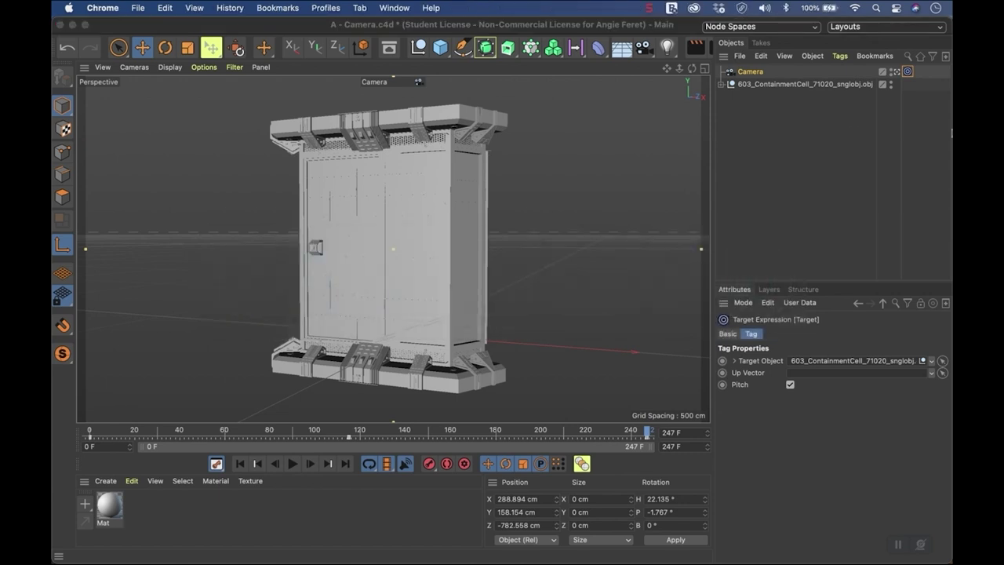
left_click(935, 103)
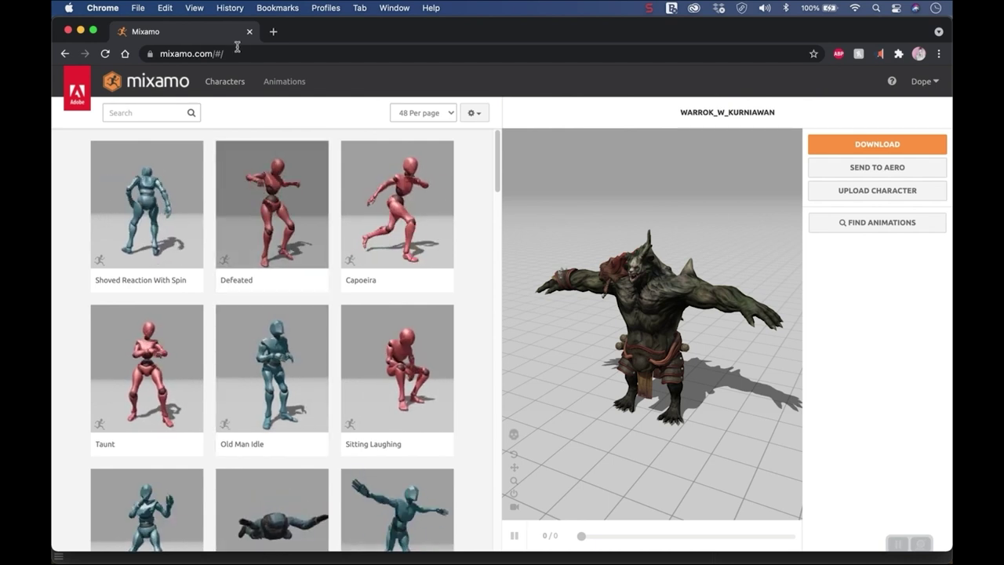
Go from the Characters library to the Animations tab and focus the search box.
left_click(229, 85)
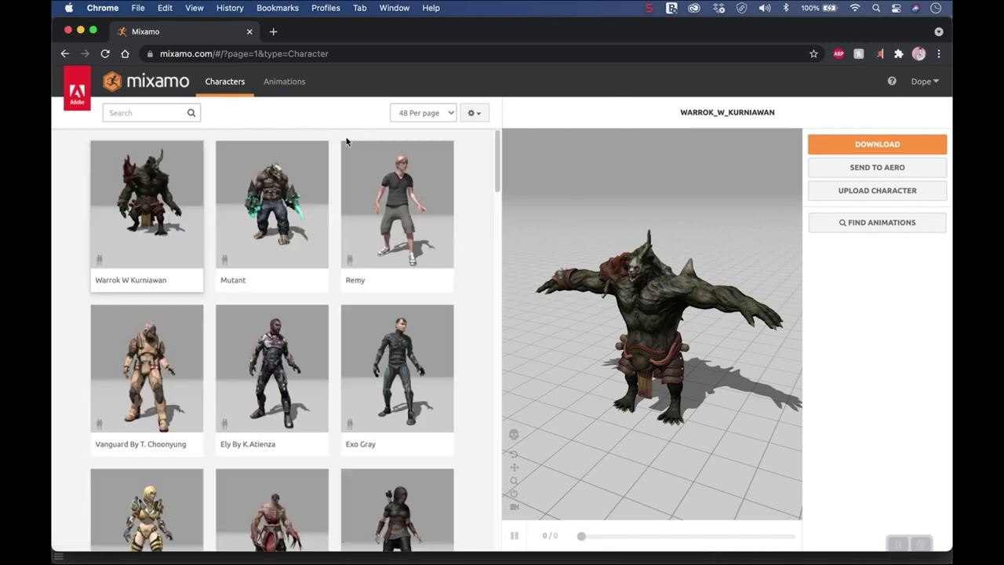
left_click(276, 83)
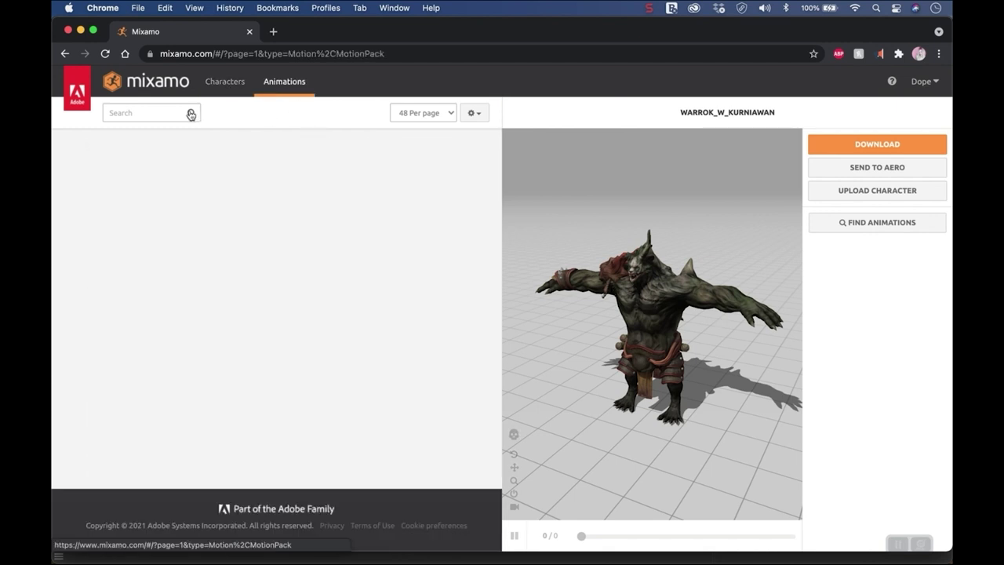
left_click(161, 113)
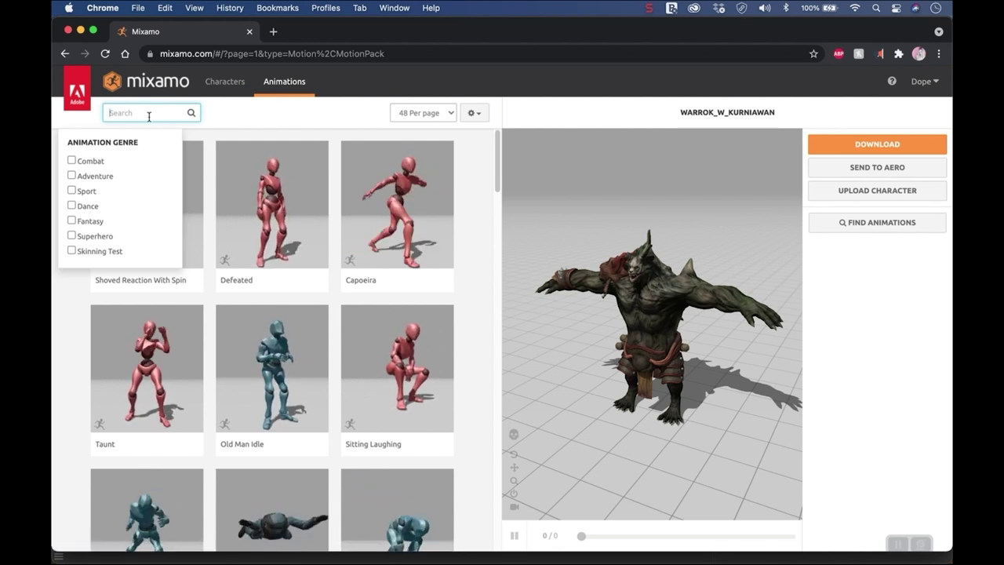
Search Mixamo animations for 'idle' and scroll down to the Orc Idle result.
type("idle")
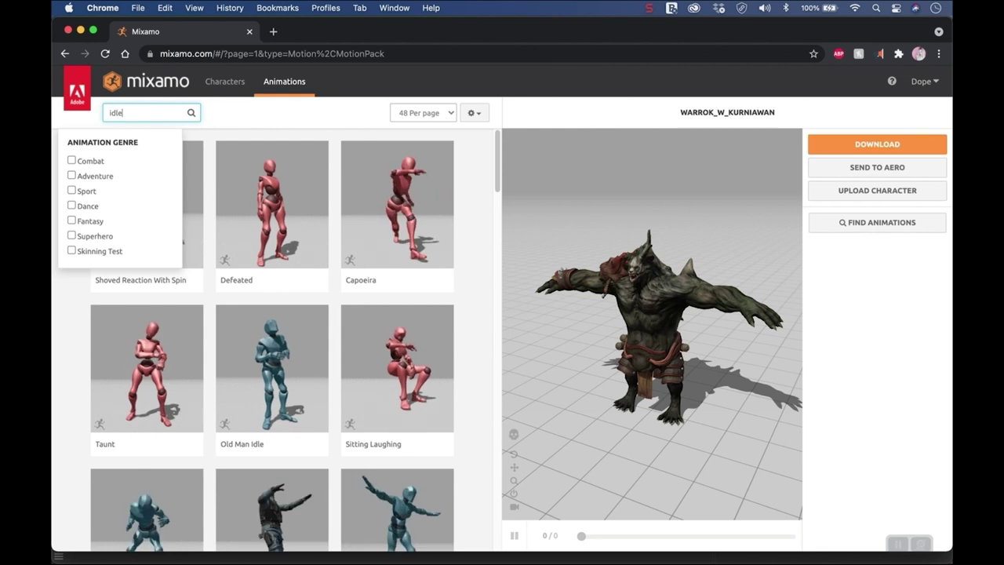
key("Return")
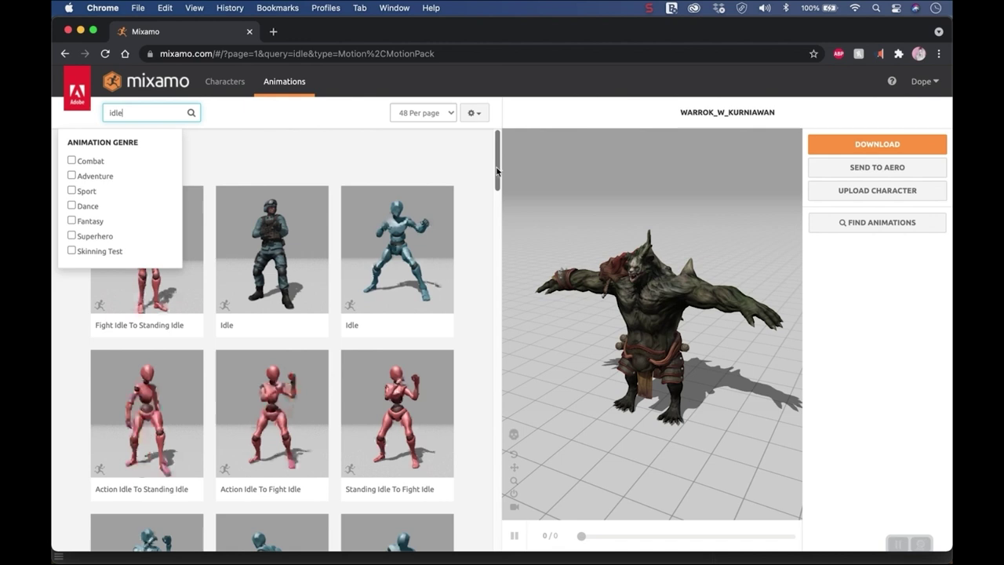
scroll(496, 171, "down", 5)
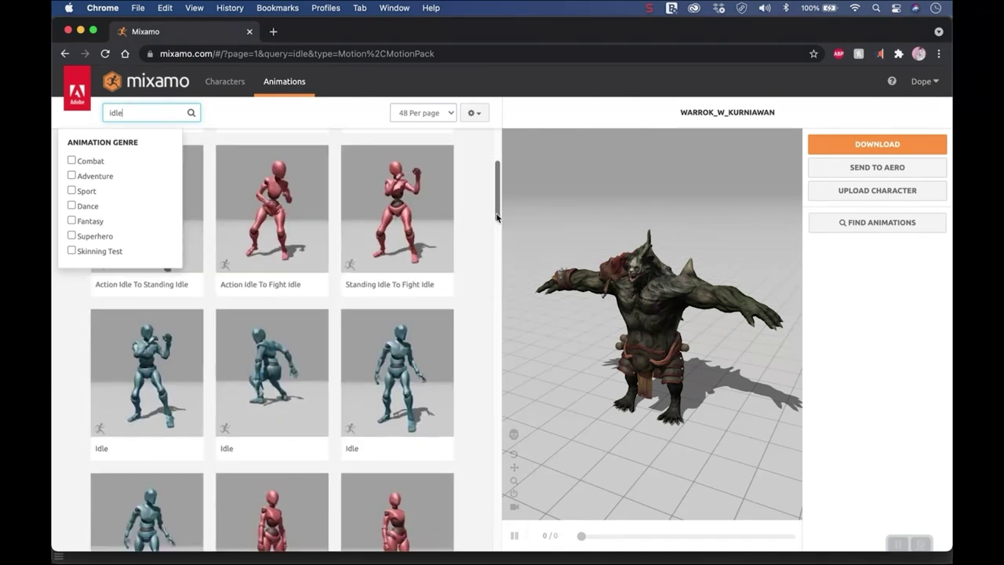
scroll(496, 217, "down", 5)
left_click_drag(496, 238, 484, 388)
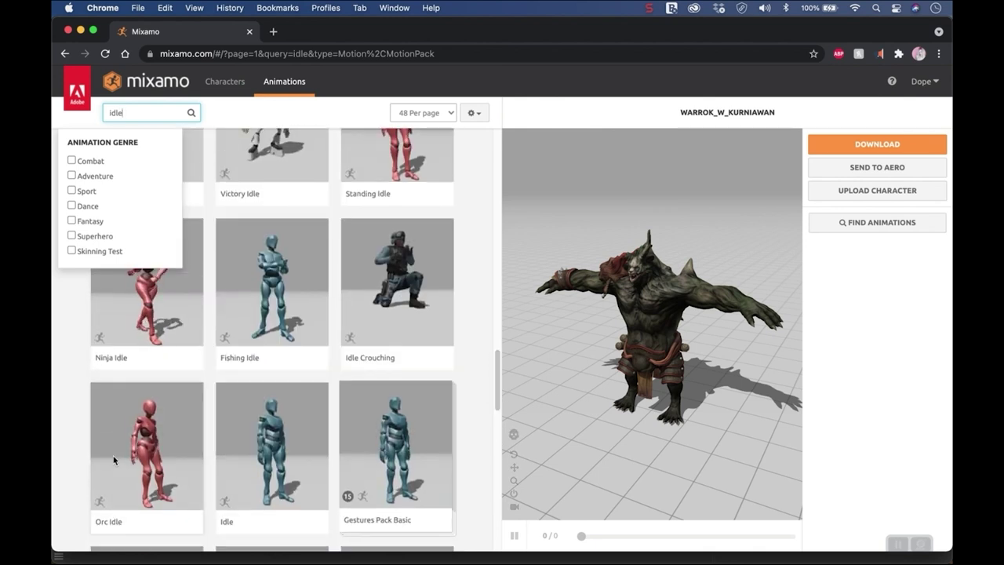
Apply the Orc Idle animation to WARROK_W_KURNIAWAN and pause its preview at frame 81.
left_click(154, 448)
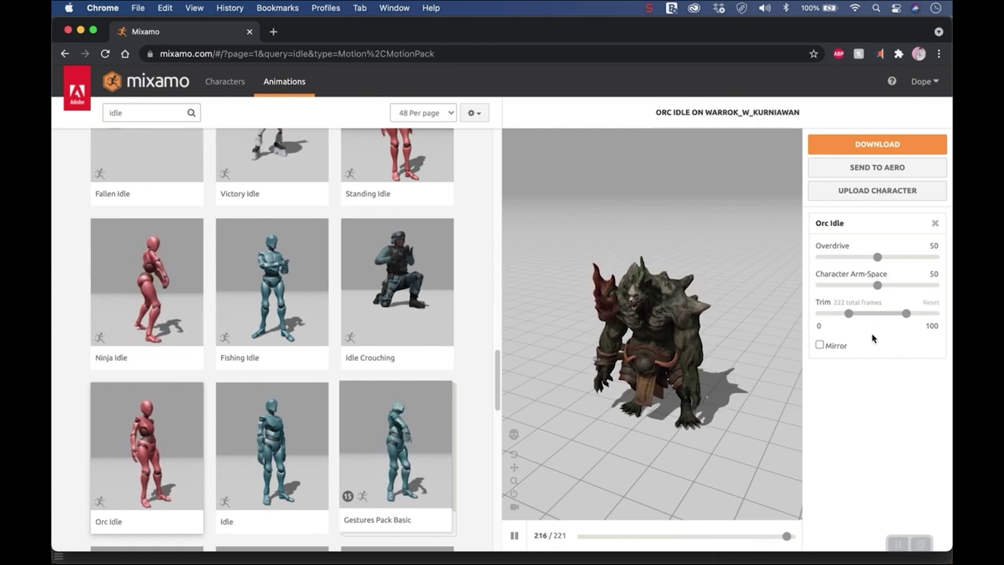
left_click(514, 535)
Download Orc Idle as FBX Binary (.fbx), With Skin, at 30 fps, saving Orc Idle (1).fbx.
mouse_move(940, 64)
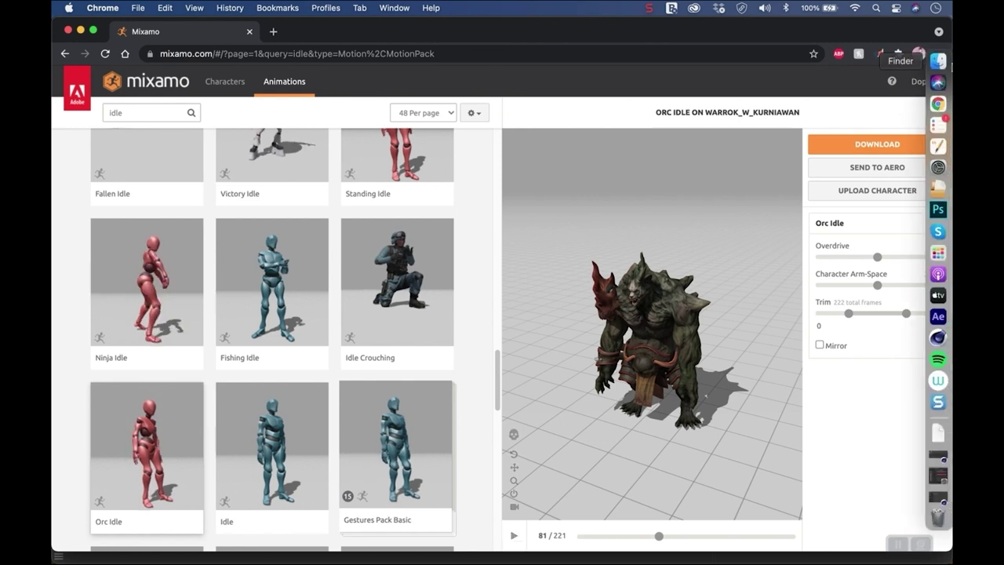
left_click(869, 145)
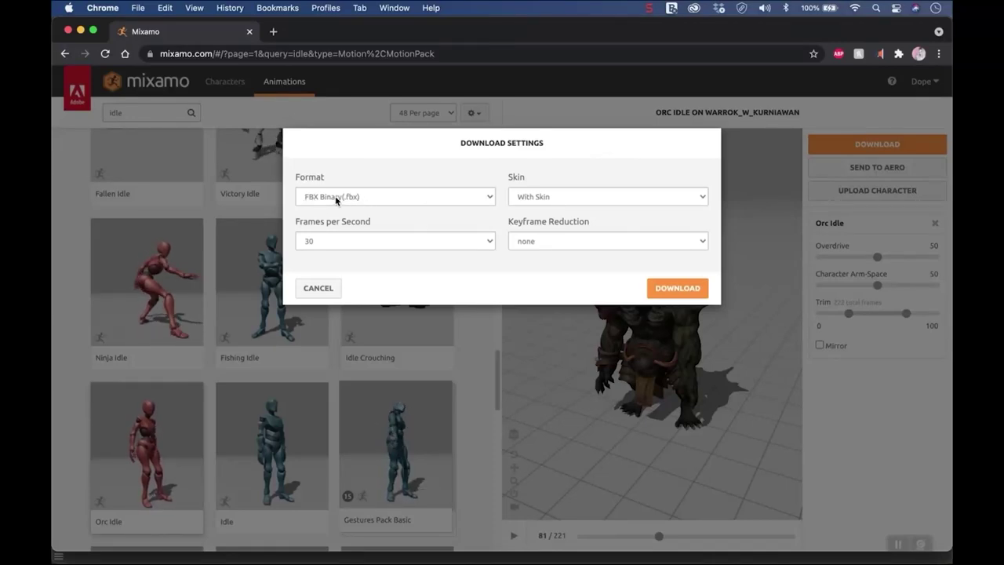
left_click(493, 197)
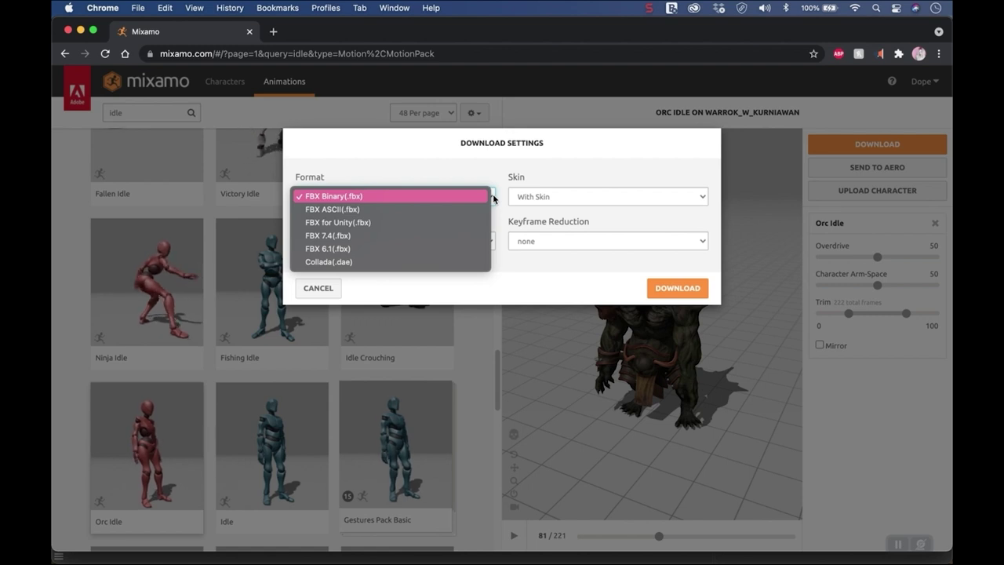
left_click(483, 178)
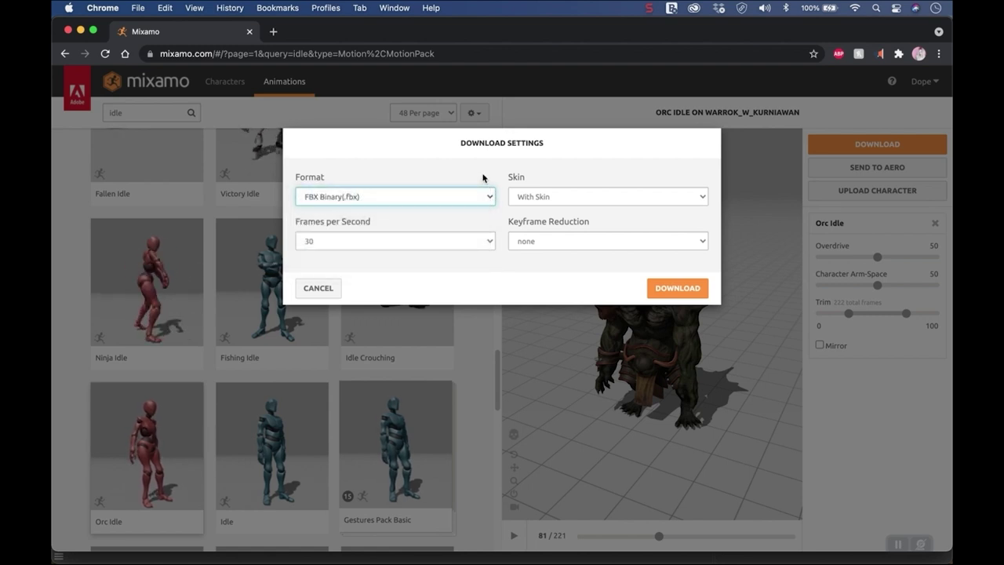
left_click(566, 198)
left_click(567, 193)
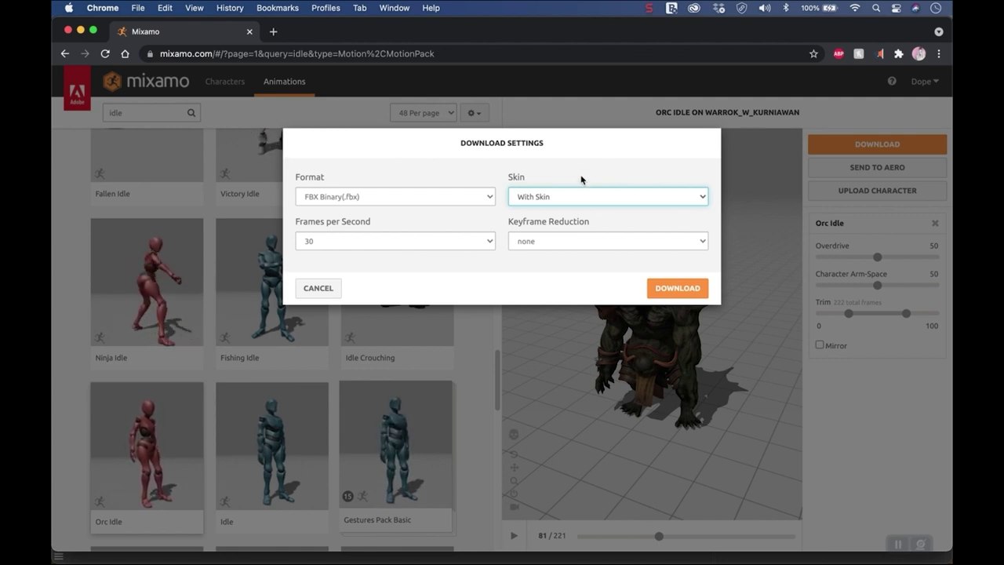
left_click(582, 192)
left_click(580, 165)
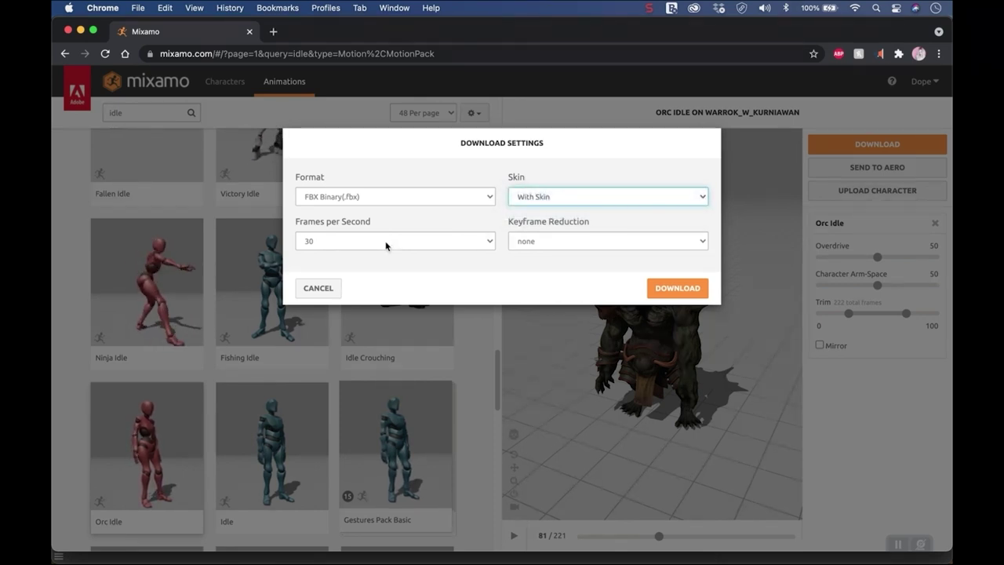
left_click(665, 290)
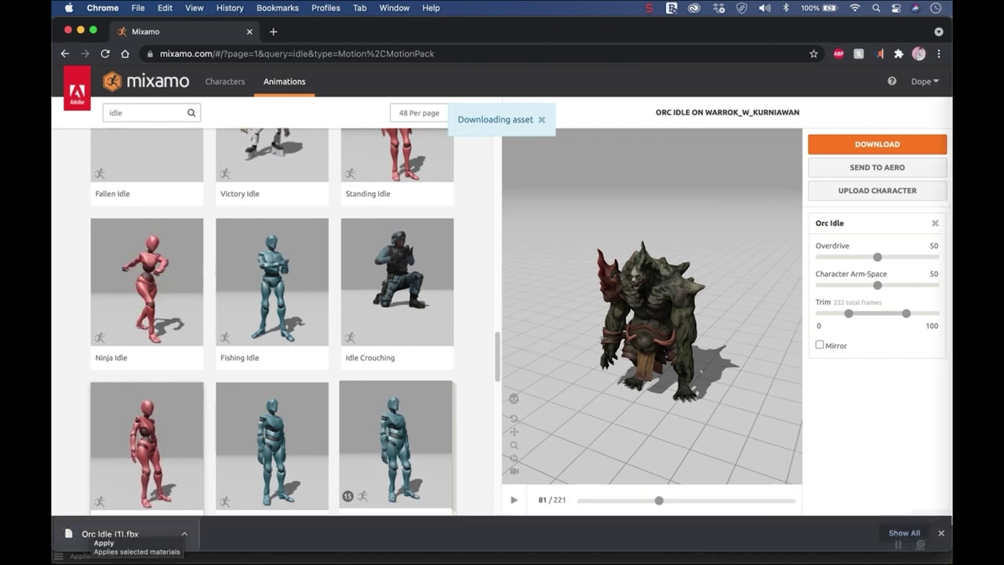
Search Mixamo for 'swipe' and apply Mutant Swiping to the orc, pausing its preview.
left_click(940, 534)
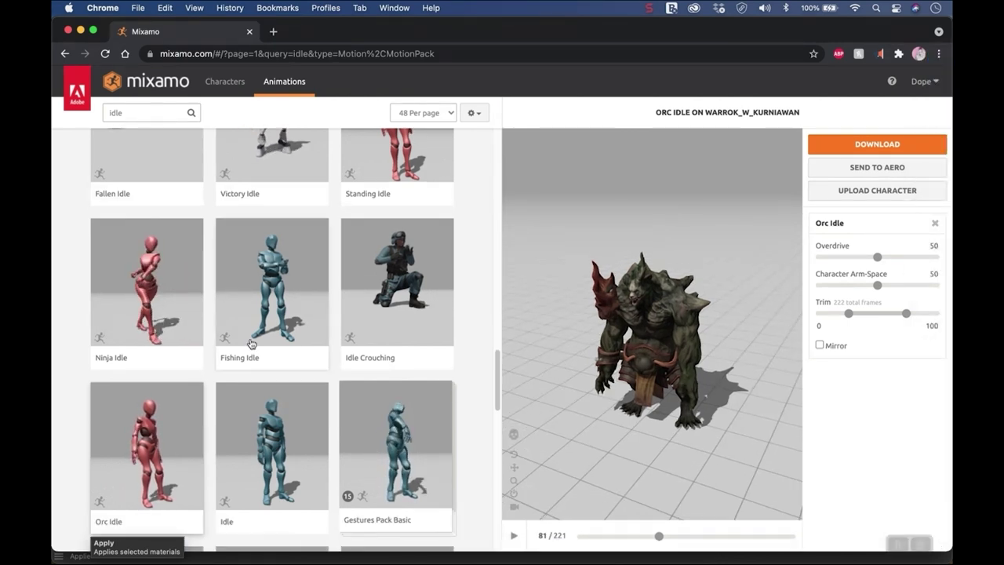
left_click(158, 113)
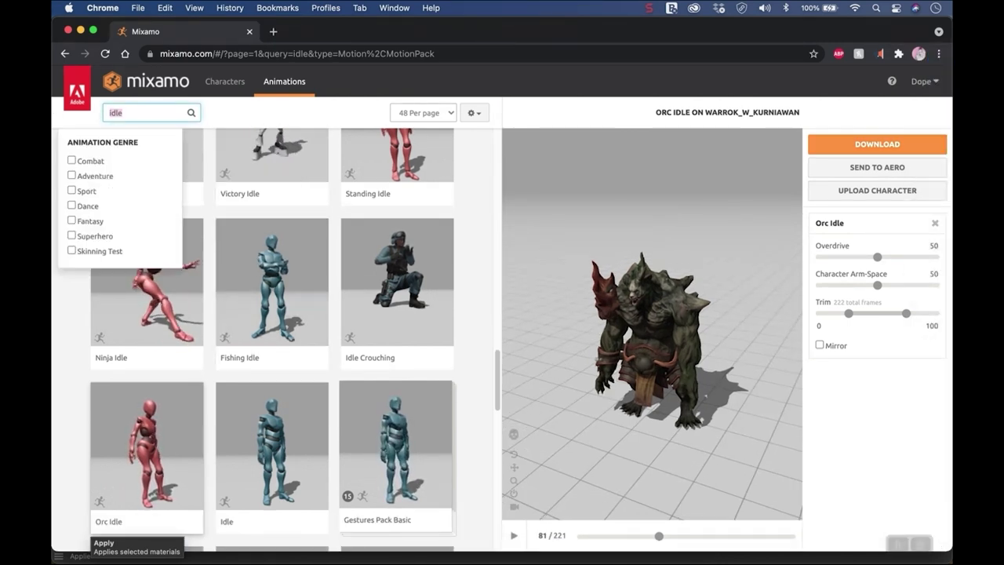
key("BackSpace")
key("BackSpace")
key("BackSpace")
key("BackSpace")
type("swipe")
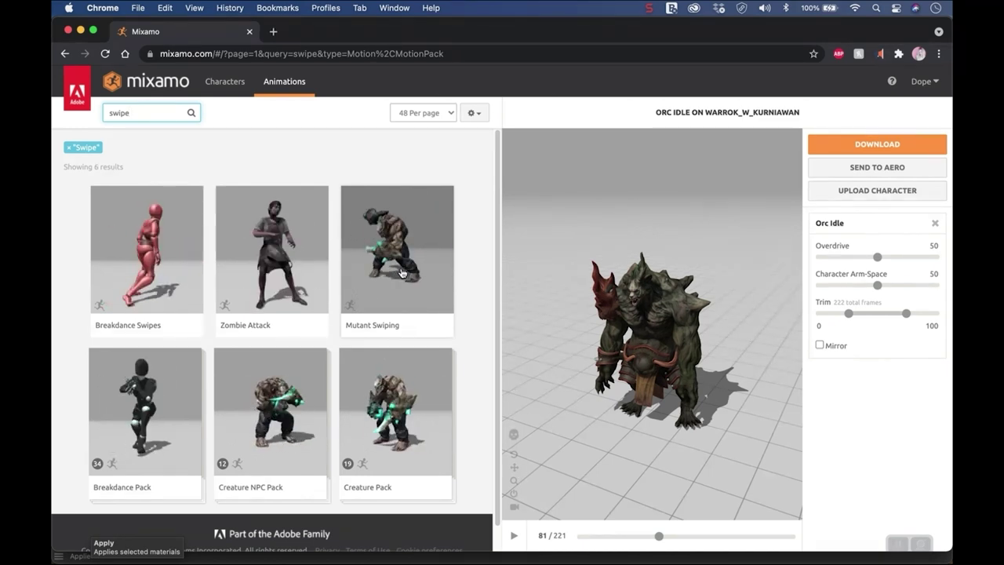
left_click(402, 272)
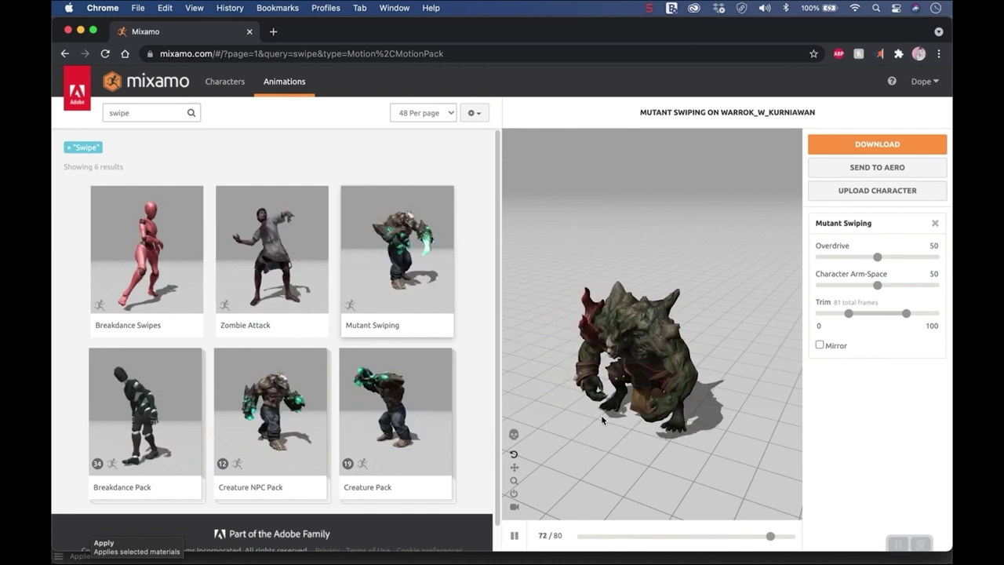
left_click(514, 537)
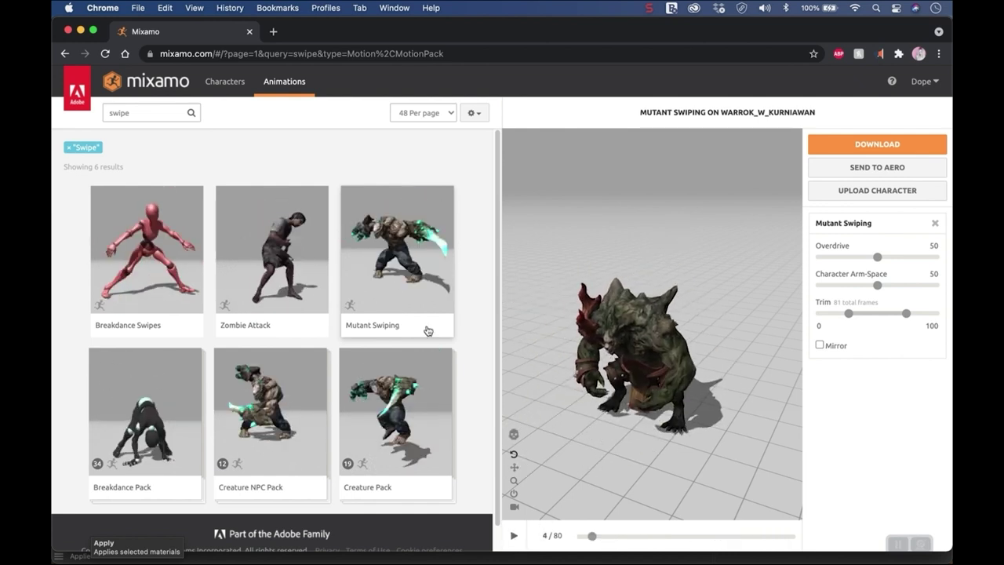
Reload Mutant Swiping, cancel its download settings, and put the Mixamo browser window away.
left_click(420, 277)
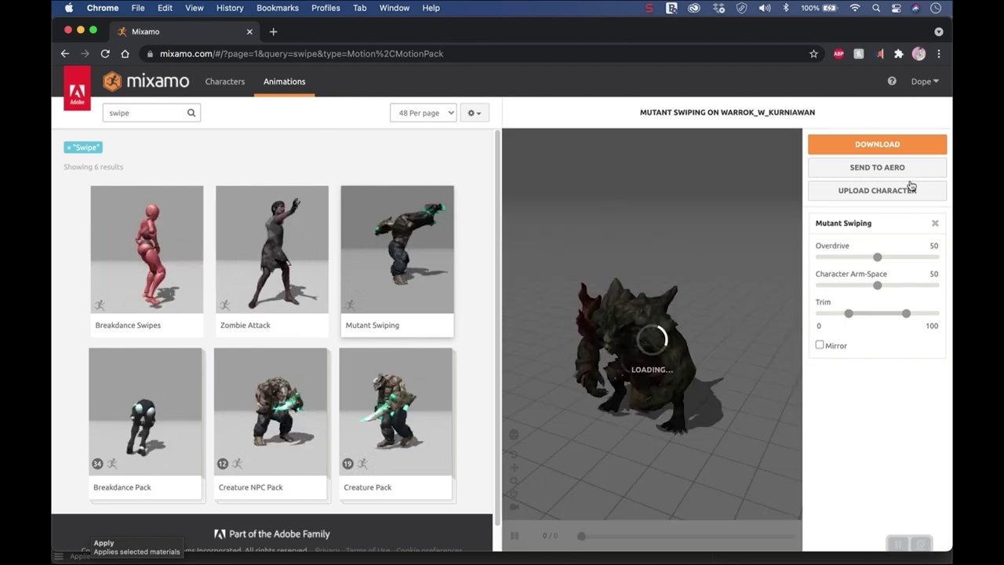
left_click(883, 149)
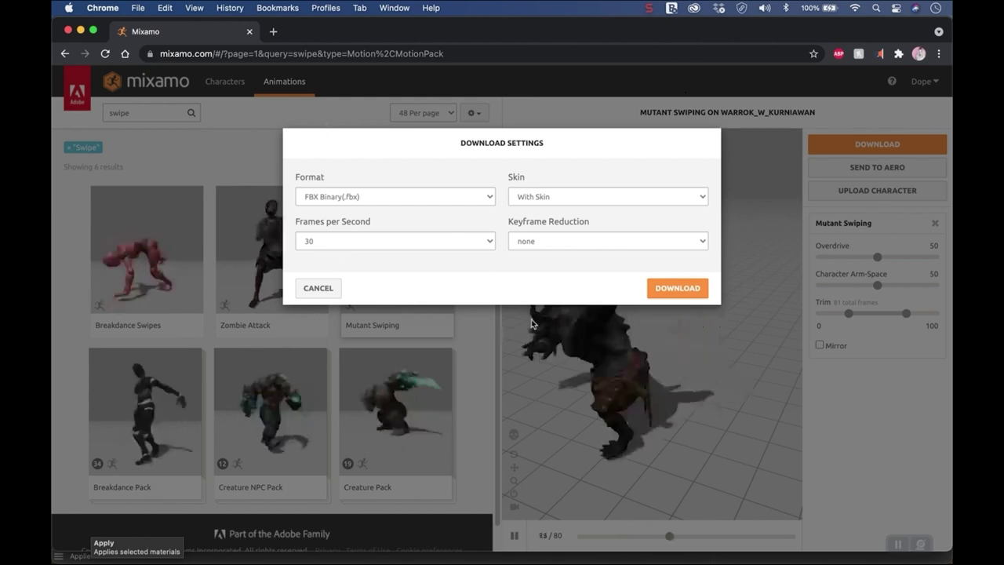
left_click(326, 291)
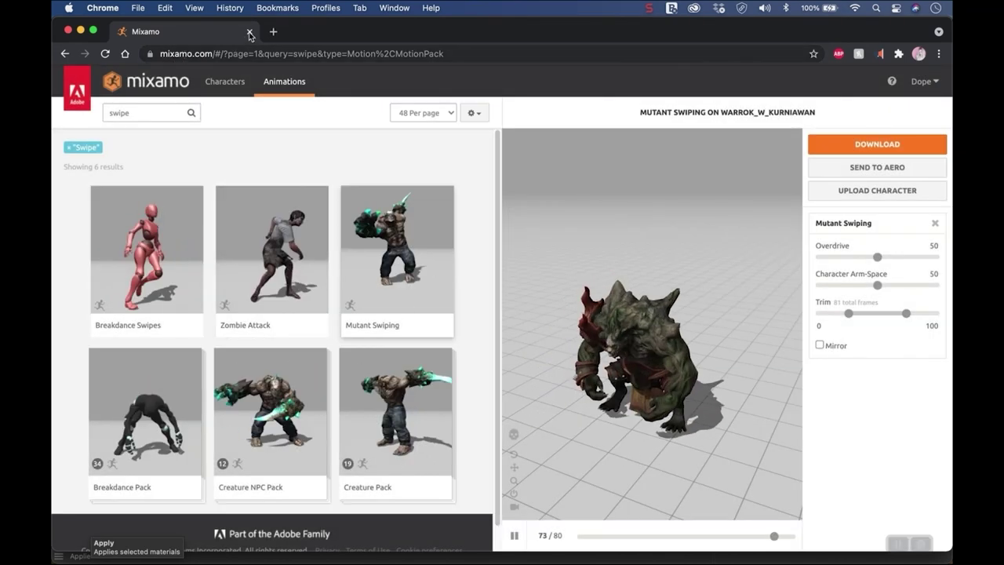
key("super+m")
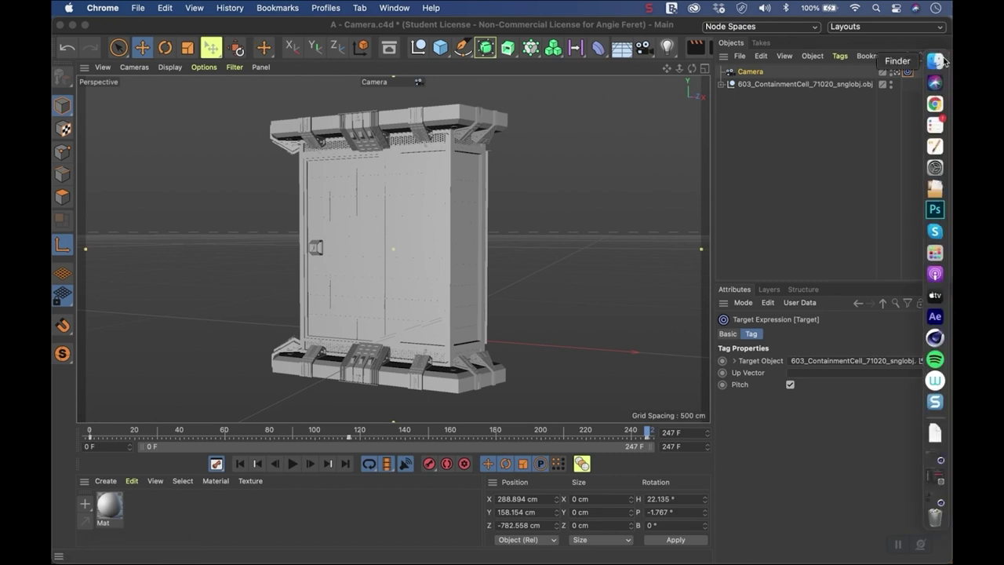
Quick Look the bear_diffuse.png texture inside the Mixamo folder's Mutant Swiping.fbm.
left_click(944, 62)
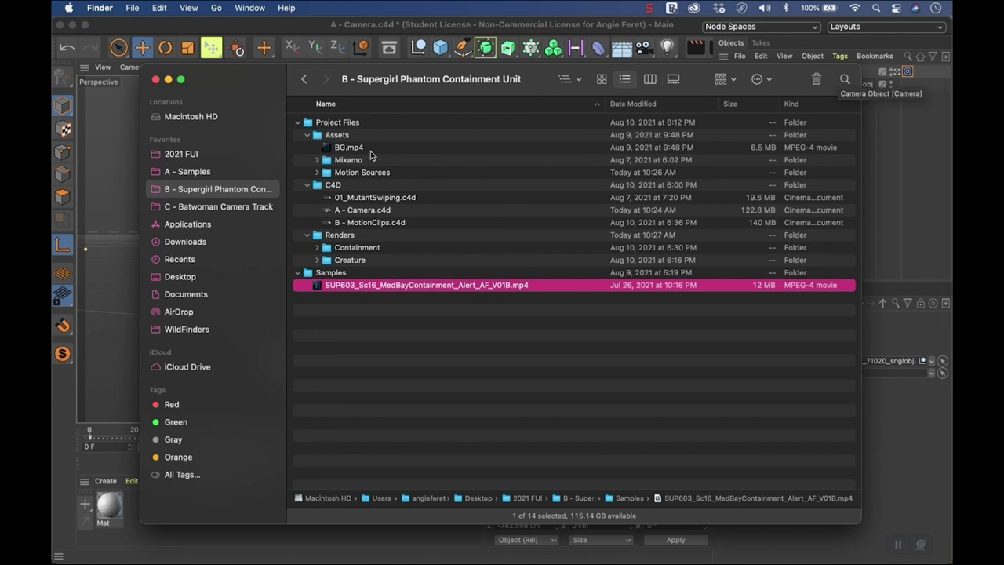
left_click(318, 160)
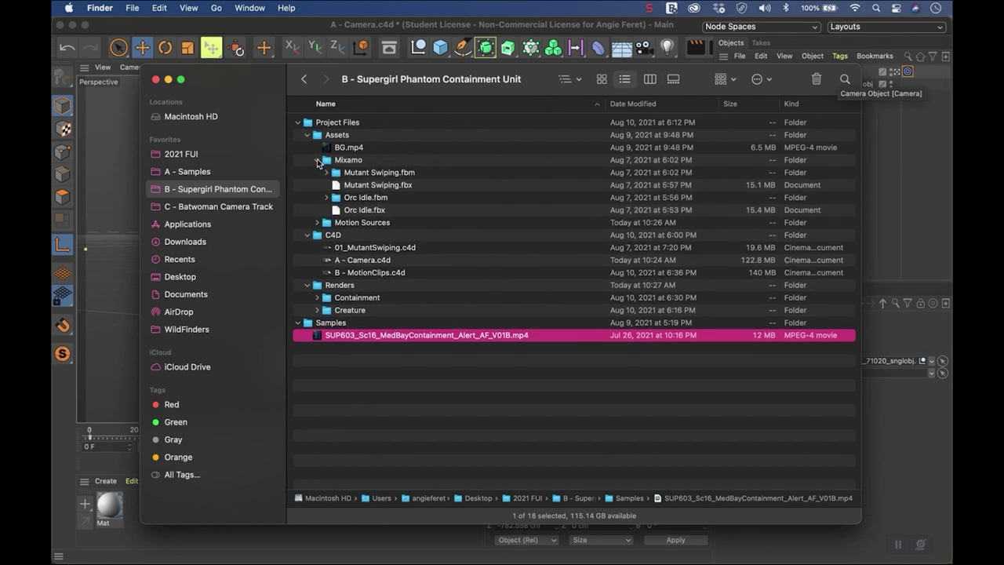
left_click(362, 188)
left_click(364, 174)
left_click(327, 172)
left_click(356, 192)
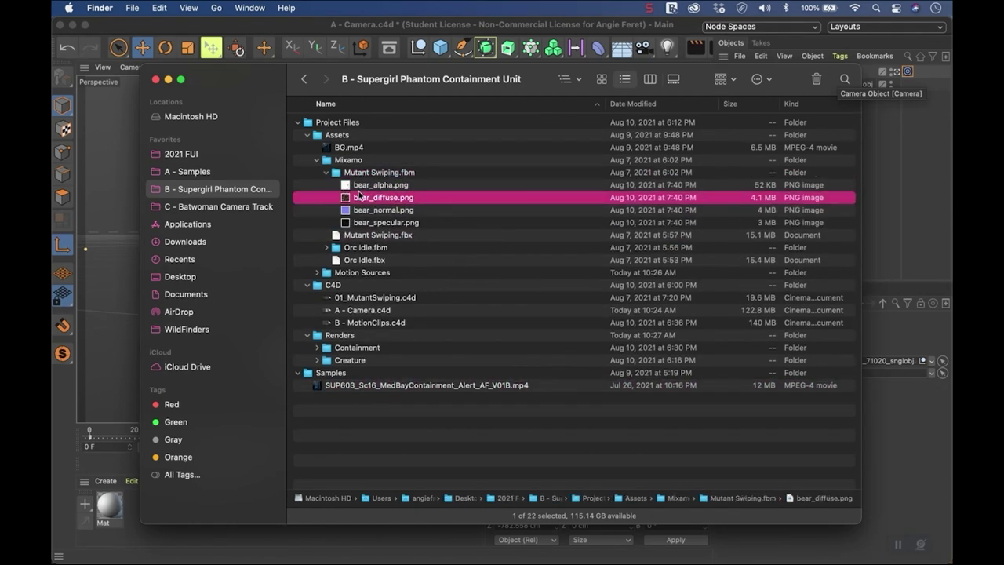
key("space")
key("space")
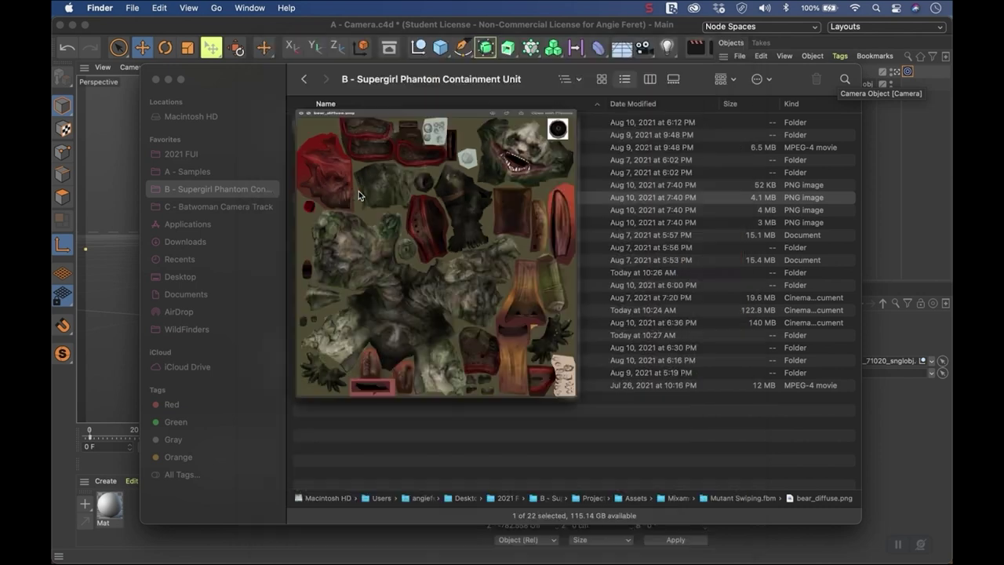
Collapse Mutant Swiping.fbm, select Orc Idle.fbx, and minimize Finder to bring Cinema 4D forward.
left_click(327, 173)
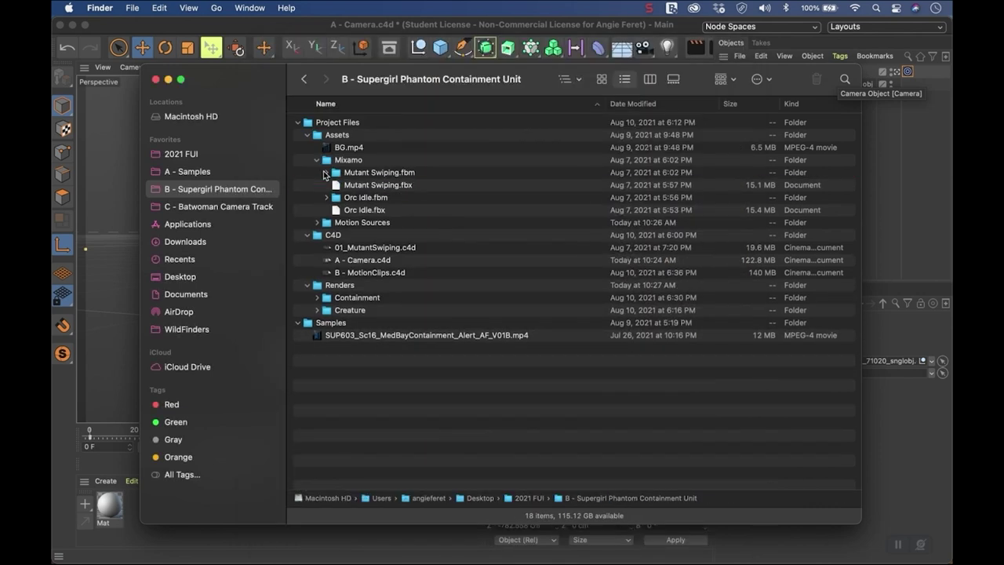
left_click(358, 212)
left_click(362, 185)
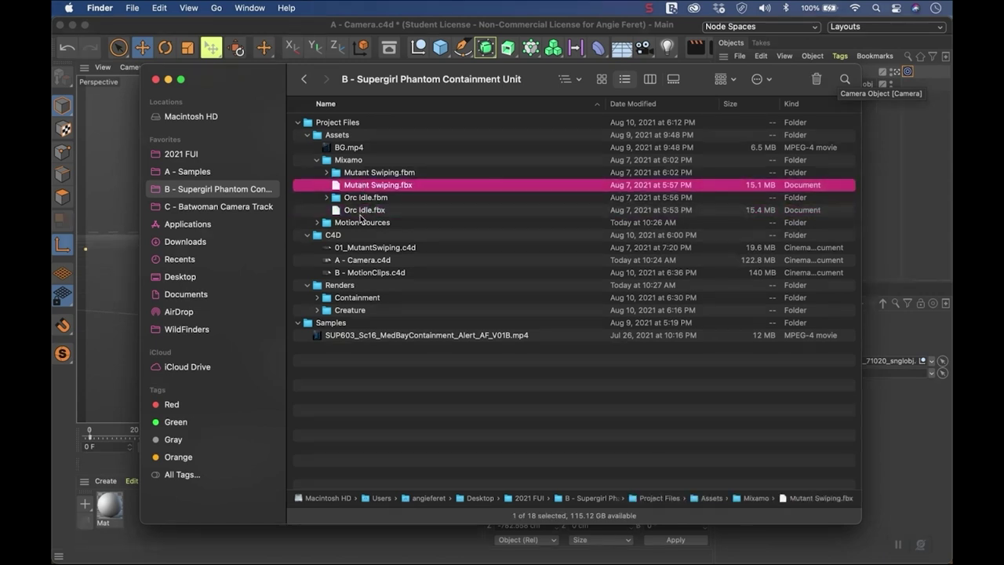
left_click(360, 213)
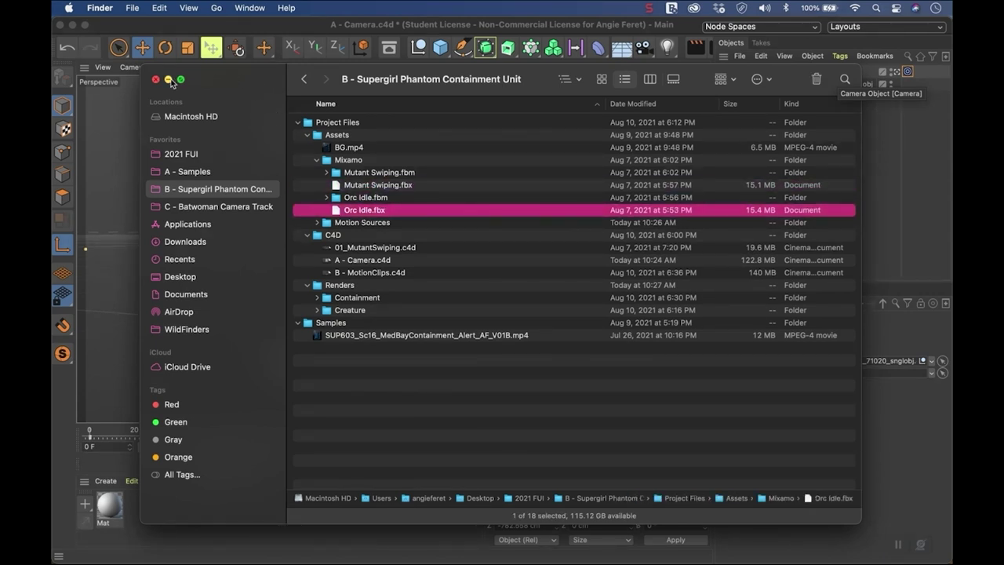
left_click(168, 79)
left_click(671, 127)
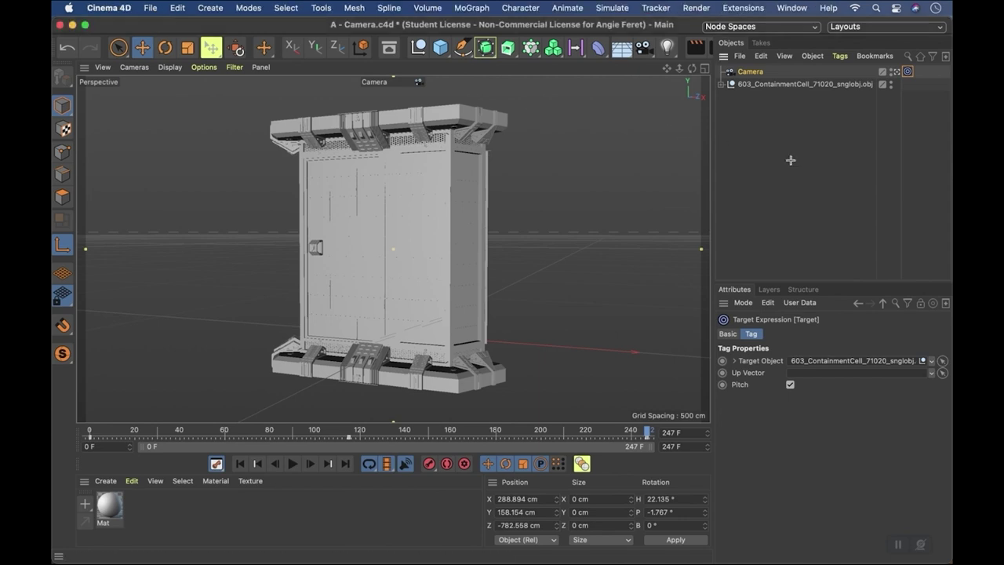
Merge Orc Idle.fbx from the B - Supergirl Phantom project's Mixamo folder into the scene.
left_click(155, 9)
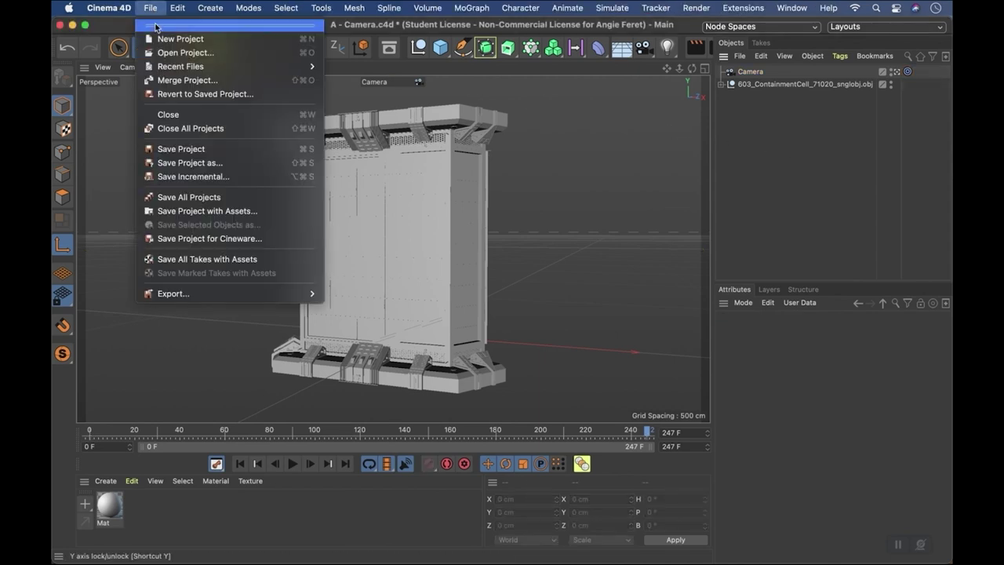
left_click(162, 82)
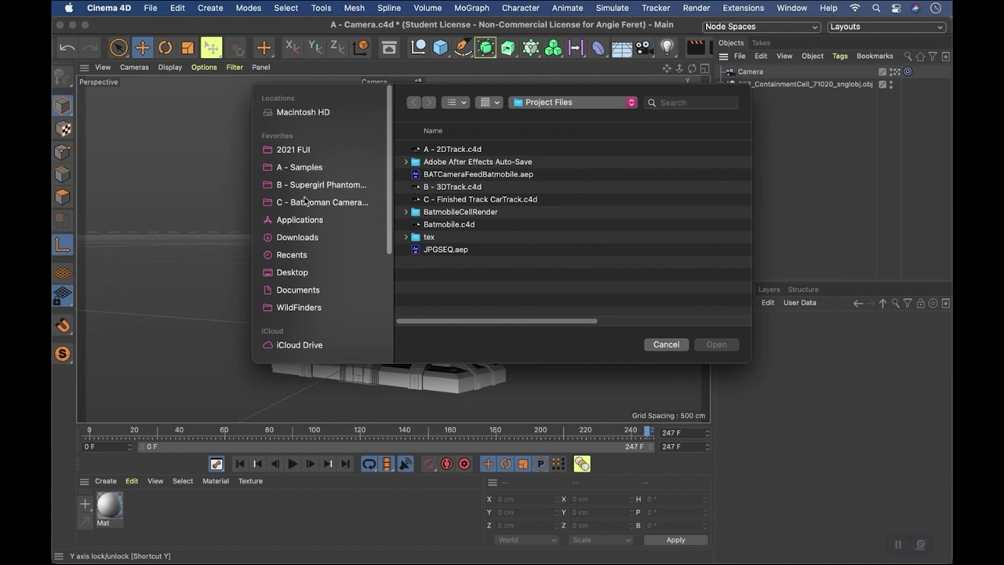
left_click(299, 186)
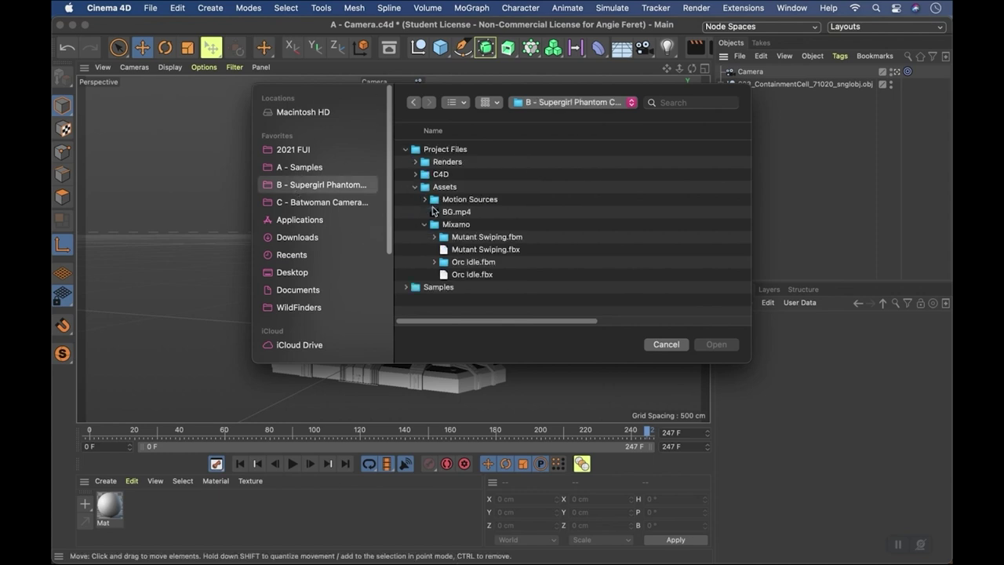
left_click(458, 276)
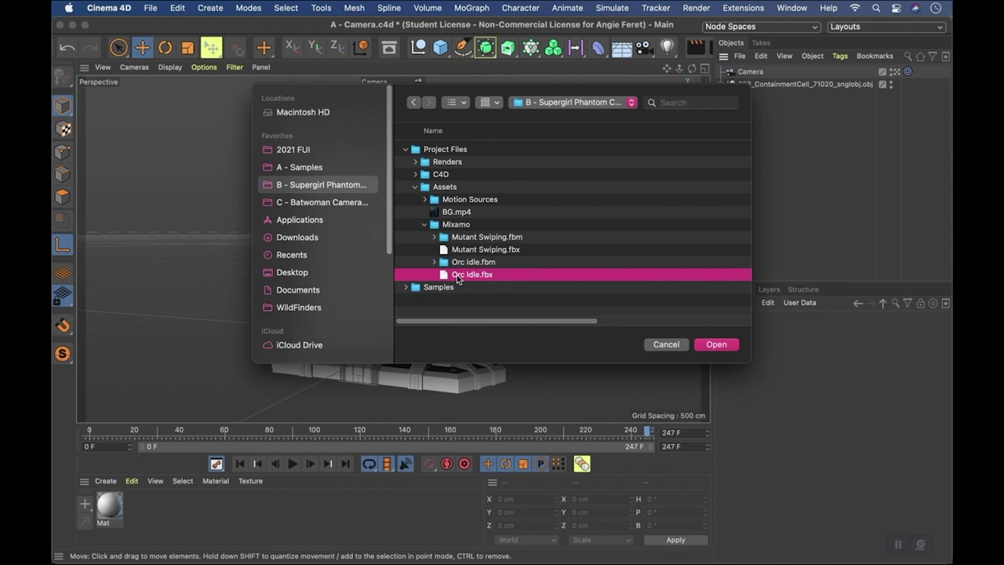
left_click(715, 346)
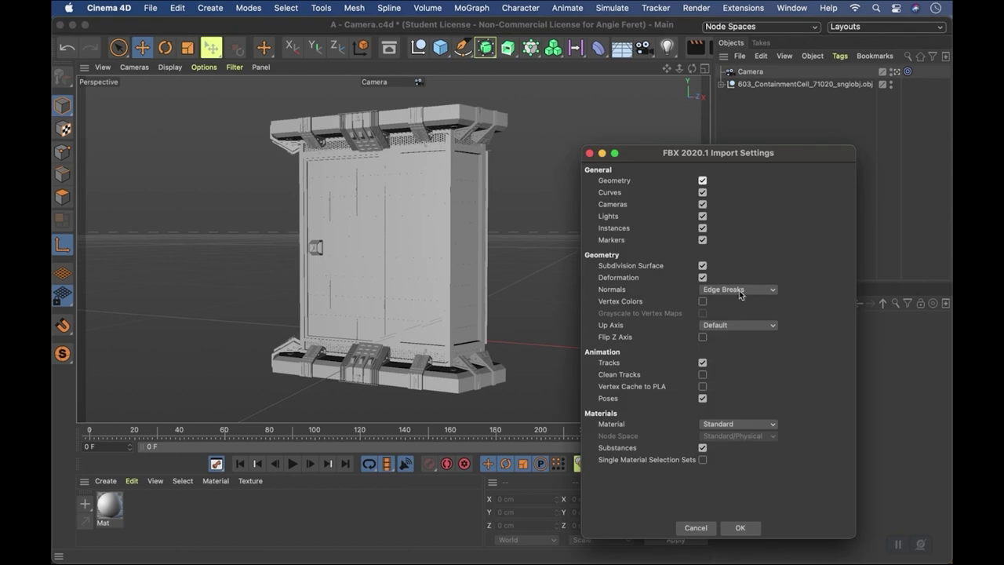
Accept the FBX 2020.1 import settings and decline reassigning takes, adding the Hips rig and Warrok mesh.
left_click_drag(783, 157, 726, 75)
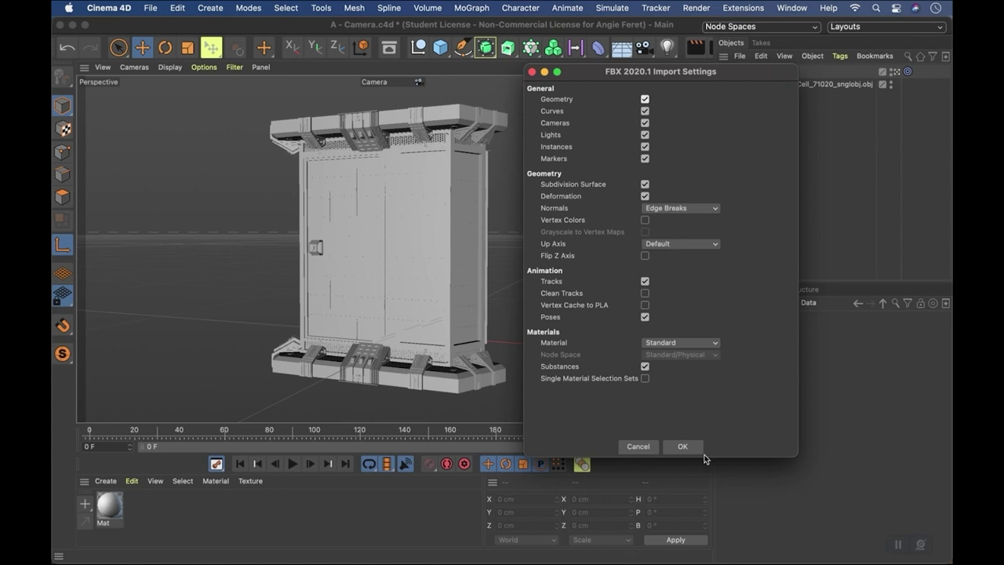
left_click(687, 447)
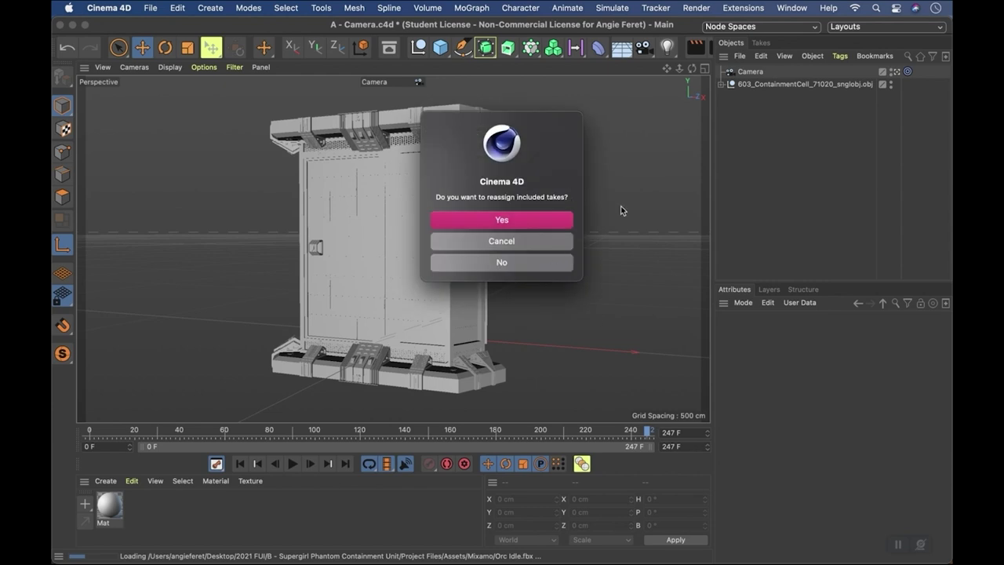
left_click(557, 263)
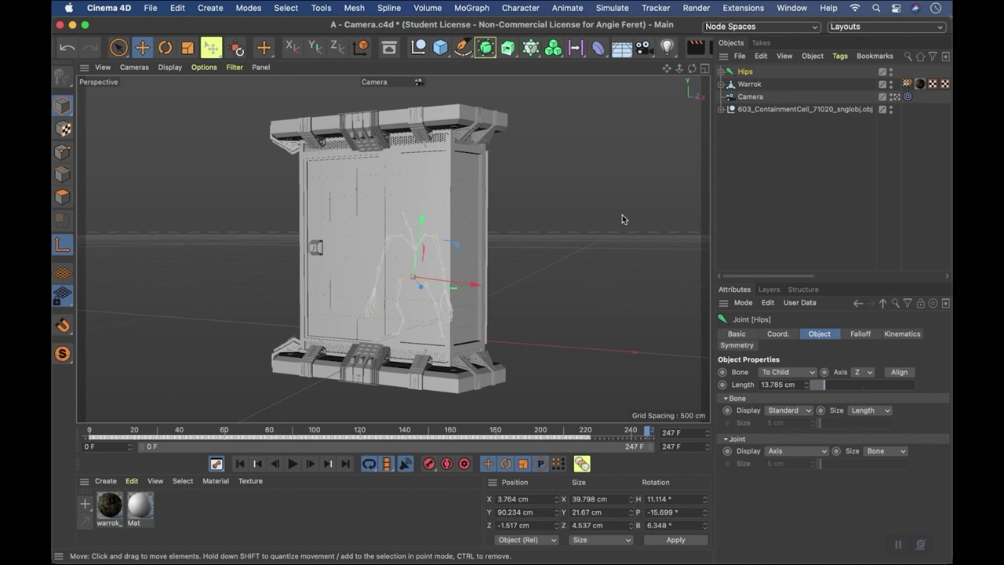
Hide the containment cell model and scrub the orc's idle pose from frame 10 to 85.
left_click(891, 107)
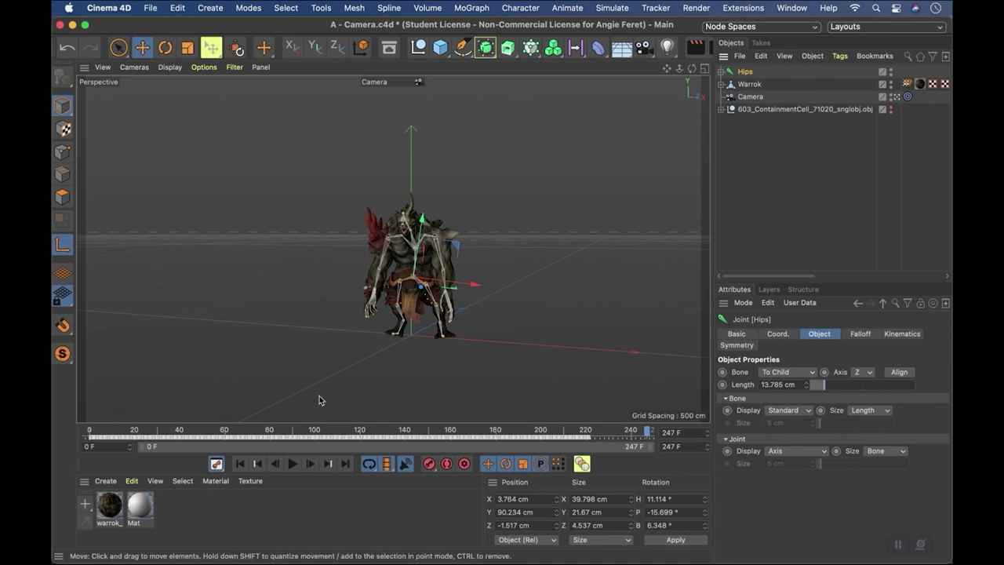
left_click(115, 431)
left_click_drag(123, 431, 249, 434)
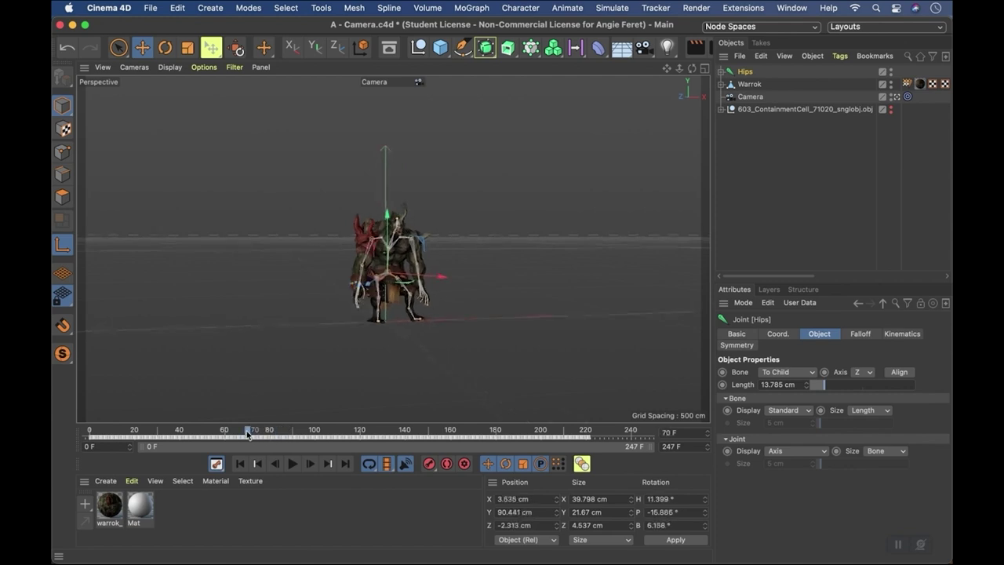
left_click(896, 97)
Switch to the Default Camera, scrub the camera move, and zoom in on the orc at frame 94.
left_click(896, 97)
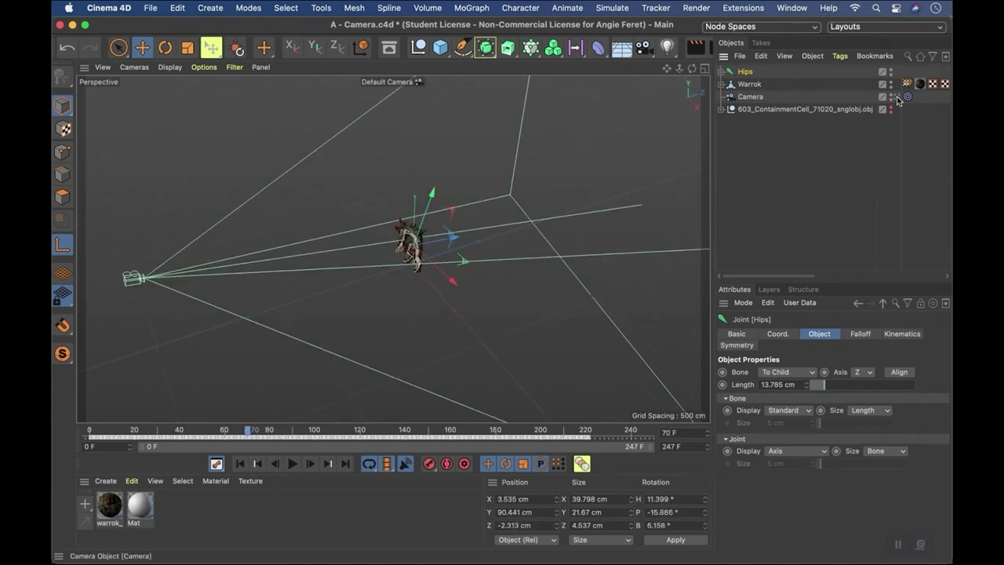
left_click_drag(191, 430, 586, 437)
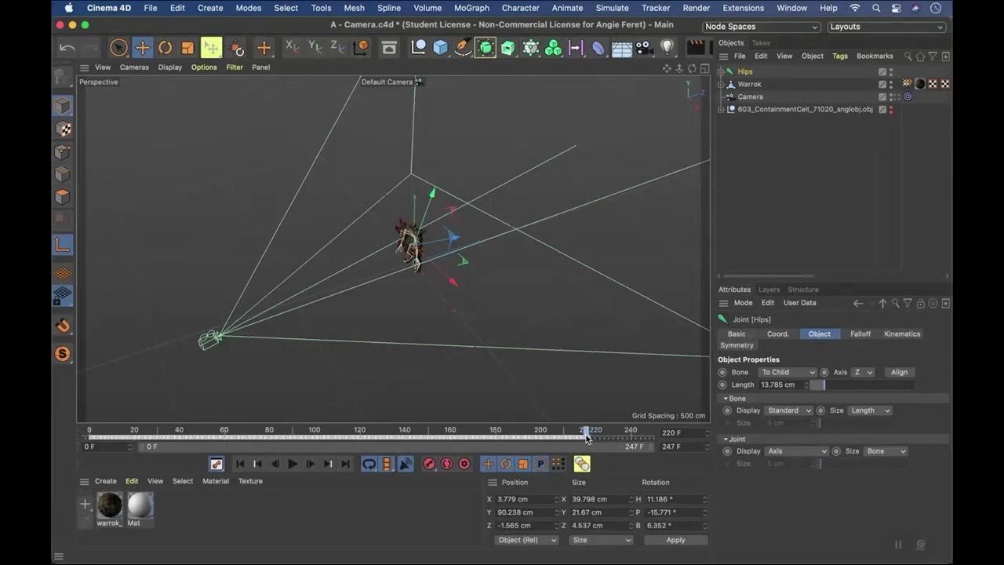
left_click_drag(587, 437, 302, 431)
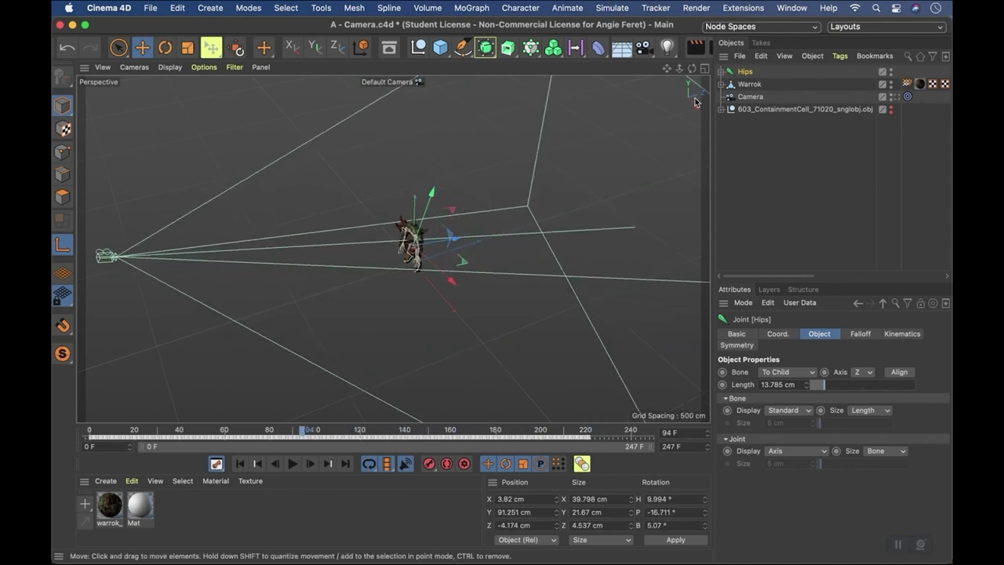
scroll(393, 249, "up", 2)
scroll(393, 248, "up", 3)
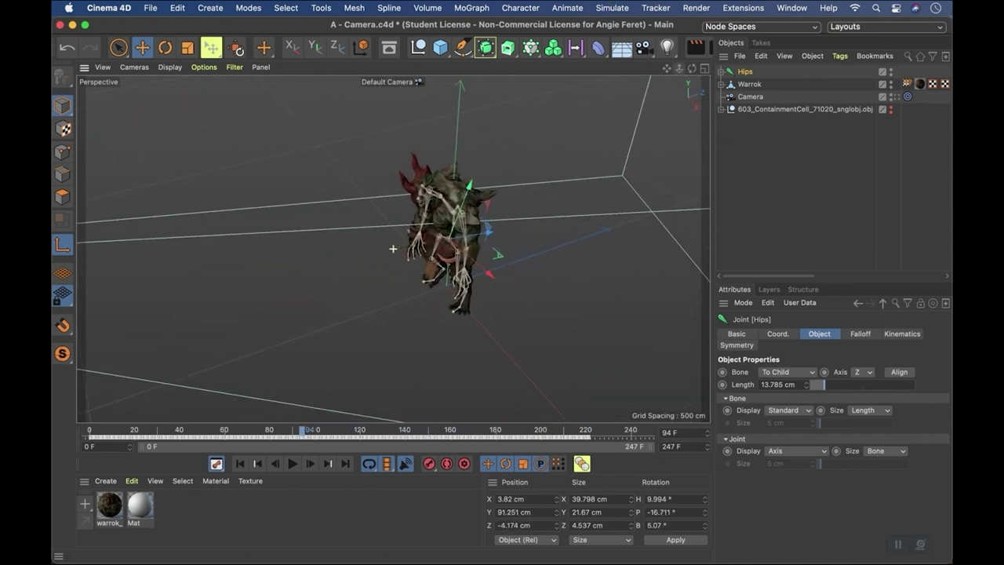
scroll(393, 248, "up", 1)
scroll(393, 249, "up", 1)
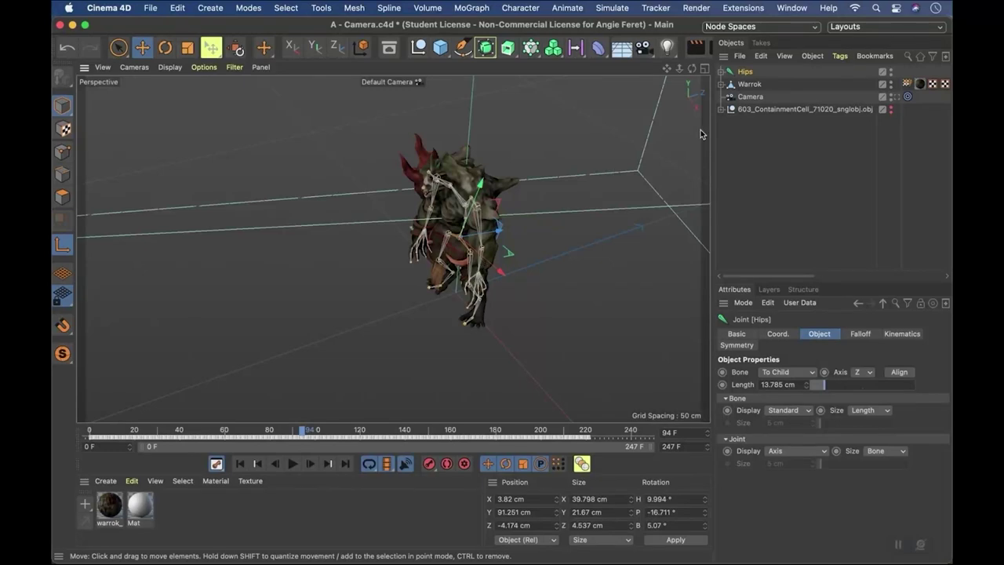
Inspect the Warrok Skin deformer and the Hips, Spine, Spine1 and Spine2 joint hierarchy.
left_click(729, 84)
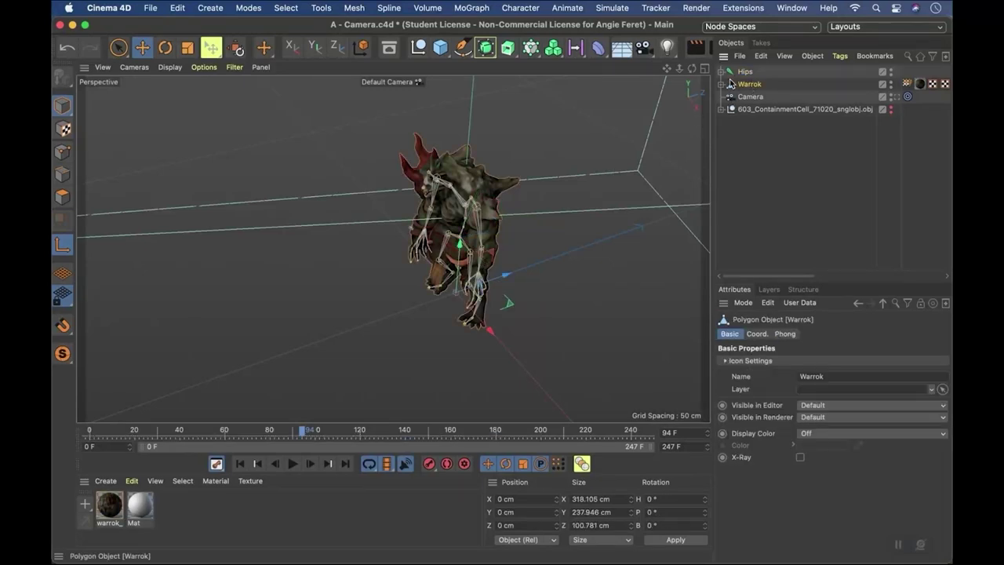
left_click(720, 85)
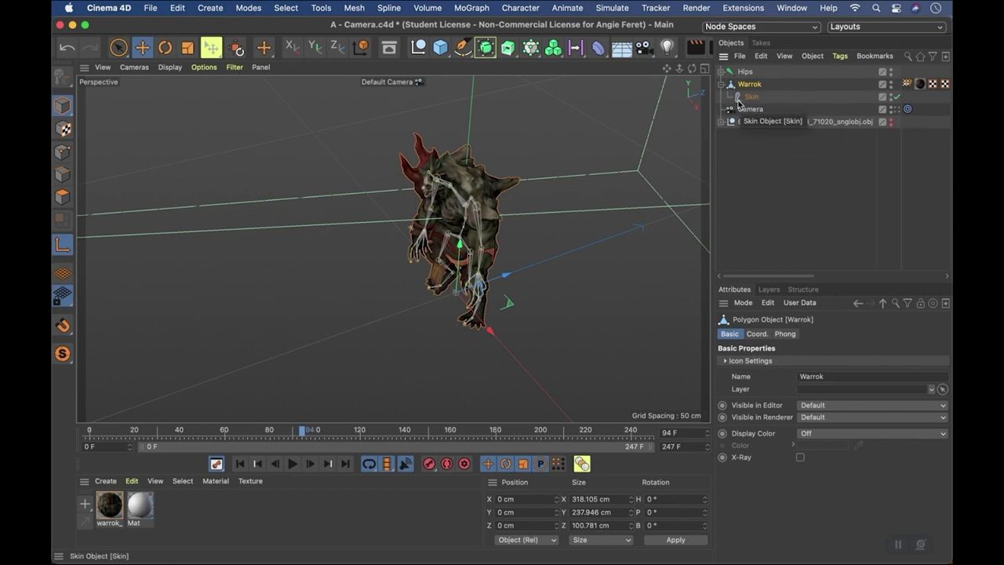
left_click(721, 84)
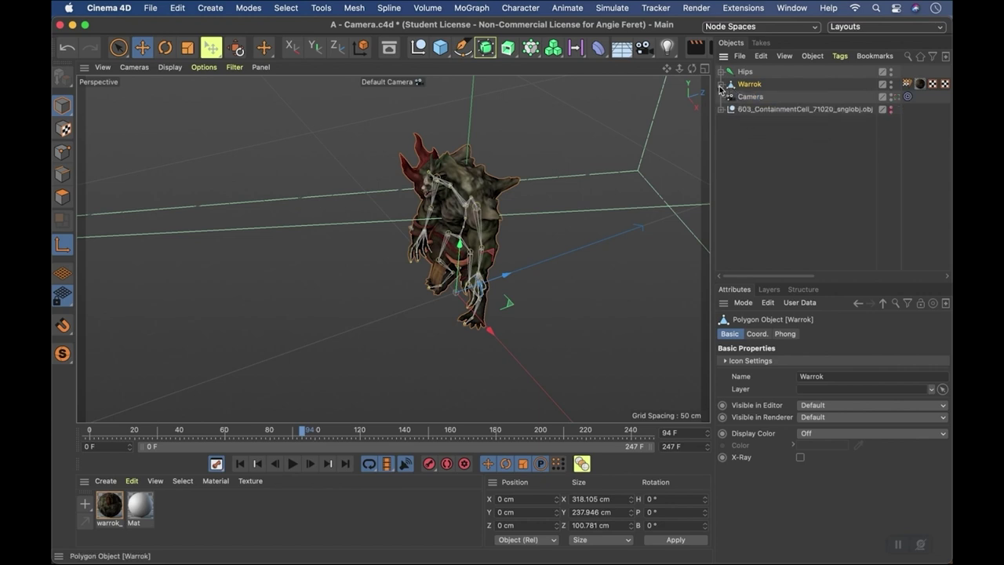
left_click(720, 72)
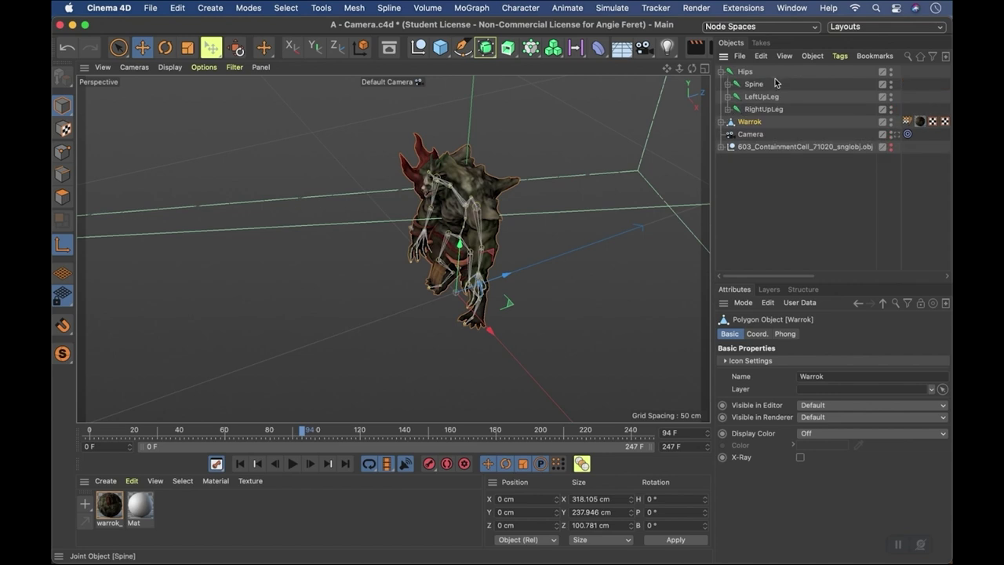
left_click(749, 85)
left_click(728, 84)
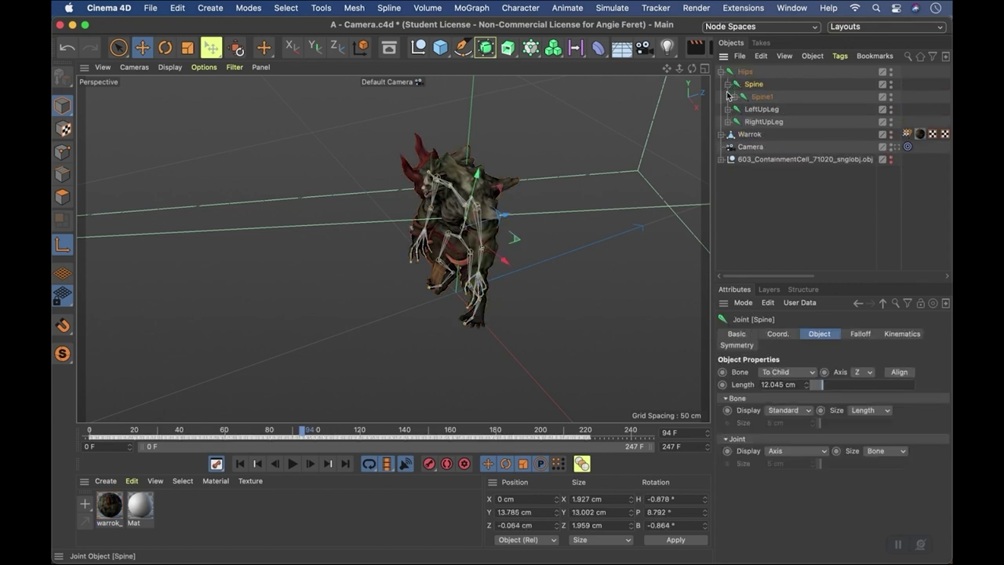
left_click(734, 97)
left_click(728, 84)
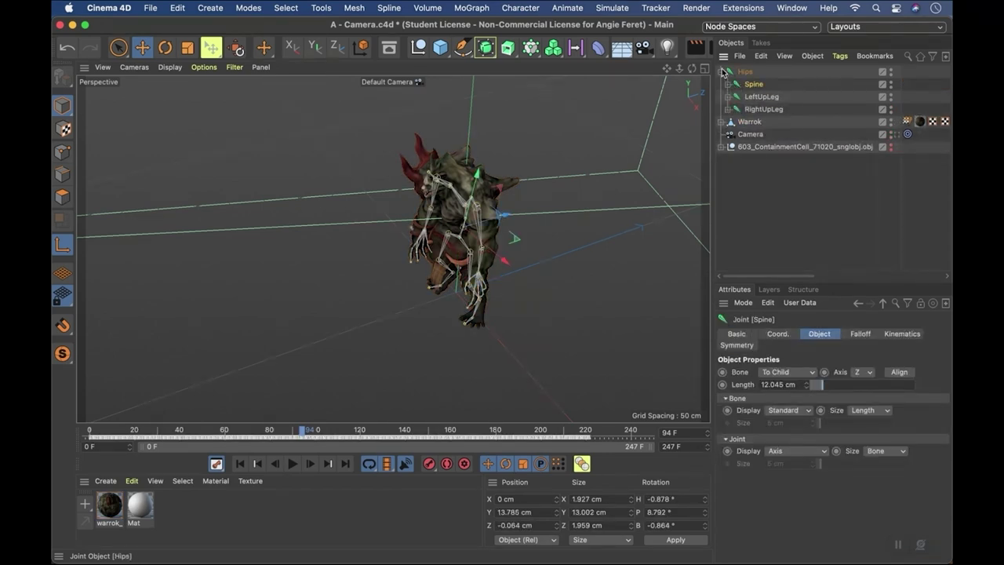
left_click(721, 72)
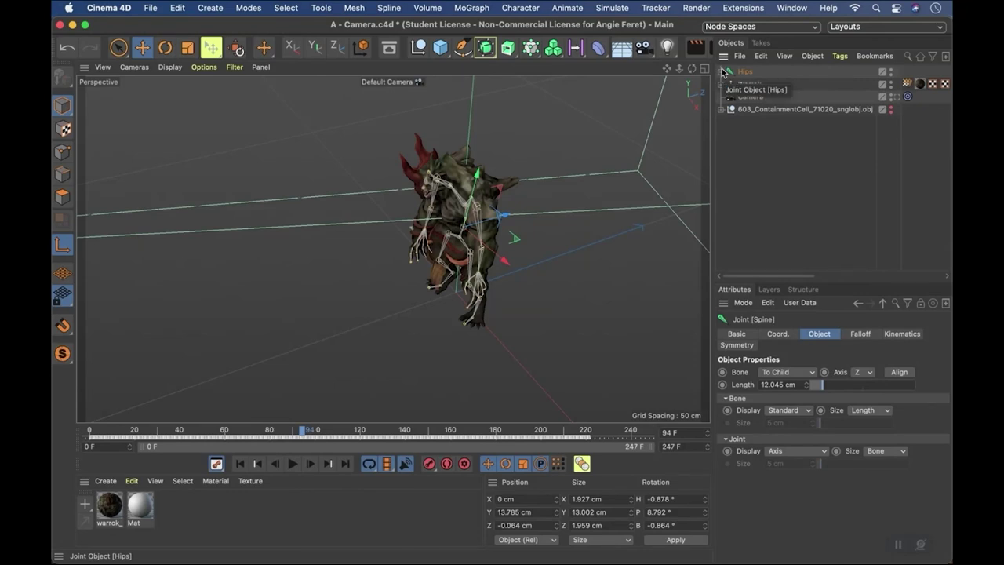
Select only the Hips root joint and open the Animate menu.
left_click(753, 128)
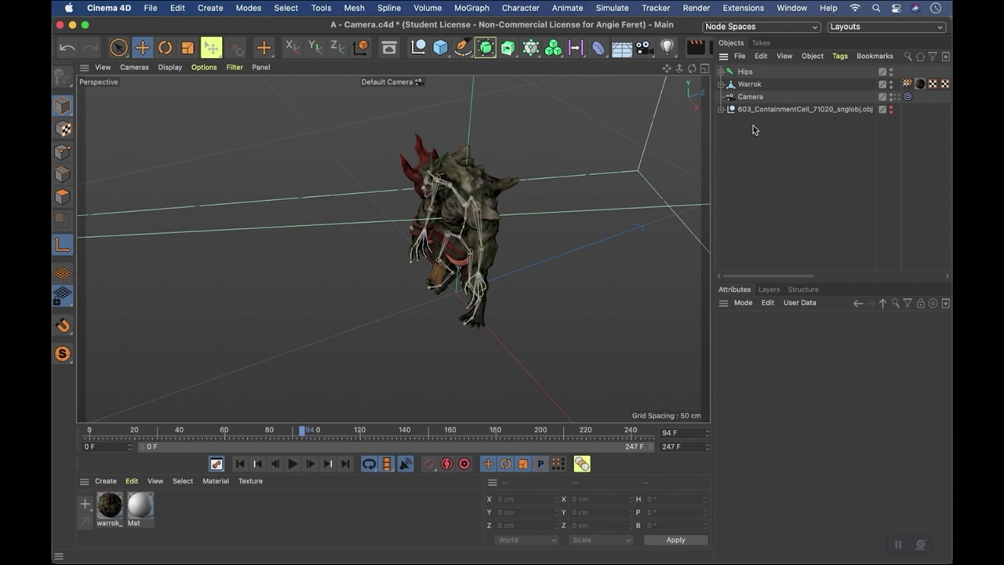
left_click(744, 72)
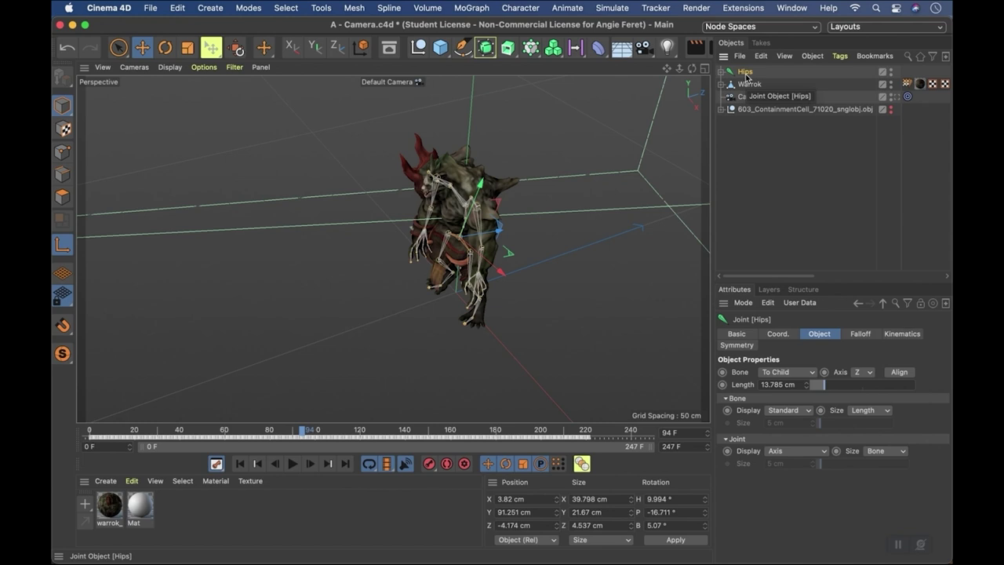
left_click(575, 8)
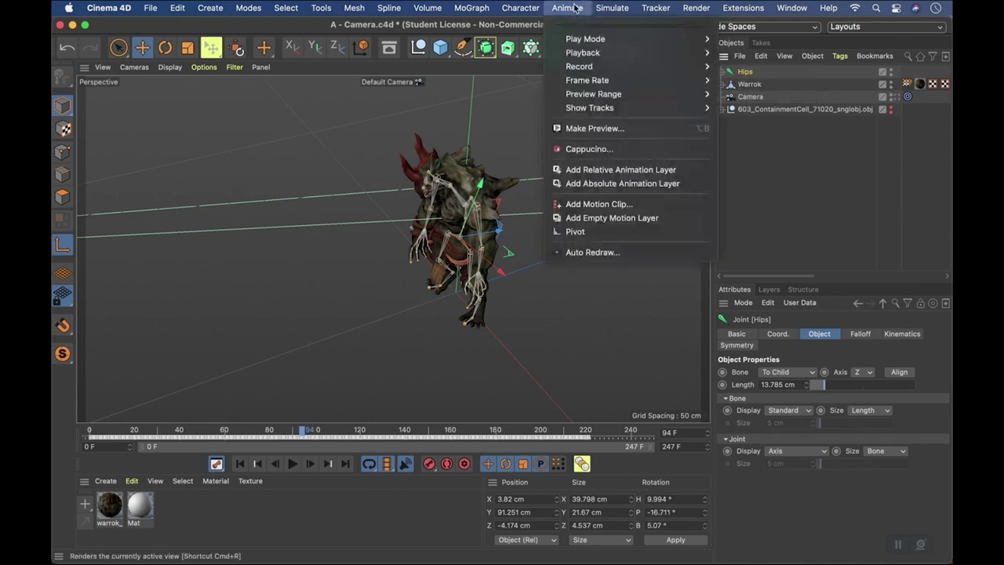
Add a motion clip to Hips with source named 'idle', keeping Position, Rotation and Parameter.
left_click(606, 207)
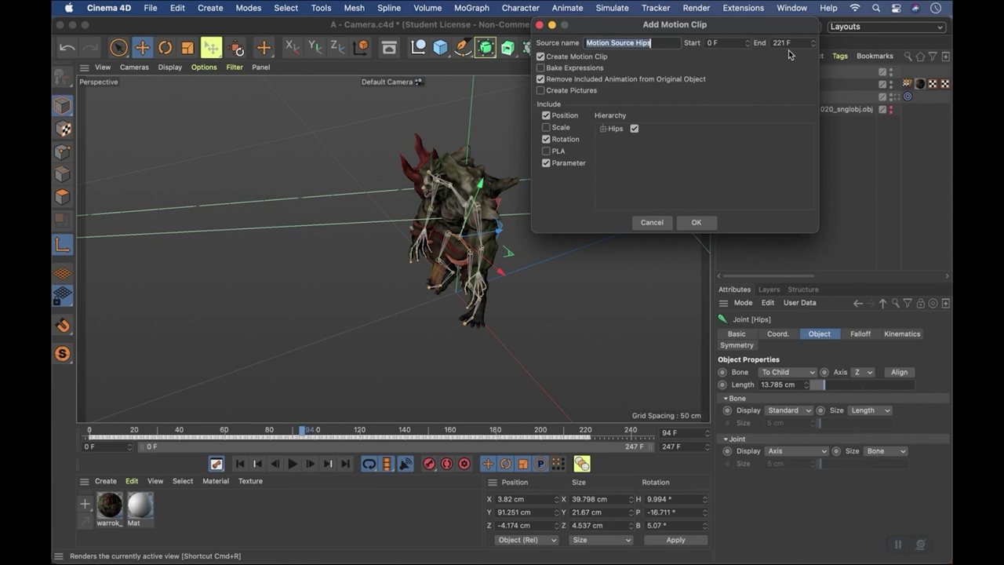
key("BackSpace")
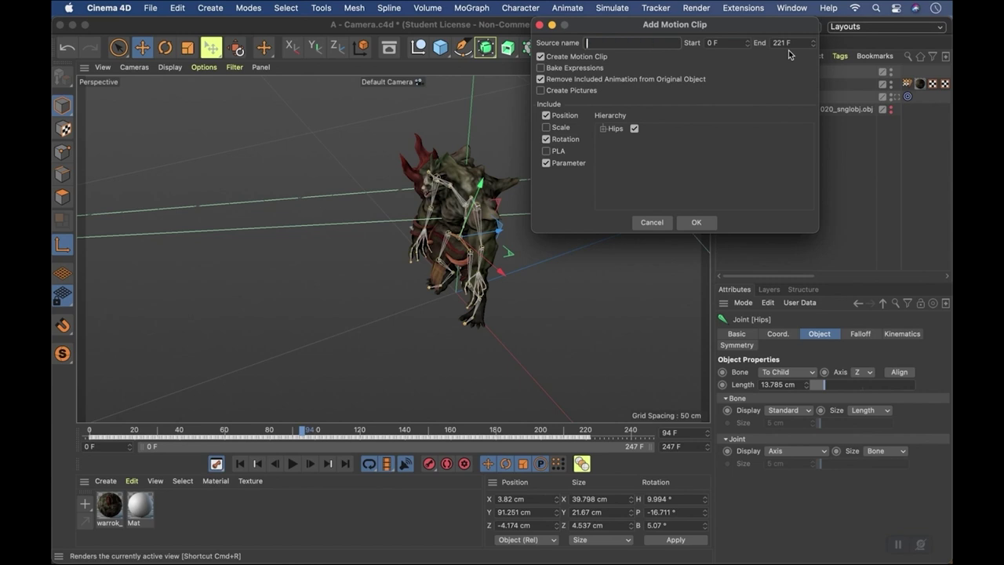
type("idle")
Create the idle clip and dock the Timeline (Dope Sheet) below the viewport, resizing both panels.
left_click(698, 223)
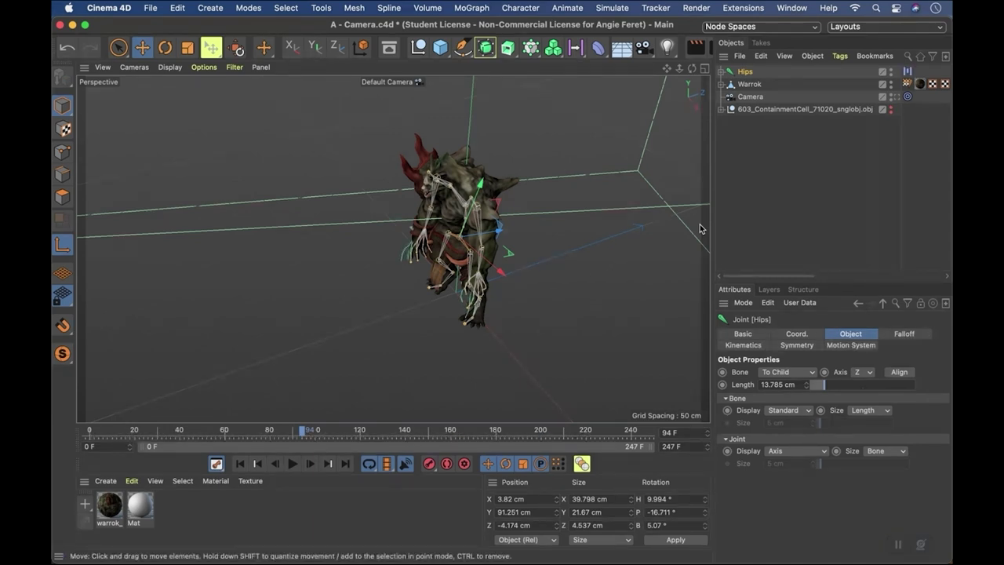
left_click(908, 71)
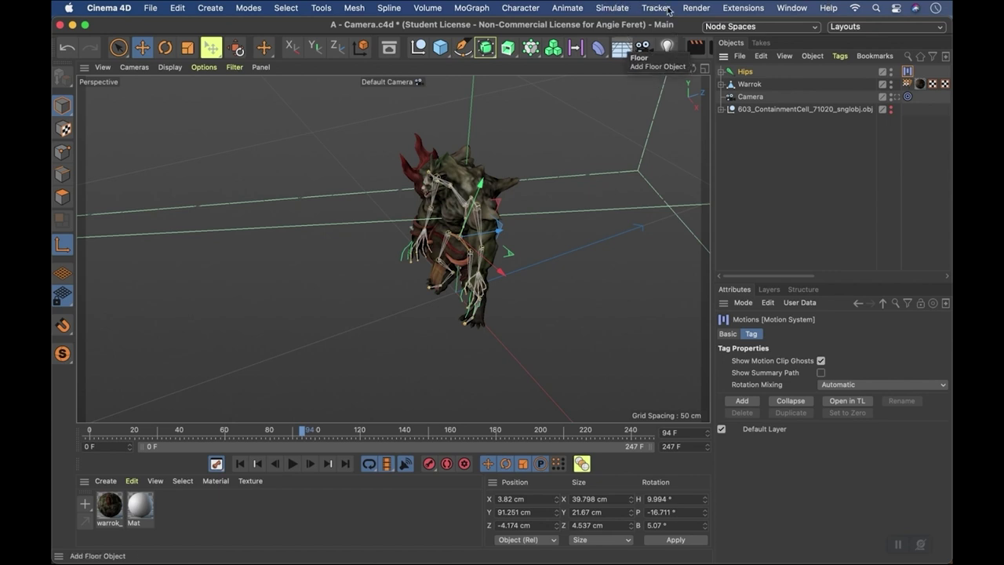
left_click(785, 8)
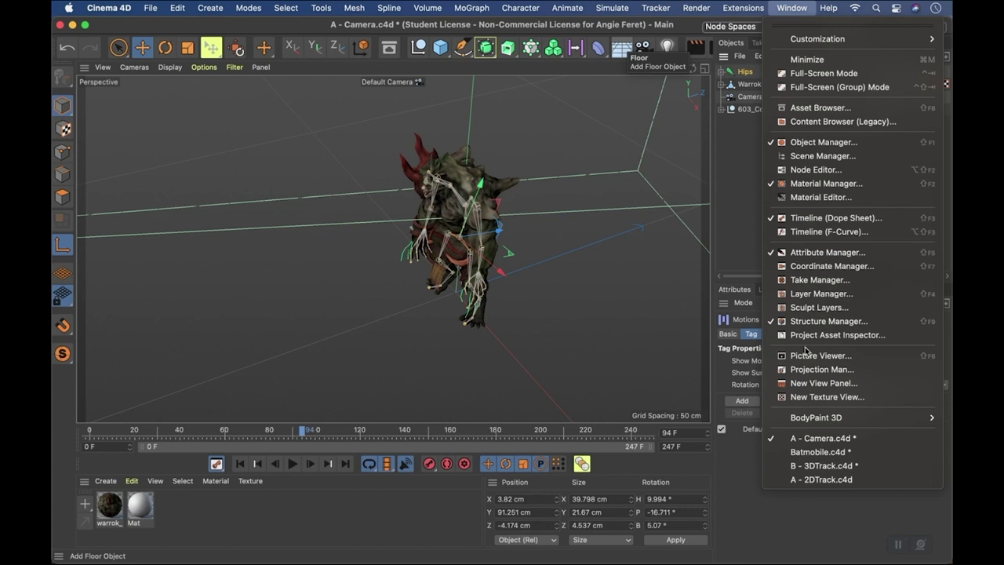
left_click(825, 220)
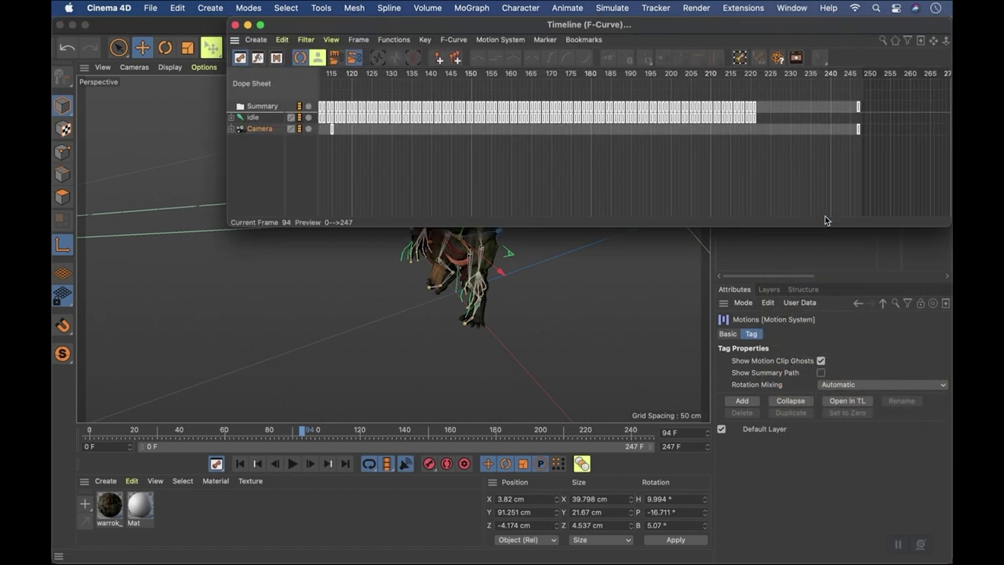
left_click_drag(702, 26, 662, 126)
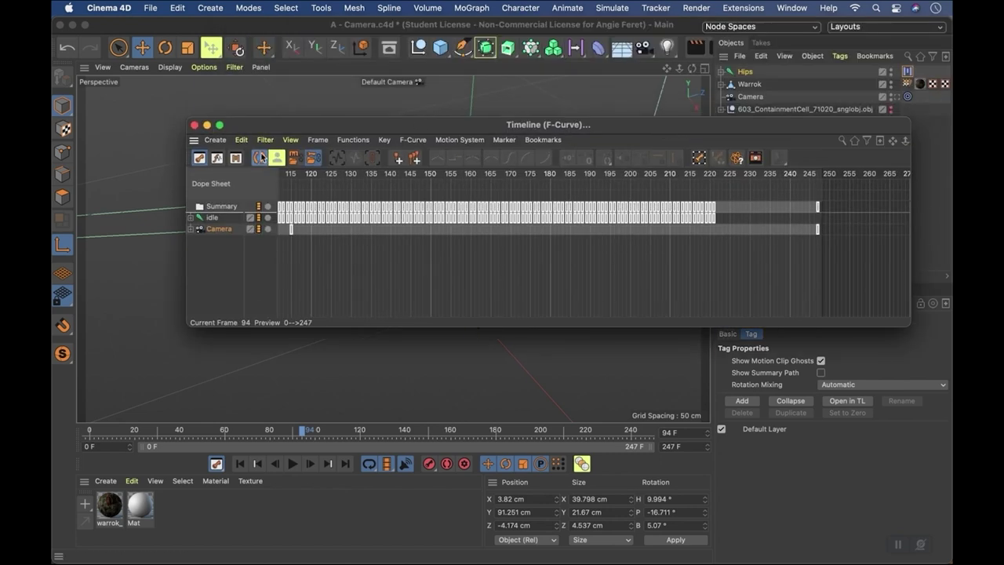
left_click_drag(194, 140, 99, 437)
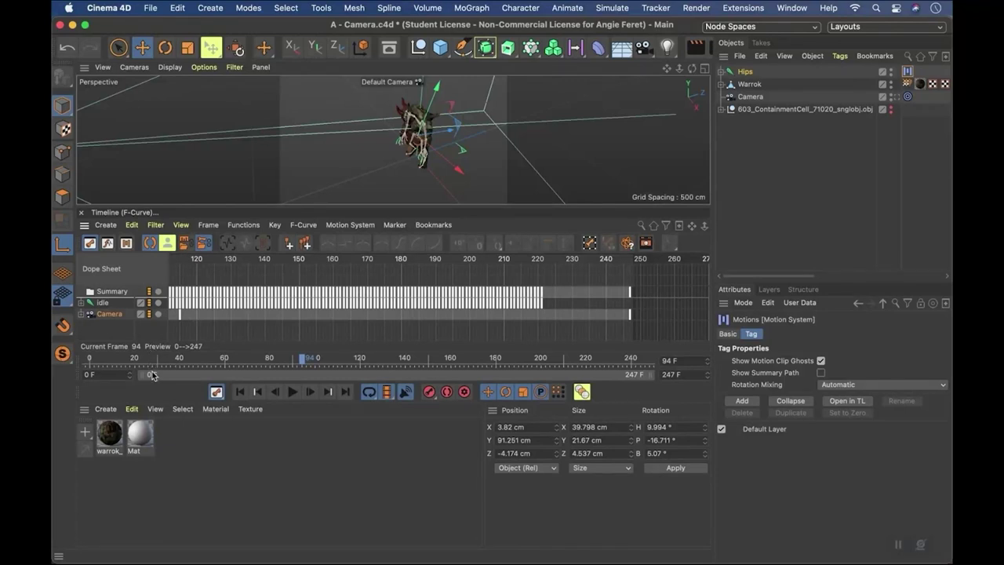
left_click_drag(153, 350, 149, 424)
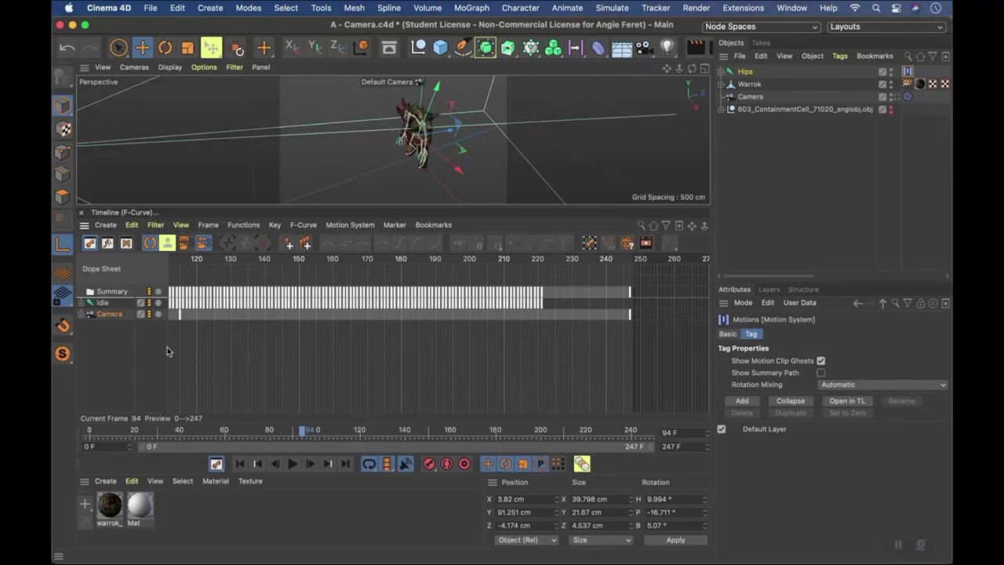
left_click_drag(189, 207, 190, 304)
mouse_move(276, 305)
left_mouse_down()
mouse_move(275, 249)
mouse_move(275, 288)
left_mouse_up()
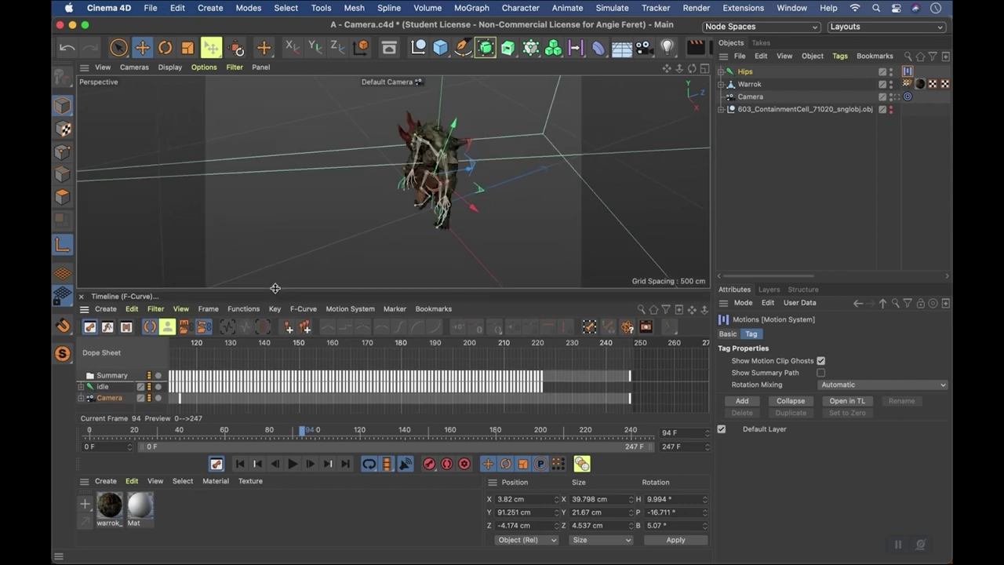
Switch the Timeline to Motion Mode and place the idle motion source on Layer 0.
left_click(126, 328)
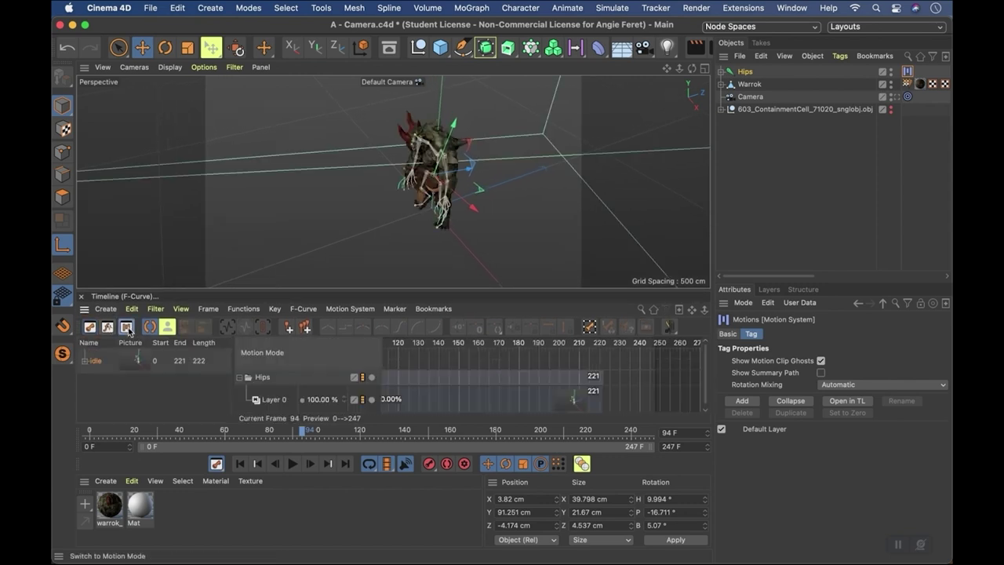
left_click_drag(235, 289, 236, 238)
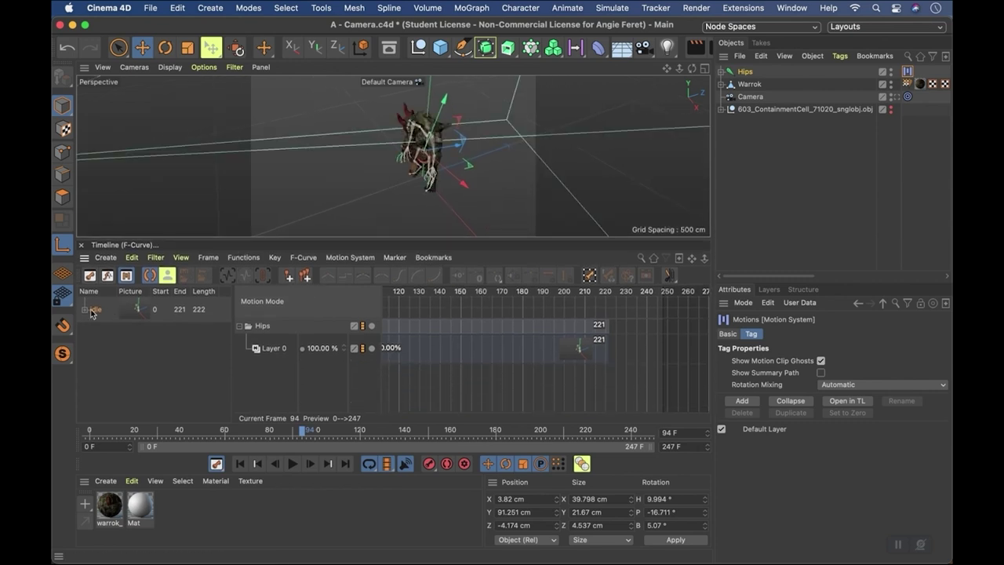
left_click_drag(99, 313, 502, 384)
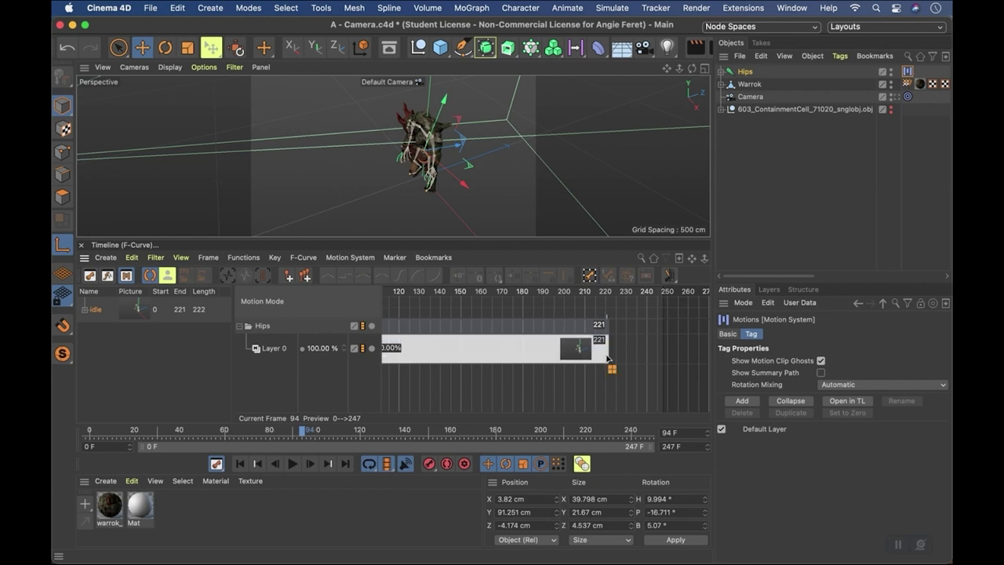
scroll(494, 385, "left", 5)
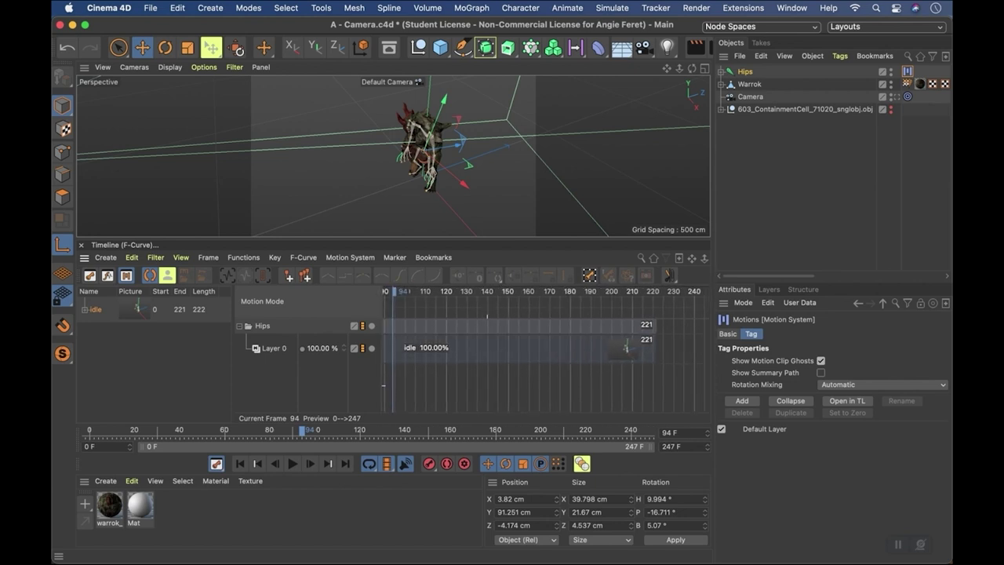
scroll(487, 385, "left", 2)
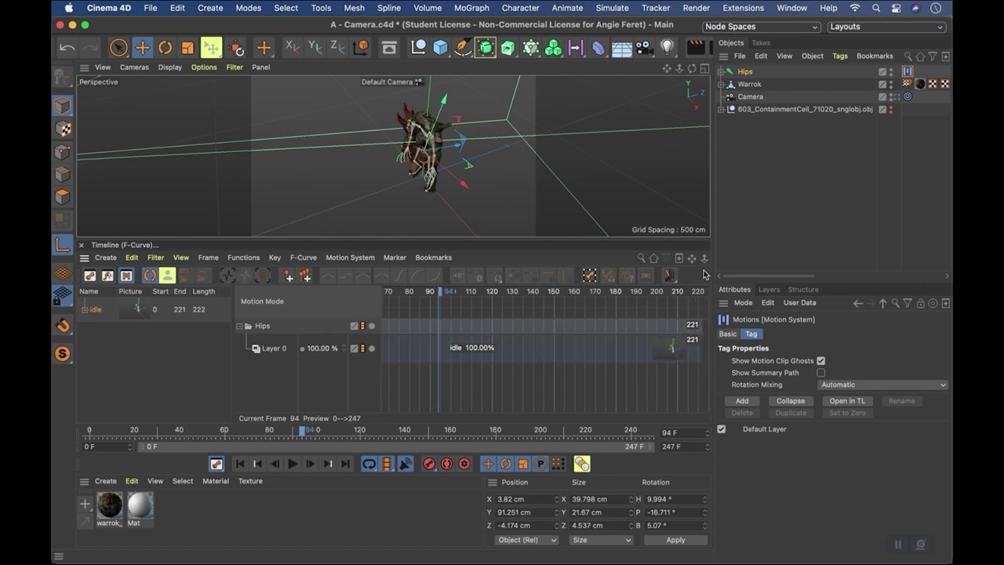
left_click_drag(705, 260, 696, 261)
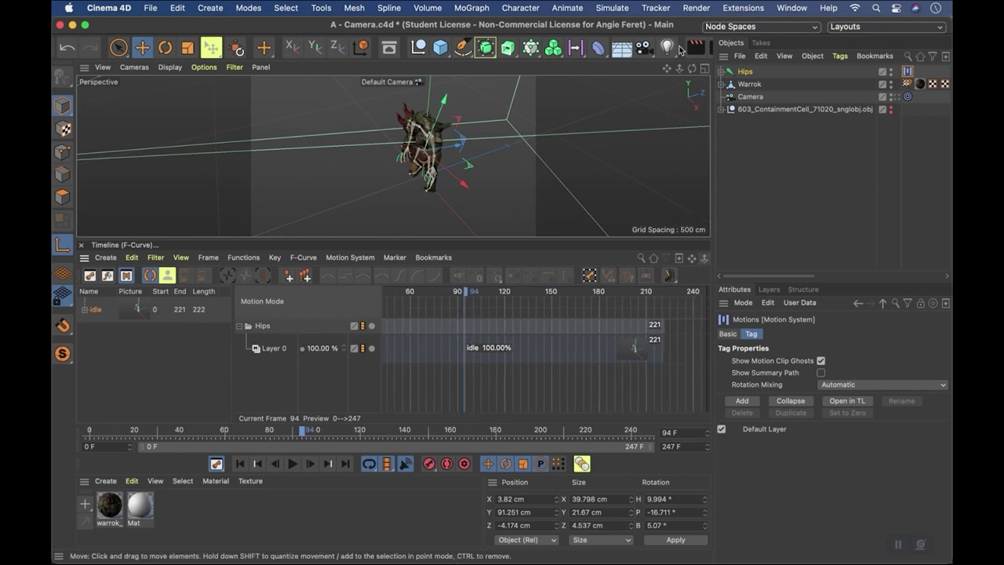
Trim the idle clip to end at frame 161 and scrub the playhead to frame 111.
left_click(569, 348)
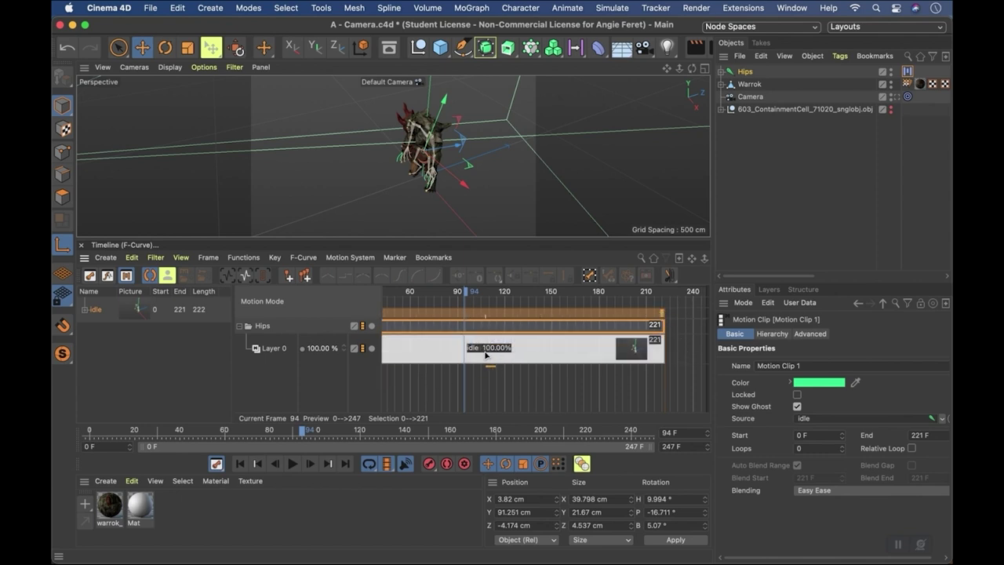
left_click_drag(664, 314, 569, 339)
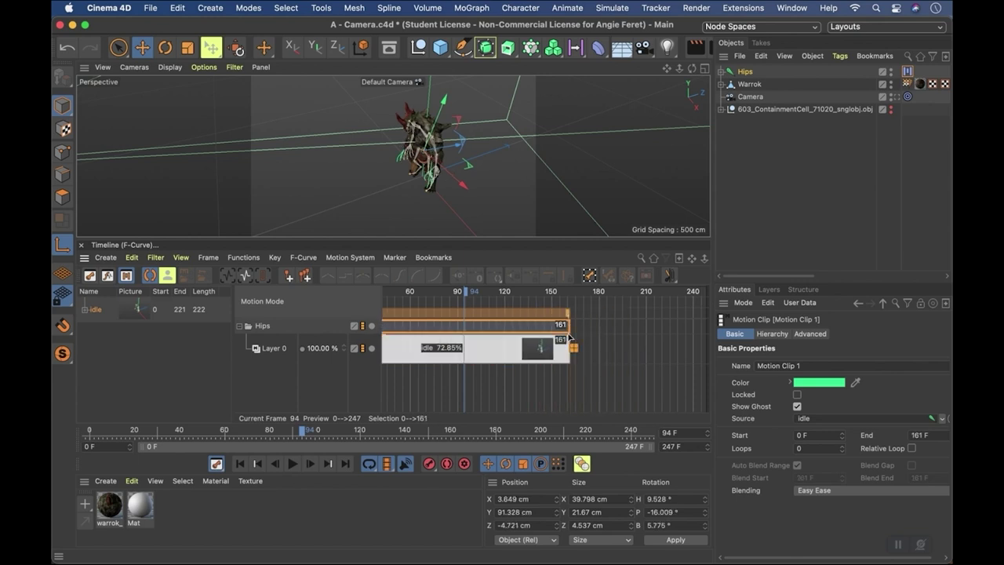
left_click(436, 295)
left_click_drag(467, 299, 492, 302)
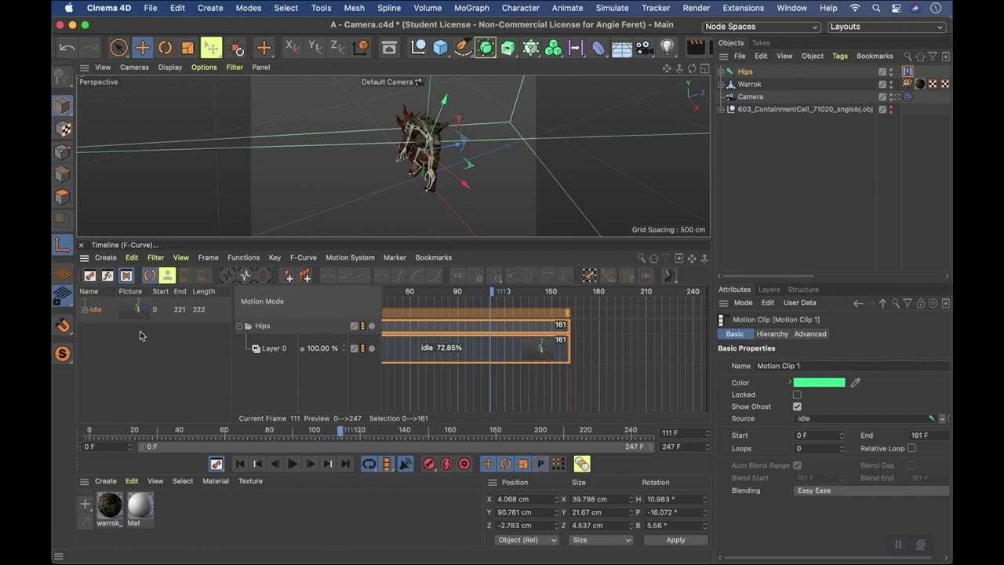
Save the idle motion source as 'Idle' in Supergirl's Project Files > Assets > Motion Sources.
right_click(97, 315)
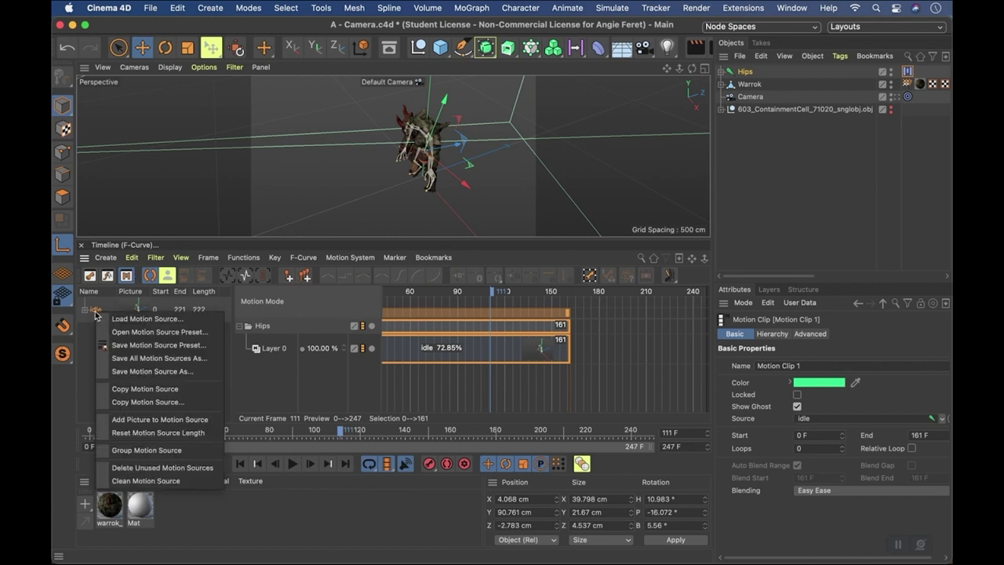
left_click(176, 373)
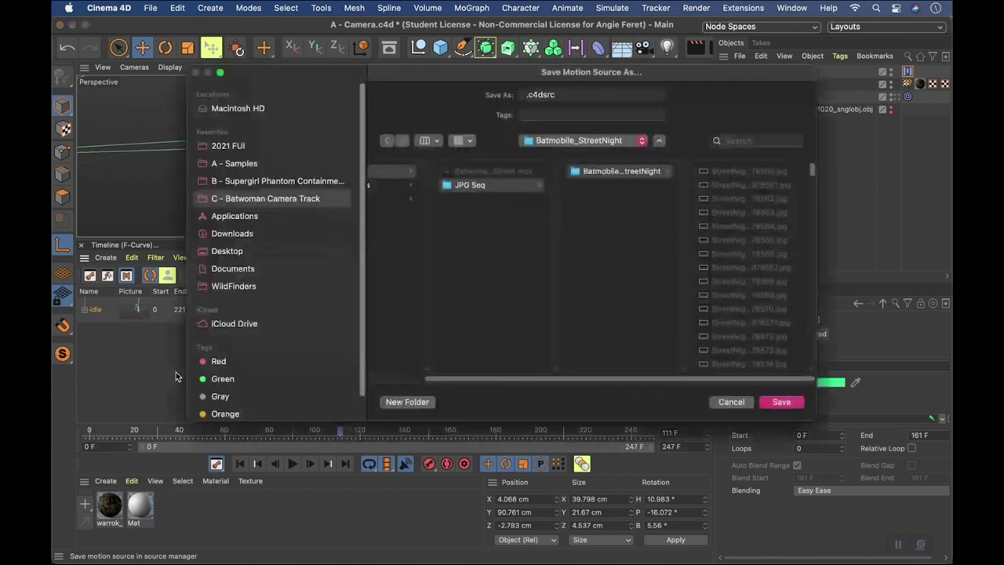
left_click(253, 182)
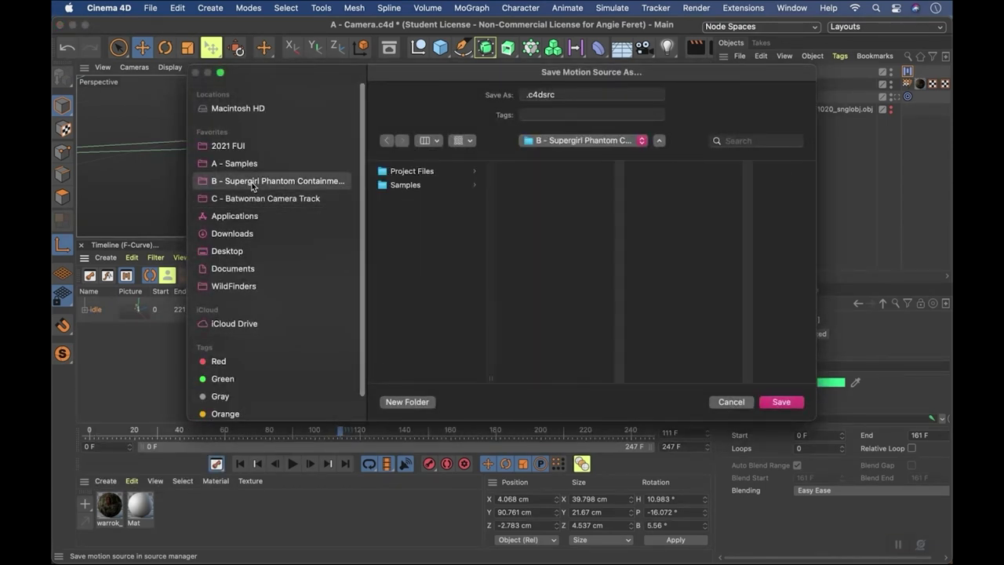
left_click(425, 171)
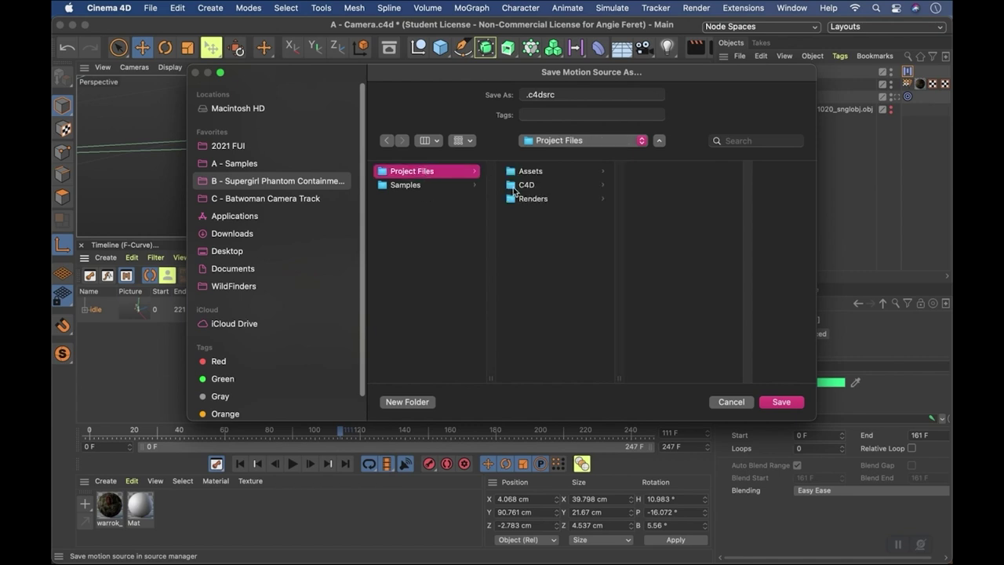
left_click(527, 172)
left_click(663, 203)
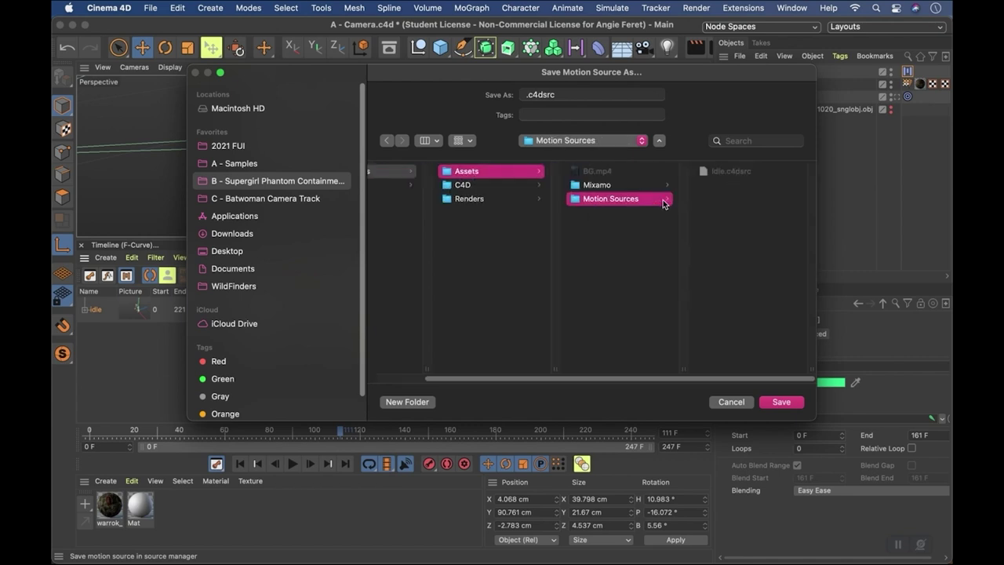
left_click(527, 94)
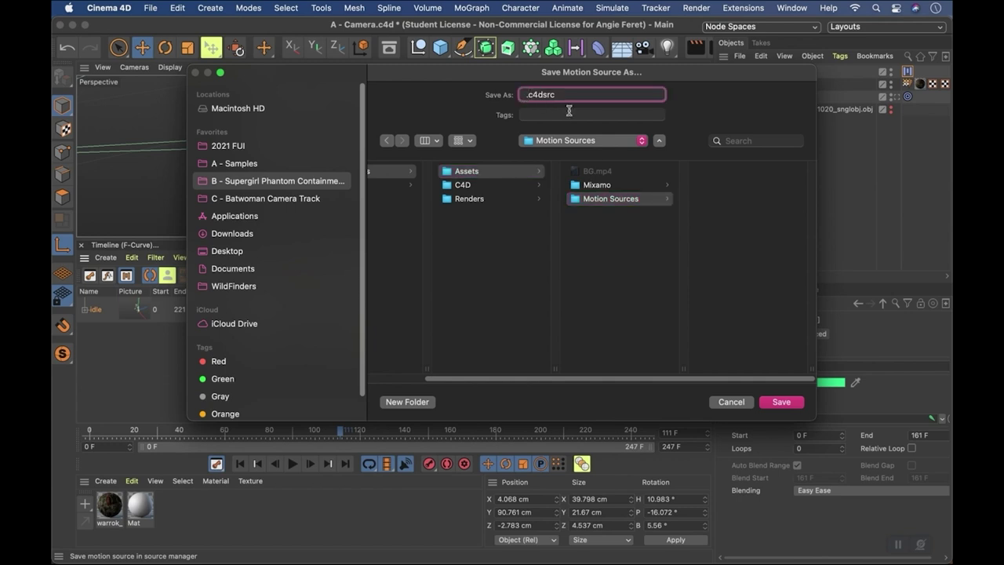
type("Idle")
left_click(787, 403)
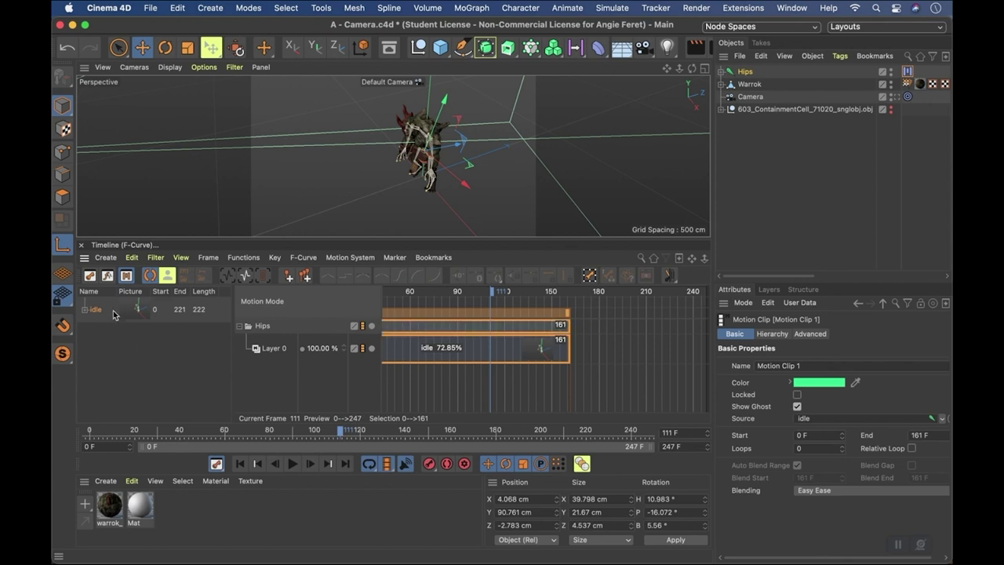
Group the Warrok mesh and Hips skeleton under a Null with Alt+G, and hide it in the viewport.
left_click_drag(113, 313, 464, 393)
left_click(746, 84)
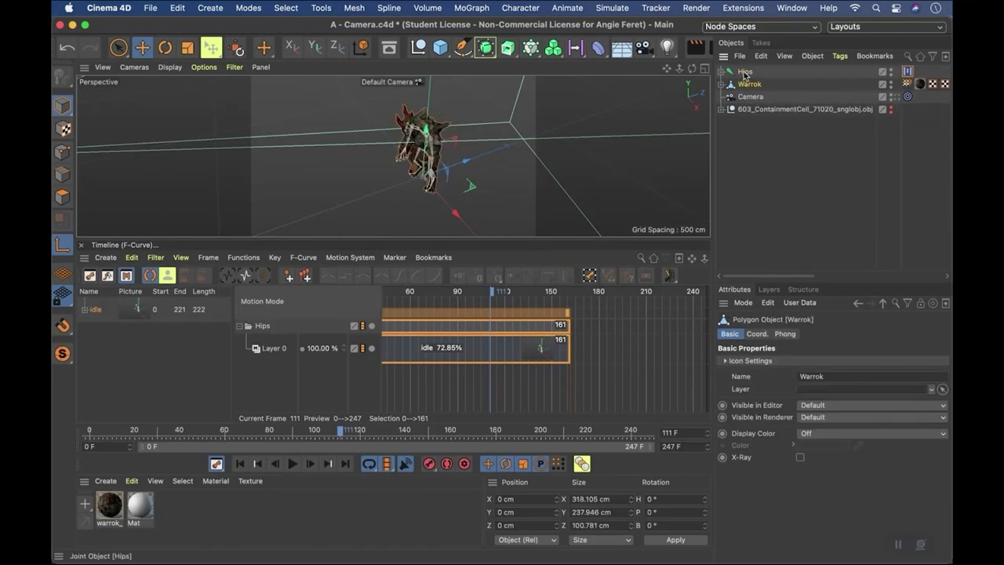
left_click(746, 72, "shift")
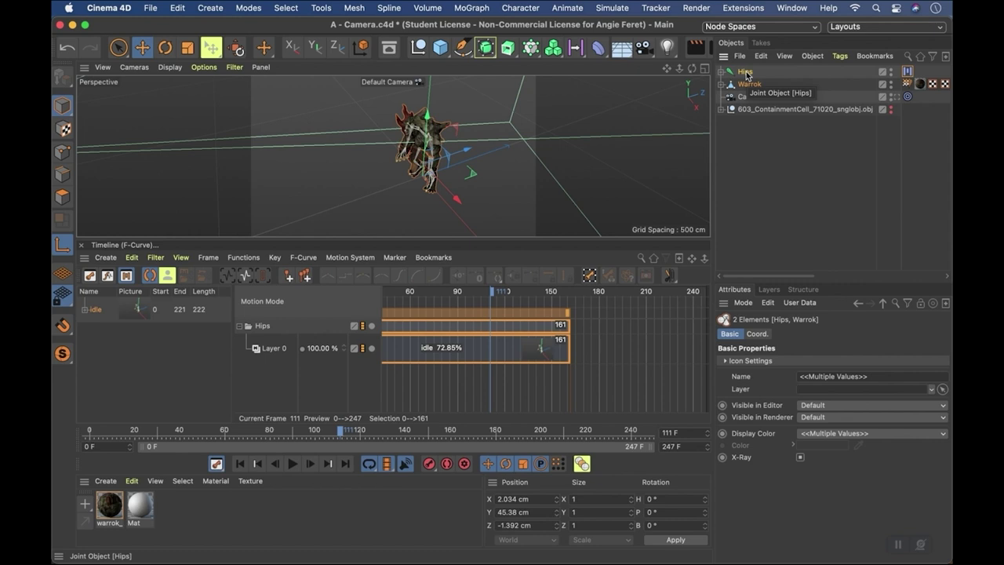
key("alt+g")
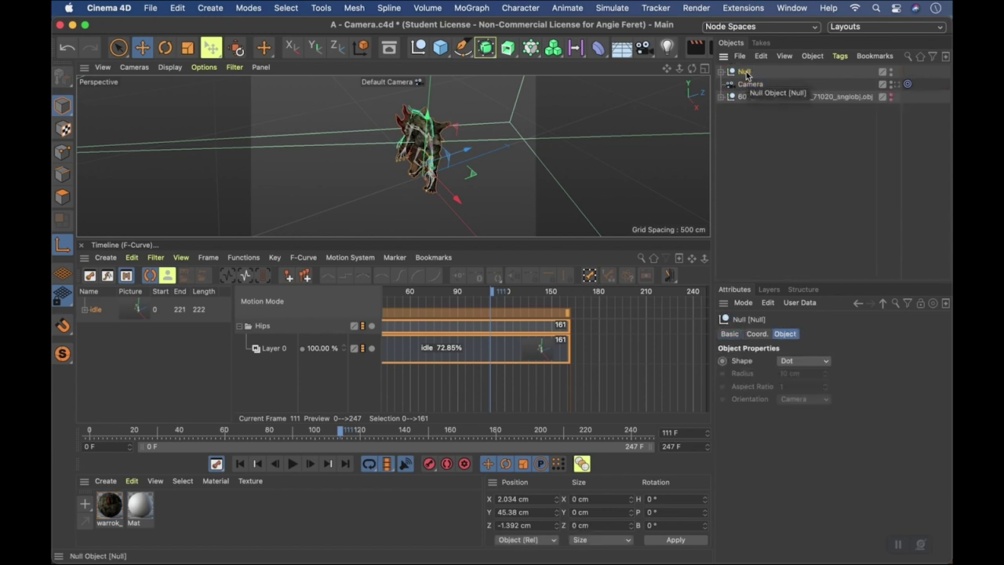
left_click(891, 70)
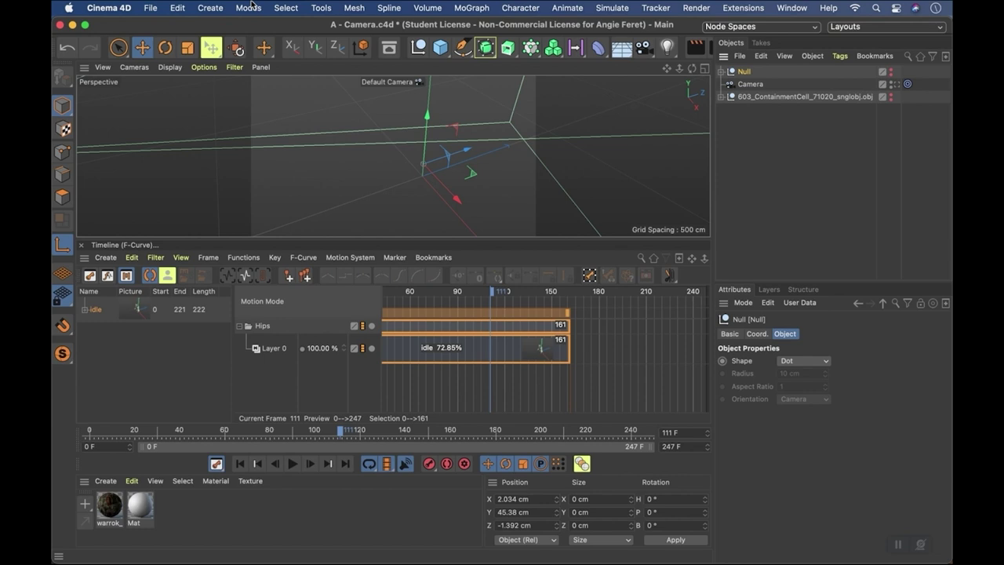
Merge Mutant Swiping.fbx into the scene, accepting the FBX import settings and takes prompt.
left_click(149, 9)
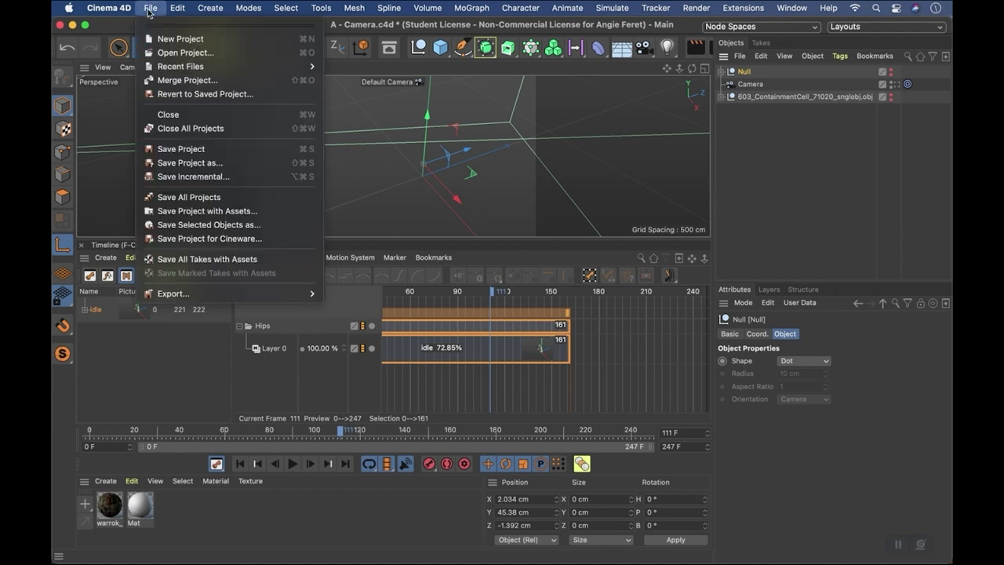
left_click(161, 79)
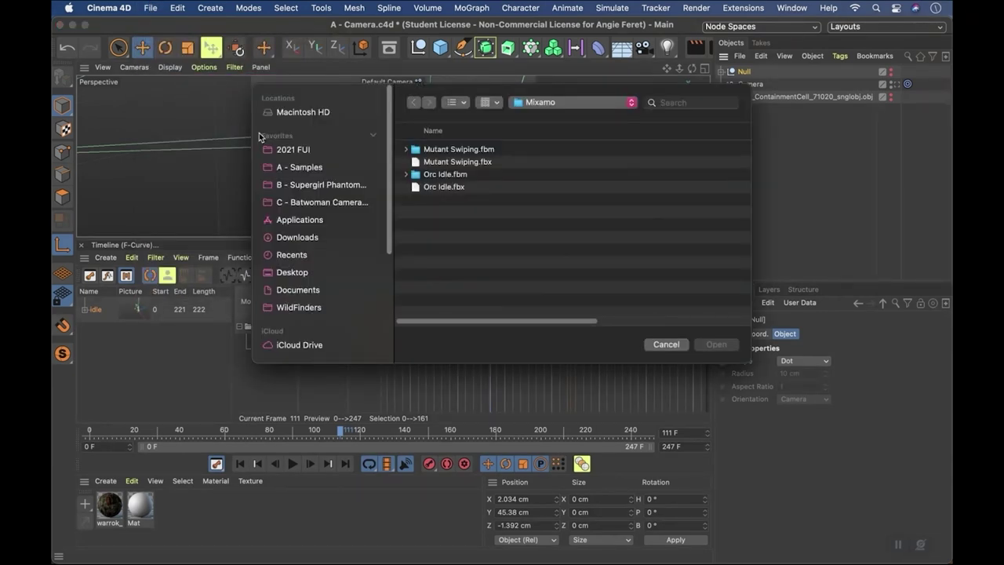
left_click(445, 163)
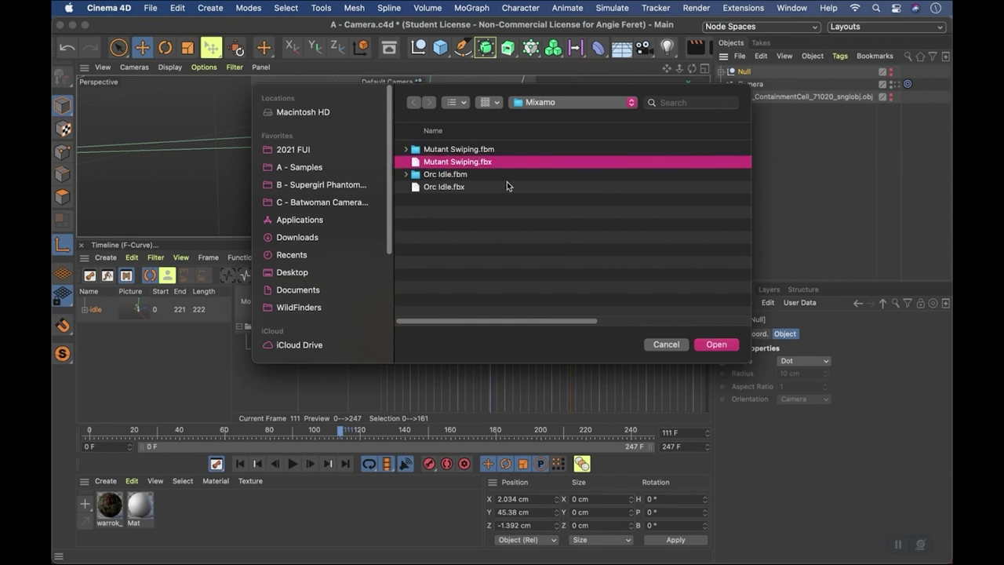
left_click(715, 344)
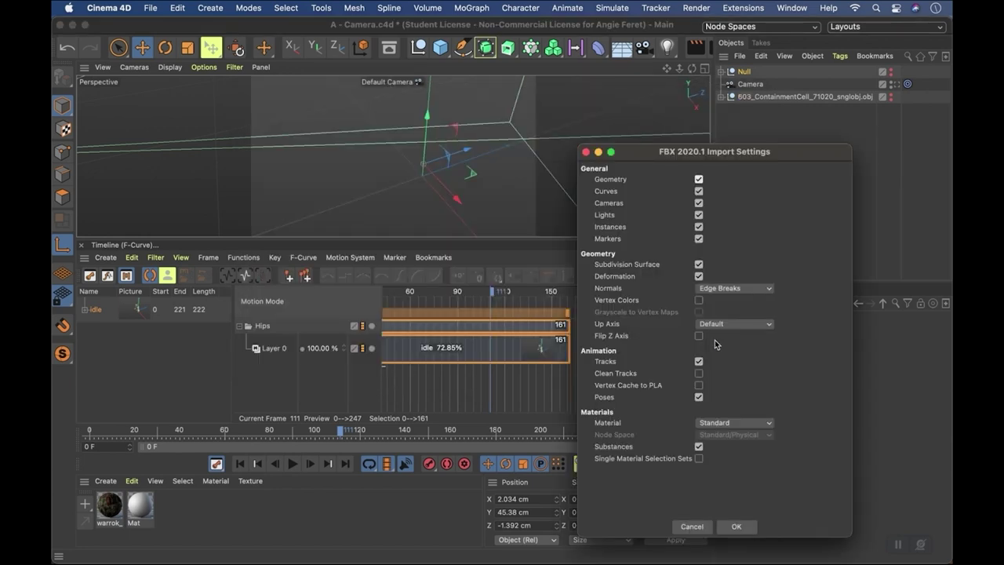
left_click(736, 526)
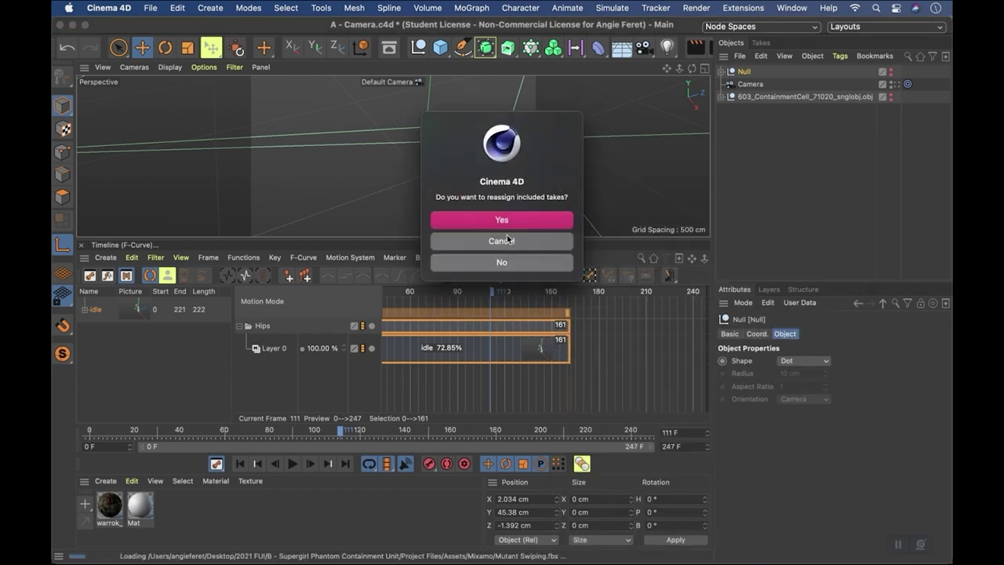
left_click(515, 267)
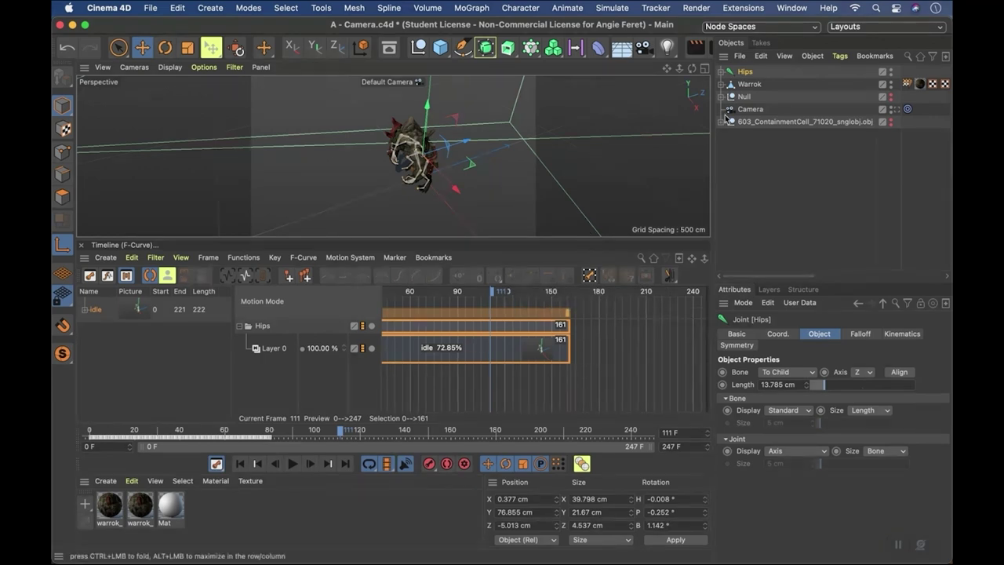
Select the Warrok mesh and preview the imported animation from frame 21 to 82.
left_click(750, 84)
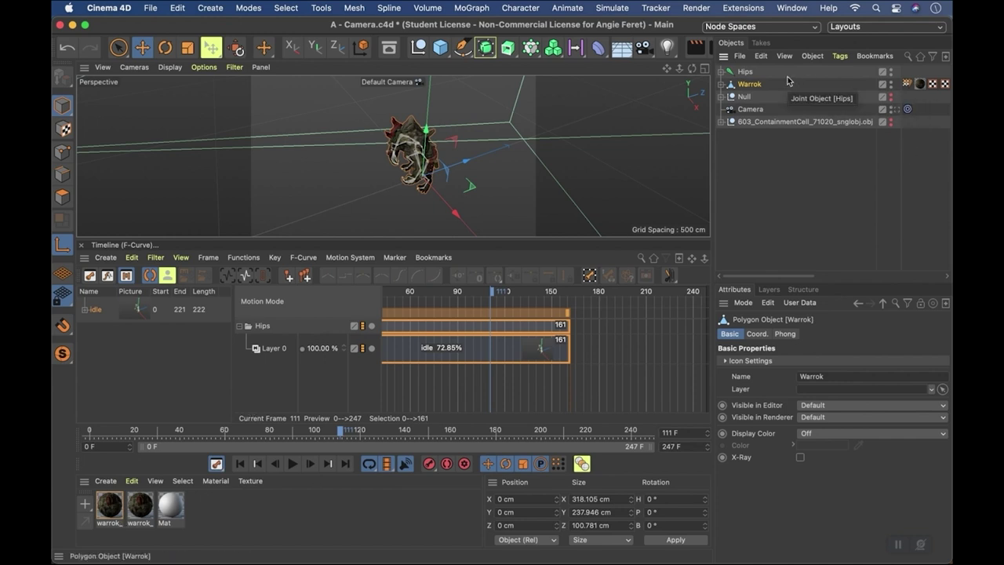
left_click(136, 438)
left_click_drag(142, 442, 90, 443)
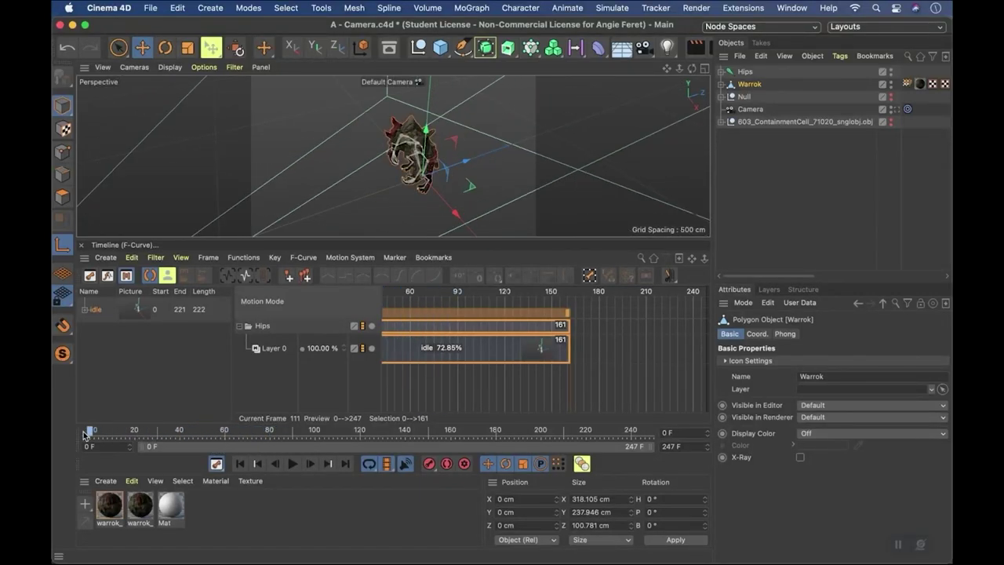
Create a motion clip named Swip from the Hips animation via Animate > Add Motion Clip.
left_click(745, 71)
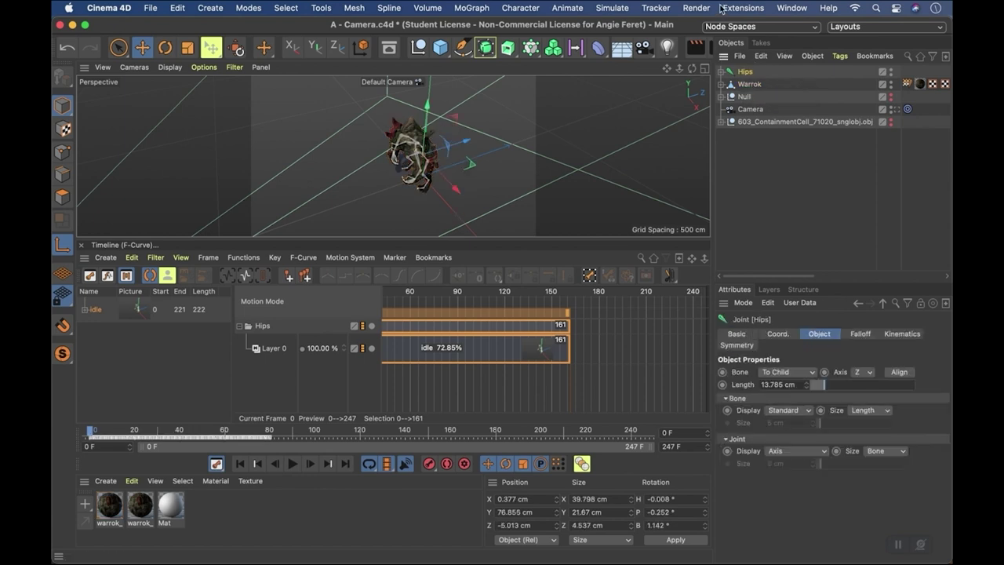
left_click(579, 8)
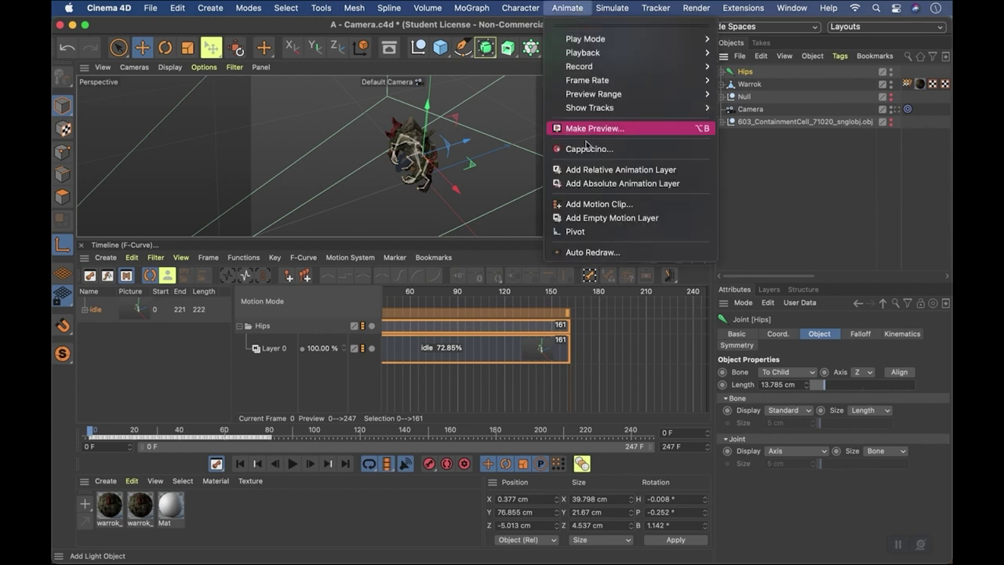
left_click(594, 204)
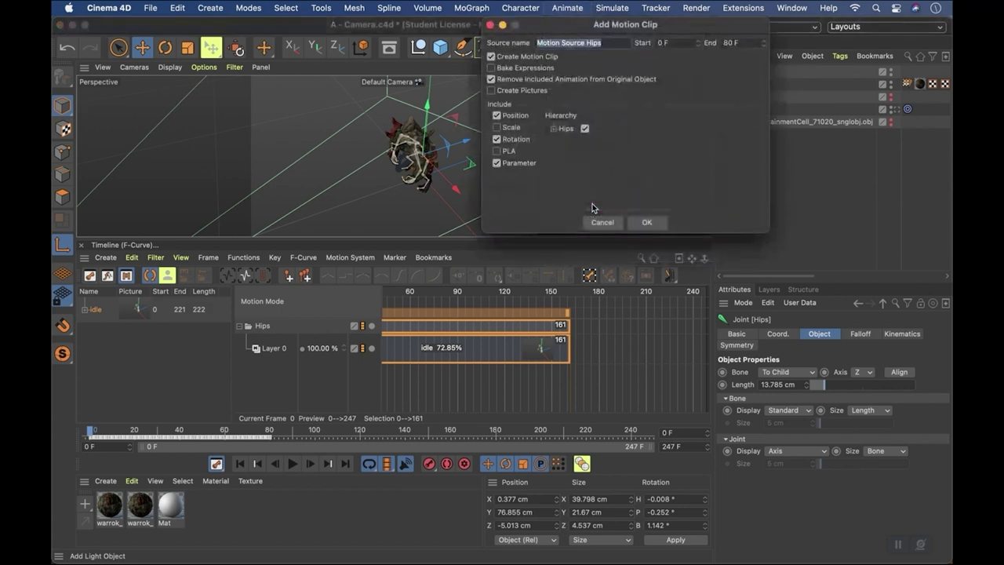
key("BackSpace")
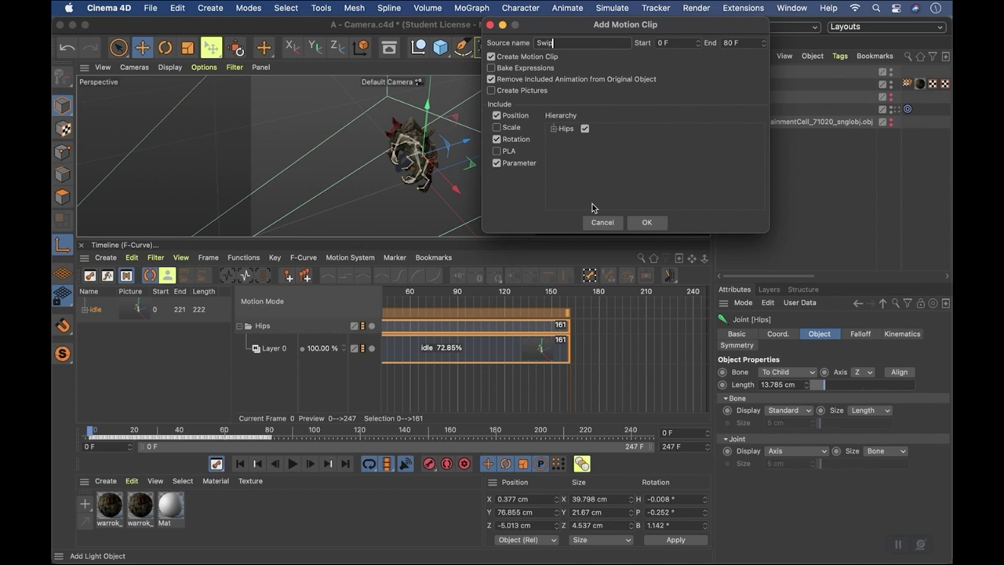
left_click(646, 223)
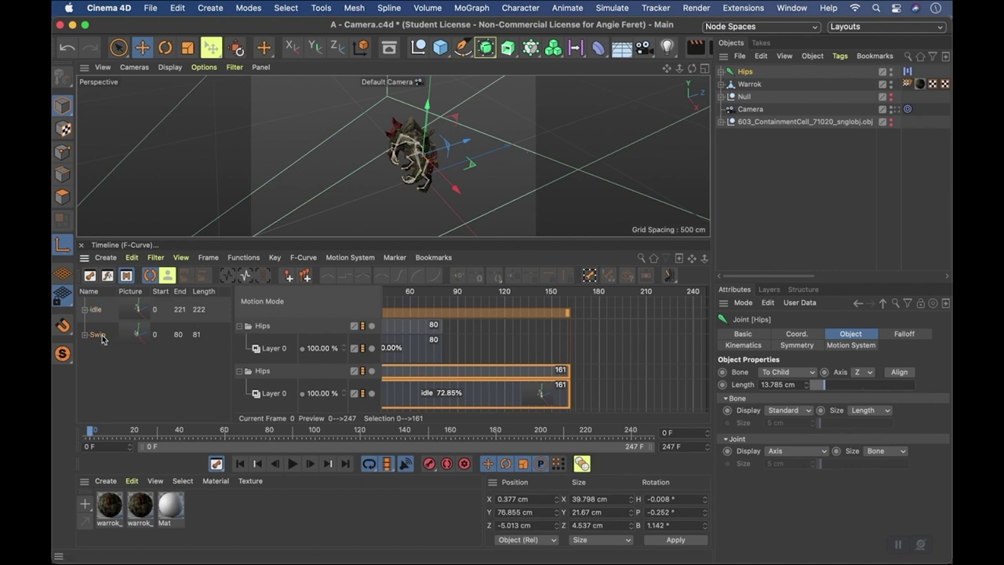
left_click_drag(102, 339, 413, 393)
Export the Swip motion source to the Motion Sources folder under the file name Swipe.
right_click(96, 339)
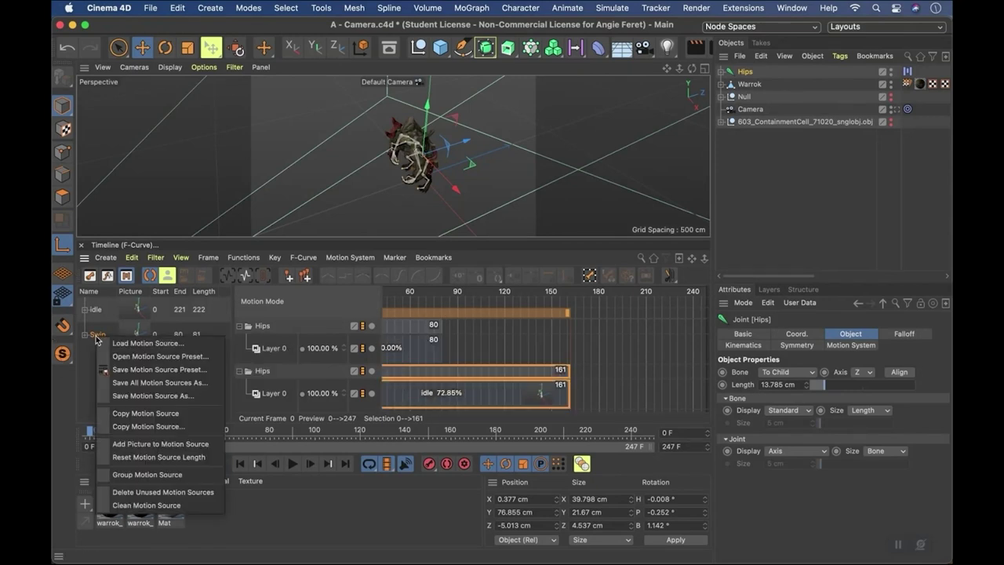
left_click(116, 397)
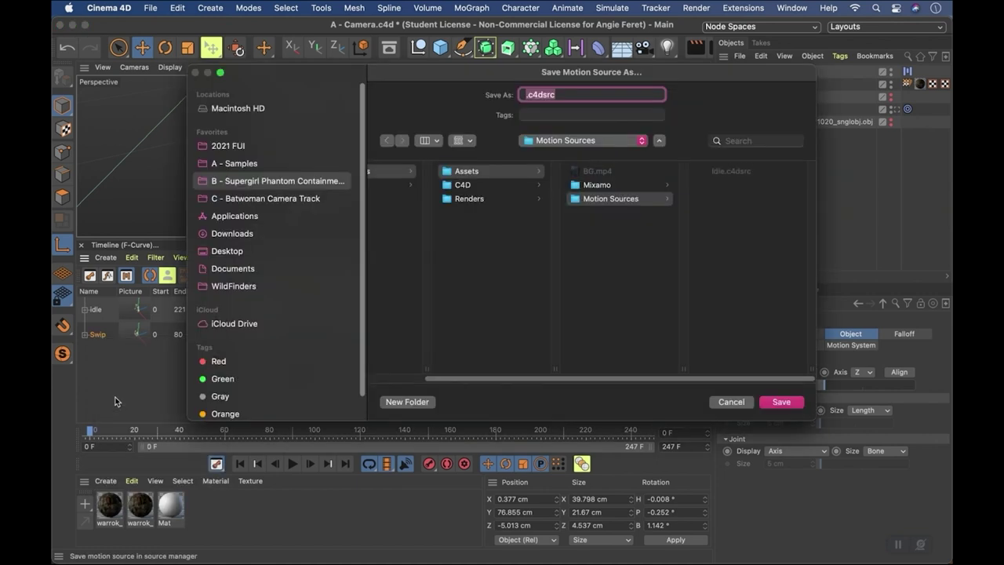
type("Swip")
key("BackSpace")
key("BackSpace")
key("BackSpace")
key("BackSpace")
type("Swipw")
key("BackSpace")
type("e")
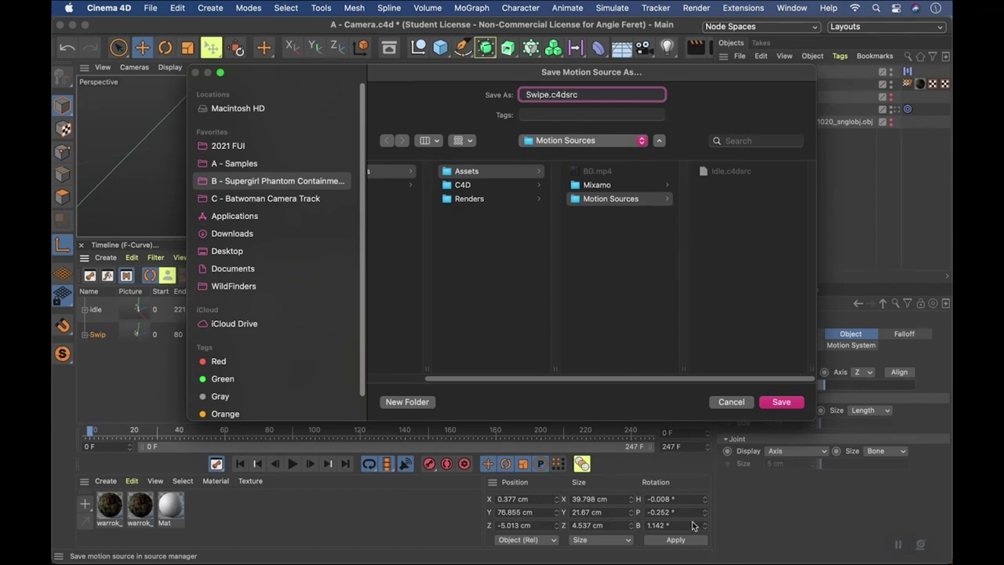
left_click(790, 405)
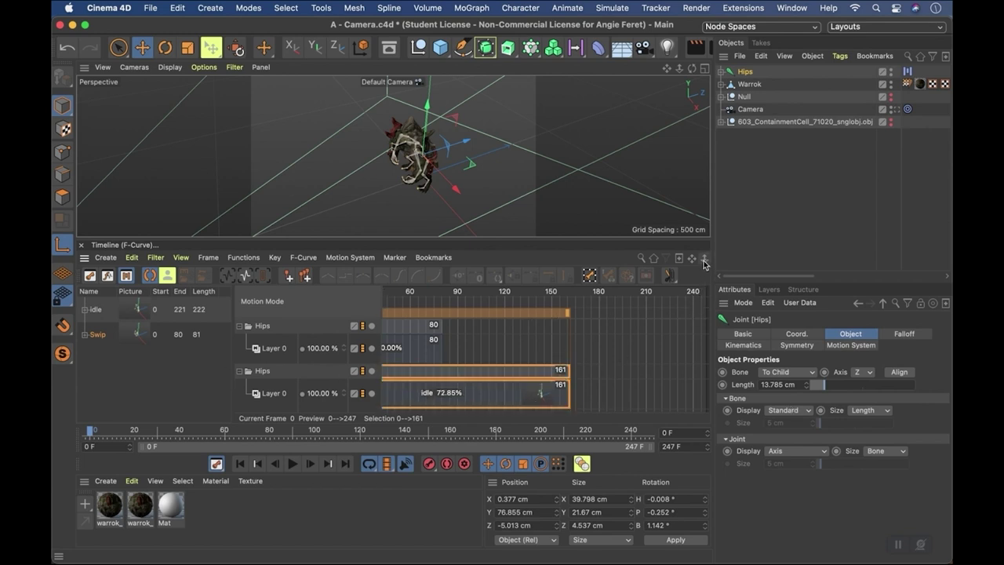
Set the preview range end to 500 frames.
left_click_drag(704, 259, 704, 262)
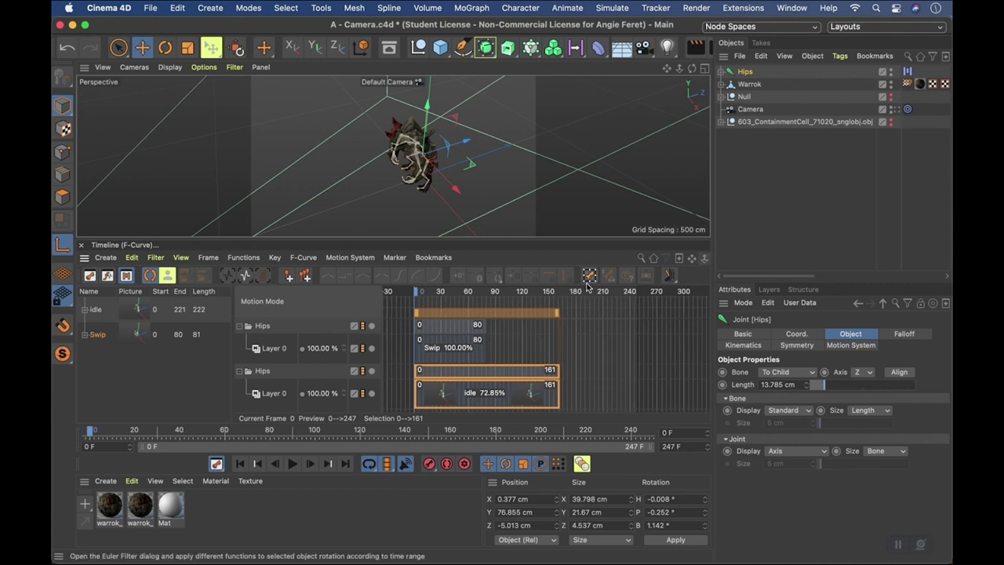
left_click(682, 447)
key("BackSpace")
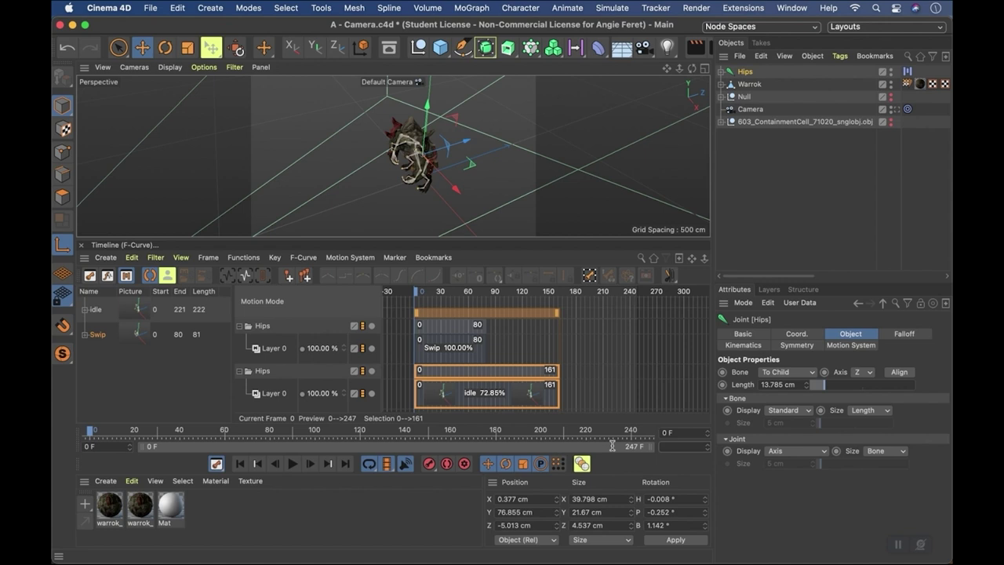
key("Return")
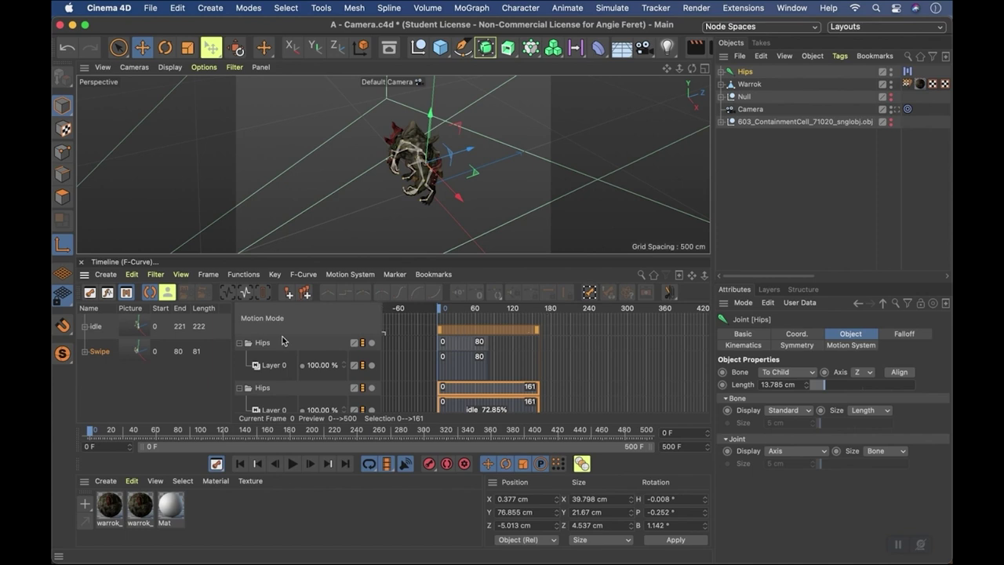
Delete the old idle clip from the second Hips track, leaving the Swipe clip selected.
left_click(471, 362)
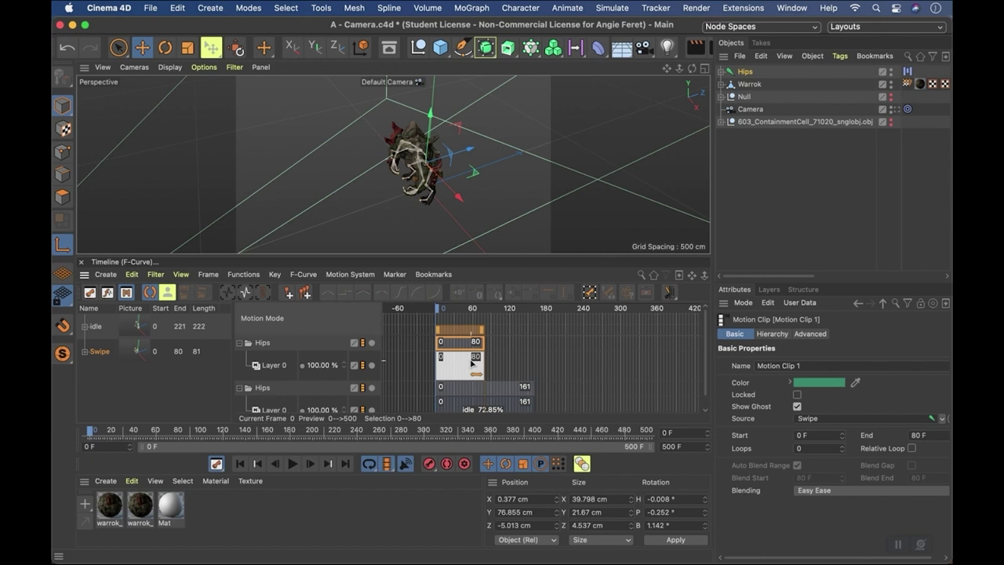
left_click(474, 407)
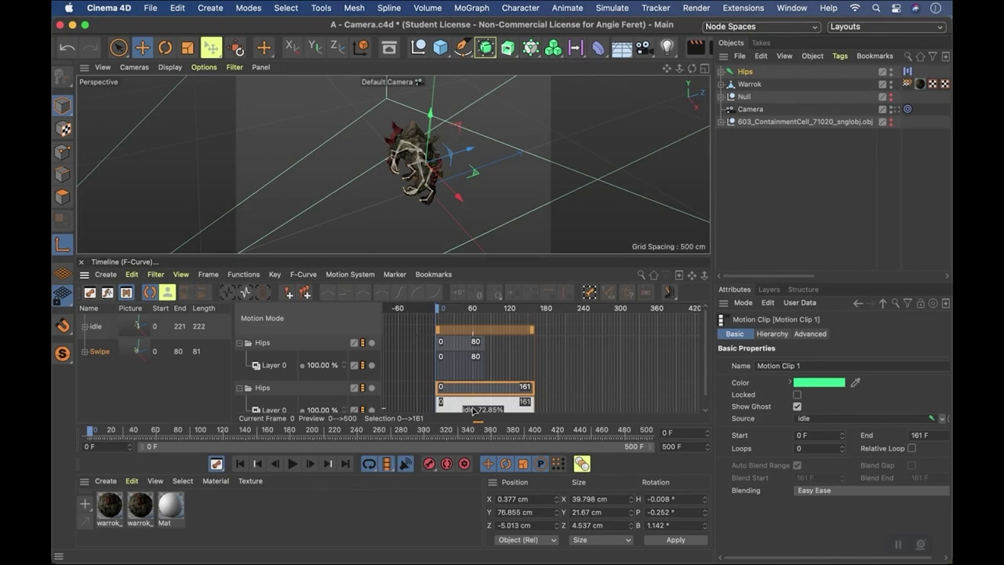
key("Delete")
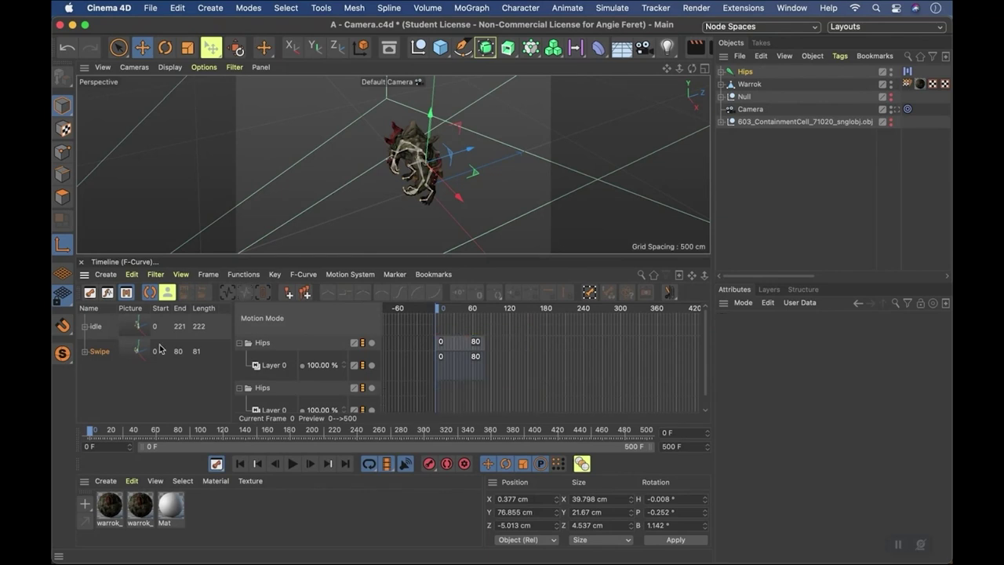
left_click(438, 368)
Add an idle clip to Layer 0 at frame 0 and slide the Swipe clip to overlap its end.
left_click(264, 346)
mouse_move(95, 326)
left_mouse_down()
mouse_move(547, 355)
mouse_move(488, 362)
left_mouse_up()
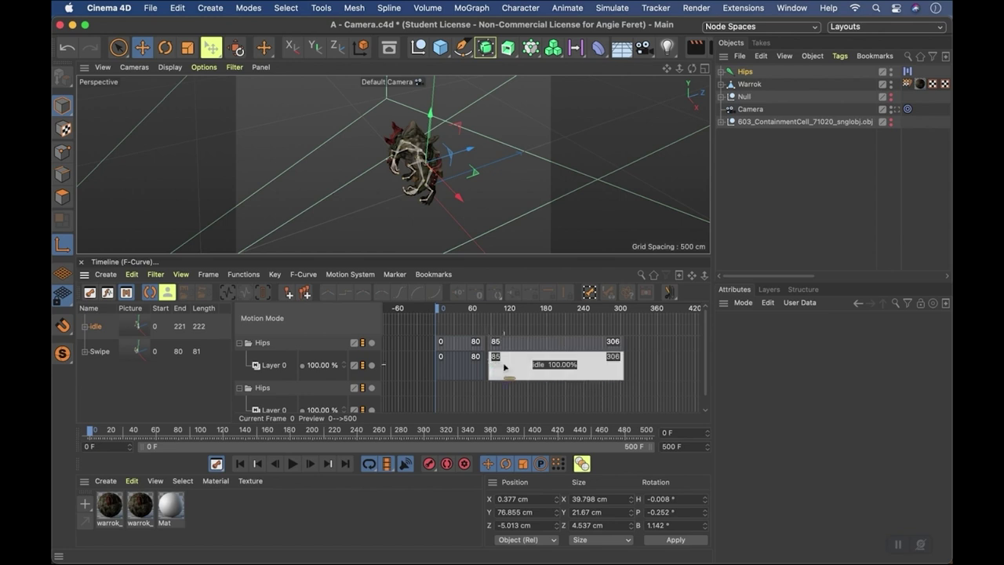
left_click(461, 370)
left_click_drag(461, 370, 683, 365)
left_click_drag(567, 362, 483, 347)
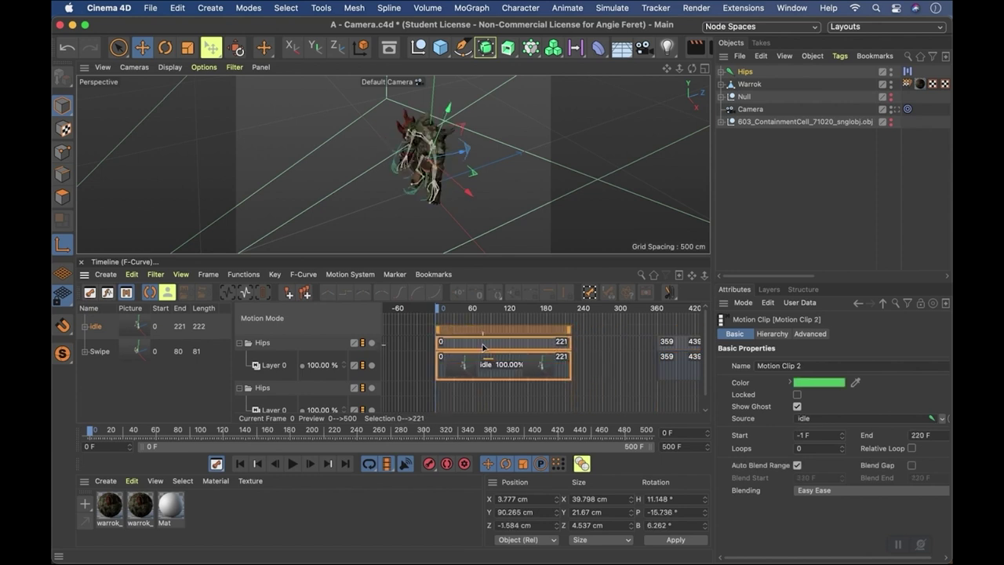
left_click_drag(671, 349, 596, 373)
left_click(587, 374)
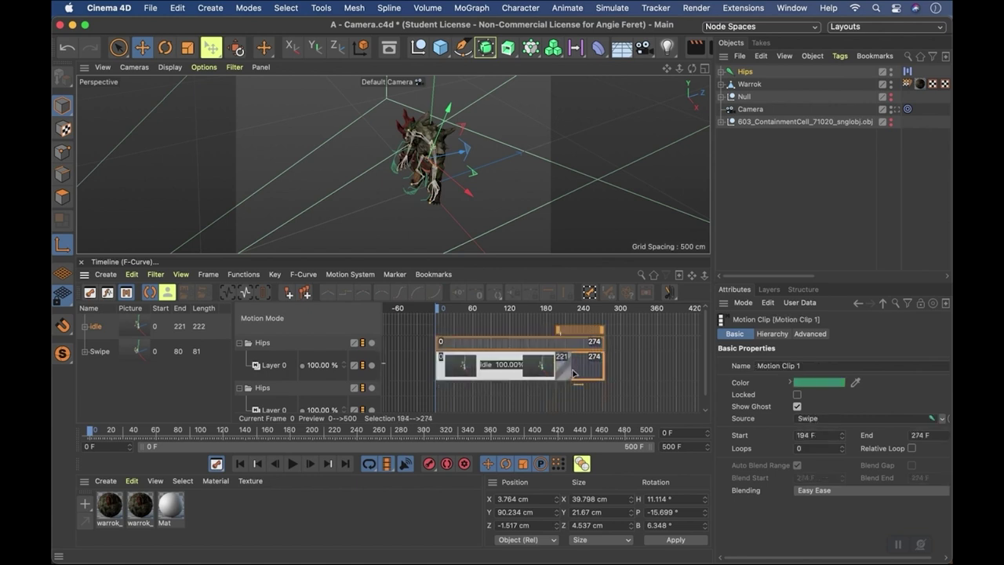
left_click_drag(594, 374, 591, 373)
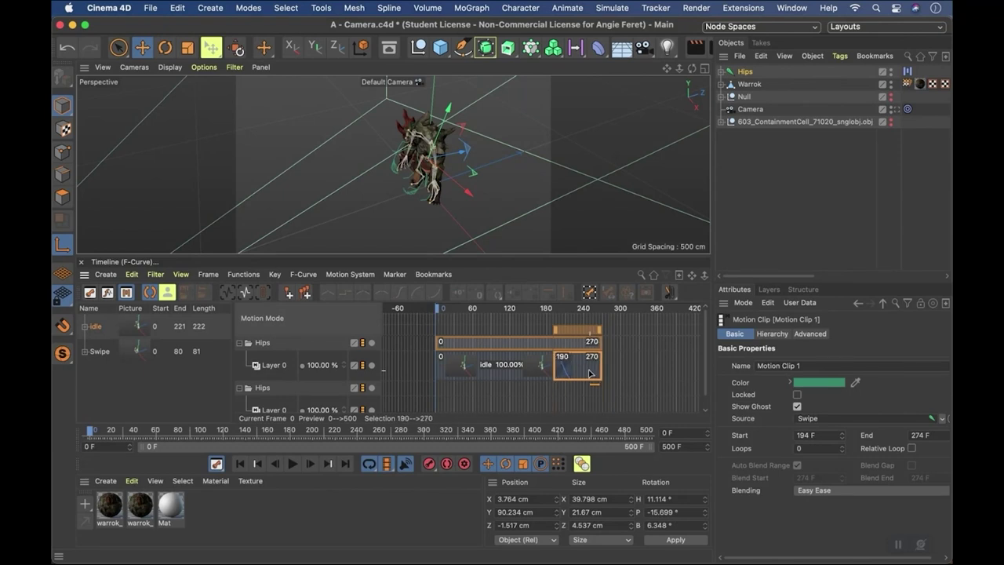
Play back the idle-to-Swipe blend from frame 161, then pause.
left_click_drag(546, 311, 536, 310)
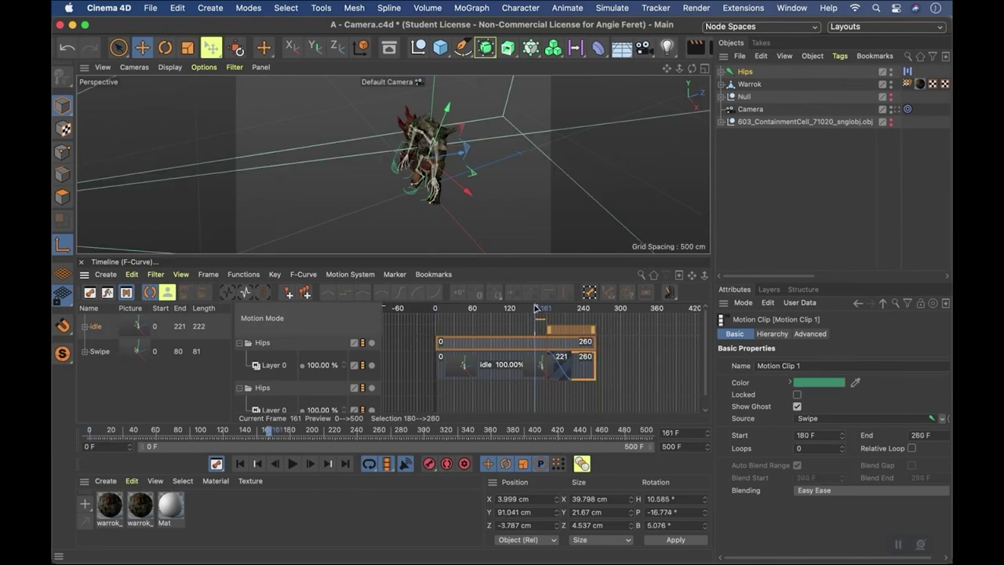
left_click(292, 465)
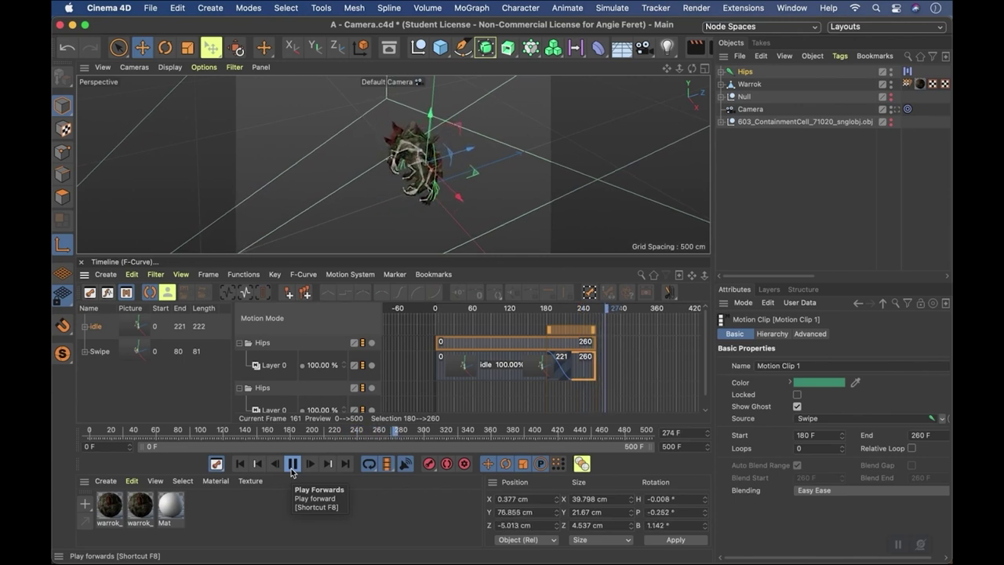
left_click(292, 464)
Fine-tune the Swipe clip's timing, replaying the blend from frames 185 and 170.
left_click_drag(580, 375, 605, 375)
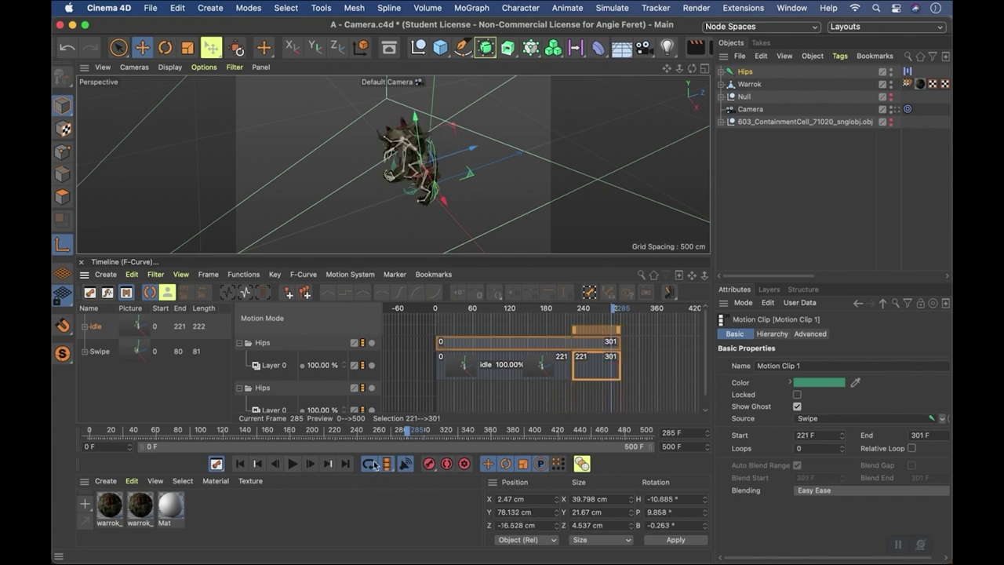
left_click(550, 311)
left_click(292, 463)
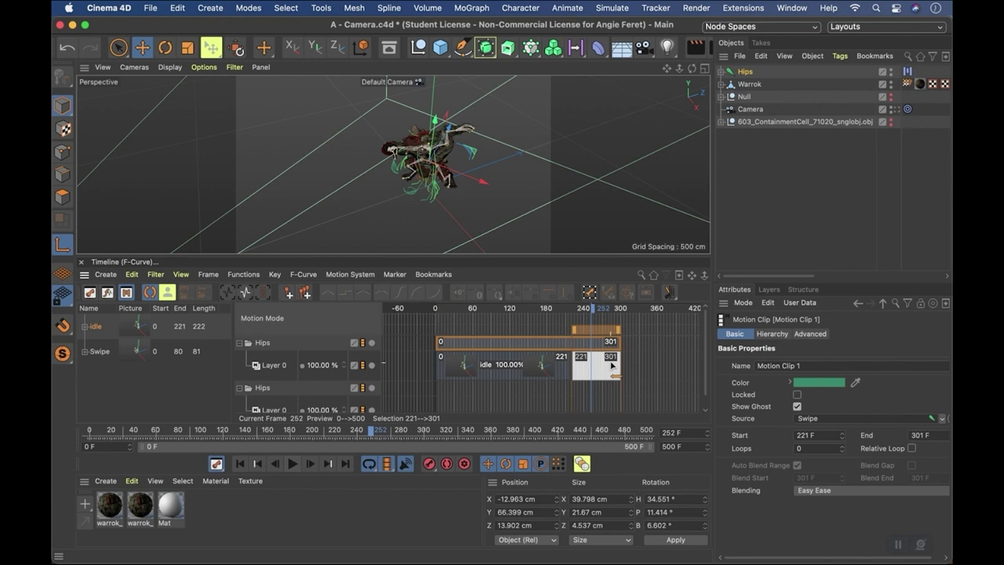
left_click_drag(608, 370, 587, 367)
left_click(549, 307)
left_click(539, 307)
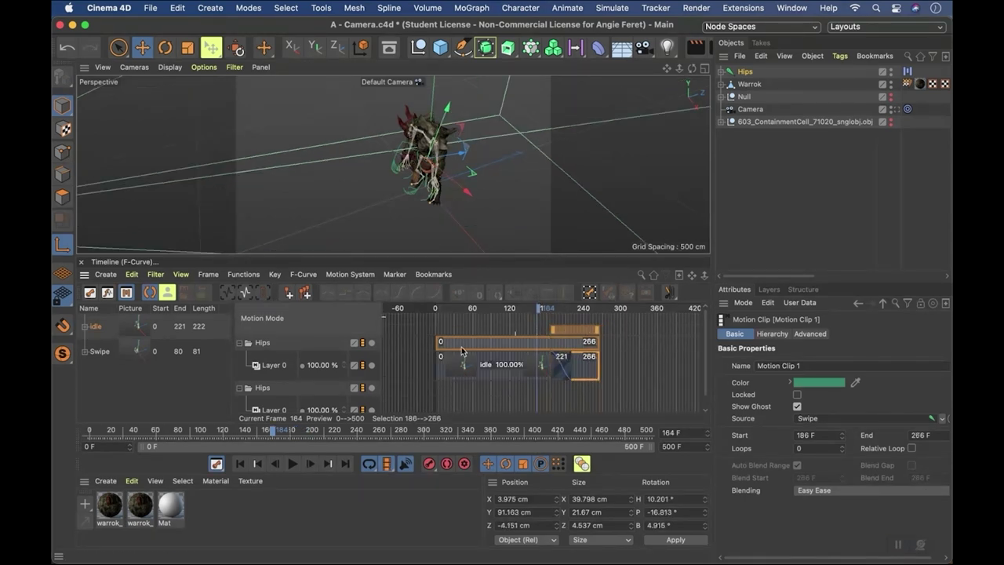
left_click(292, 463)
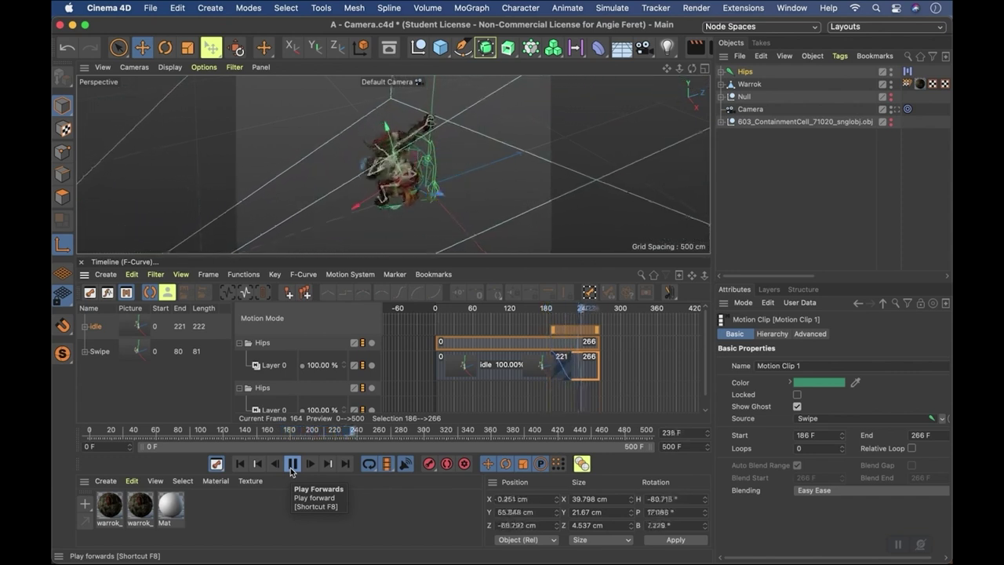
Add a second idle clip after the Swipe clip on the Hips track, from frame 244 to 465, and play it.
left_click(290, 468)
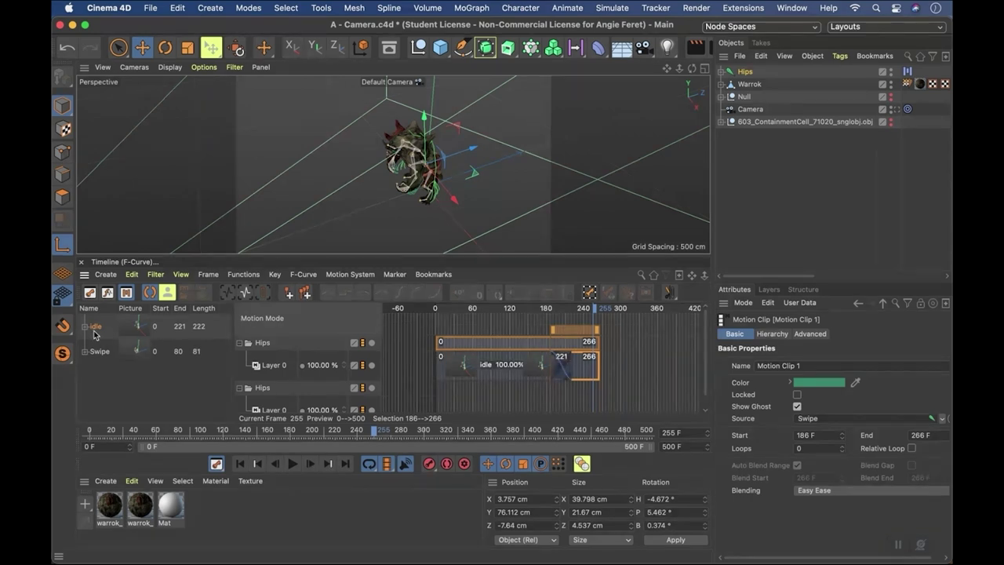
left_click_drag(94, 335, 623, 357)
key("F8")
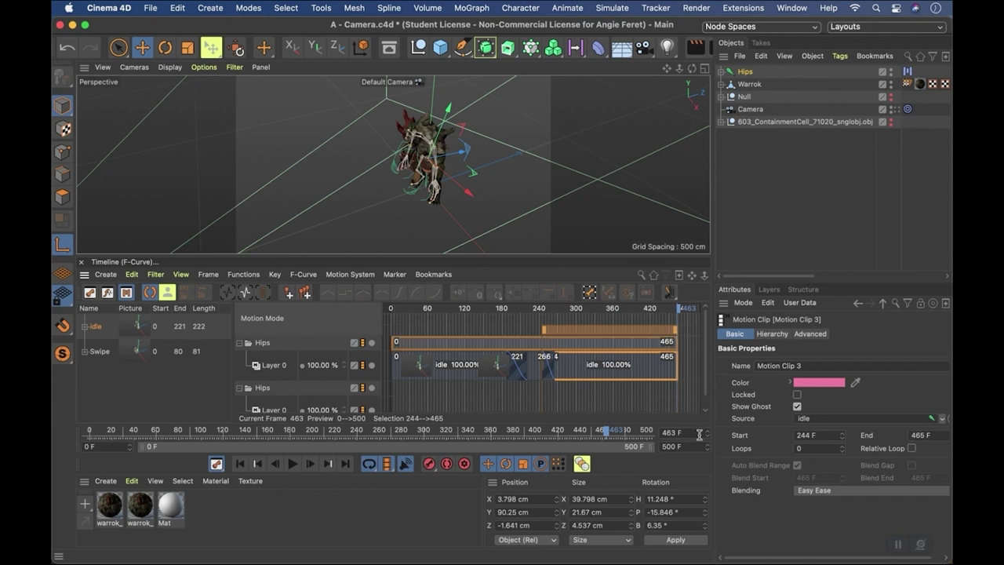
Set the preview end frame to 465 and play the animation through.
double_click(673, 447)
type("465")
key("Return")
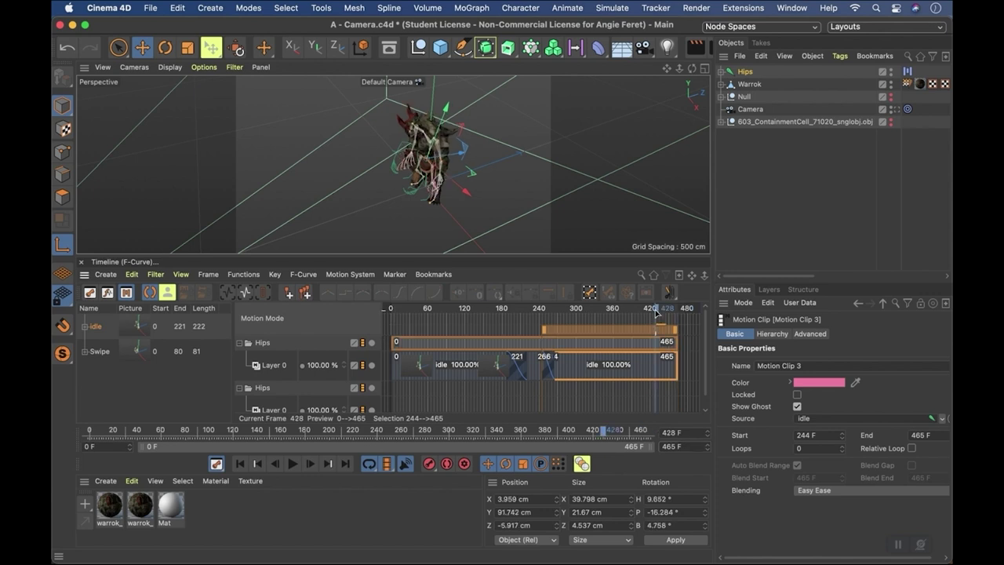
left_click(293, 463)
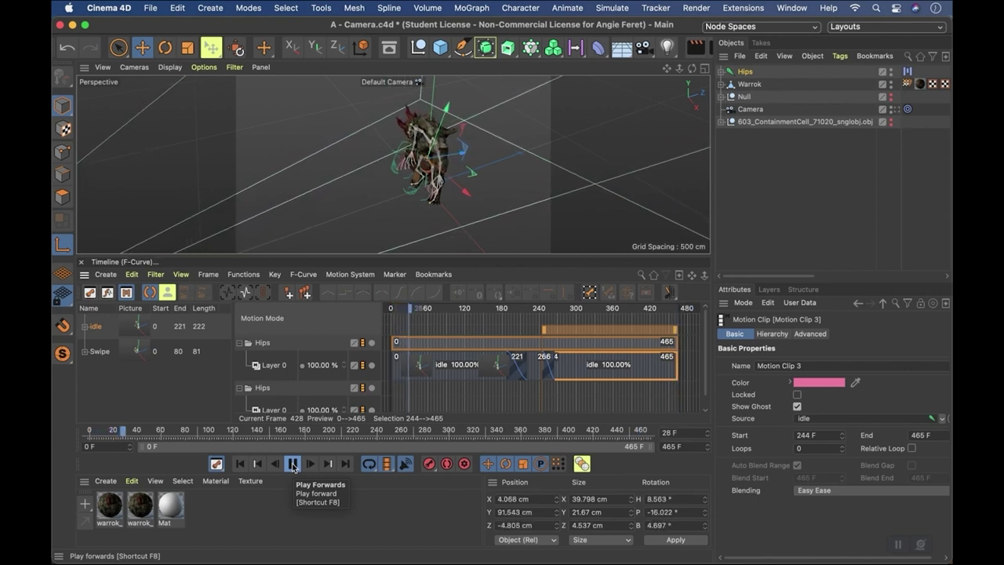
left_click(293, 463)
View the scene through the Camera object and scrub from frame 195 to about 314.
left_click(907, 109)
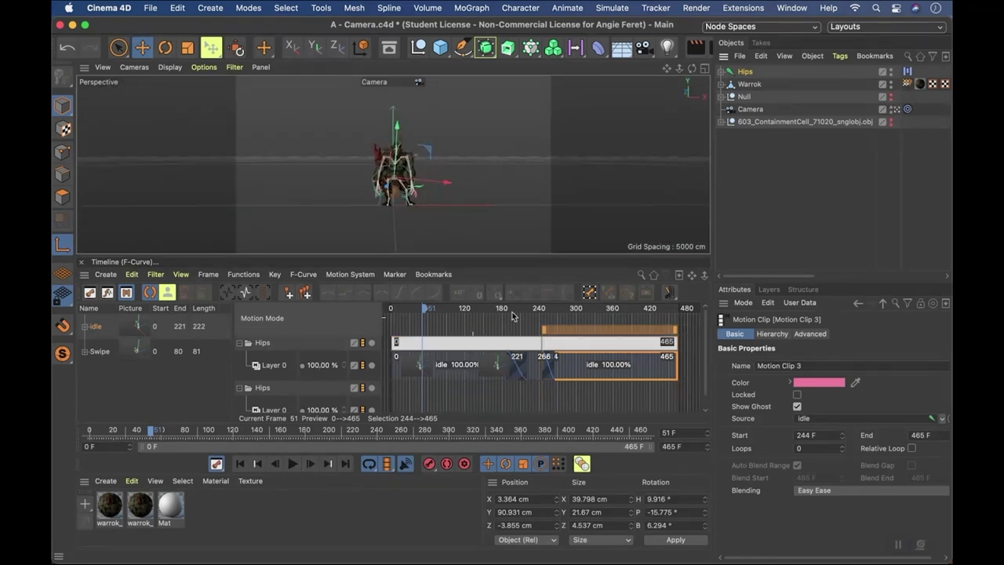
left_click(511, 308)
left_click_drag(531, 315, 494, 339)
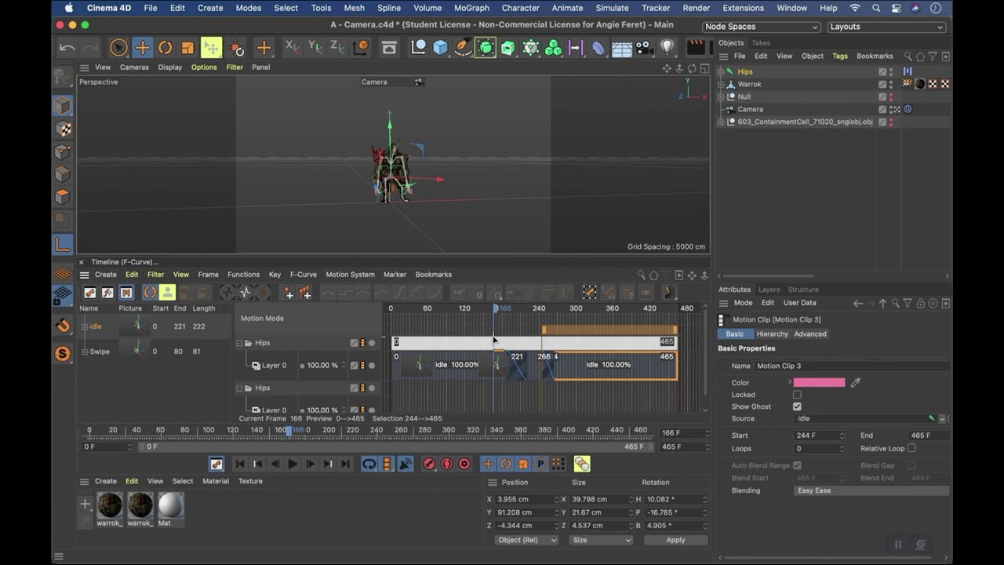
left_click(494, 341)
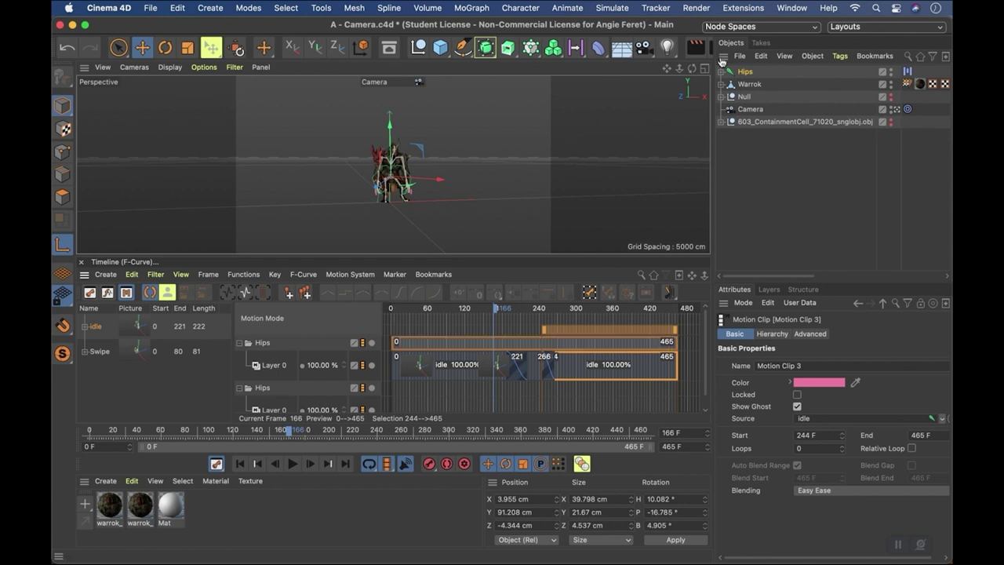
Confirm 1280×720 output over All Frames (0–465), then view the PNG 16-bit Save settings.
key("super+b")
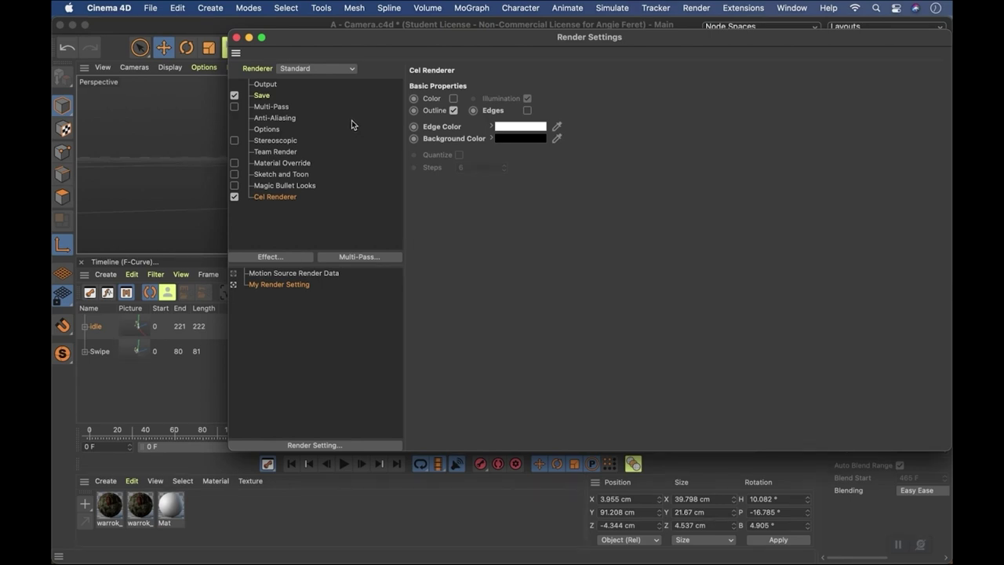
left_click(267, 86)
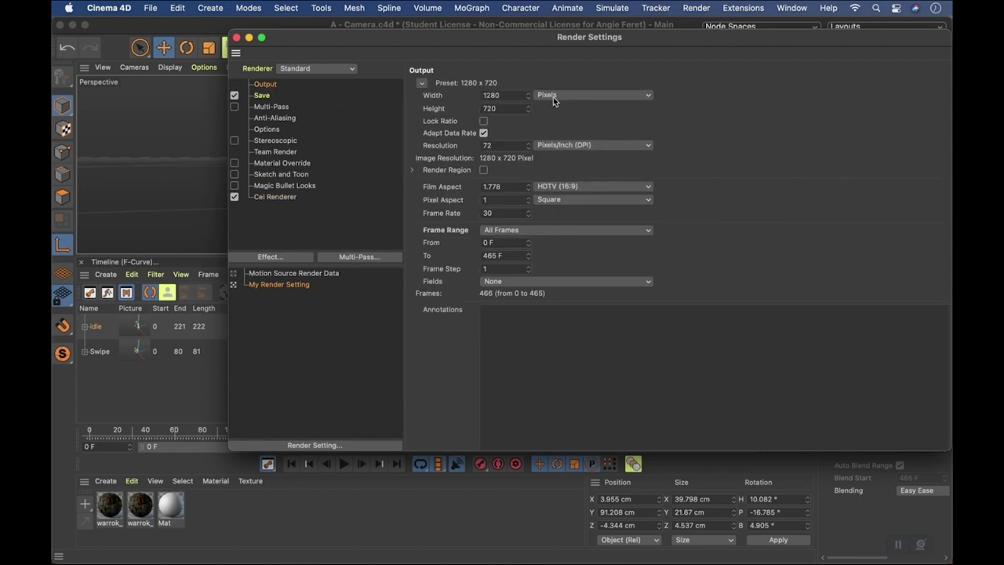
left_click(509, 233)
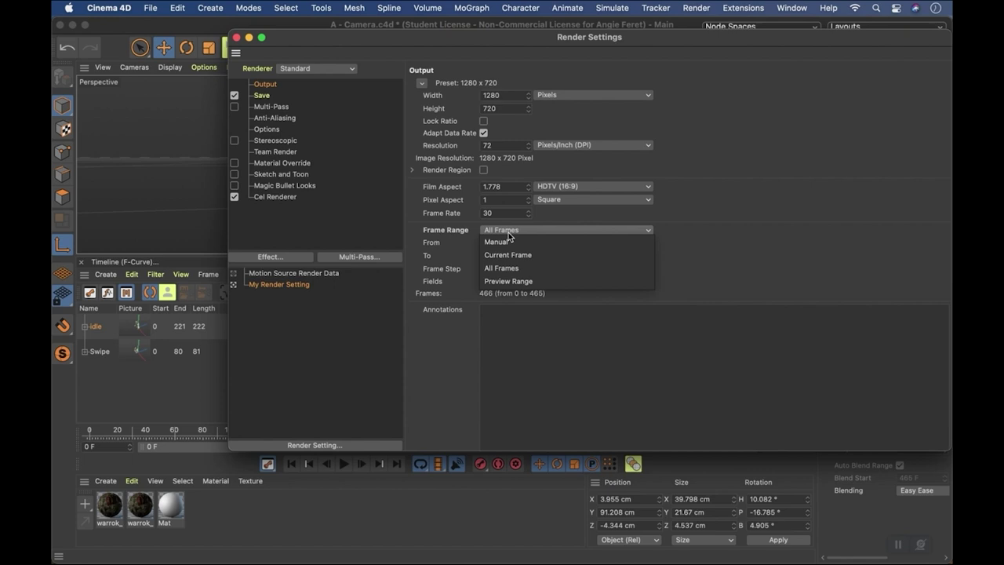
left_click(507, 228)
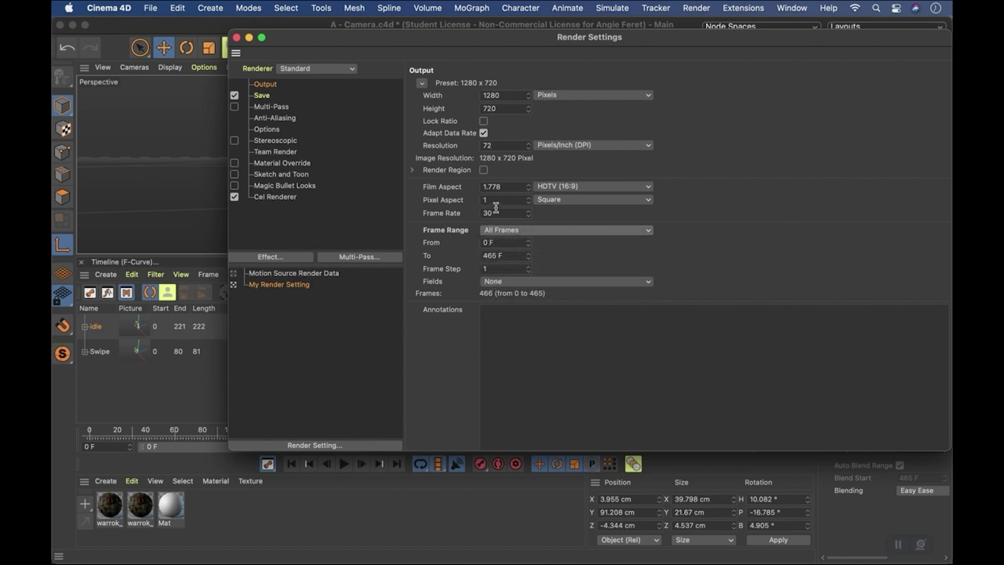
left_click(266, 96)
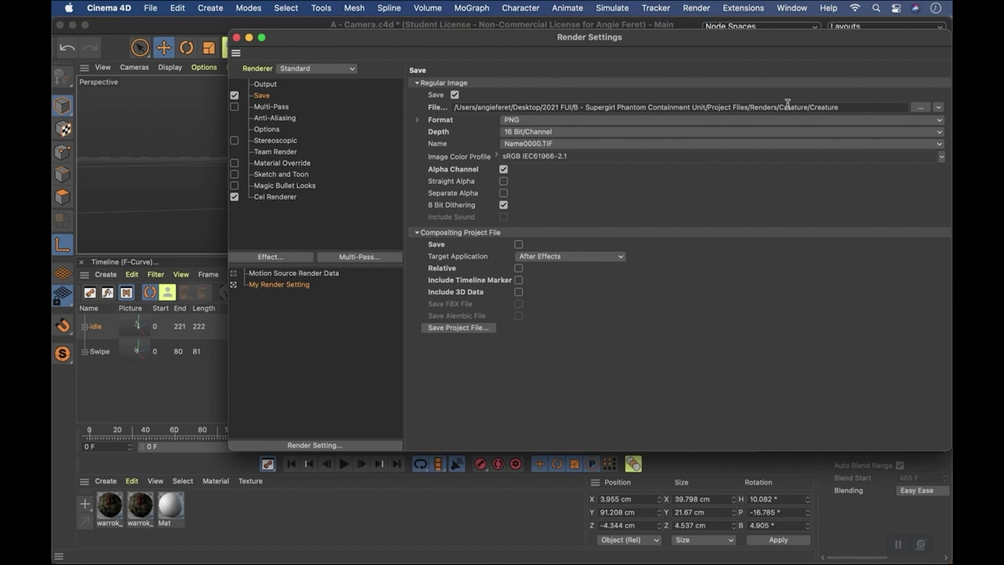
Set the render output path to Renders/Containment with the file name ContainmentUnit.
left_click_drag(758, 36, 704, 59)
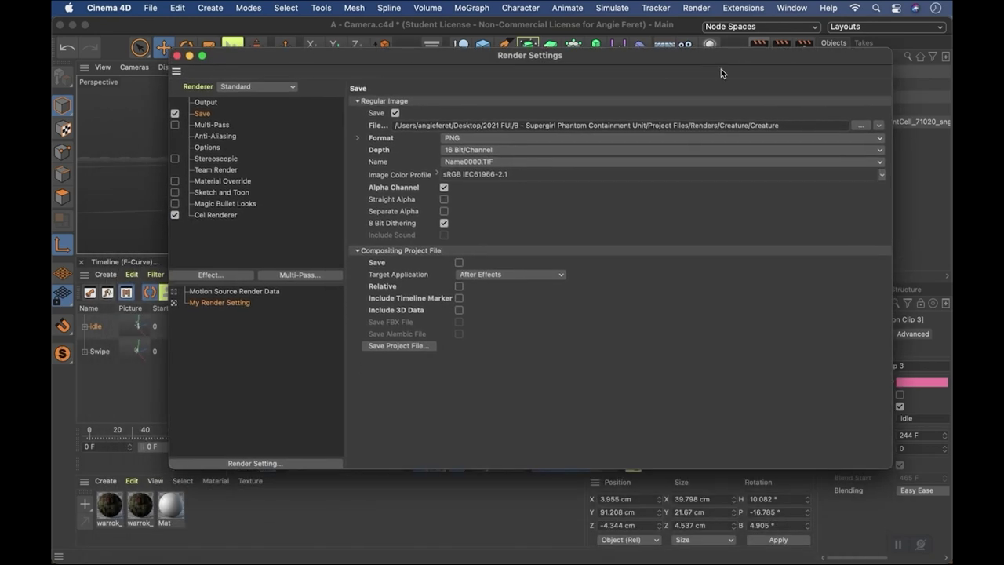
left_click(861, 126)
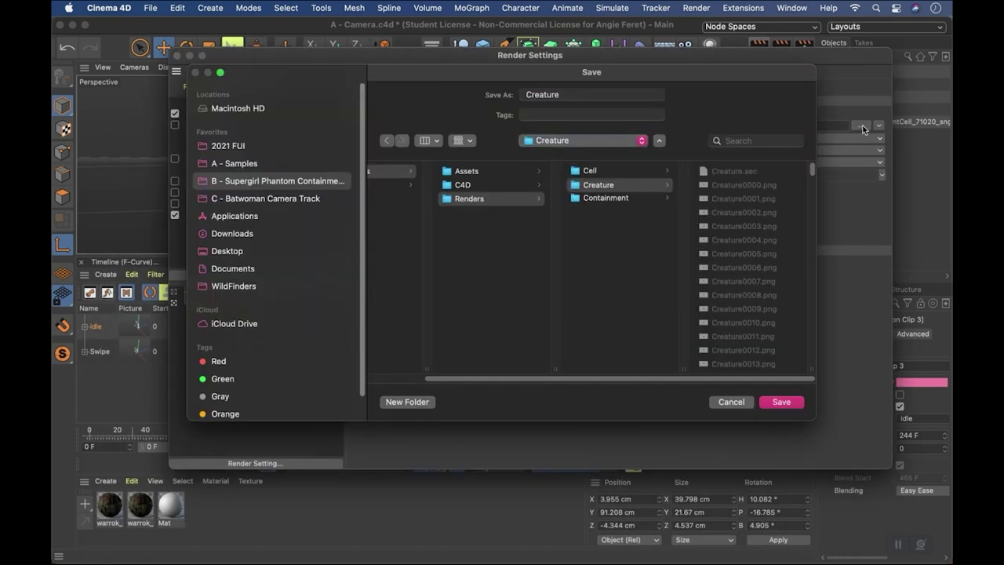
left_click(602, 171)
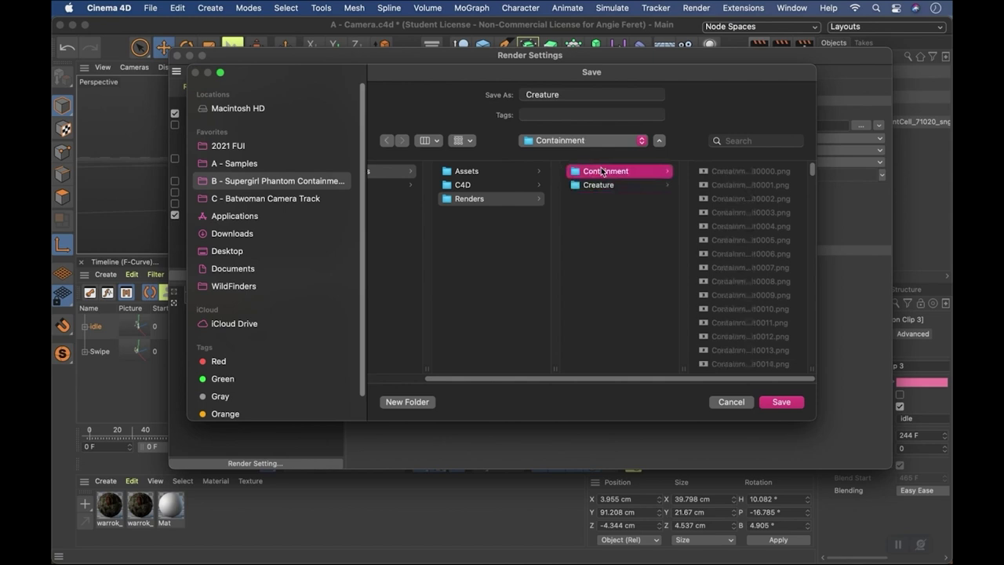
left_click(578, 95)
type("C")
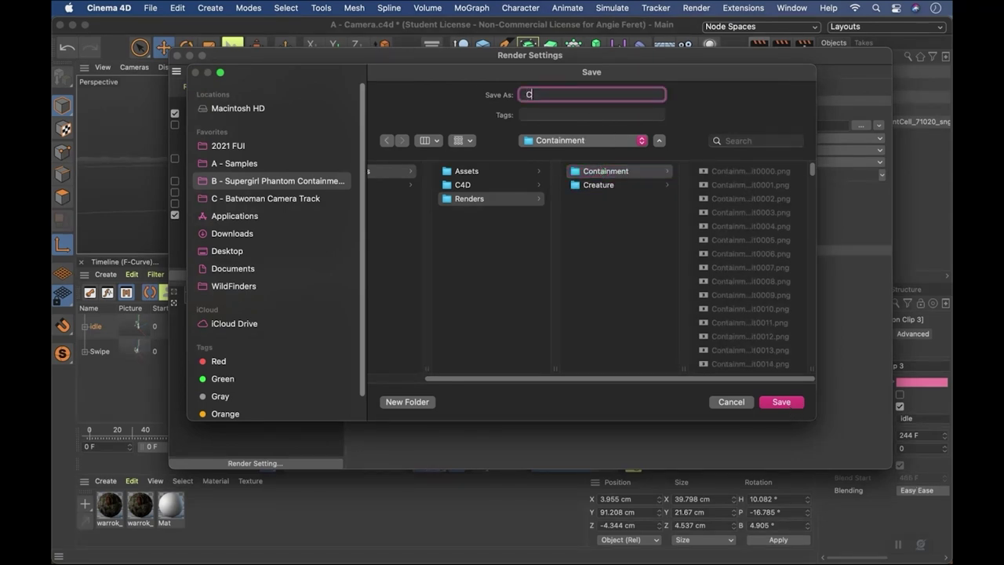
type("ontainmentUnit")
left_click(798, 401)
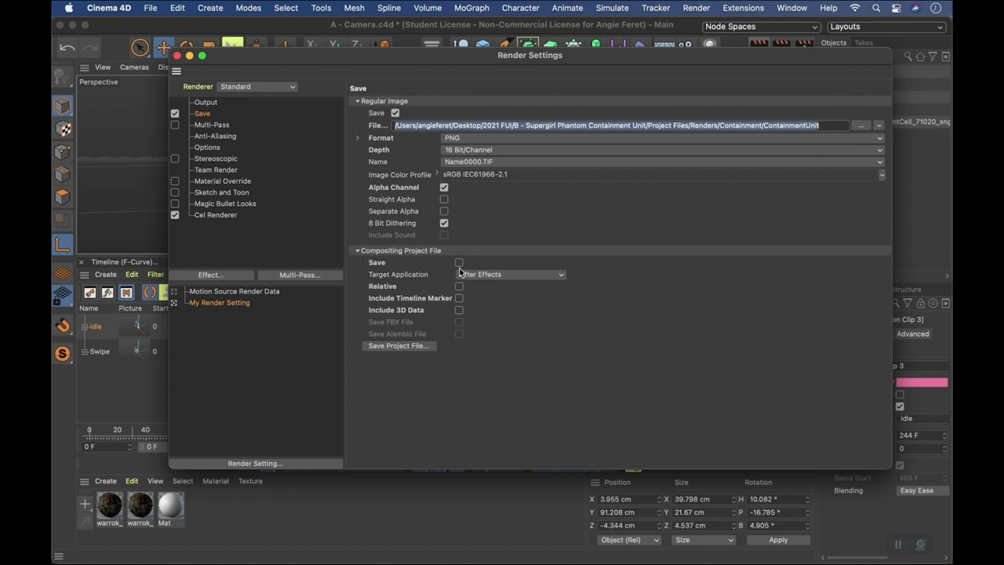
Enable an After Effects compositing file with relative paths, timeline markers and 3D data, and save it.
left_click(356, 251)
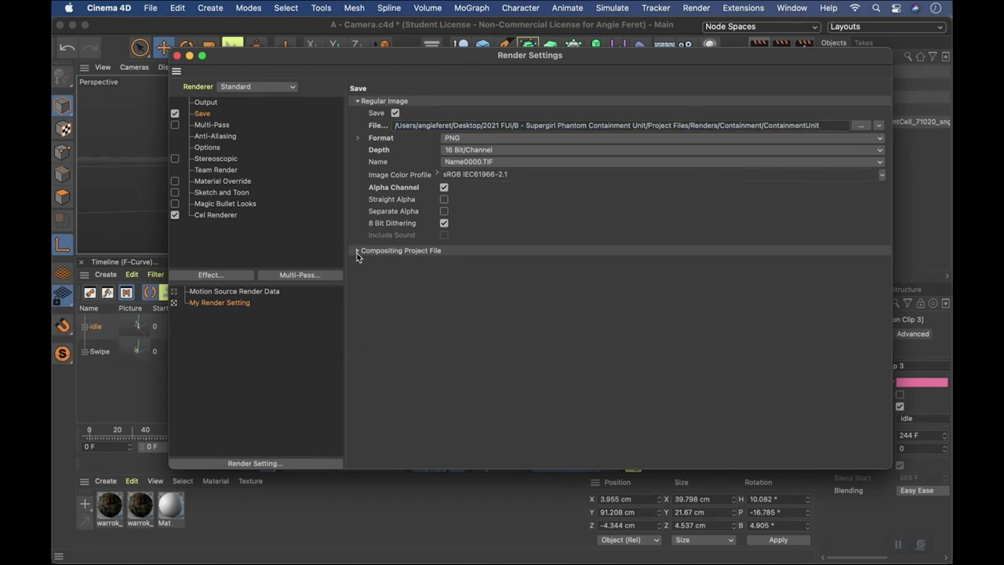
left_click(357, 252)
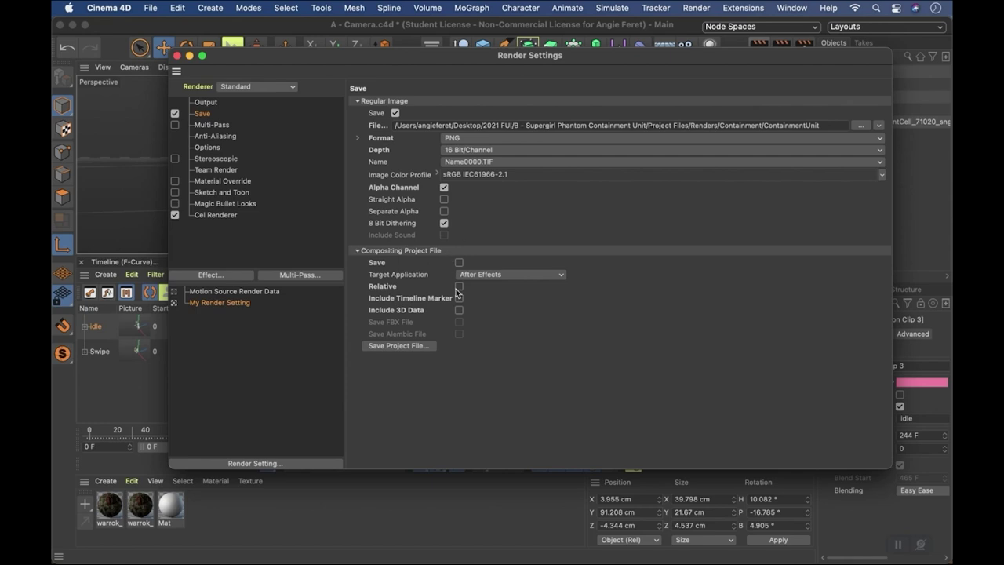
left_click(460, 263)
left_click(479, 275)
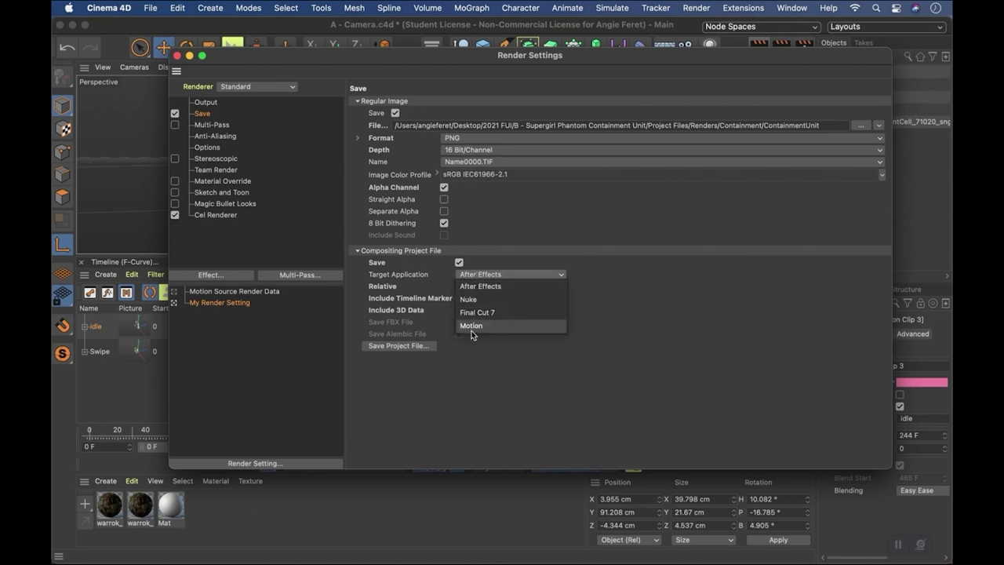
left_click(479, 374)
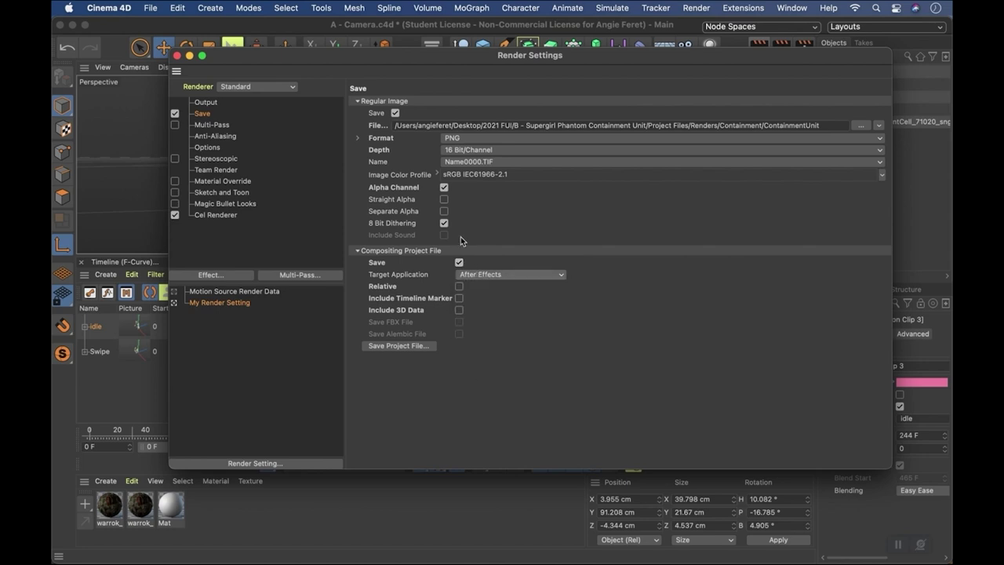
left_click(459, 287)
left_click(459, 299)
left_click(459, 310)
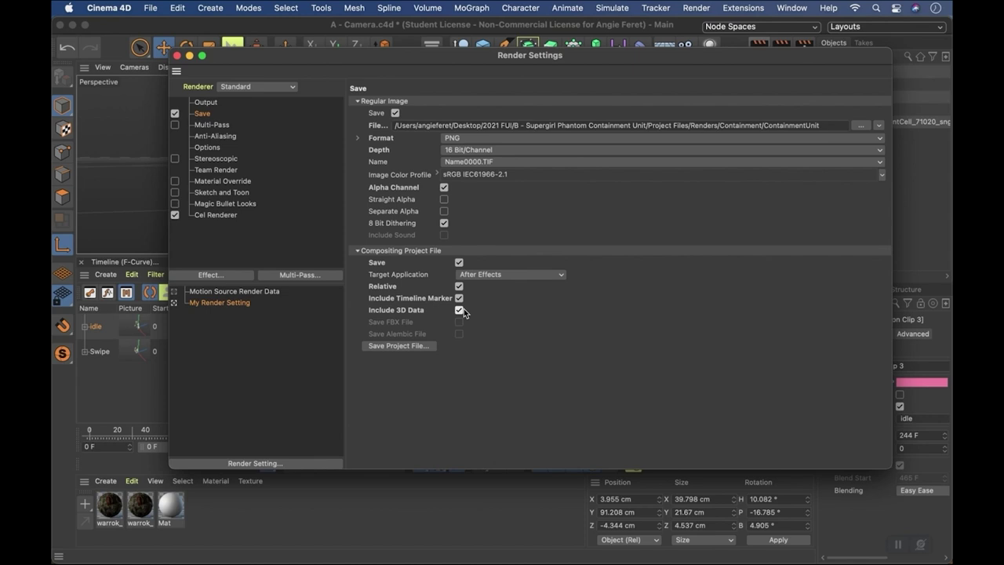
left_click(414, 350)
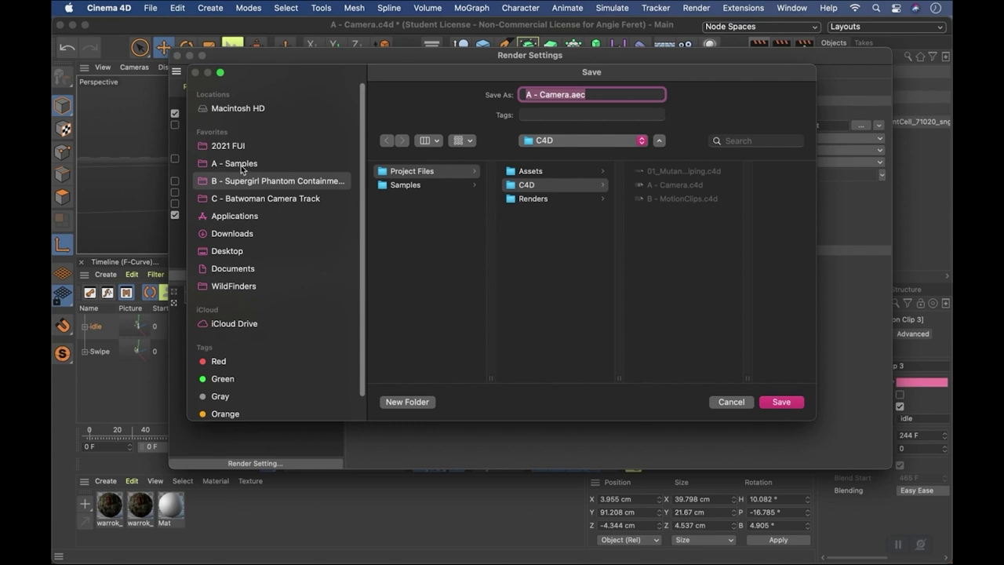
Navigate to Renders > Containment and save the compositing file under the name ContainmentUnit.
left_click(532, 198)
left_click(659, 183)
left_click(640, 171)
left_click_drag(571, 94, 514, 98)
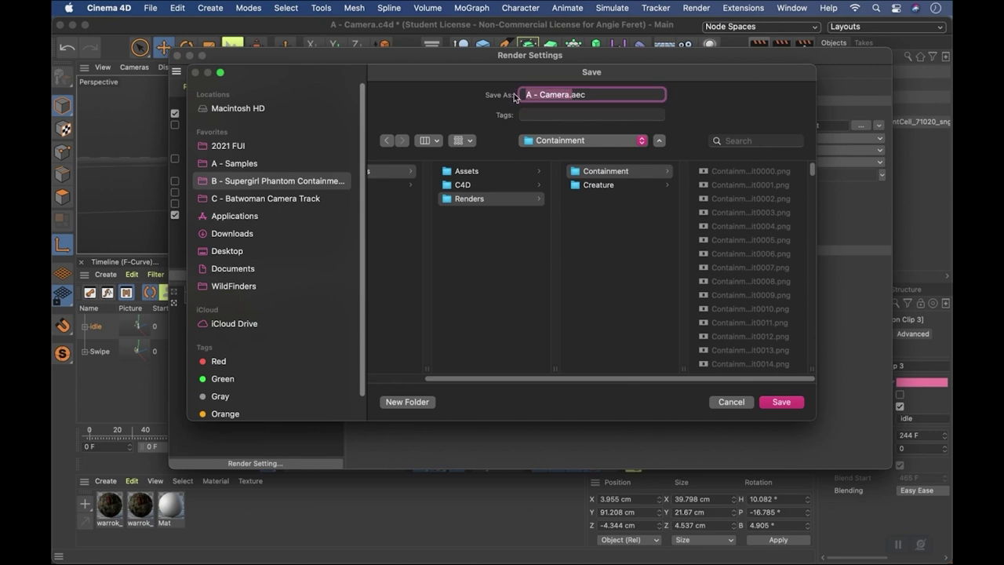
type("Containm")
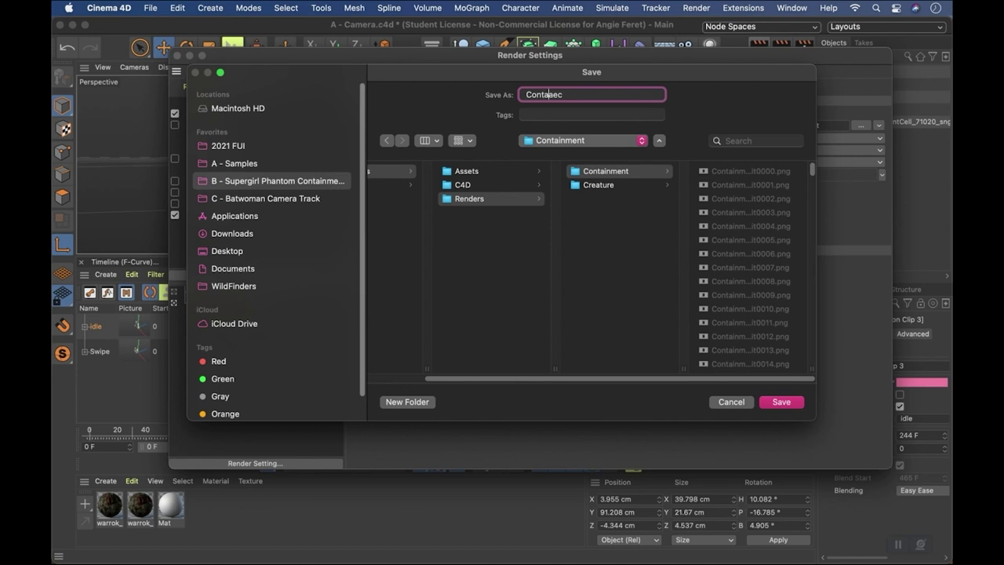
type("entUnit")
left_click(789, 404)
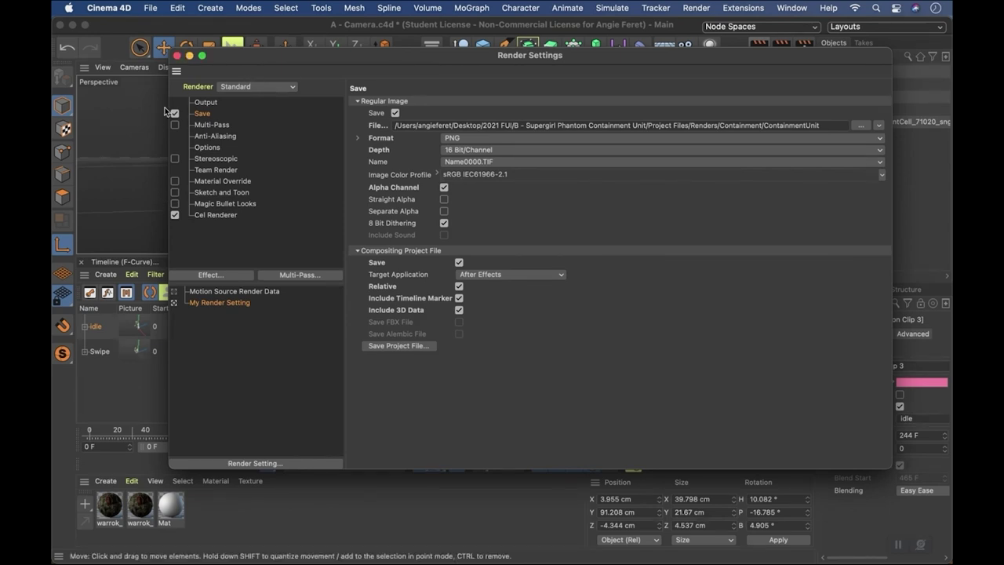
Close Render Settings, hide Cinema 4D and switch to the empty After Effects project.
left_click(178, 56)
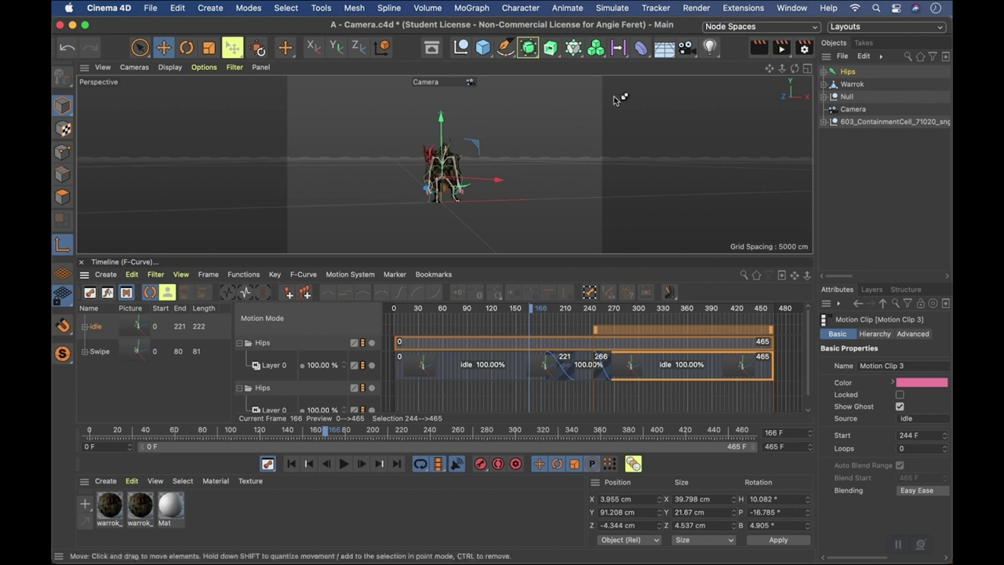
key("super+h")
mouse_move(949, 227)
key("super+Tab")
key("super+Tab")
key("super+Tab")
key("super+Tab")
key("super+Tab")
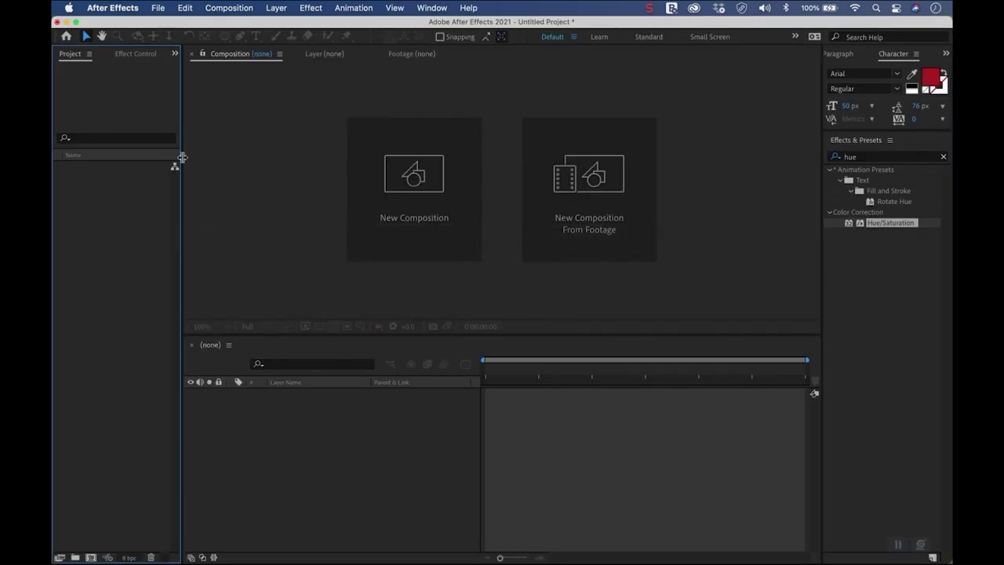
Widen the Project panel and drag ContainmentUnit.aec from Finder's Renders > Containment folder into it.
left_click_drag(180, 153, 284, 154)
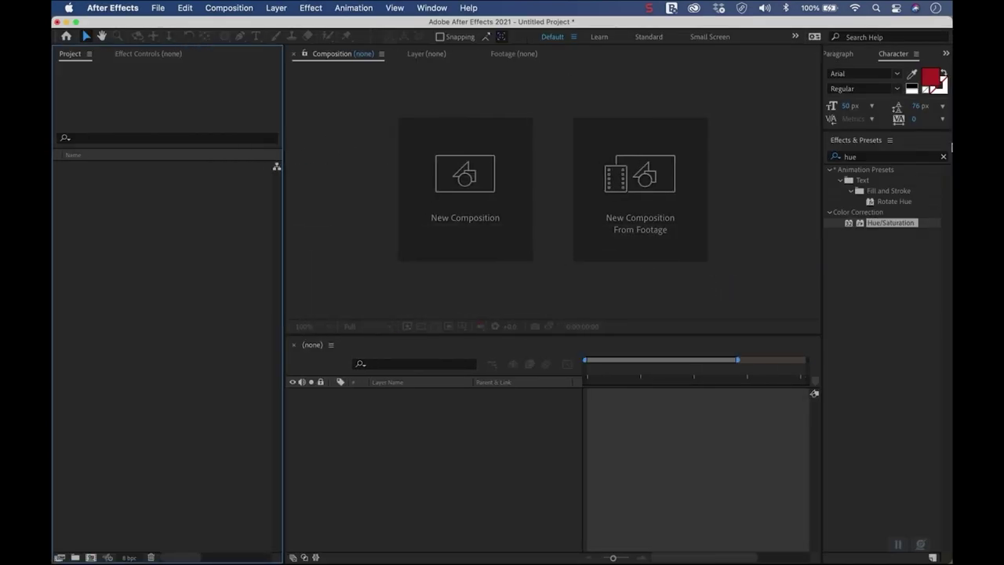
left_click(938, 73)
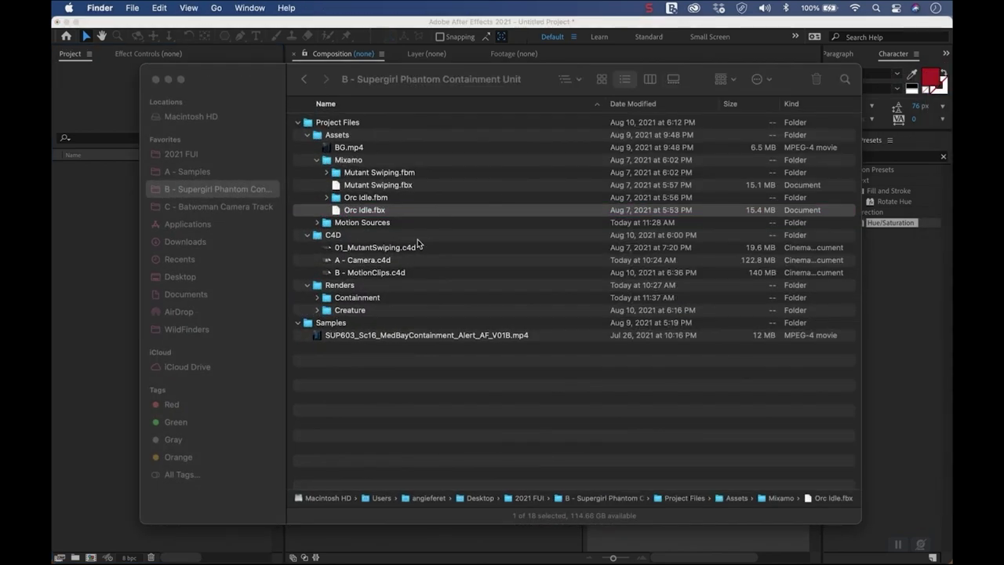
left_click(317, 222)
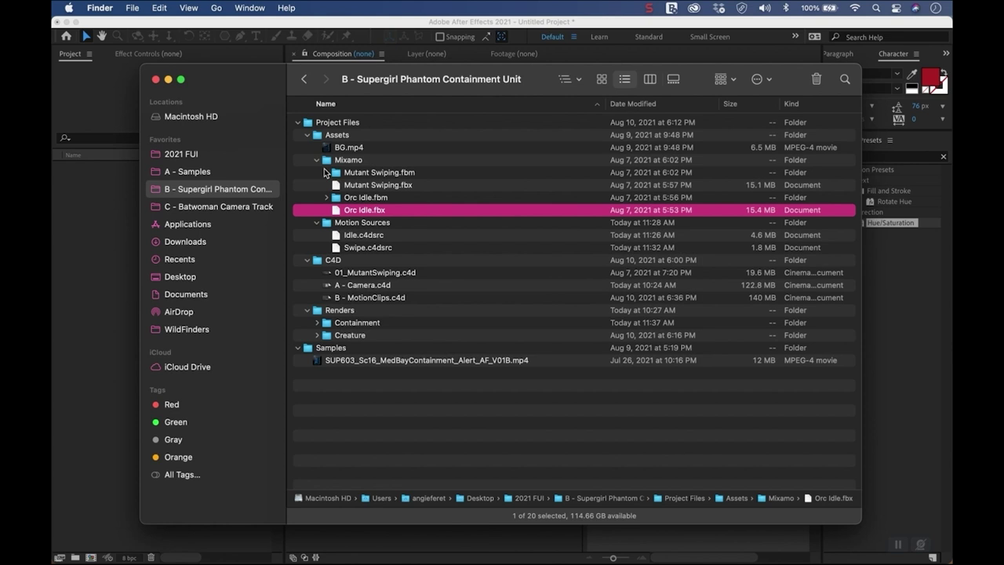
left_click(317, 322)
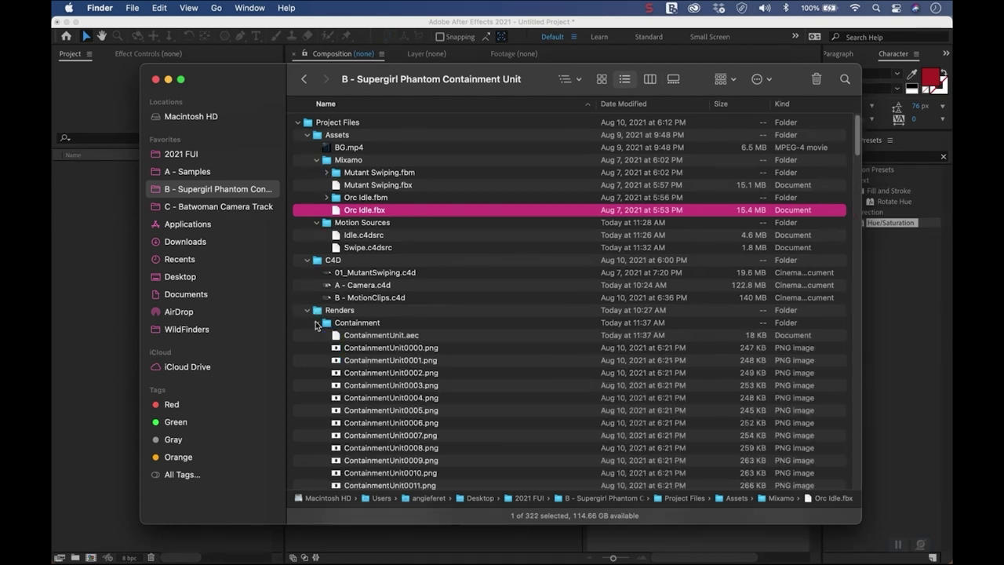
left_click(385, 335)
left_click_drag(381, 337, 115, 320)
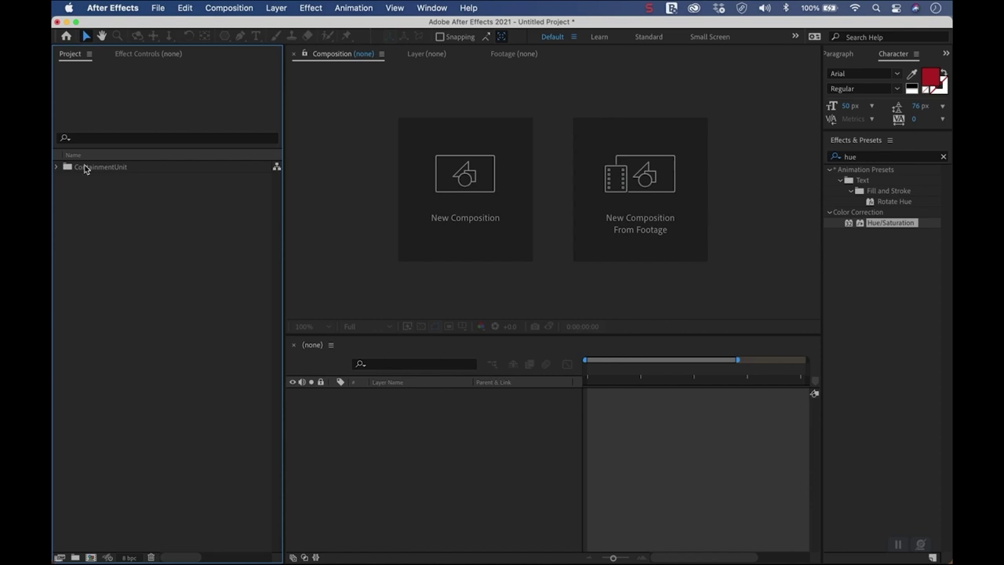
Expand the ContainmentUnit folder, open its comp, scrub the camera move and select the Camera layer.
left_click(84, 167)
left_click(56, 167)
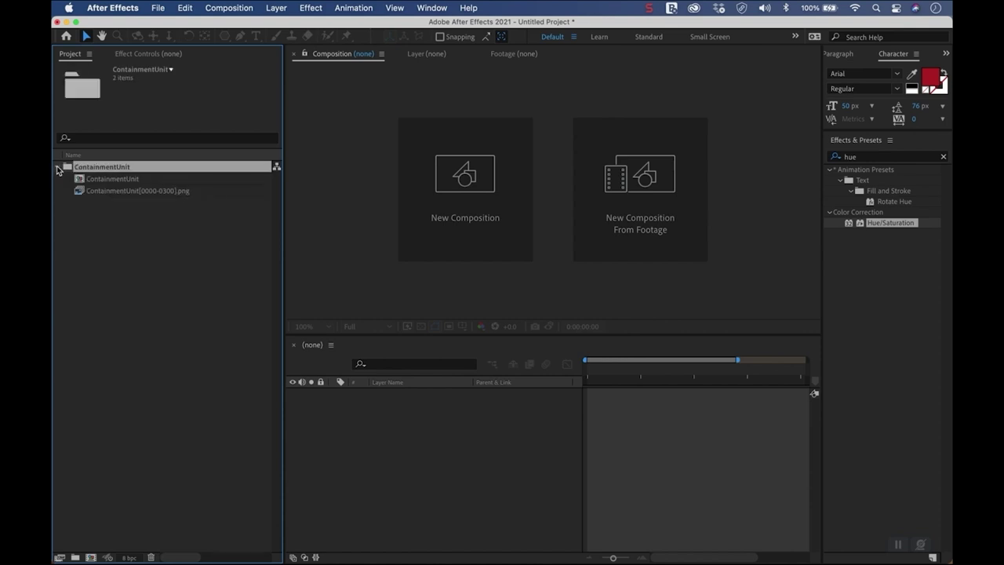
left_click(95, 193)
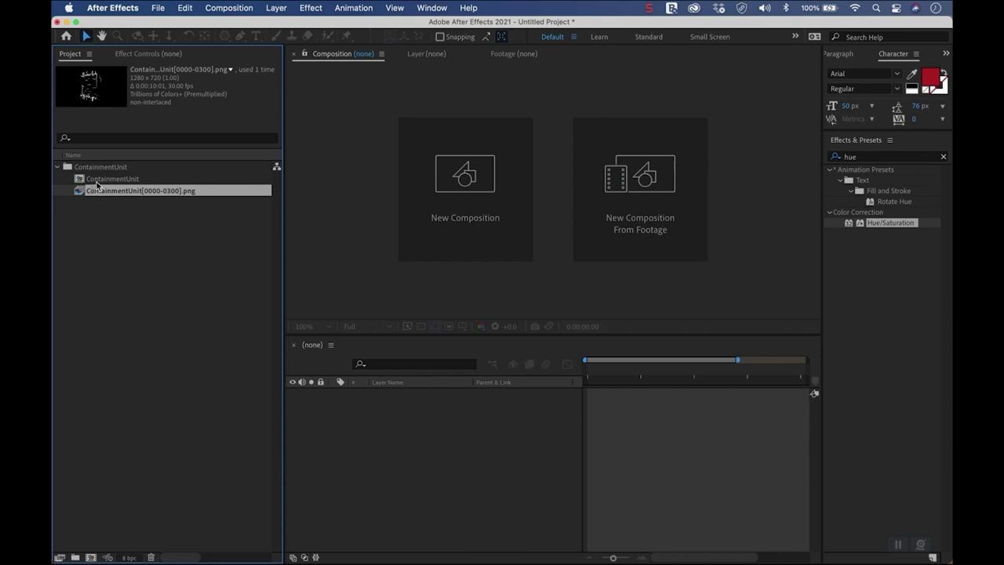
left_click(97, 183)
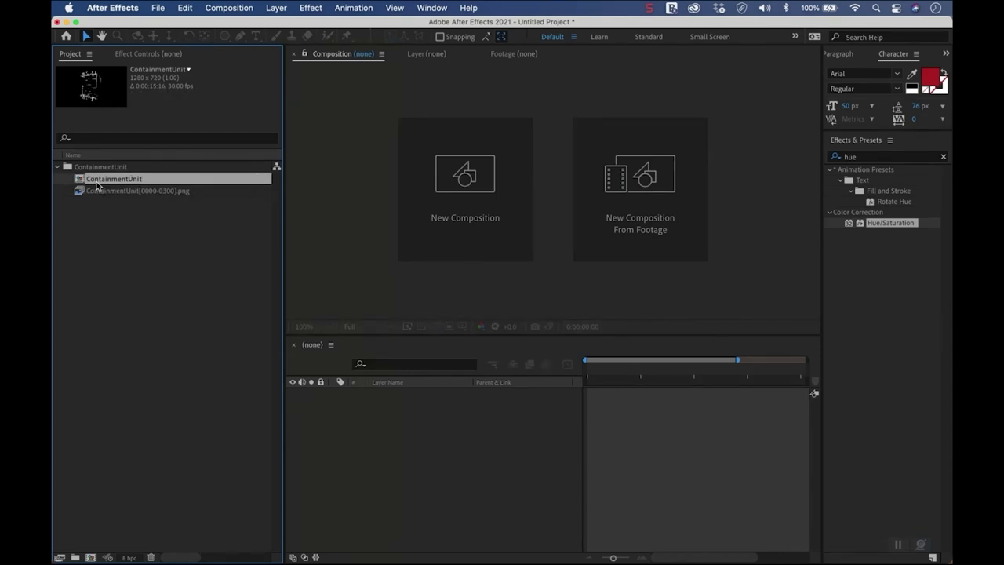
double_click(98, 186)
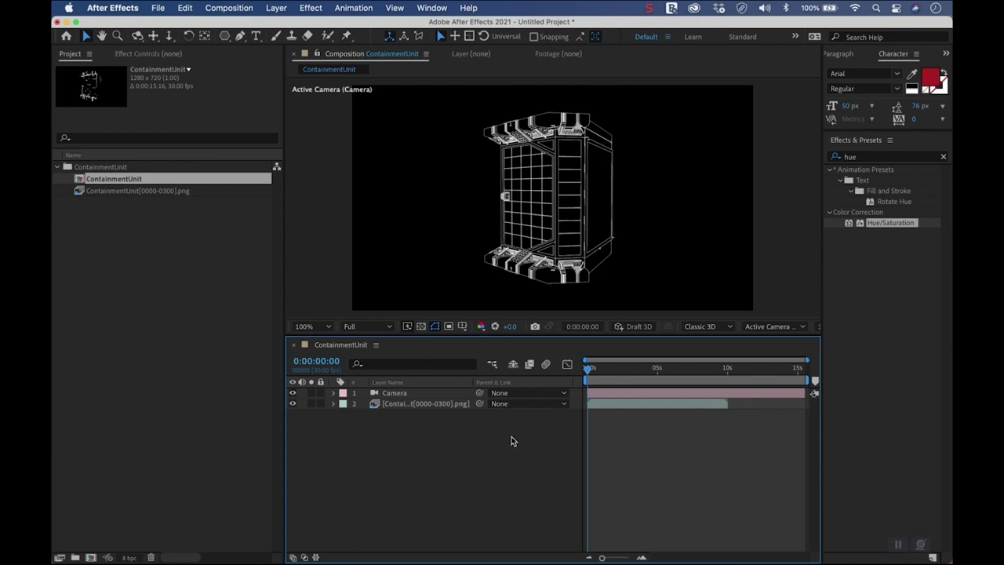
left_click_drag(606, 366, 678, 368)
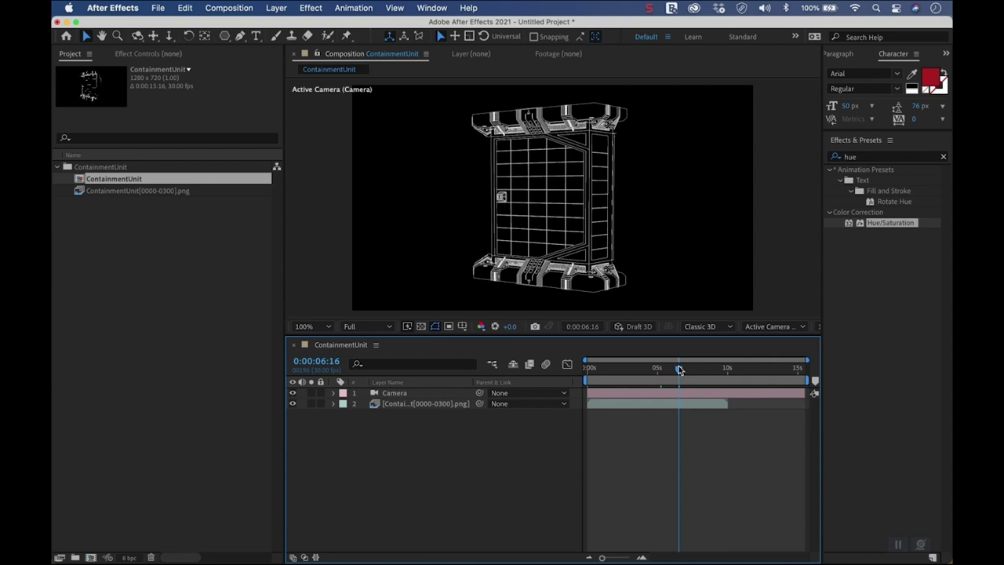
left_click(391, 393)
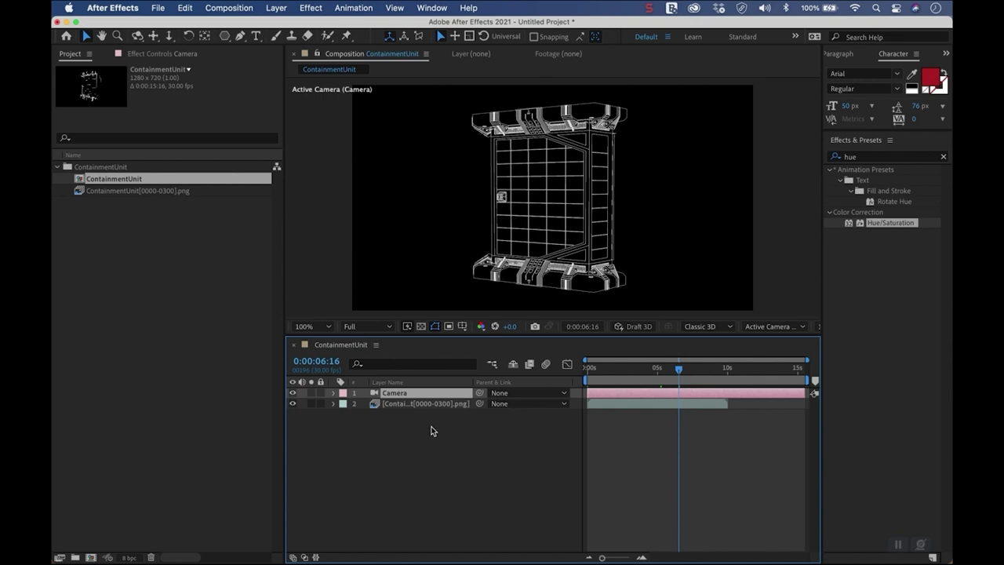
left_click(935, 81)
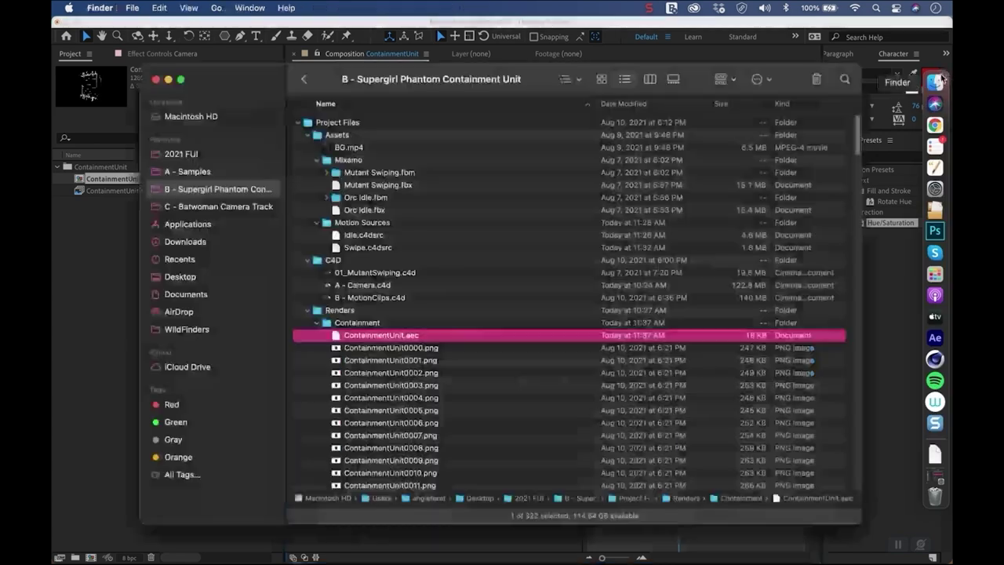
left_click(317, 322)
left_click(318, 336)
left_click(354, 360)
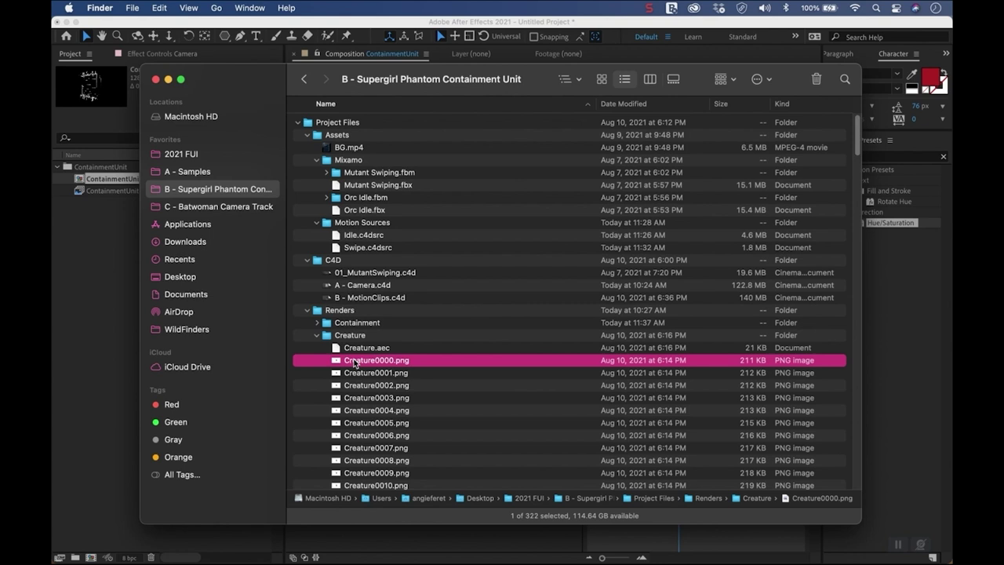
left_click(357, 348)
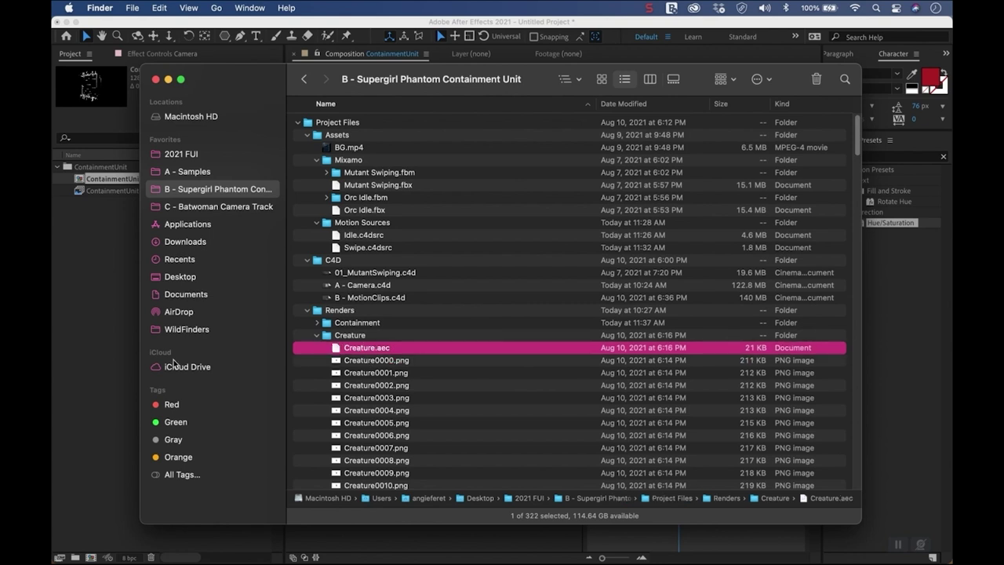
left_click(114, 327)
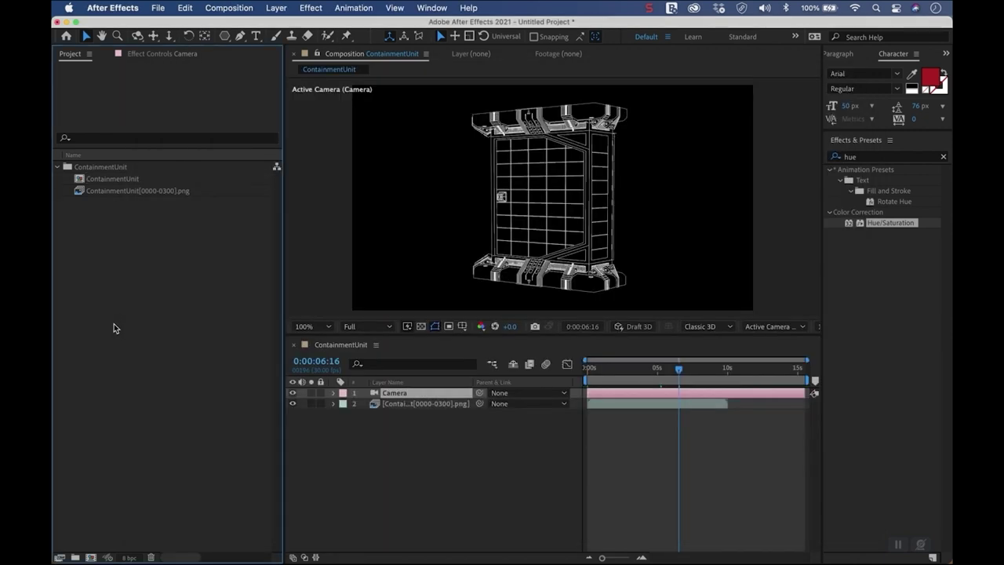
Import the Creature PNG sequence from the Renders > Creature folder.
double_click(114, 324)
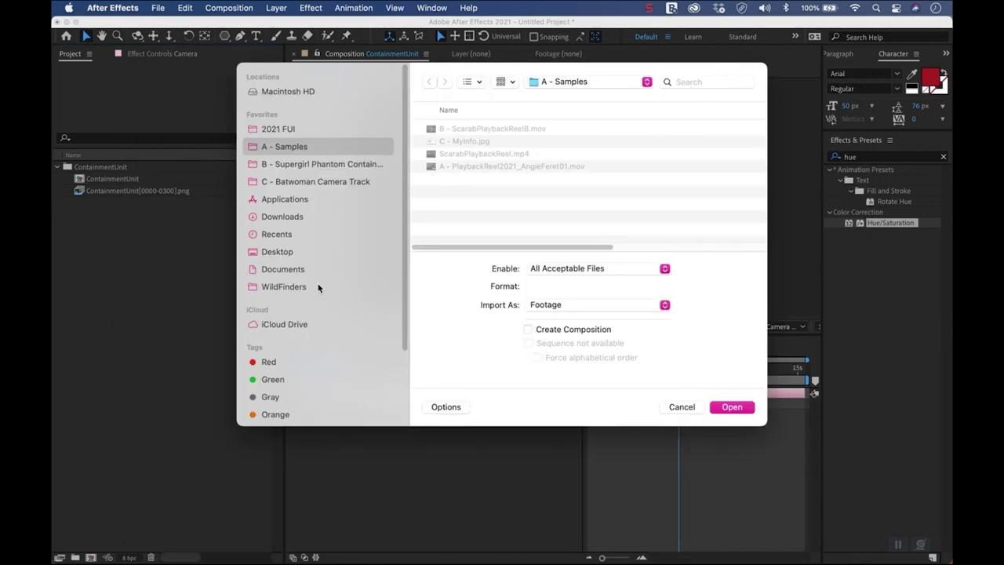
left_click(280, 165)
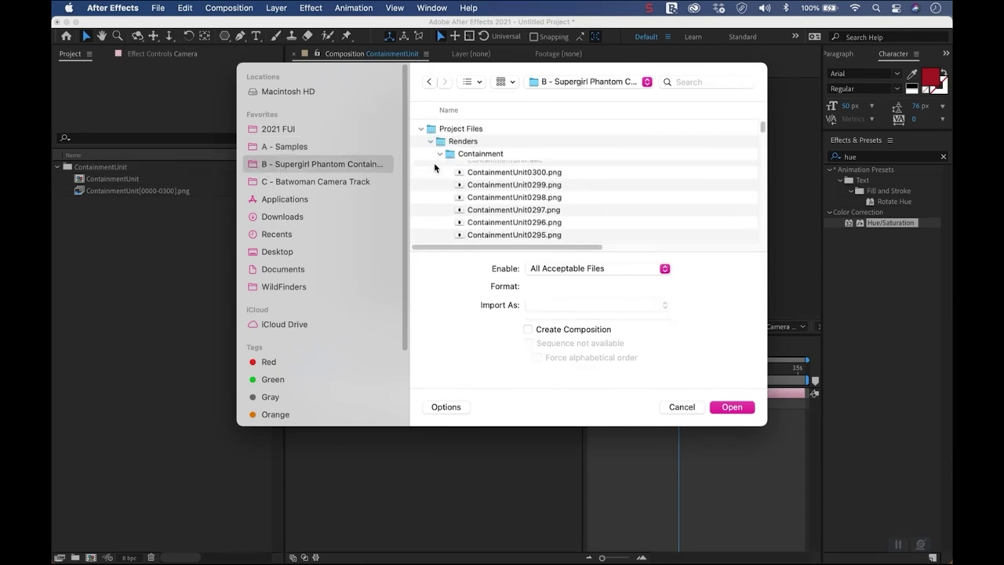
left_click(439, 143)
left_click(440, 155)
left_click(486, 180)
left_click(731, 406)
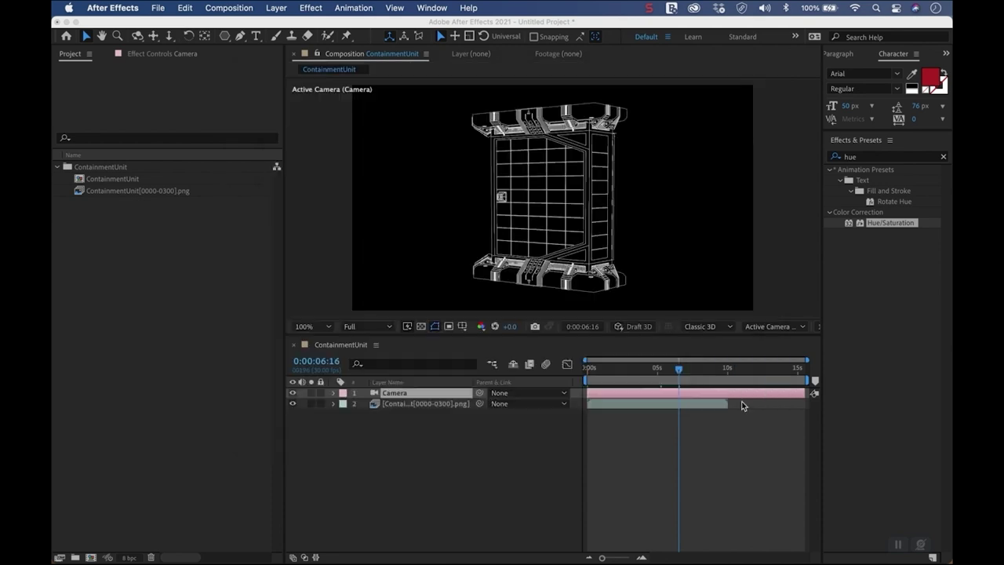
Add the Creature sequence to the ContainmentUnit comp and scrub to check the orc.
left_click_drag(79, 203, 367, 400)
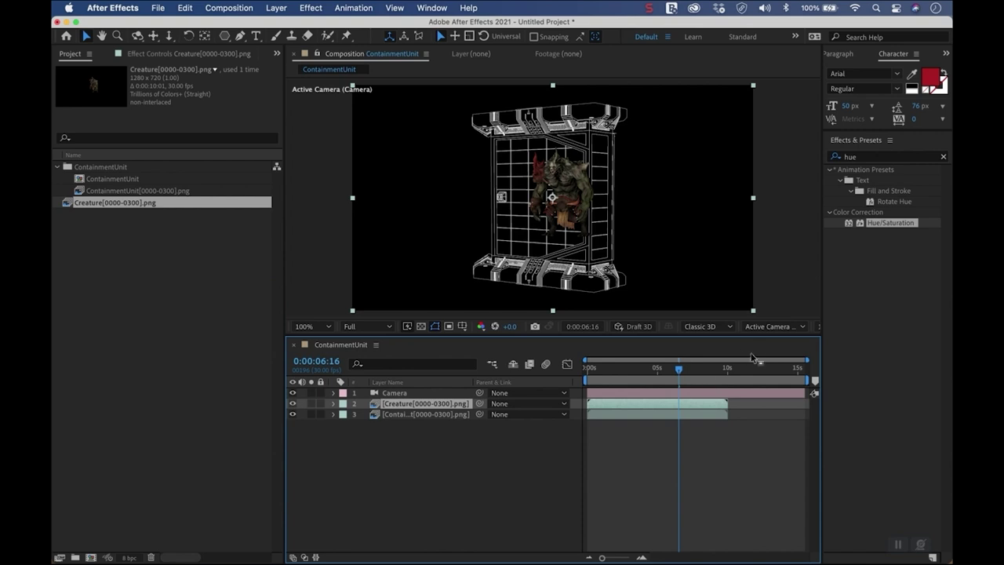
left_click(728, 369)
left_click_drag(729, 370, 599, 372)
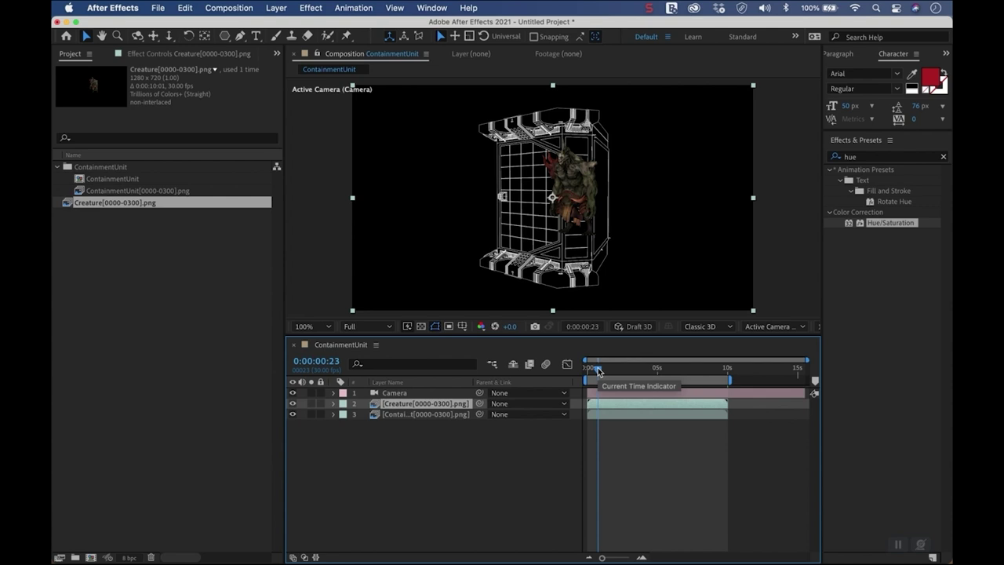
Move the ContainmentUnit layer above Creature and apply Color Key to it.
left_click(421, 413)
left_click_drag(389, 414, 390, 402)
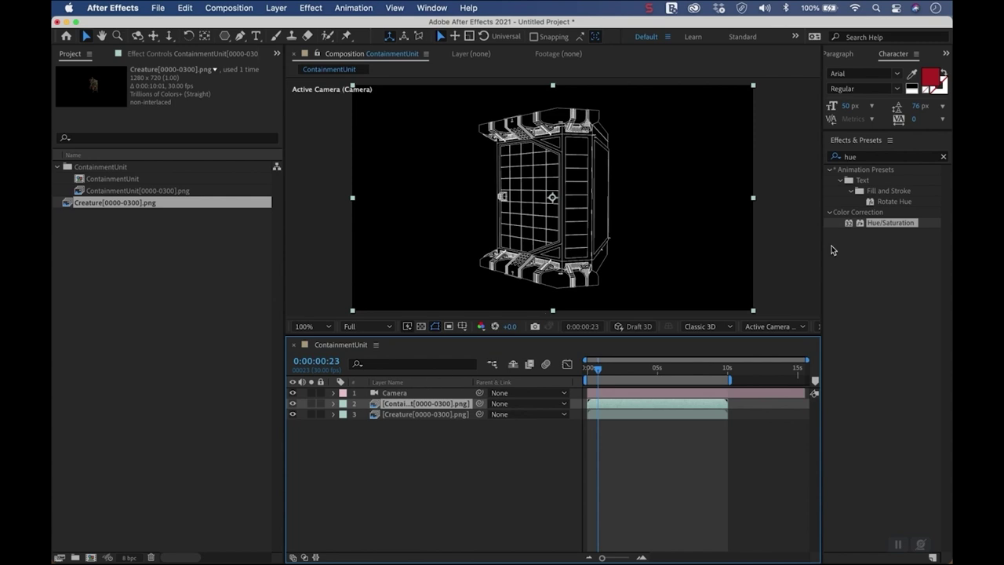
double_click(867, 156)
key("BackSpace")
type("colo")
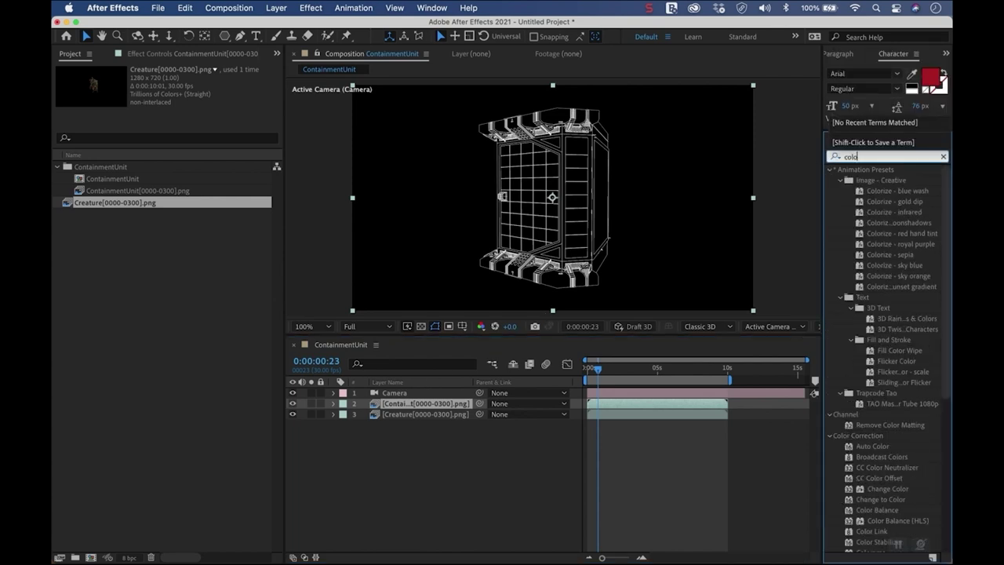
type("r key")
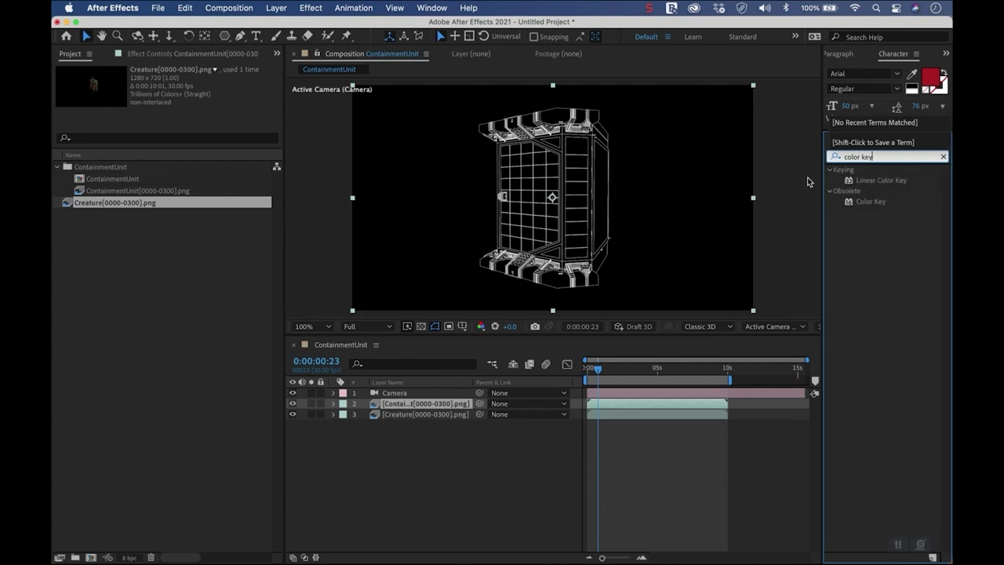
double_click(876, 203)
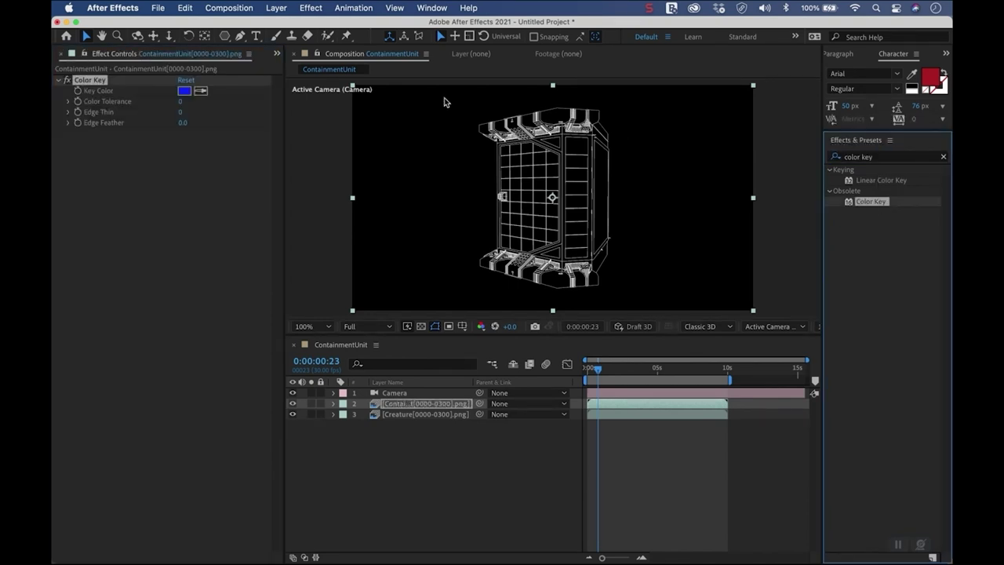
Key out the black background with Color Key's eyedropper and scrub to check the result.
left_click(200, 90)
left_click(401, 153)
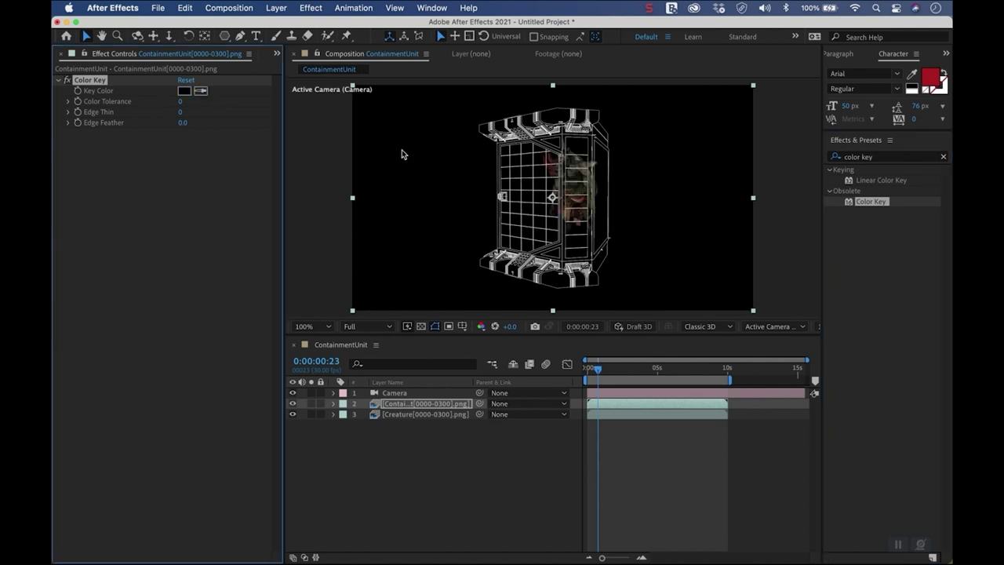
left_click(447, 546)
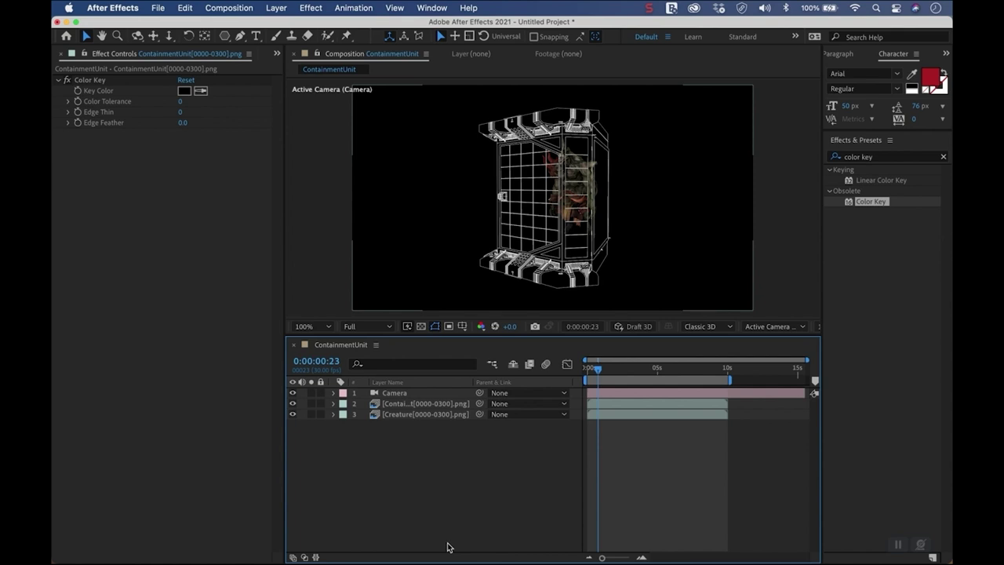
left_click_drag(618, 376, 662, 371)
left_click(394, 393)
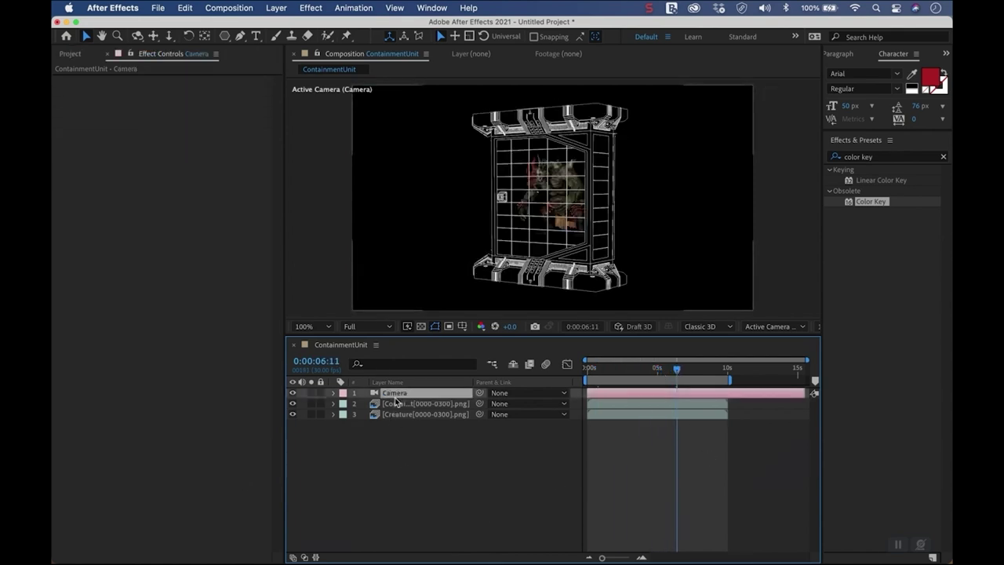
Apply uni.Edge Glow to the ContainmentUnit layer so its wireframe glows white.
left_click(396, 404)
triple_click(885, 154)
type("Gl")
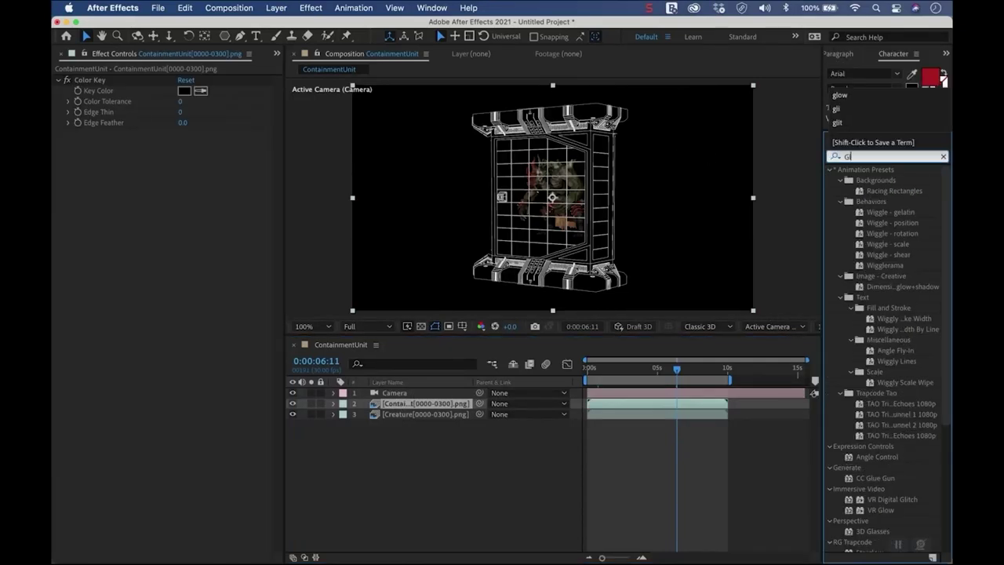
type("ow")
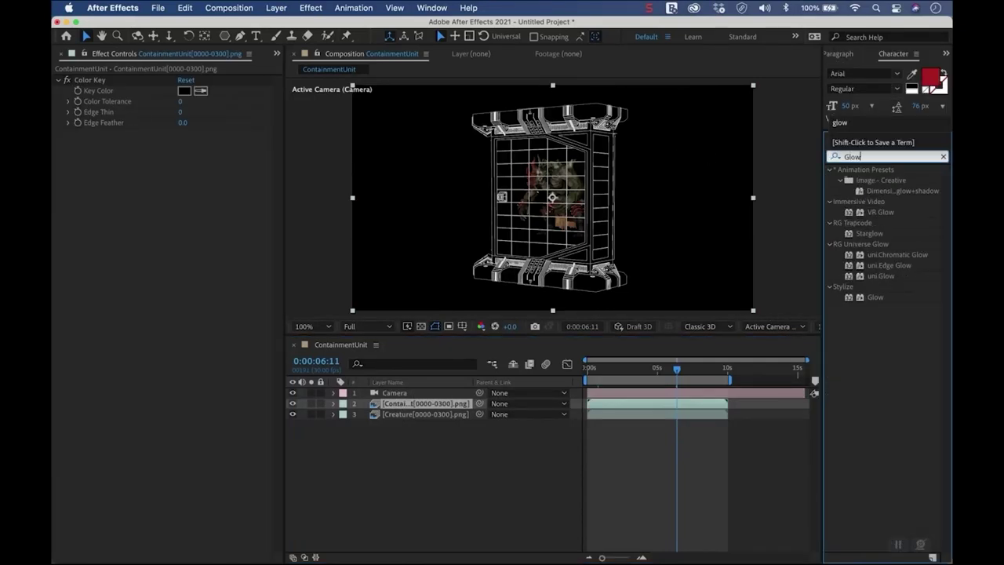
left_click(885, 266)
double_click(886, 267)
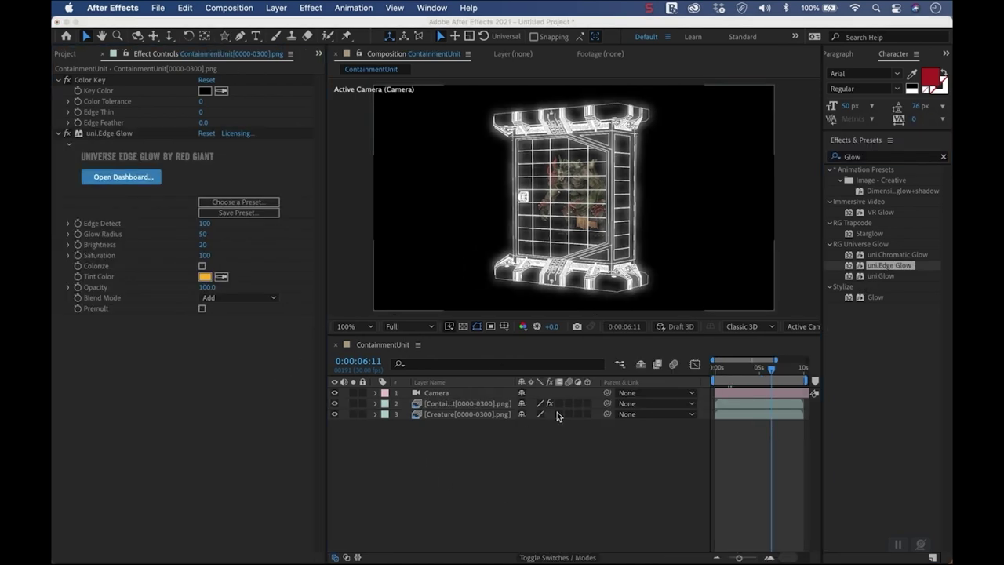
left_click(445, 408)
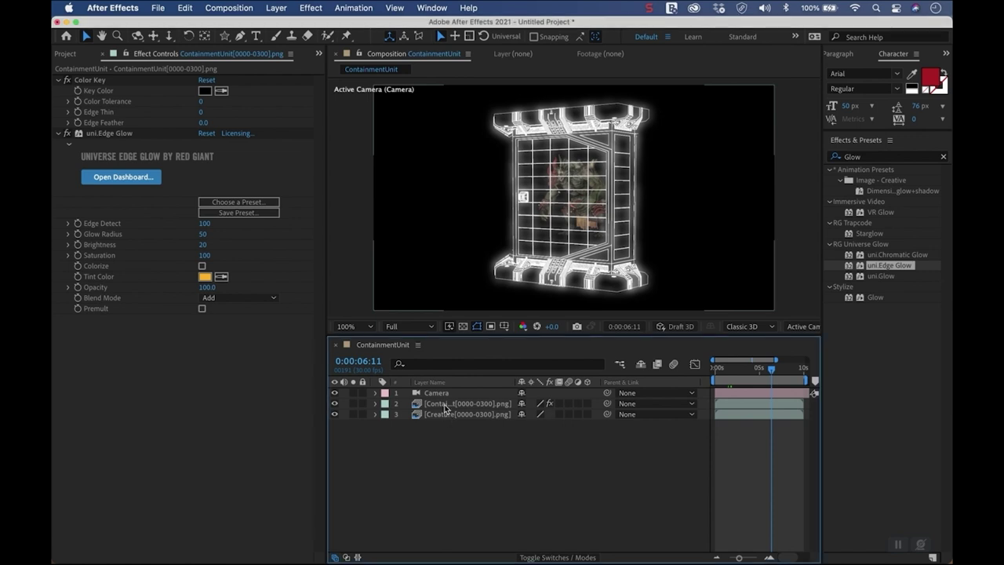
Add a Color Overlay layer style to ContainmentUnit and change its colour to blue 009AFF.
right_click(445, 408)
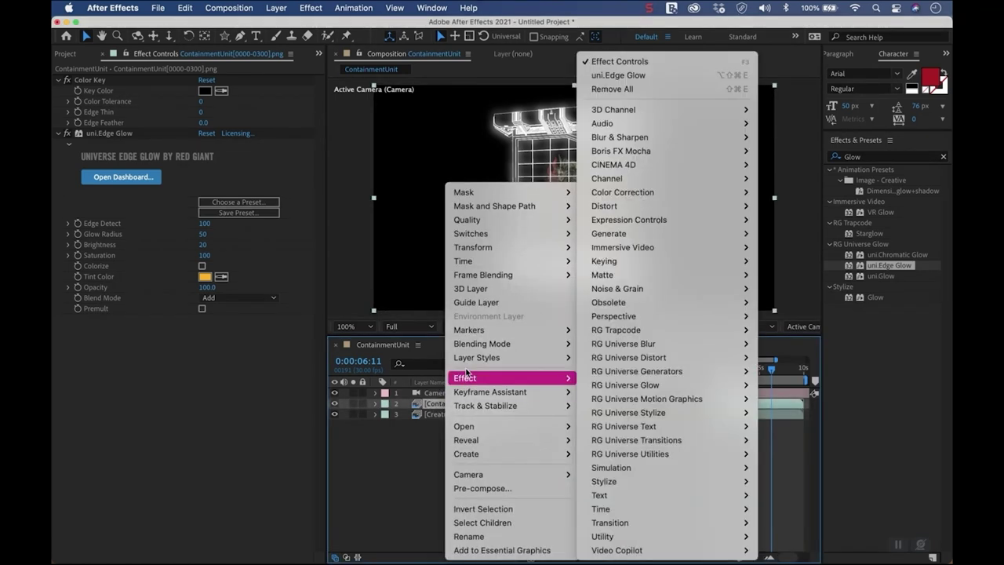
mouse_move(471, 362)
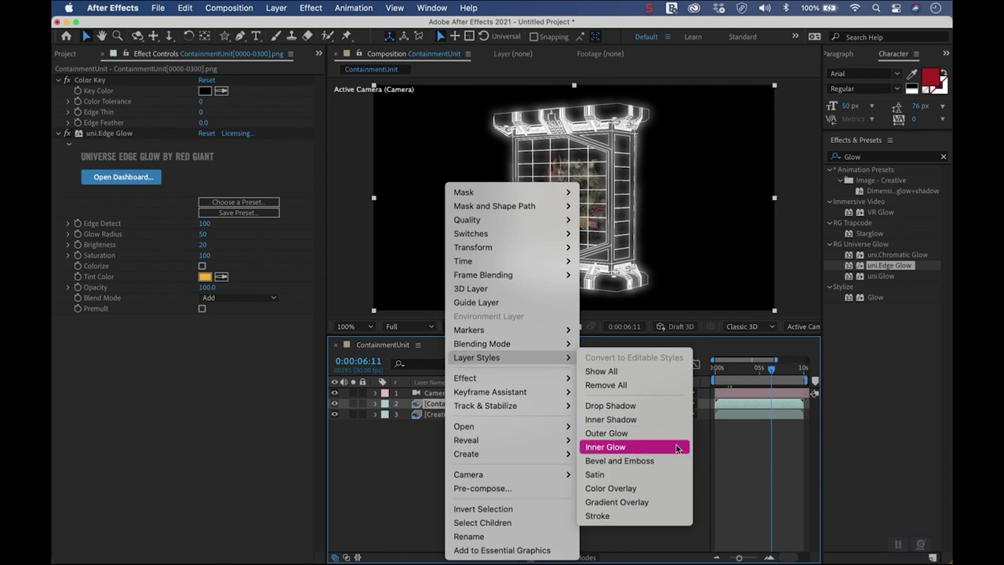
left_click(668, 488)
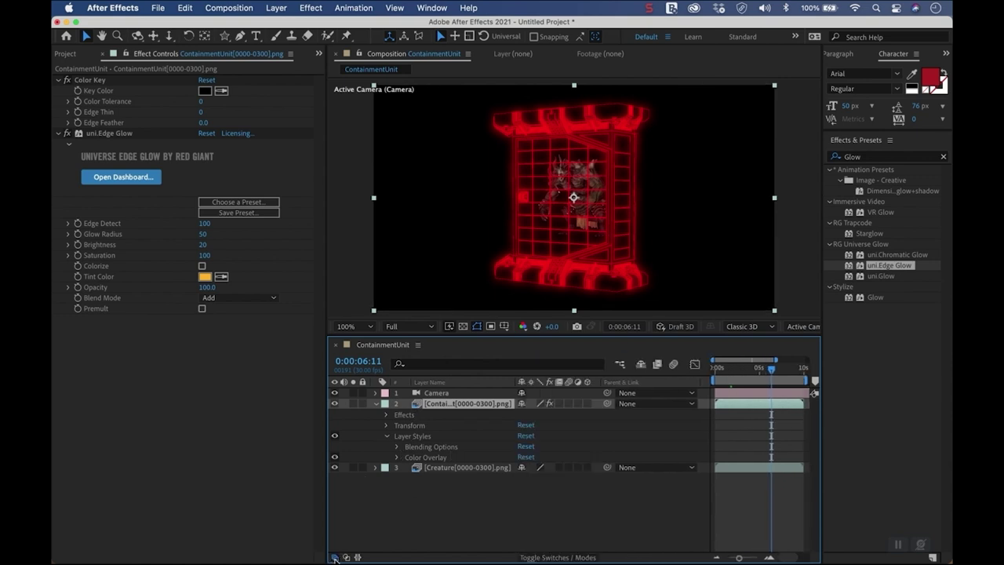
left_click(397, 457)
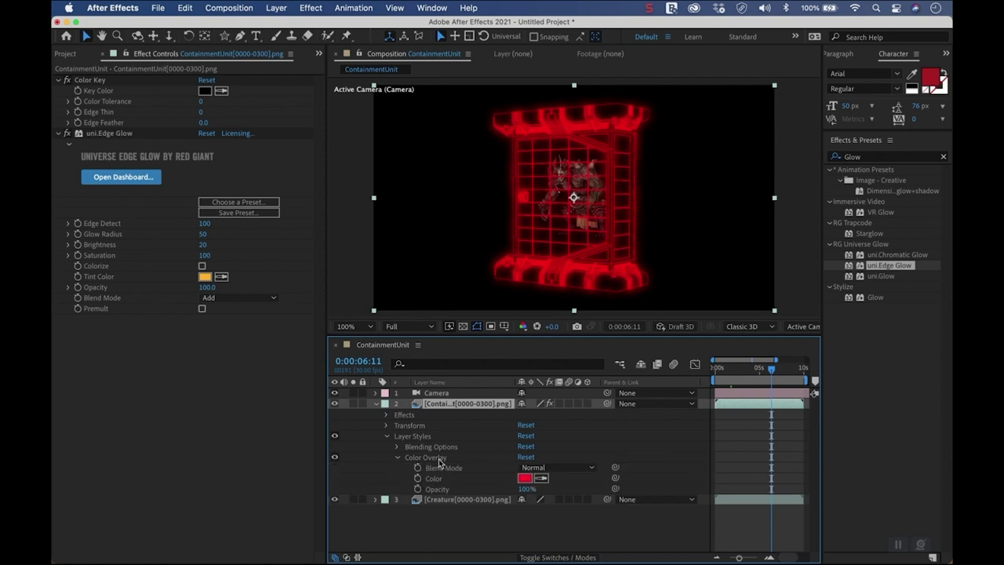
left_click(522, 478)
left_click(342, 285)
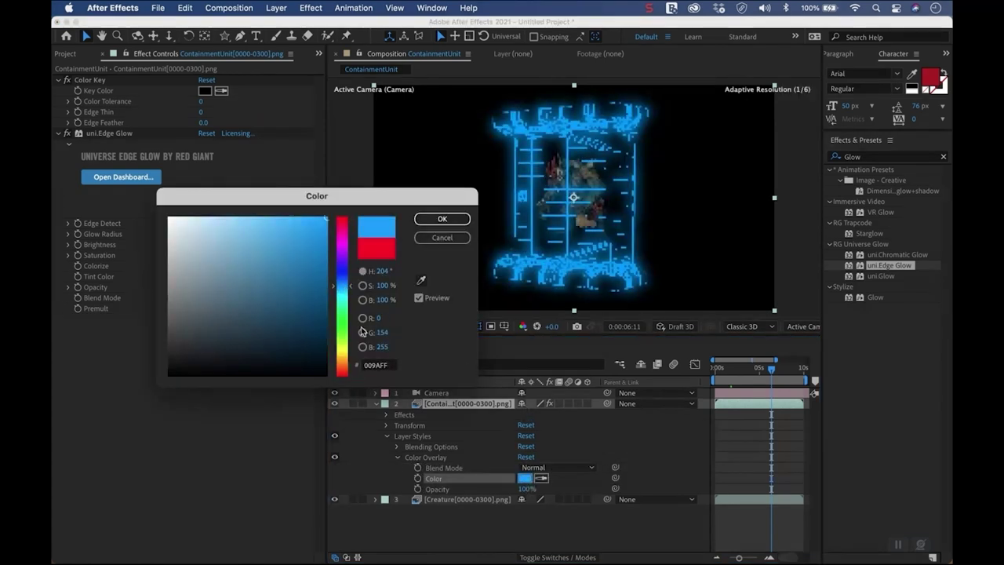
left_click(452, 219)
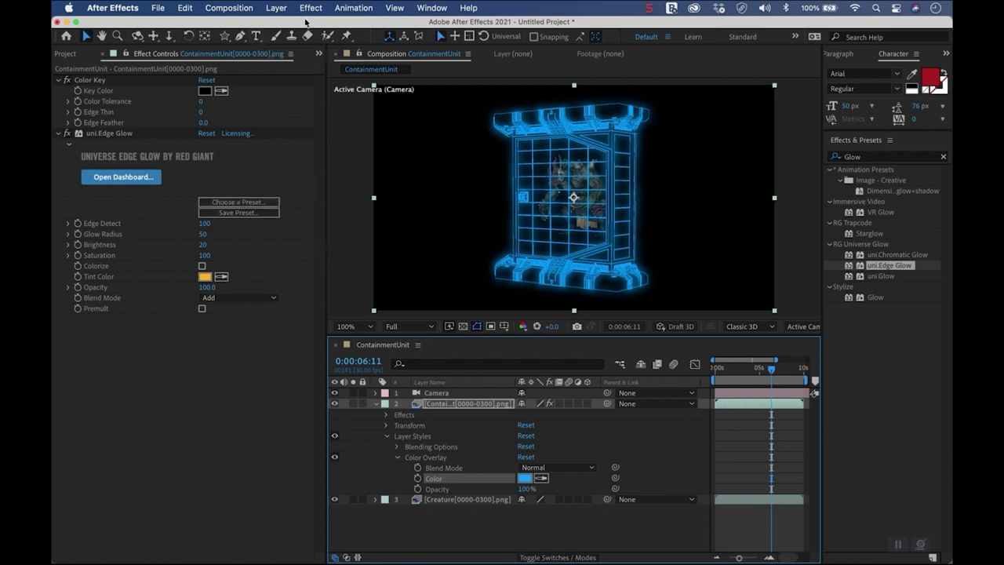
left_click(257, 37)
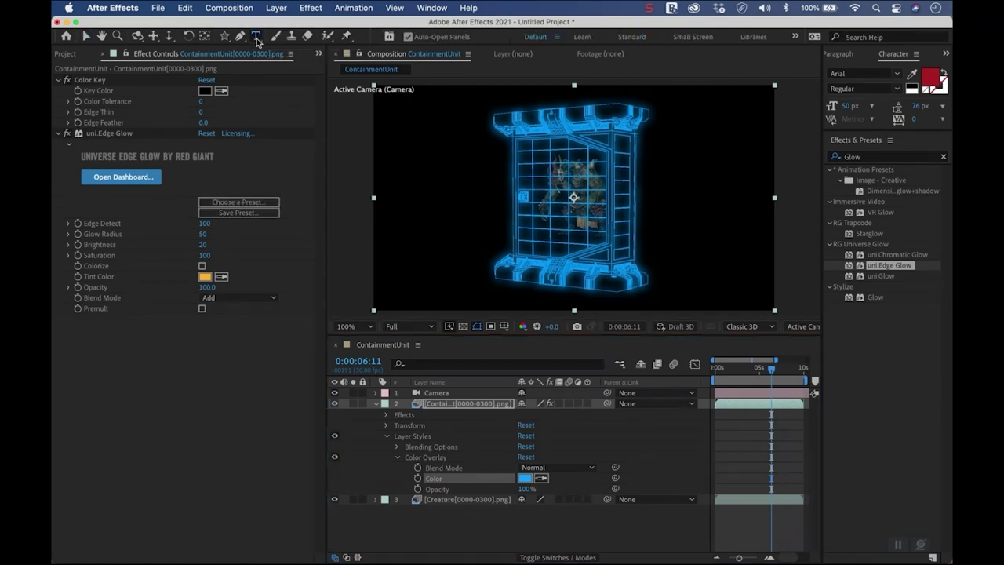
Create a 'Danger' text layer left of the containment unit and make it 3D.
left_click(435, 153)
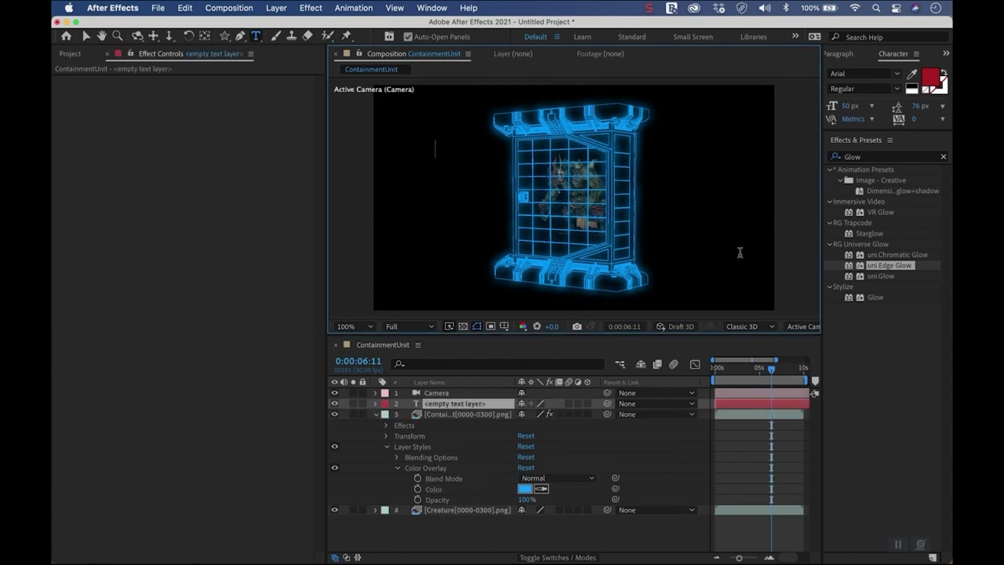
type("Danger")
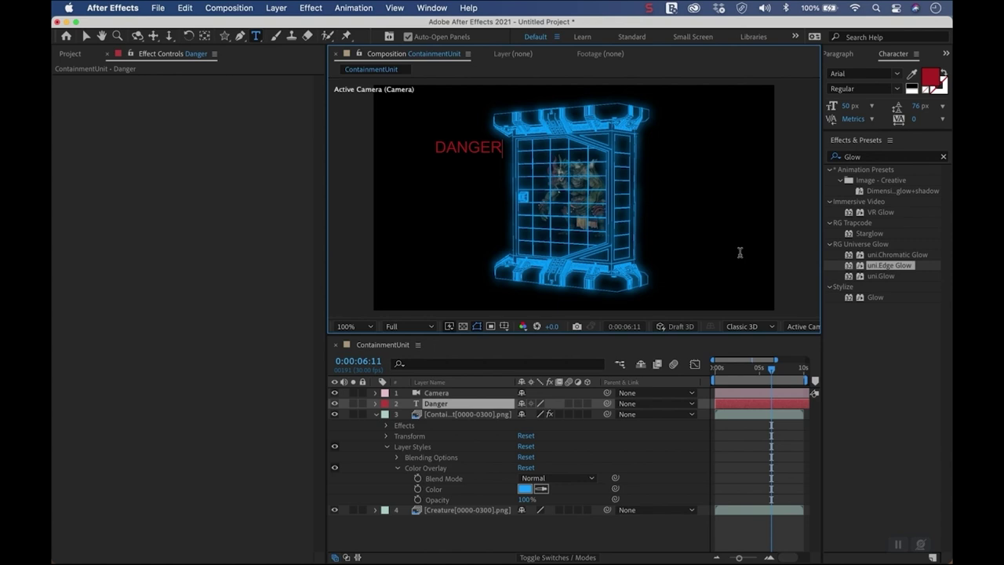
left_click(86, 36)
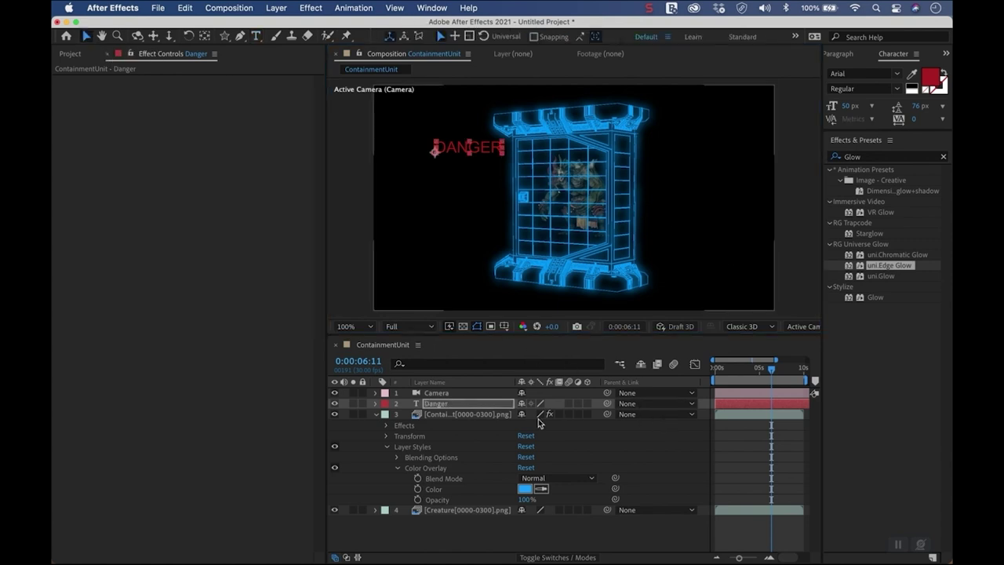
left_click(586, 403)
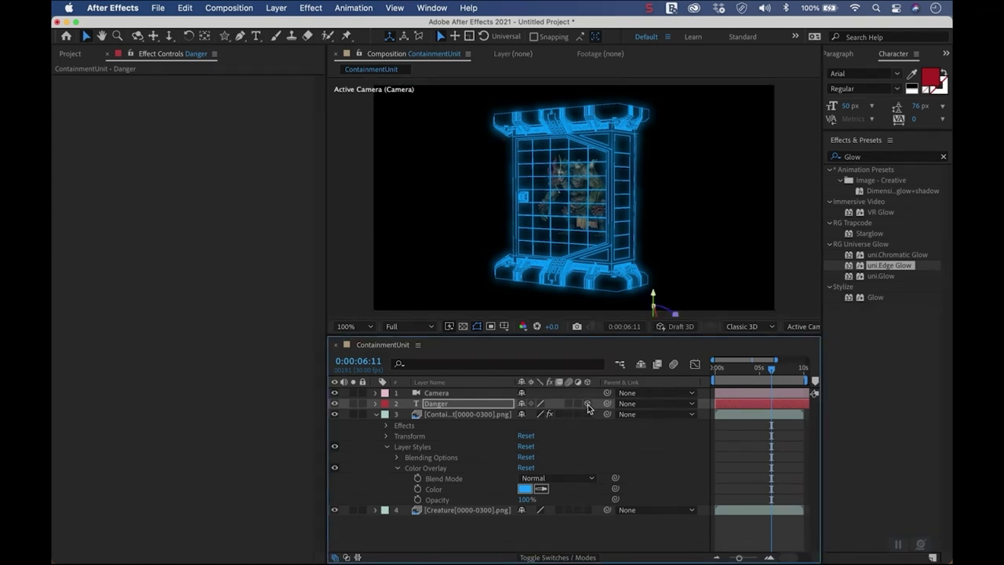
Position the DANGER text beside the grid, checking its placement across the camera move.
left_click_drag(656, 296, 653, 185)
left_click_drag(697, 208, 425, 261)
left_click(742, 370)
left_click_drag(743, 370, 784, 376)
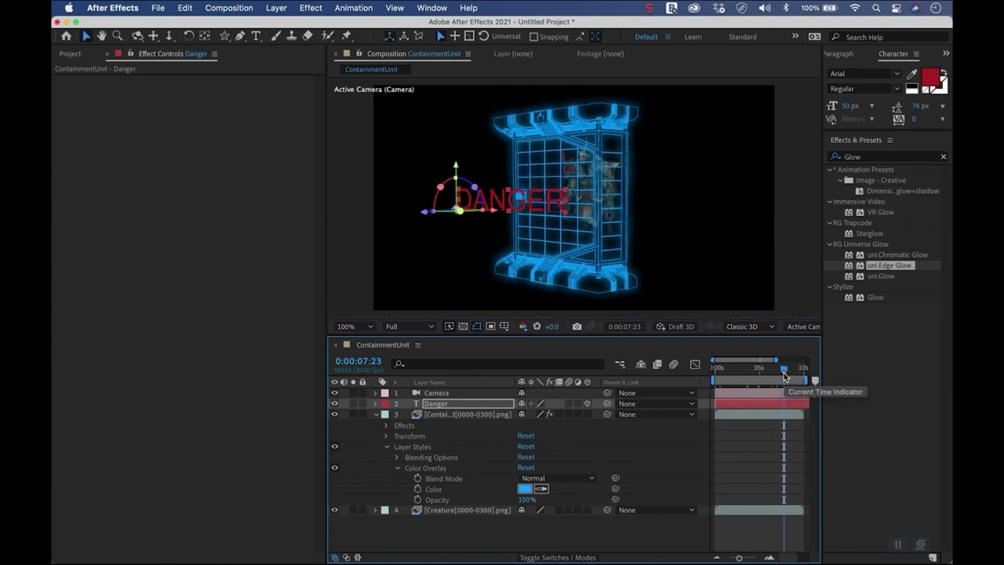
left_click_drag(429, 212, 553, 214)
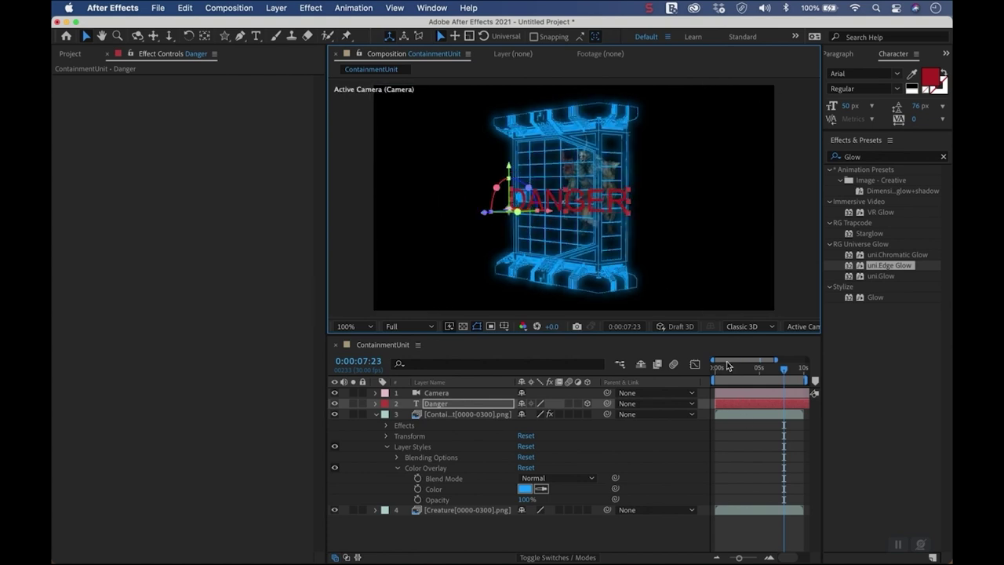
left_click(727, 370)
mouse_move(725, 375)
left_mouse_down()
mouse_move(714, 375)
mouse_move(743, 375)
left_mouse_up()
left_click_drag(620, 212, 548, 203)
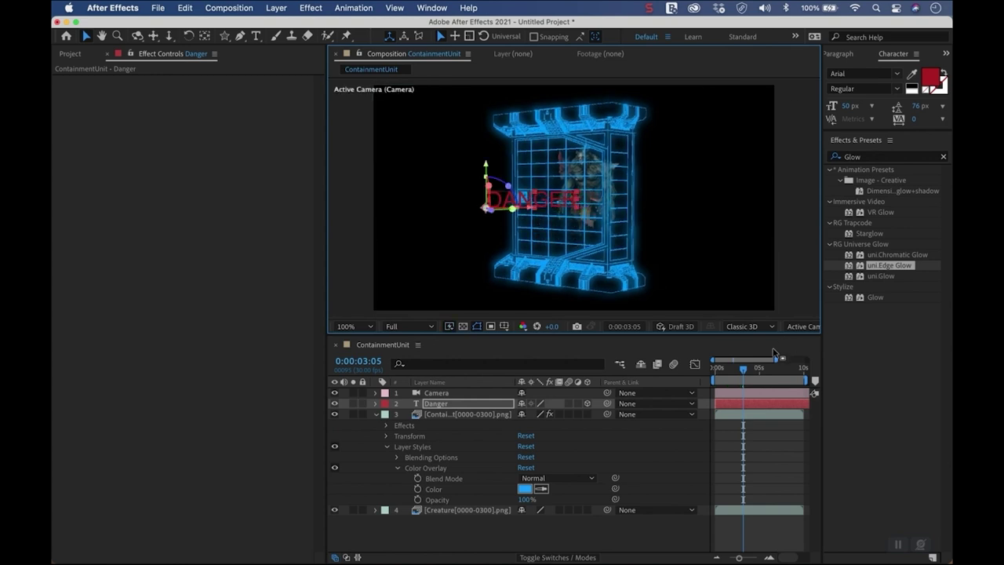
mouse_move(748, 375)
left_mouse_down()
mouse_move(773, 374)
mouse_move(738, 374)
left_mouse_up()
In Finder, select the SUP603 containment alert mp4 in the B - Supergirl Phantom Samples folder.
key("super+Tab")
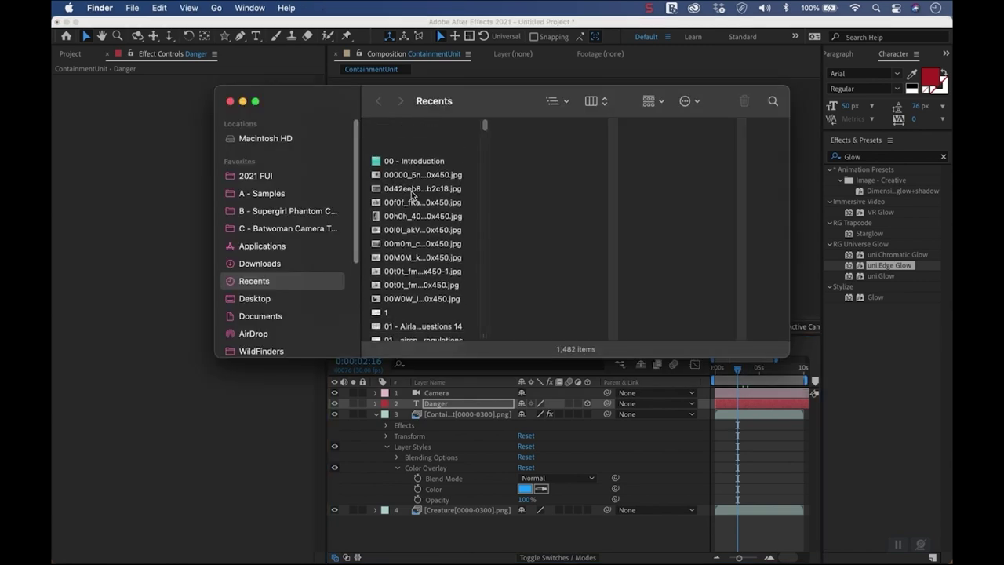
left_click(274, 211)
scroll(441, 221, "down", 5)
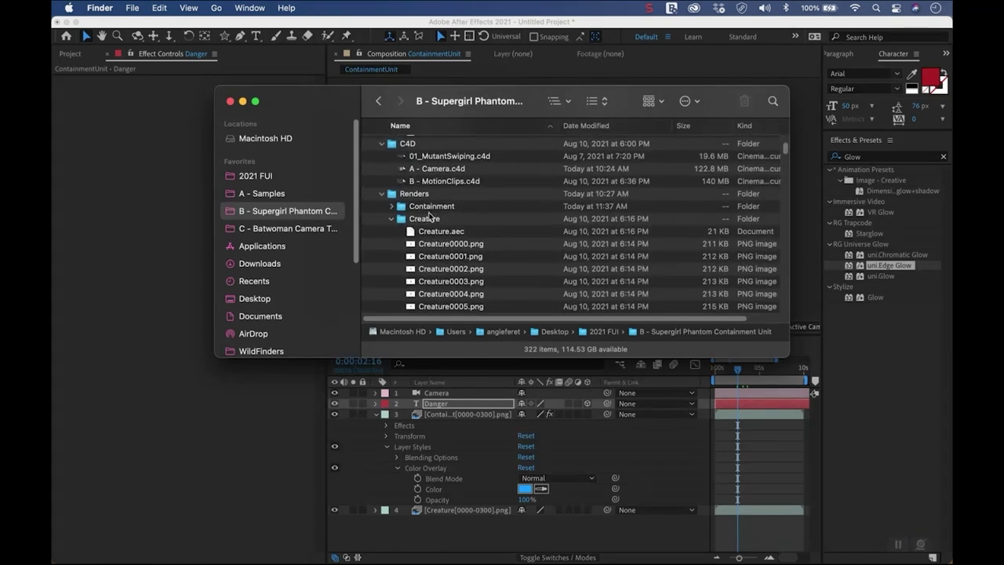
left_click(382, 194)
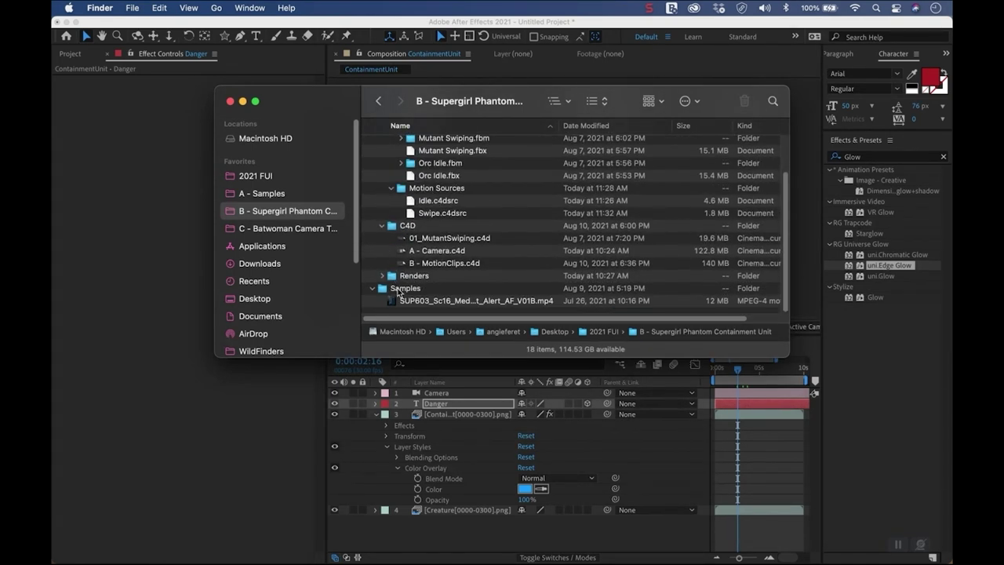
left_click(402, 301)
Preview the alert video in Quick Look, playing it from near the start.
key("space")
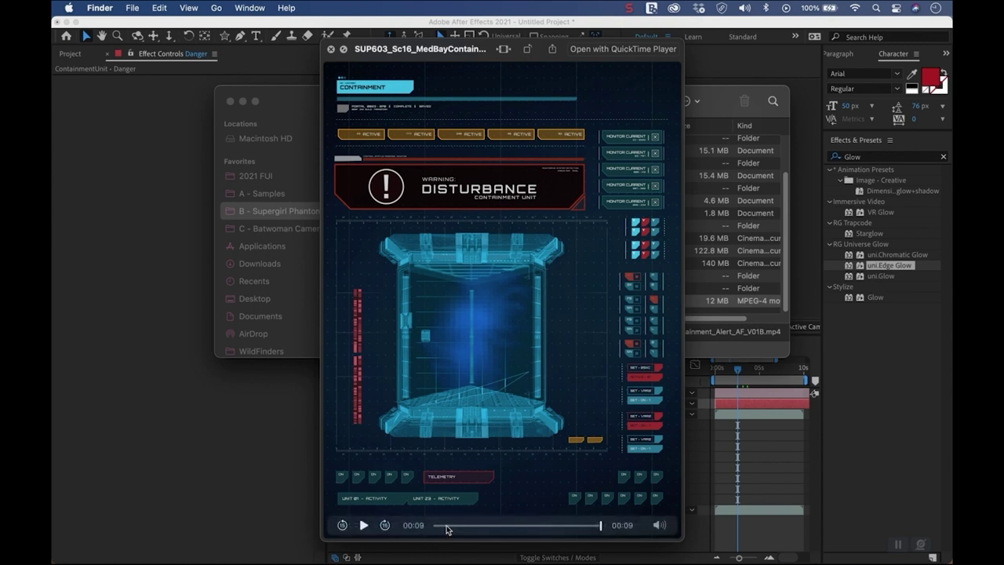
left_click_drag(444, 525, 463, 526)
left_click(365, 528)
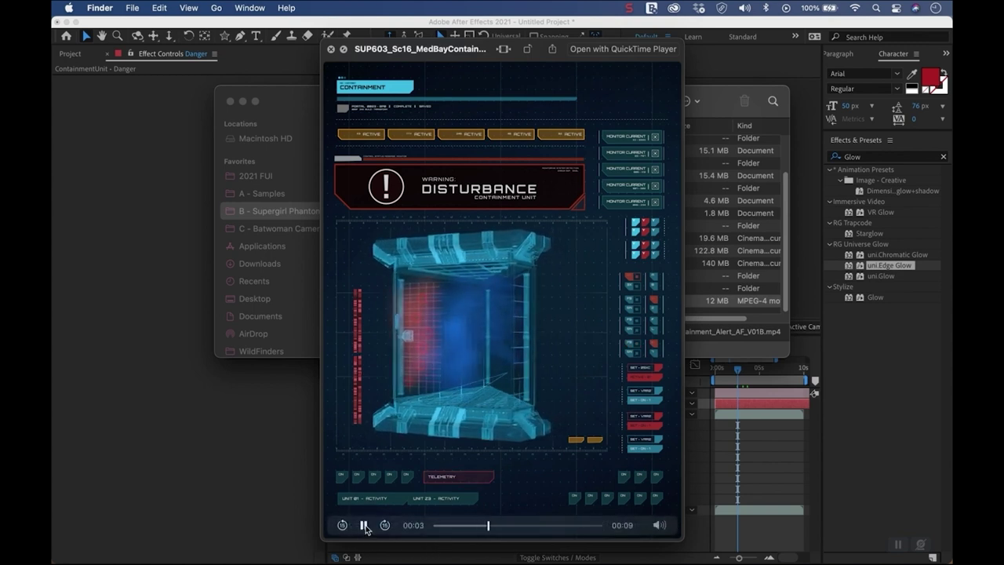
left_click(365, 528)
left_click(272, 489)
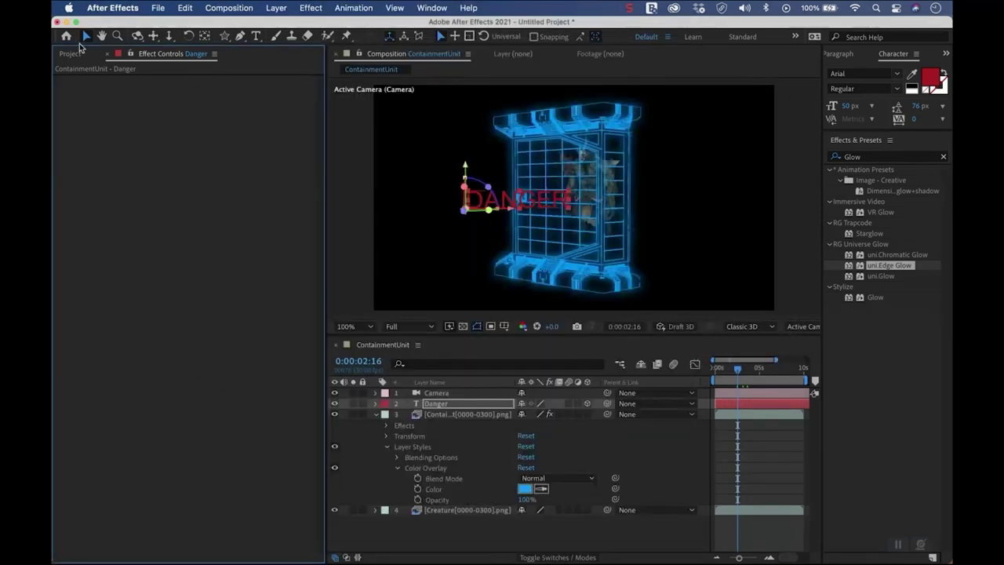
Import BG.mp4 from the project's Assets folder into the Project panel.
left_click(72, 54)
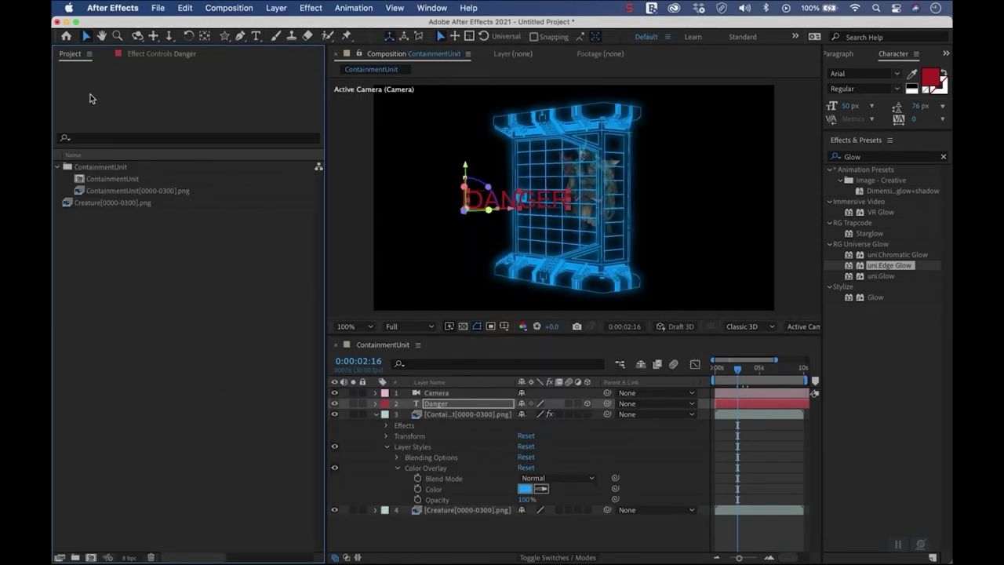
double_click(173, 319)
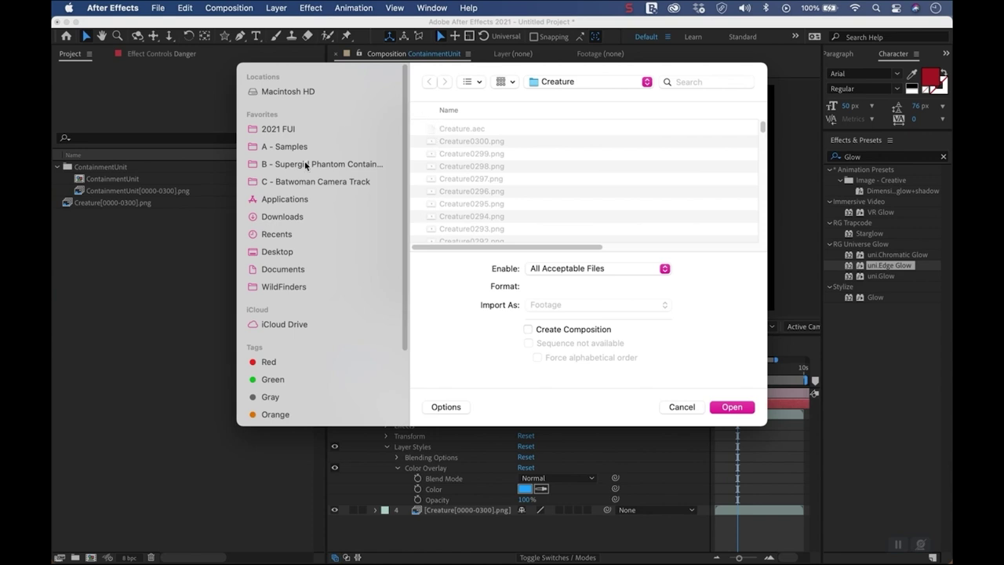
left_click(306, 165)
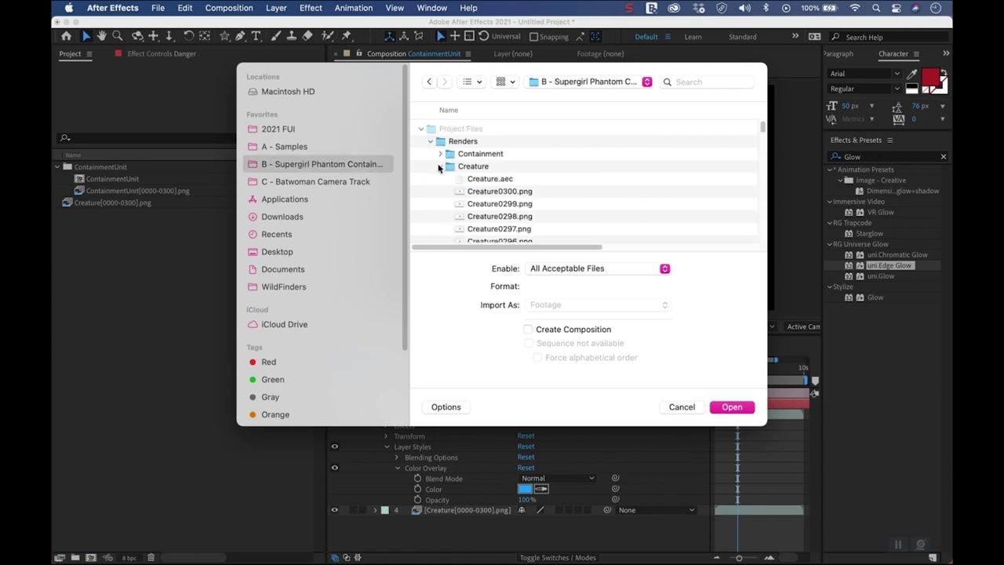
left_click(440, 166)
left_click(470, 218)
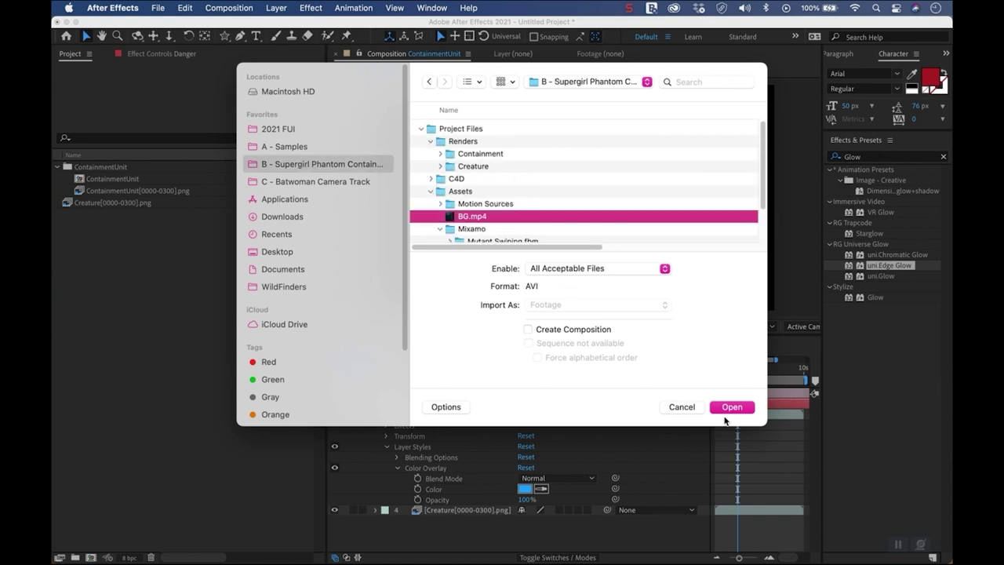
left_click(725, 417)
Create a BG composition (1536×2048, 23.976 fps) from the BG.mp4 footage.
key("super+i")
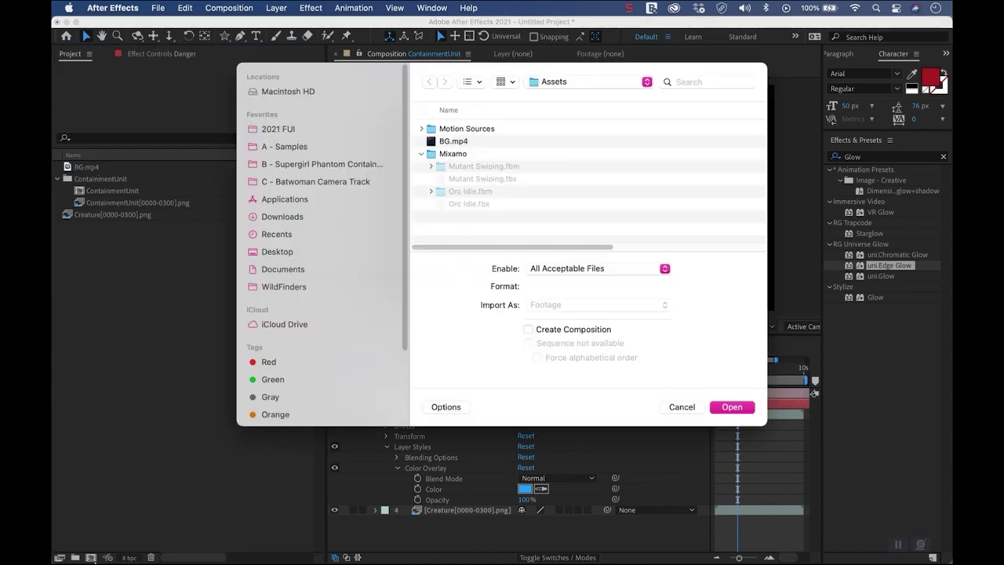
key("Escape")
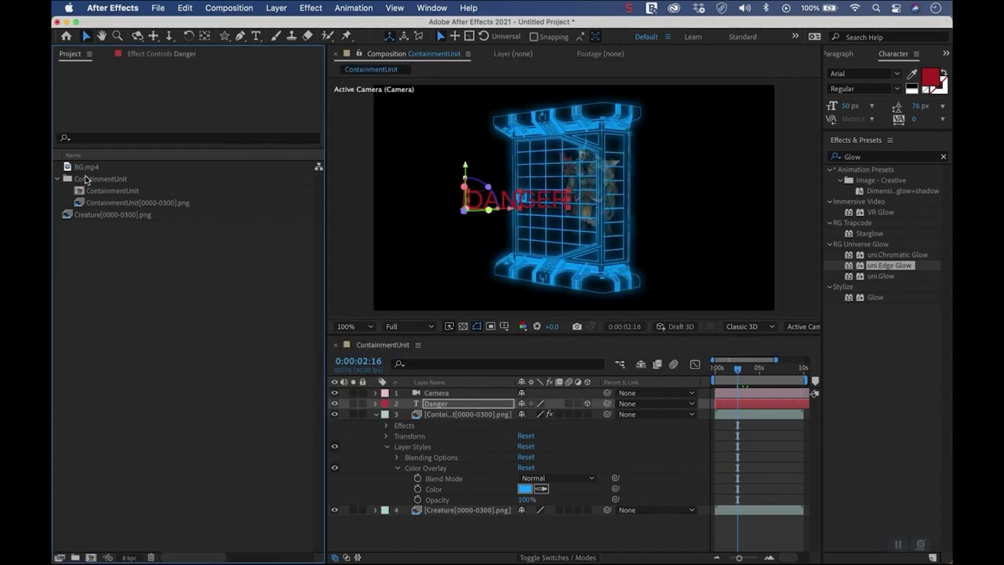
left_click(87, 167)
left_click_drag(86, 167, 91, 557)
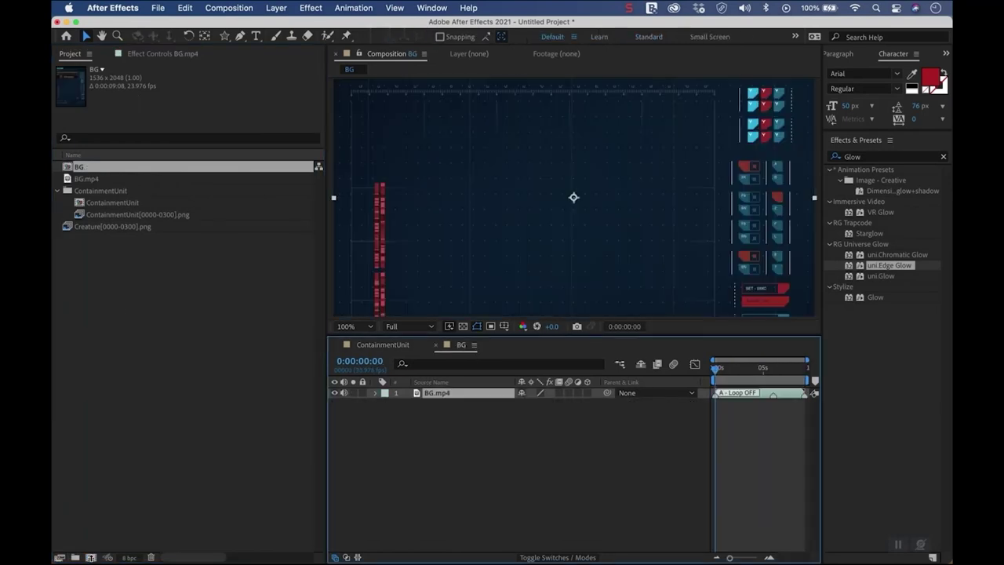
Drop the ContainmentUnit comp into the BG comp, view it at 50%, and scrub to preview.
left_click_drag(110, 202, 598, 228)
scroll(548, 206, "down", 2)
key("comma")
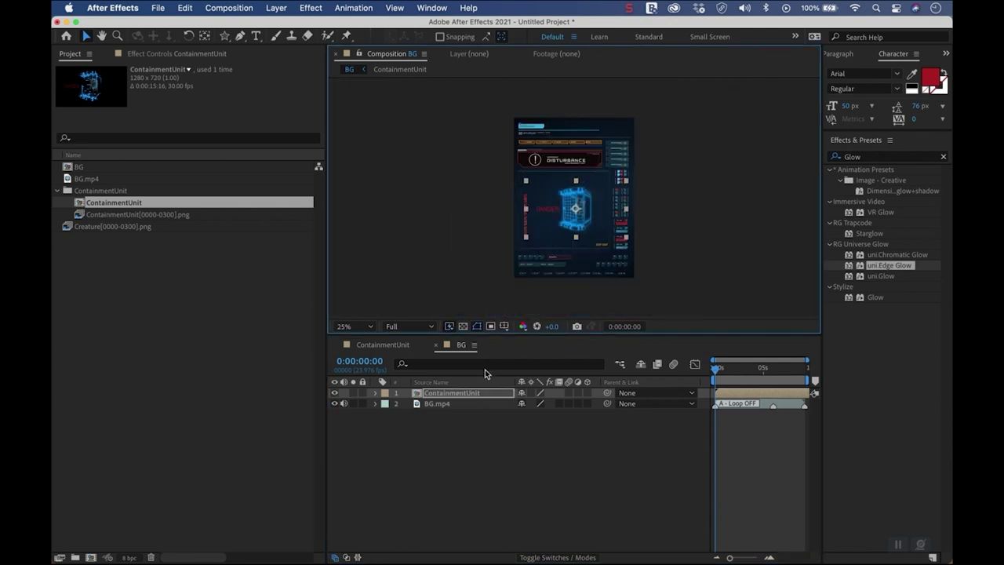
left_click_drag(486, 335, 487, 491)
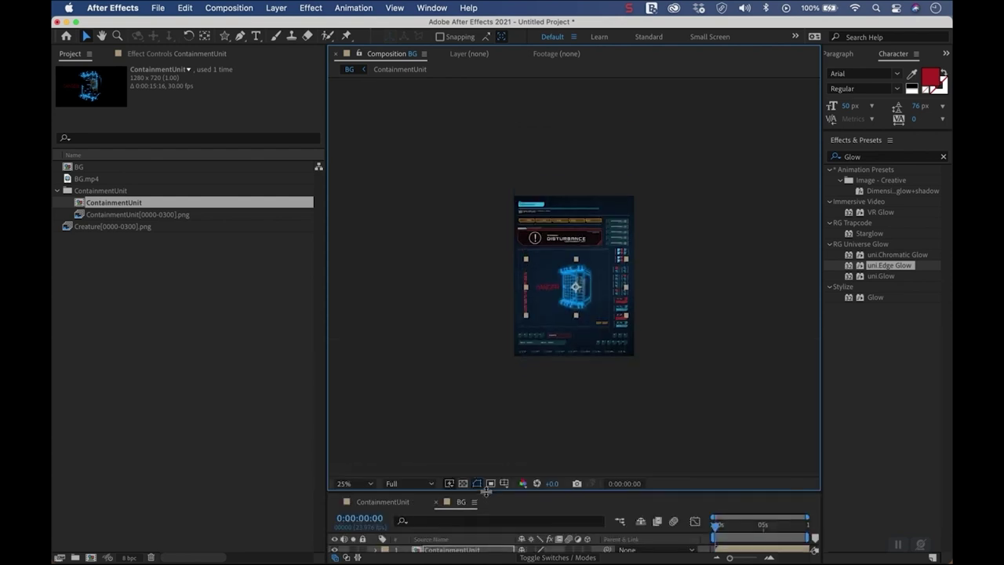
key("period")
left_click(743, 536)
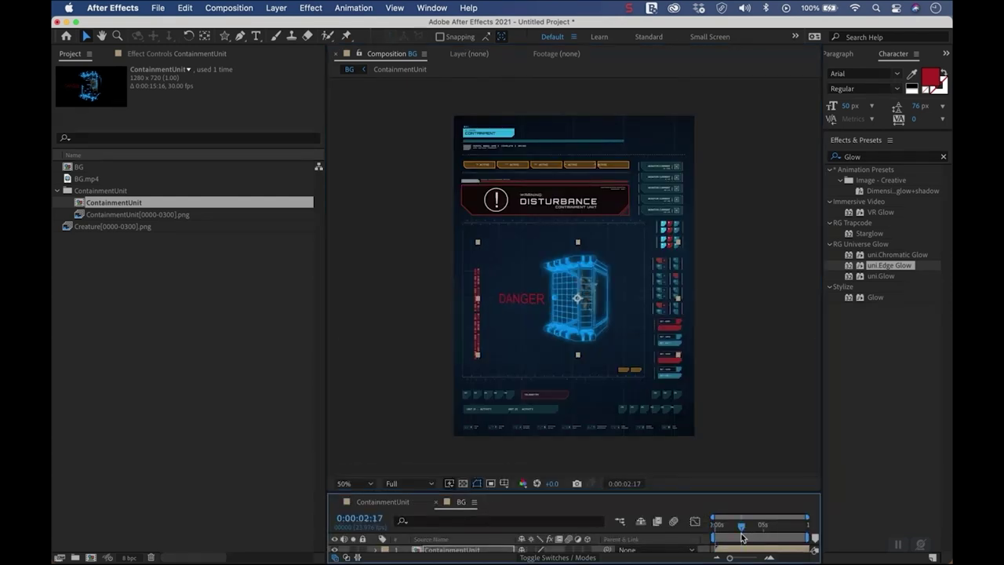
left_click_drag(743, 528, 771, 531)
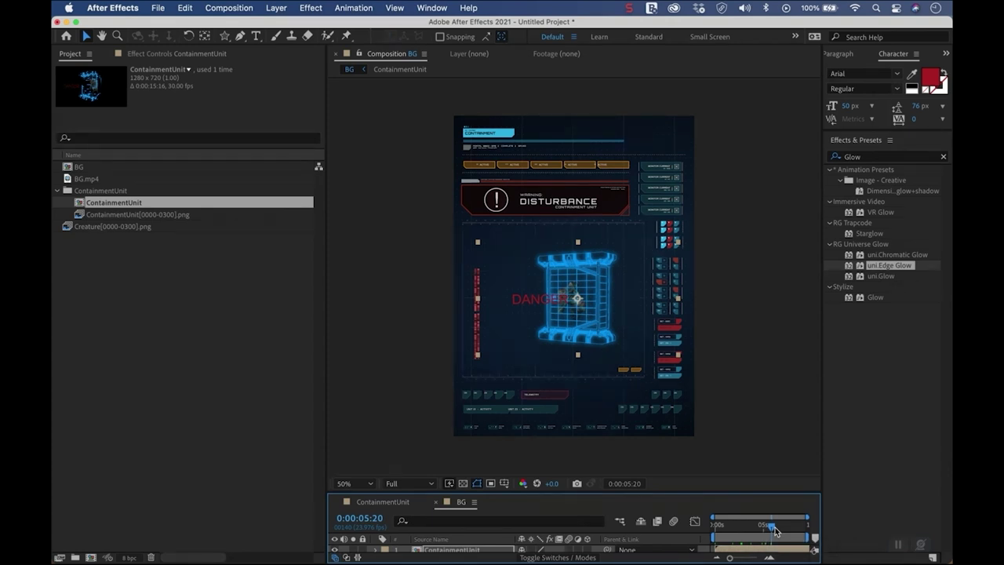
Start a new Untitled Project, choosing Don't Save for the old one, then switch to Finder.
left_click(139, 8)
mouse_move(157, 8)
mouse_move(160, 29)
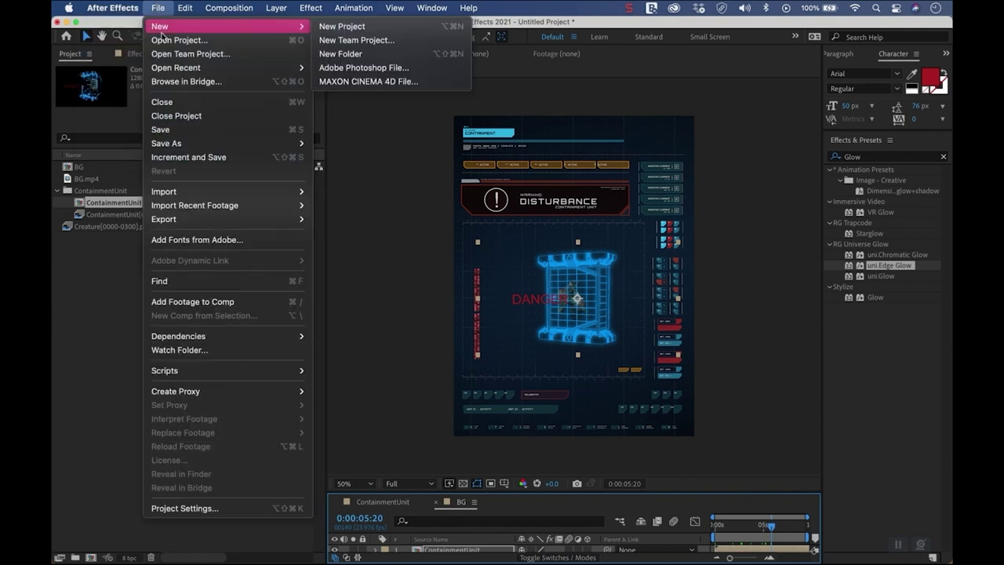
left_click(342, 27)
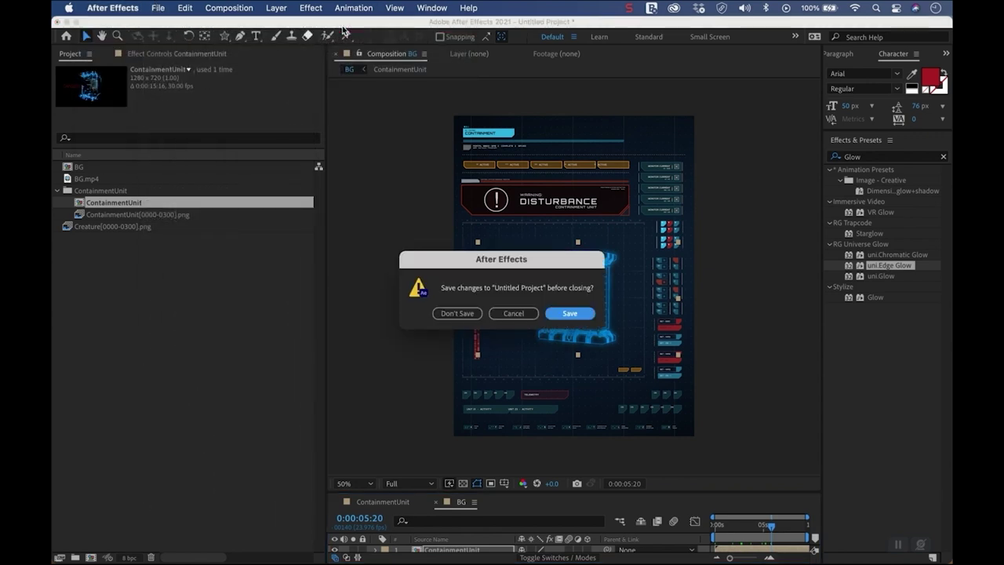
left_click(463, 310)
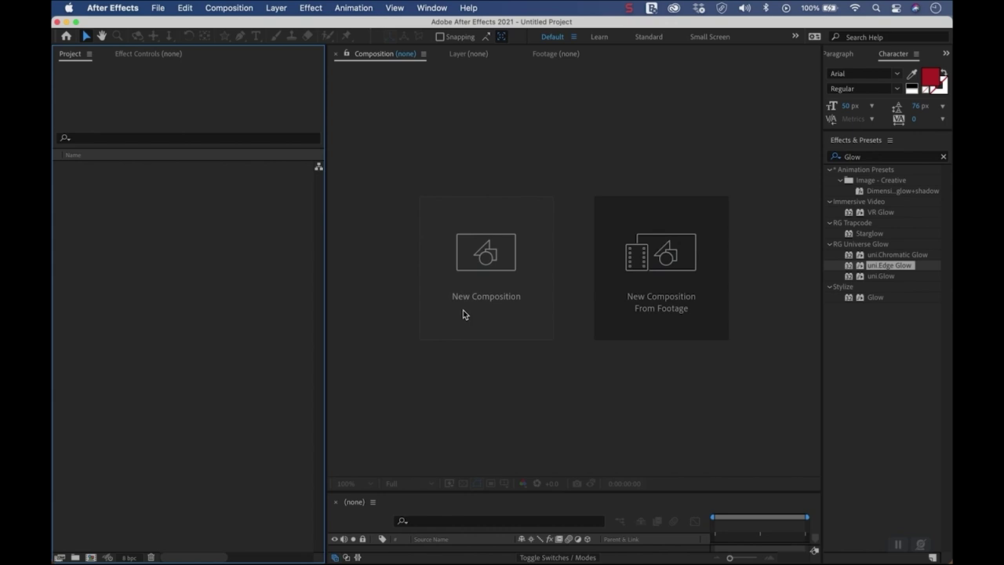
left_click(941, 87)
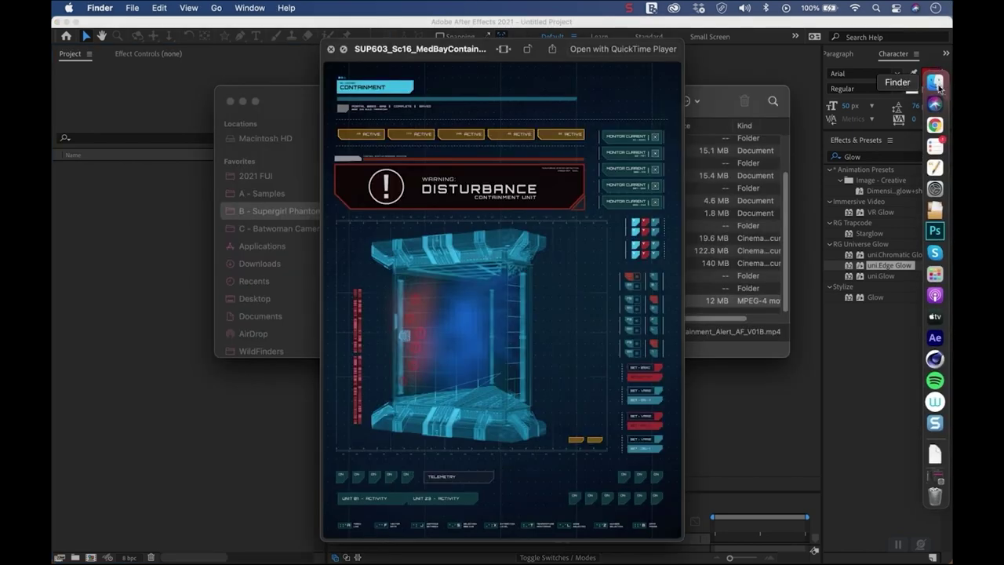
Close the containment preview and Quick Look BatmobileFUI.mov from the Batwoman Camera Track Samples folder.
left_click(331, 48)
left_click(299, 228)
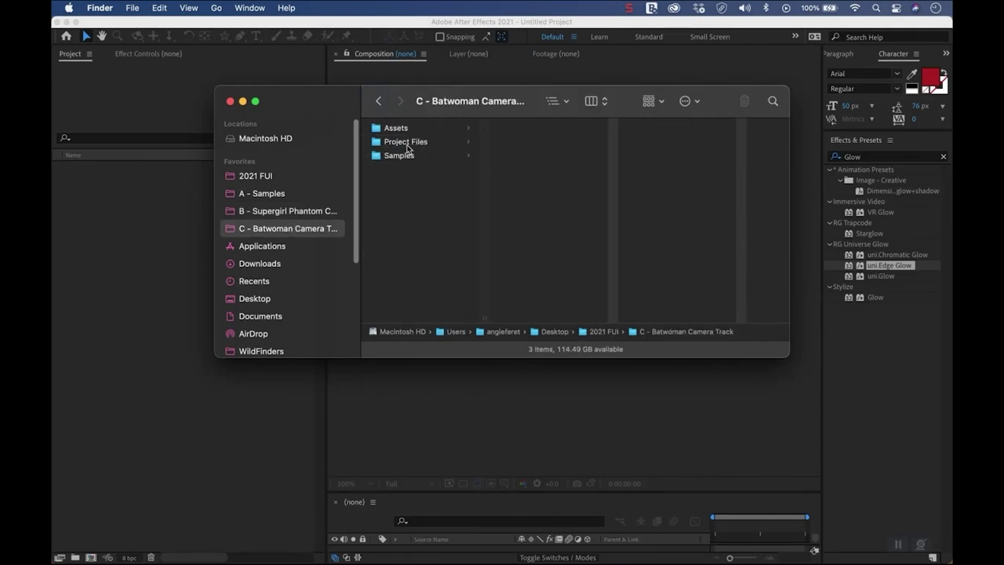
left_click(407, 132)
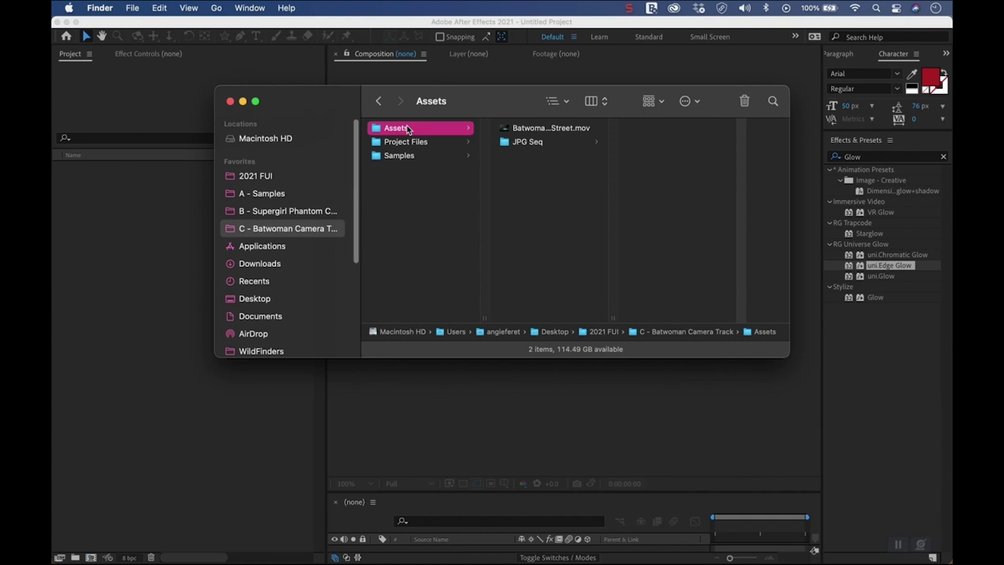
left_click(541, 129)
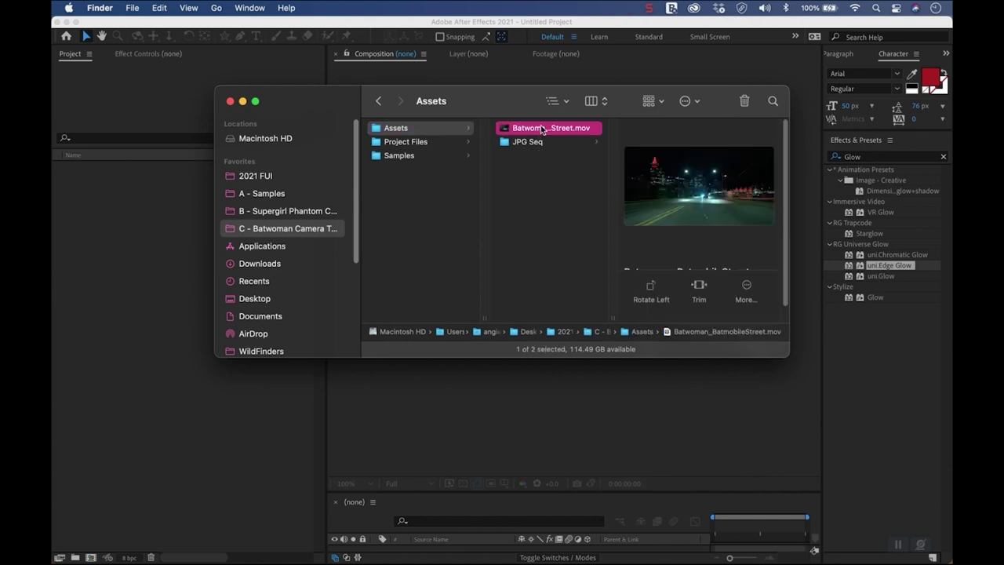
left_click(407, 156)
left_click(524, 130)
key("space")
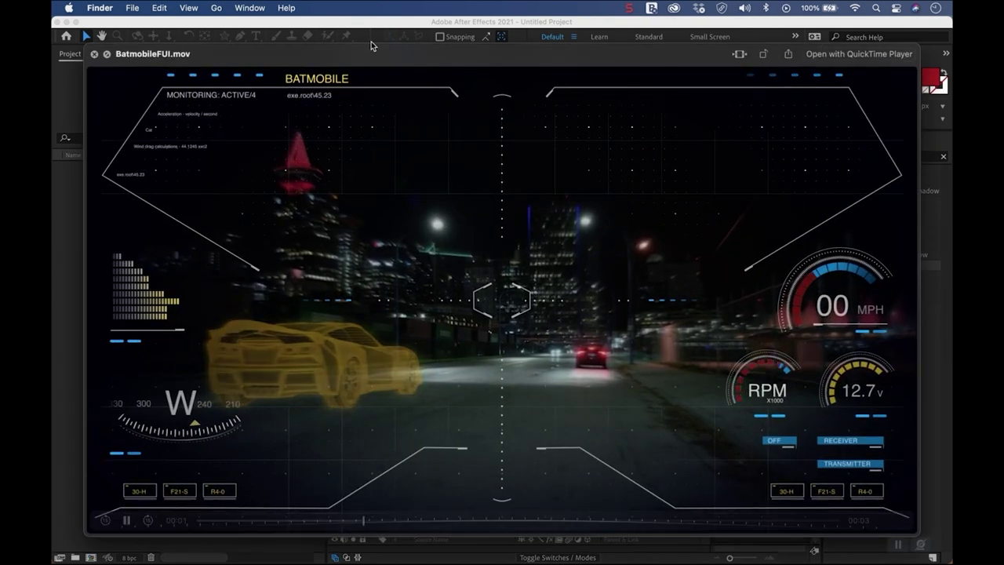
Play BatmobileFUI.mov full screen and replay it, then close the preview.
left_click(107, 55)
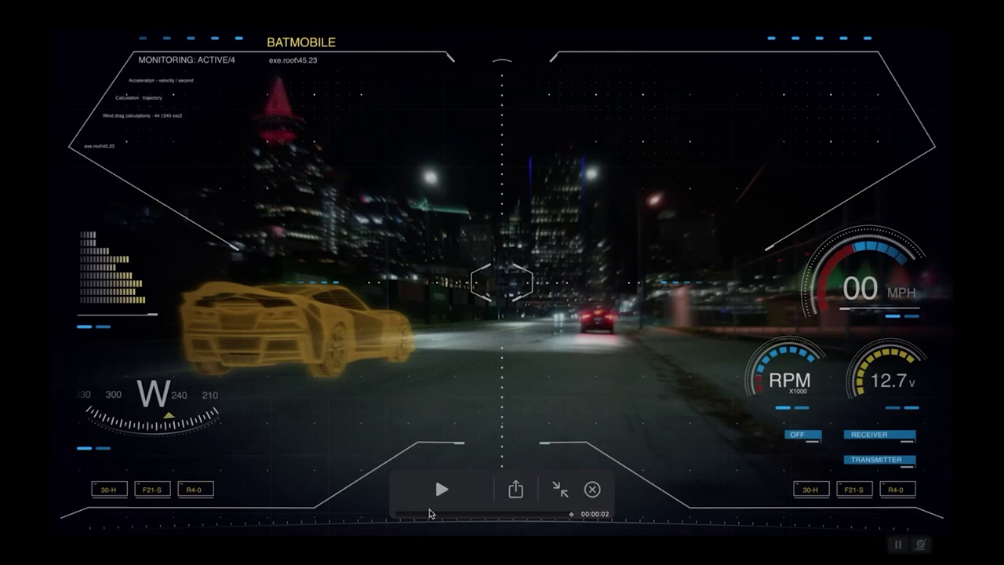
left_click(441, 490)
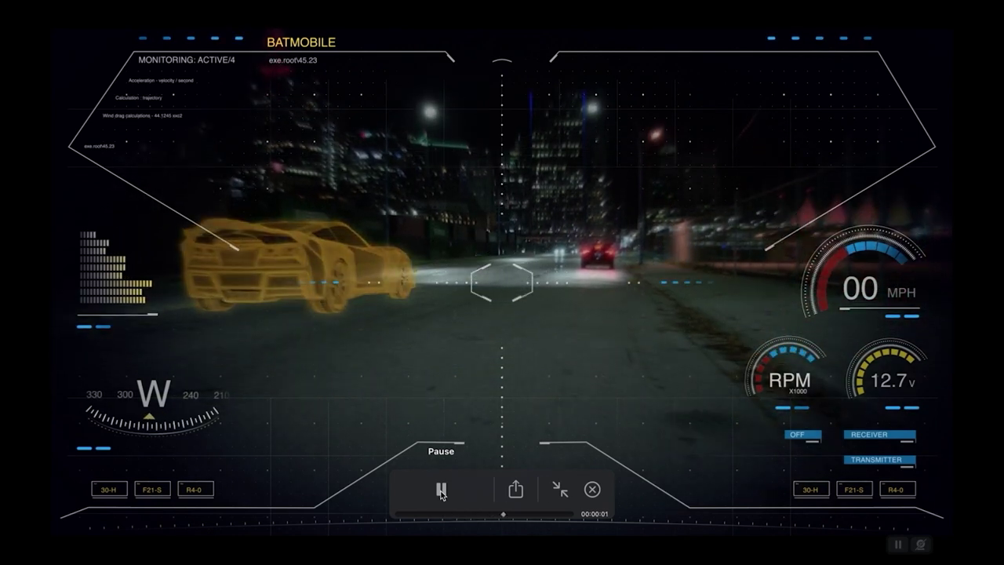
key("Escape")
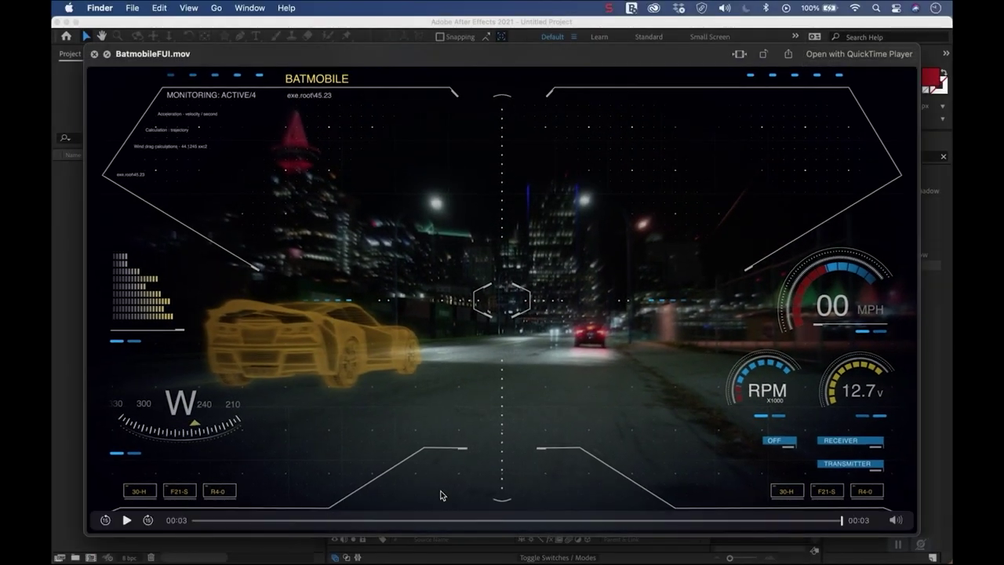
left_click(125, 521)
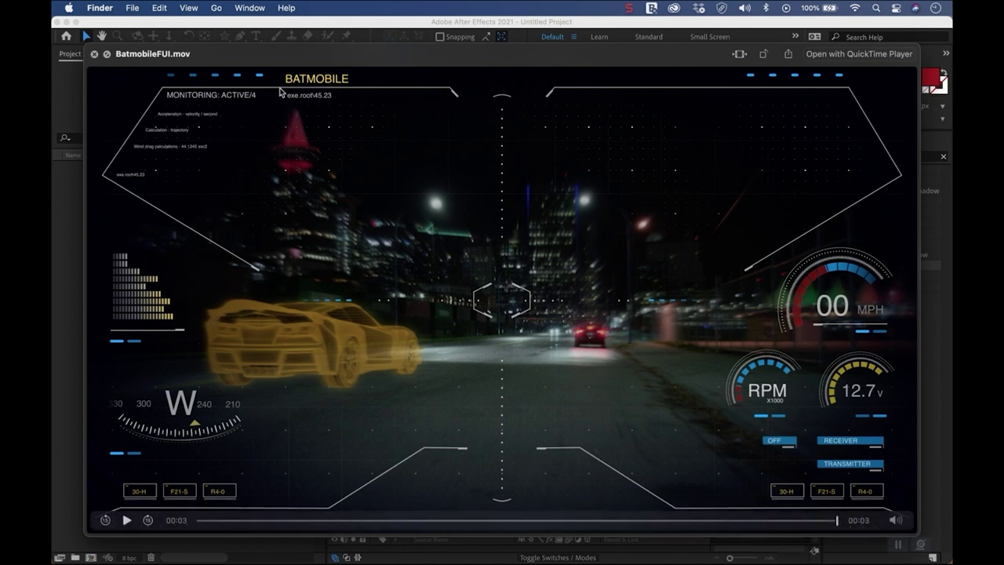
left_click(124, 522)
left_click(126, 520)
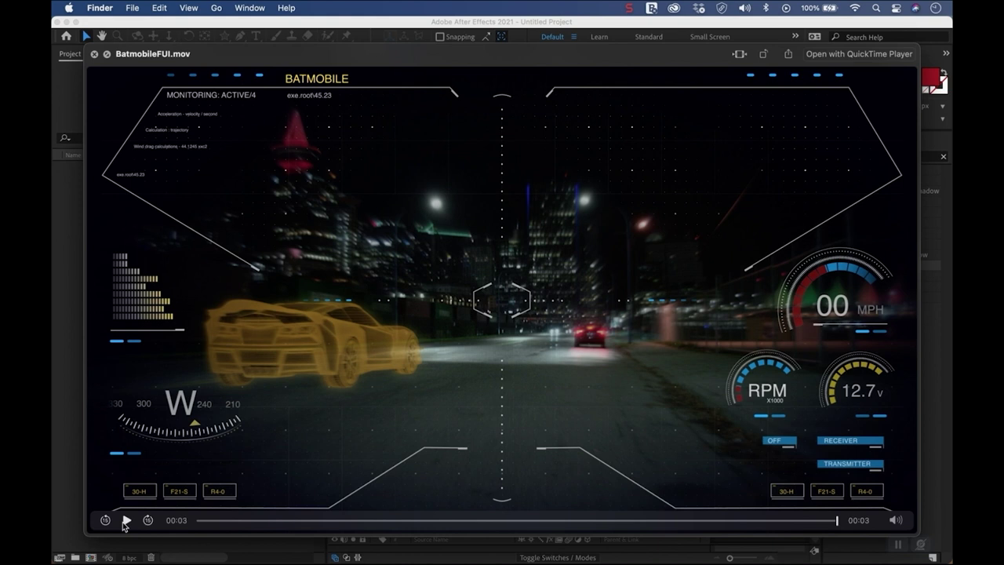
left_click(95, 54)
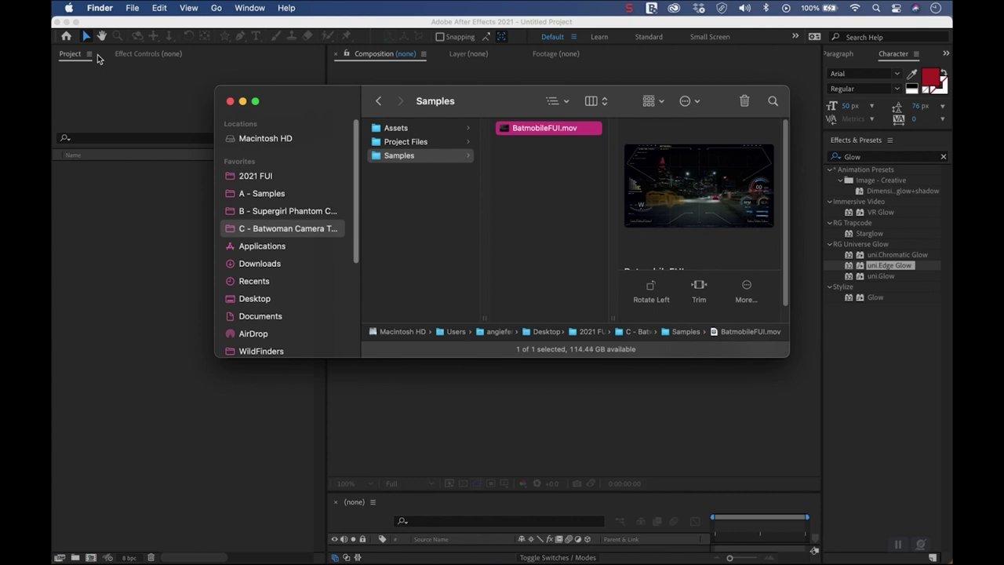
left_click(83, 327)
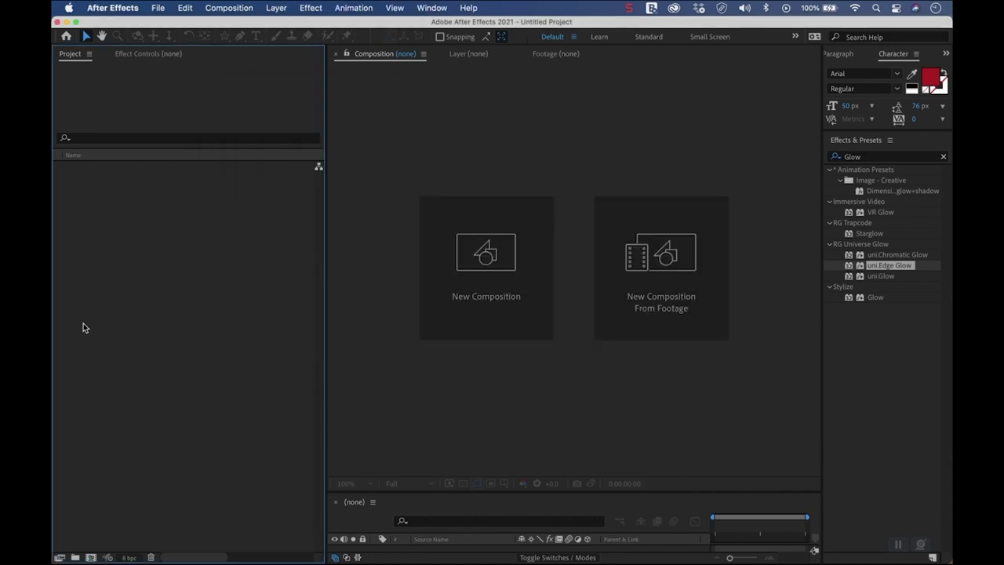
Browse the Batwoman project's Project Files and Samples folders, then bring up Cinema 4D's A - Camera.c4d scene.
left_click(426, 142)
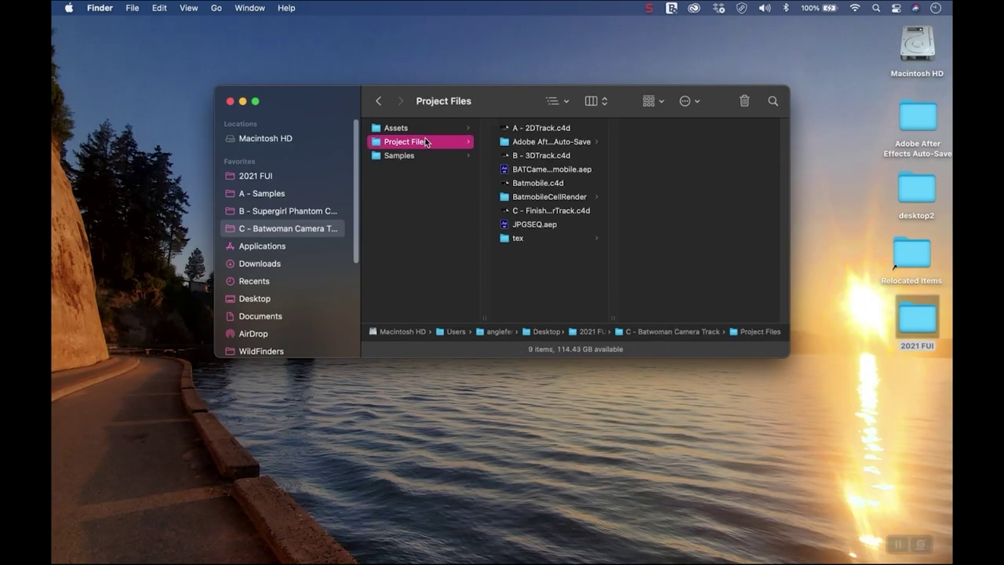
left_click(417, 155)
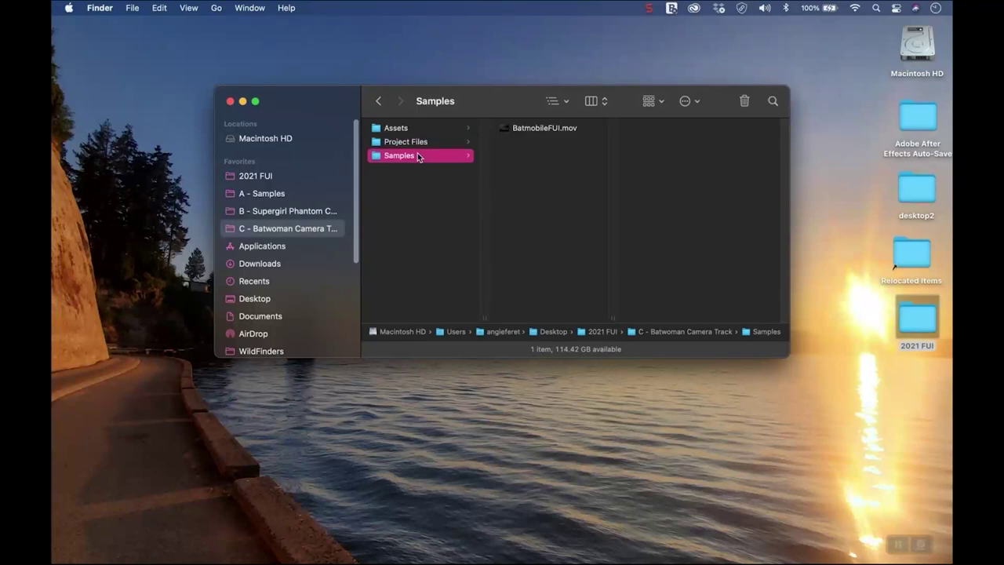
left_click(945, 354)
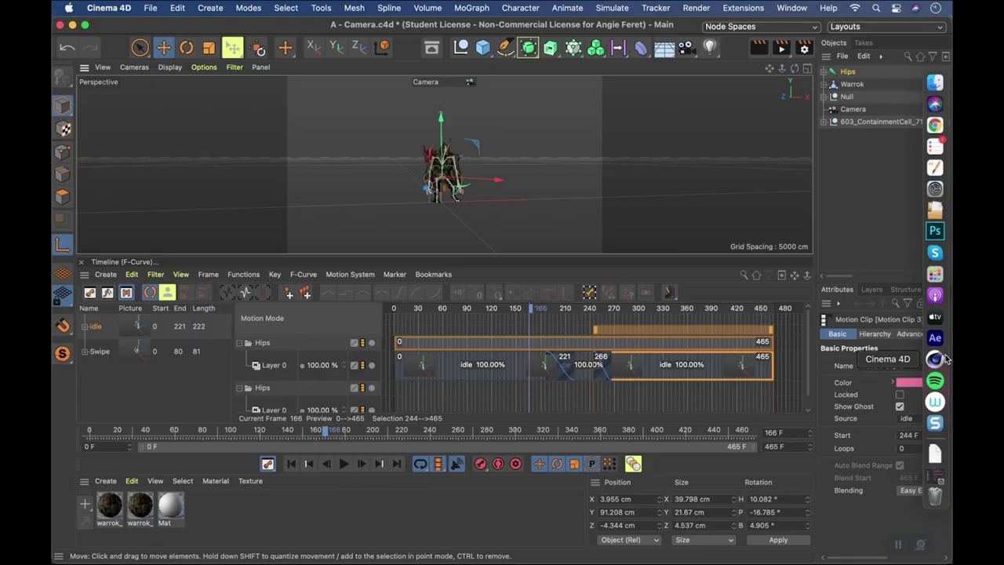
Start a new Untitled 6 project, hide the timeline, and make the 3D viewport taller.
left_click(150, 8)
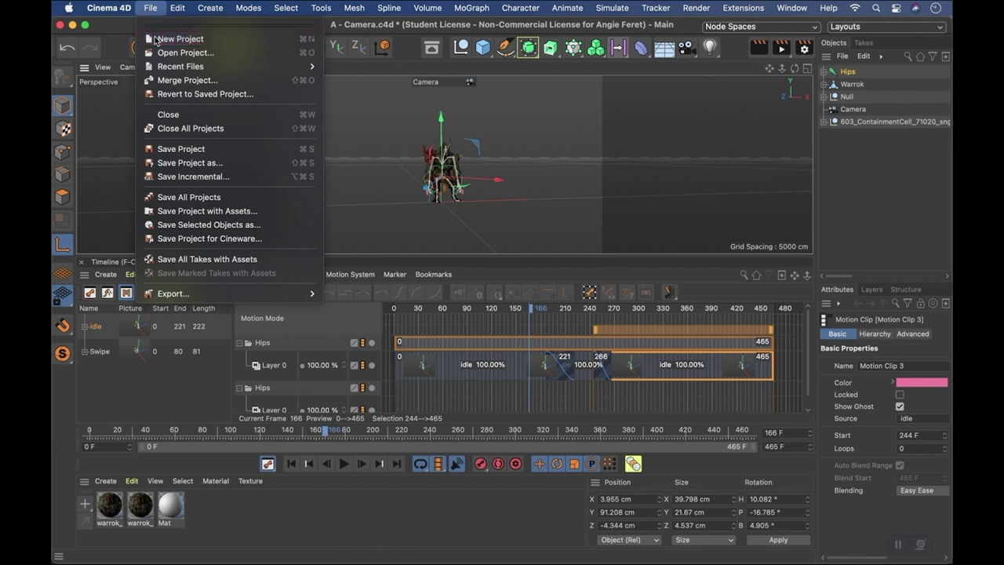
left_click(155, 39)
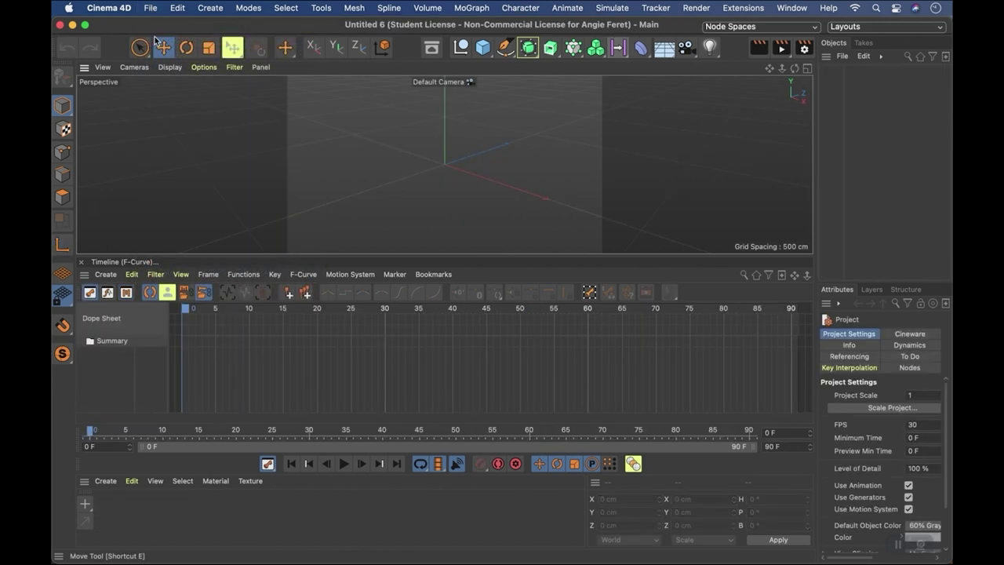
left_click(81, 264)
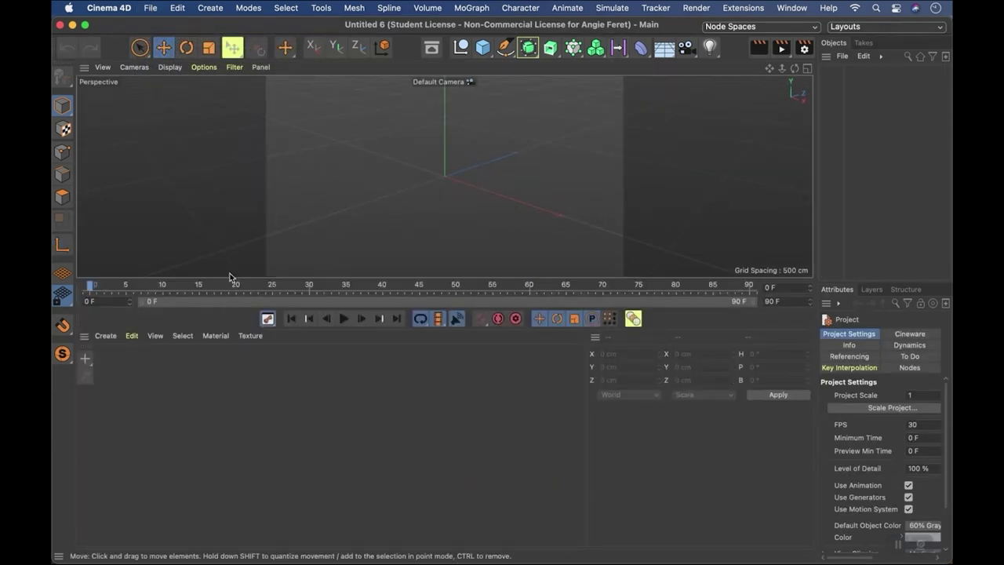
left_click_drag(229, 280, 229, 379)
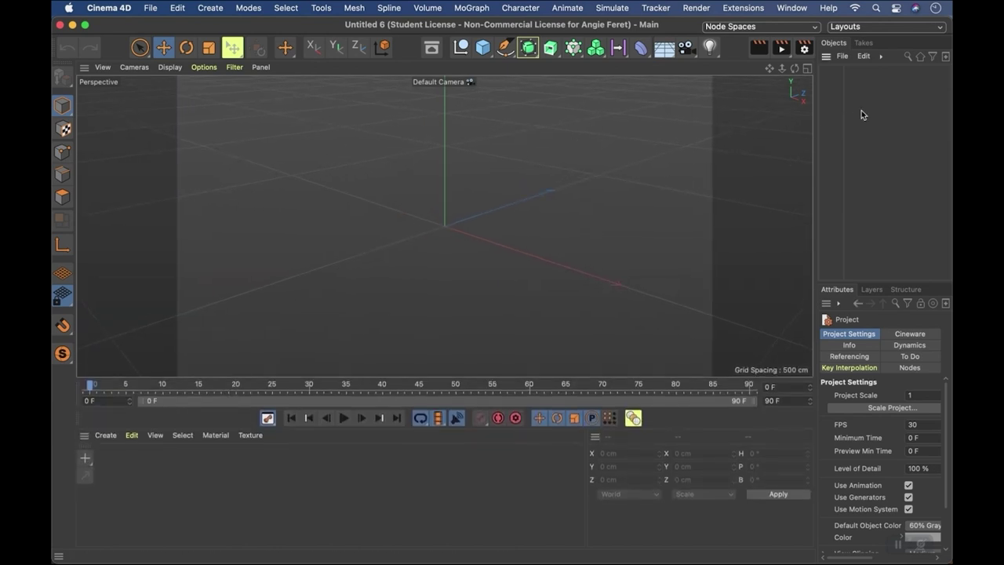
Add a Motion Tracker object and widen the Attributes panel.
left_click(656, 8)
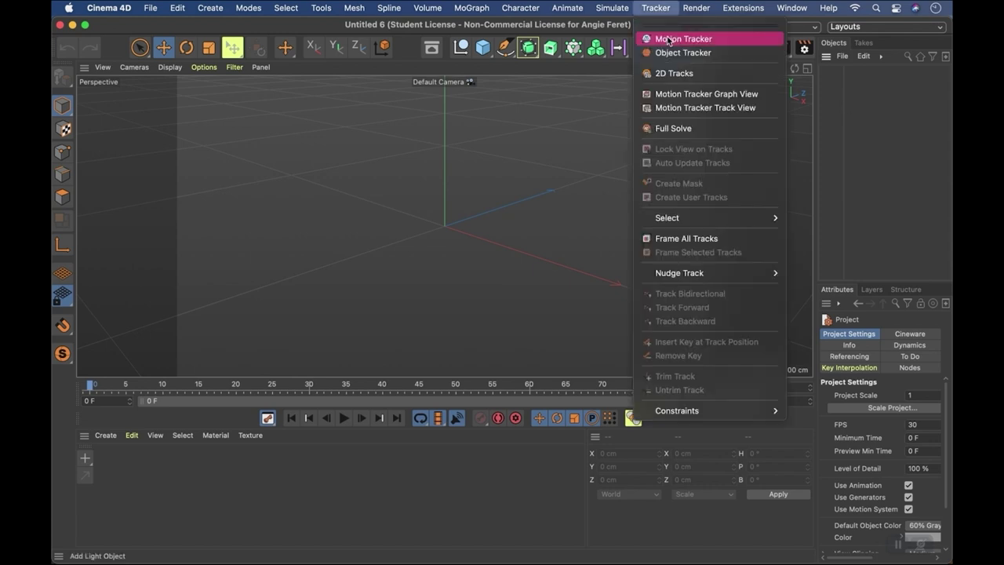
left_click(669, 39)
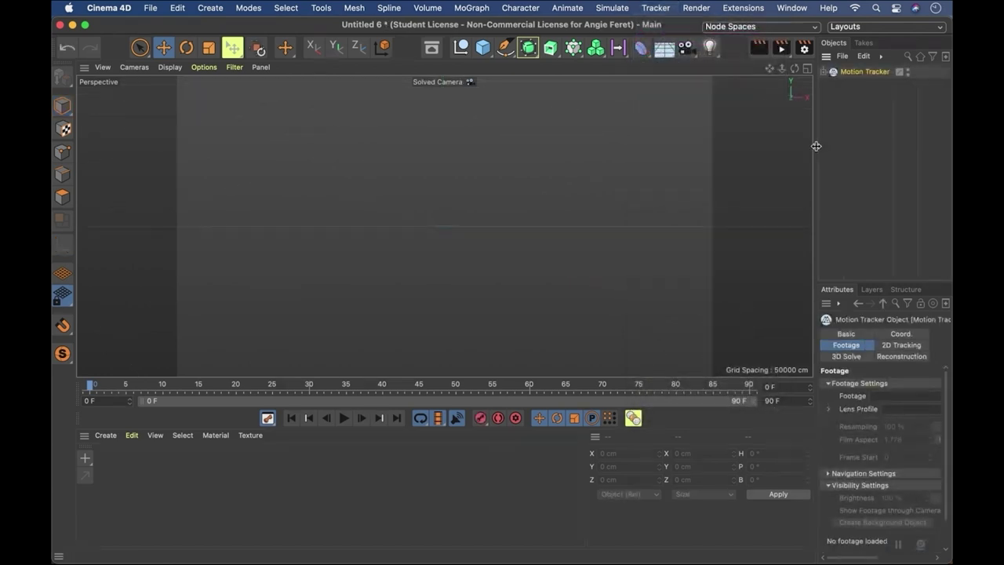
left_click_drag(814, 145, 693, 142)
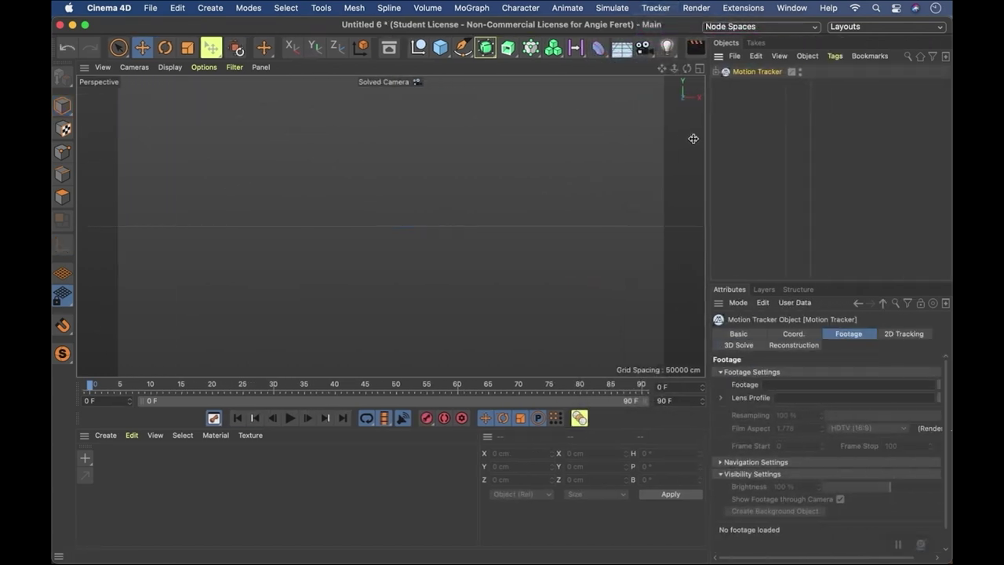
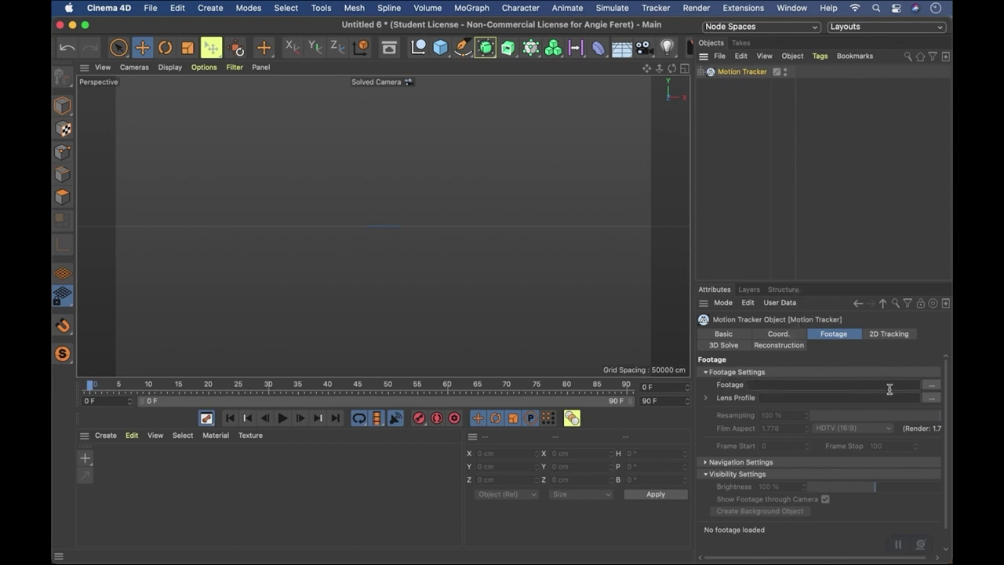
Load the Batmobile_StreetNight JPG sequence, starting at StreetNight_1978857.jpg, as the Motion Tracker footage.
left_click(931, 392)
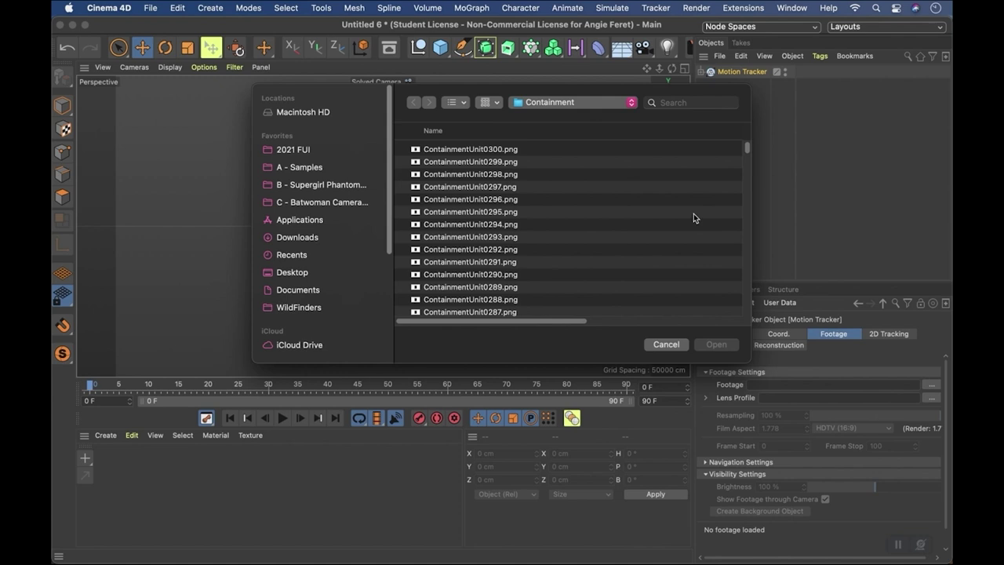
left_click(298, 203)
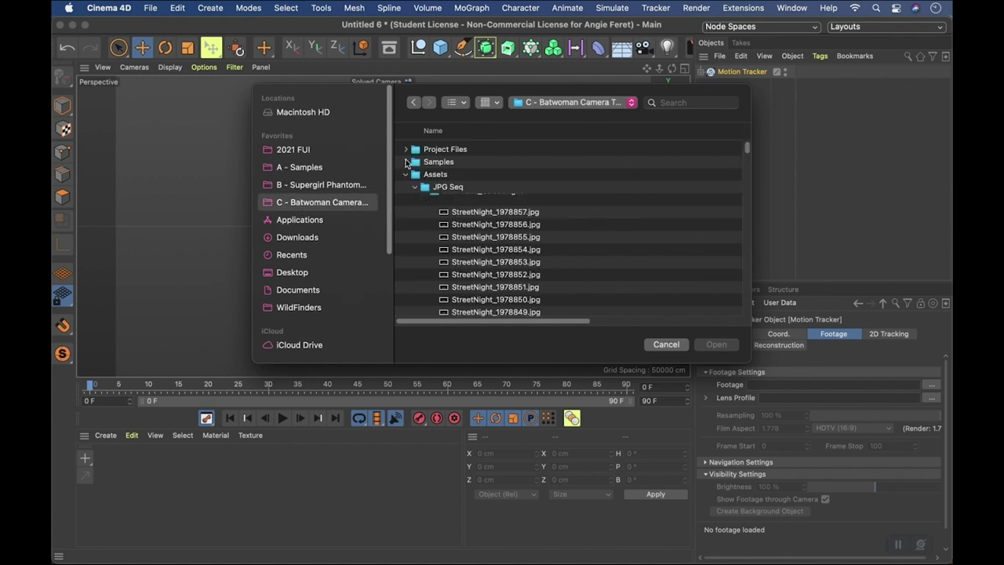
left_click(480, 214)
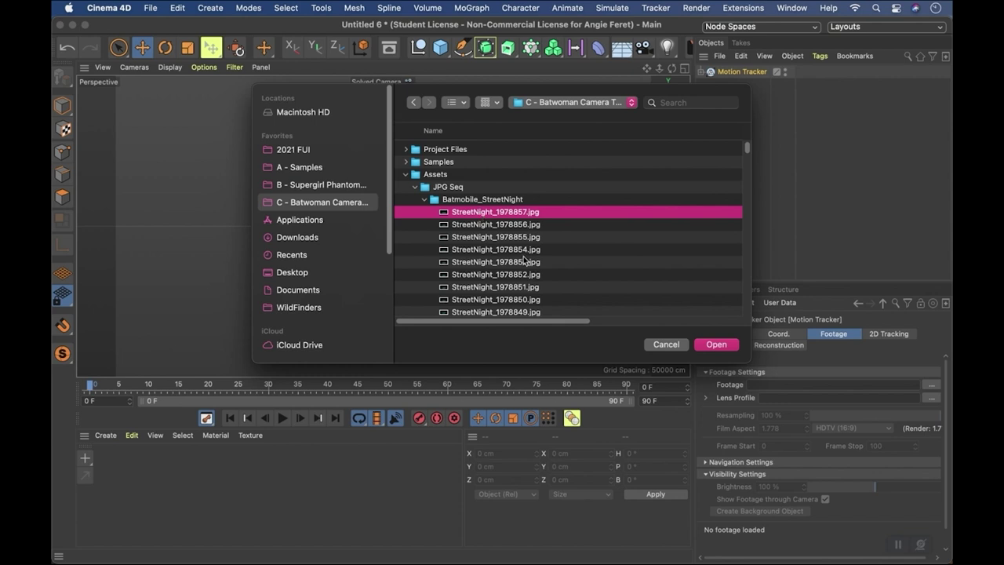
scroll(523, 259, "down", 10)
scroll(524, 259, "up", 6)
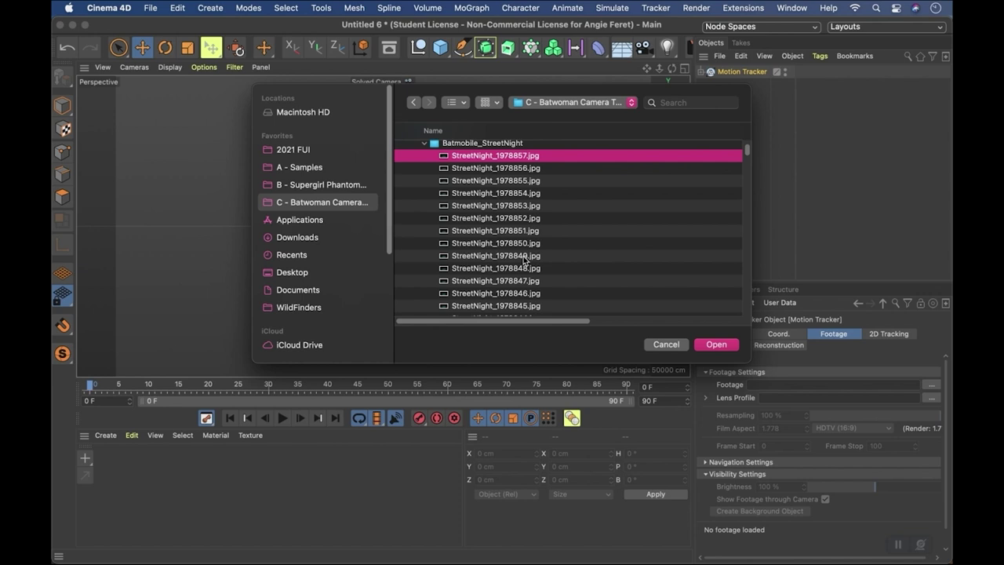
left_click(717, 344)
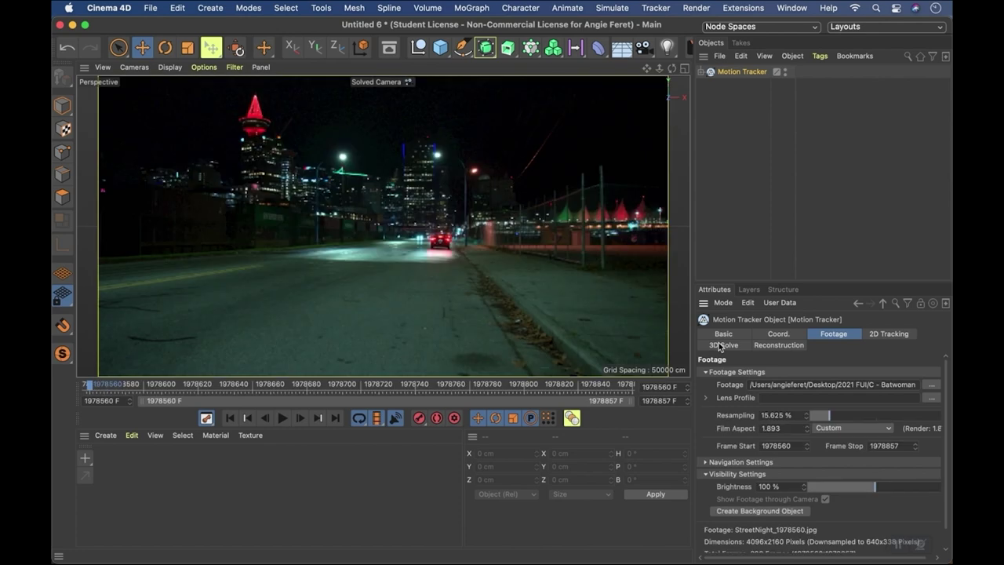
Scrub the StreetNight footage and raise its resampling to 100 % for full 4096x2160 resolution.
left_click_drag(91, 384, 218, 423)
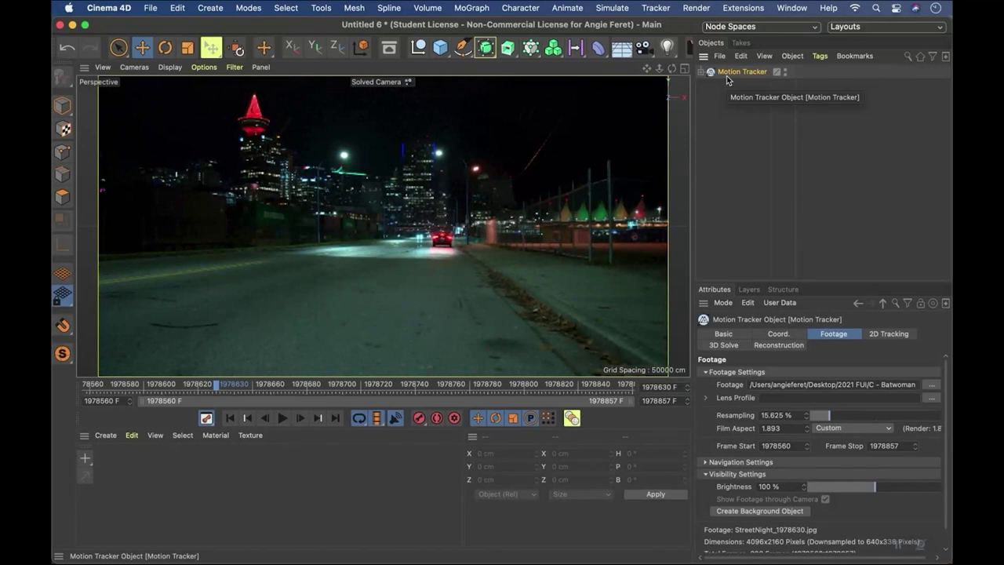
left_click_drag(830, 414, 951, 419)
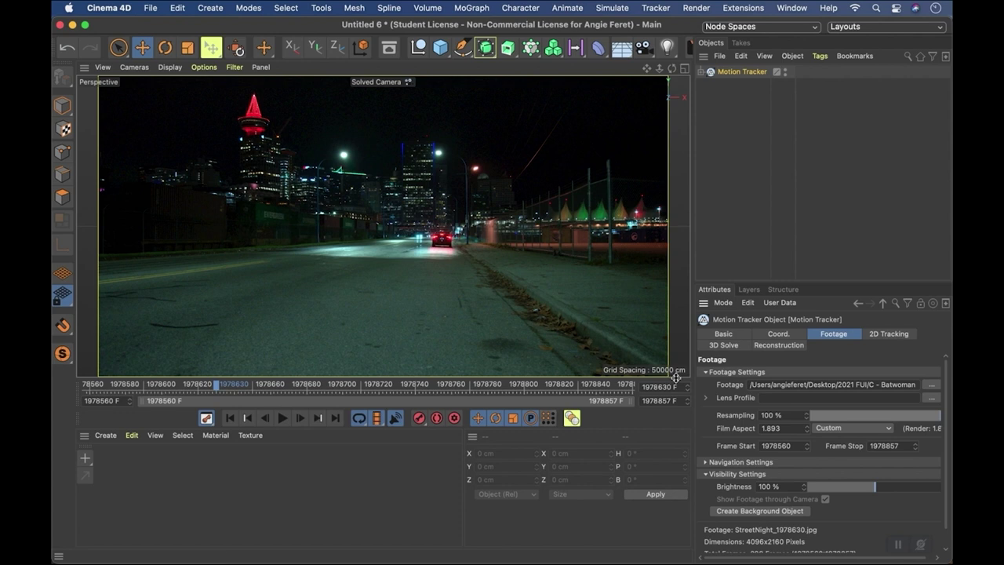
left_click(854, 385)
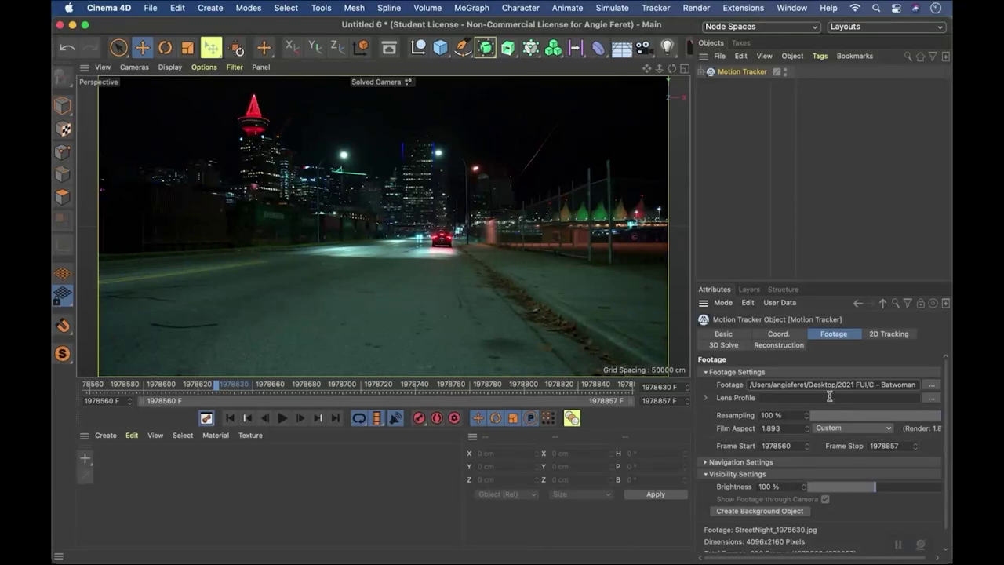
scroll(830, 344, "down", 2)
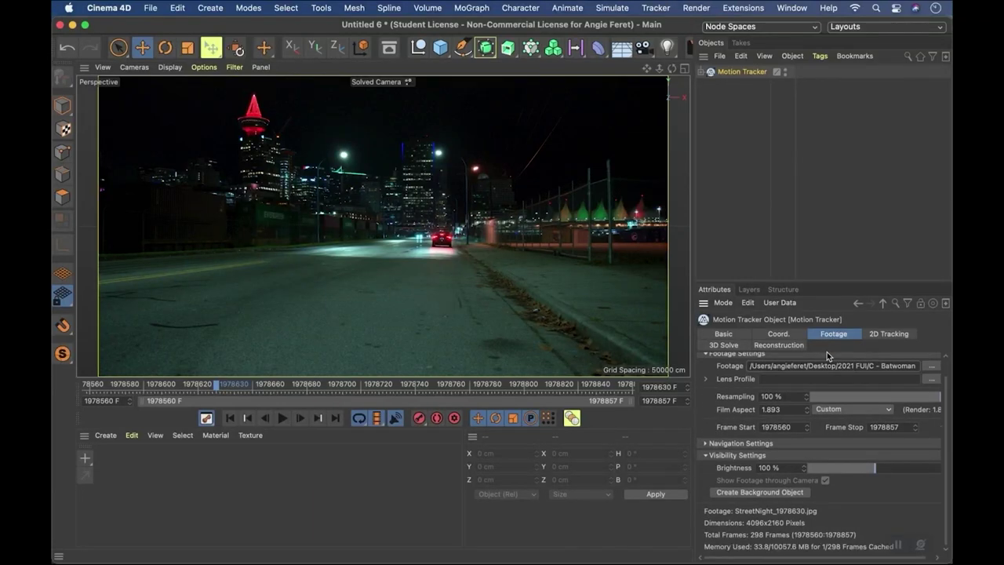
Create a Background object with the StreetNight material, check it, then reselect Motion Tracker.
left_click(758, 495)
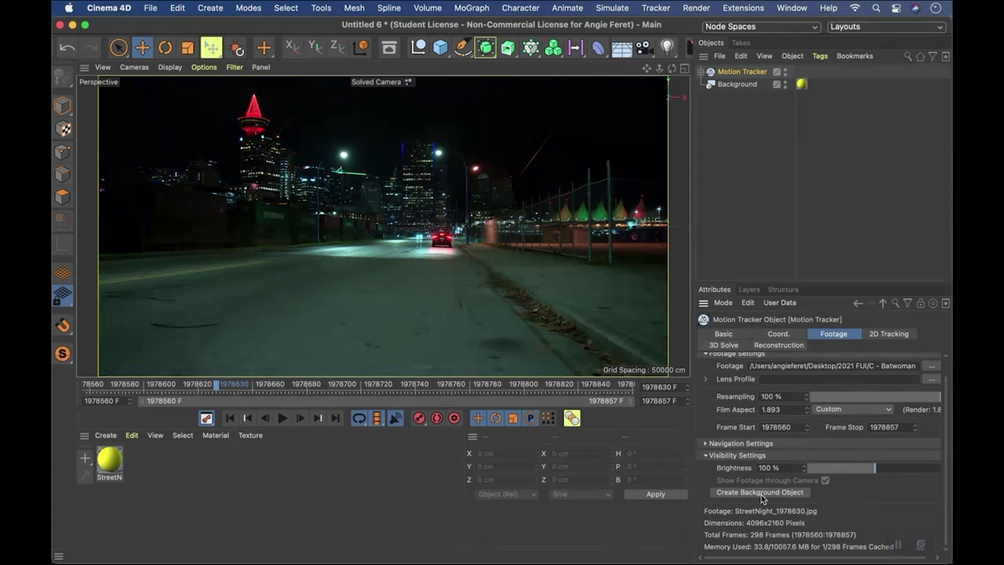
left_click(727, 84)
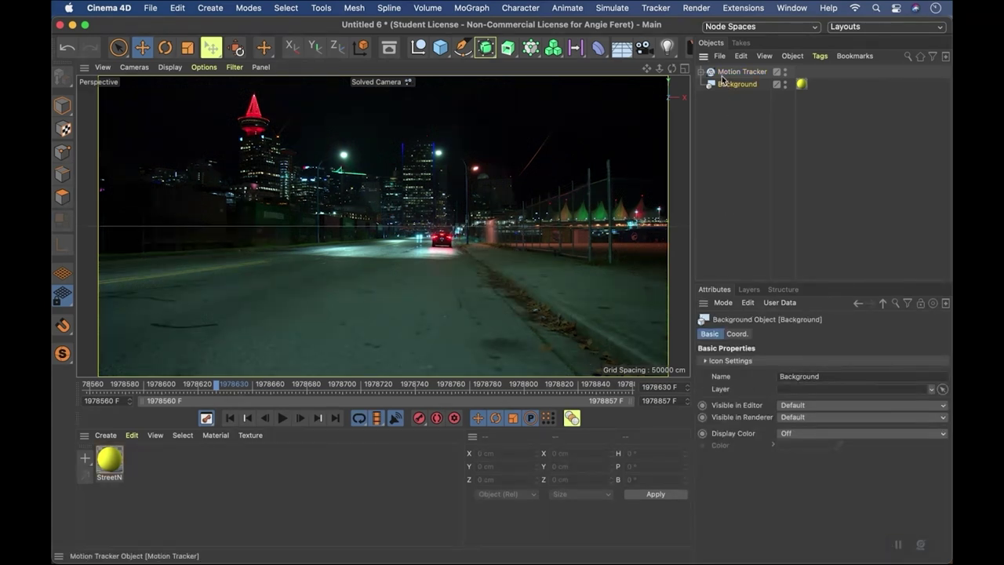
left_click(743, 73)
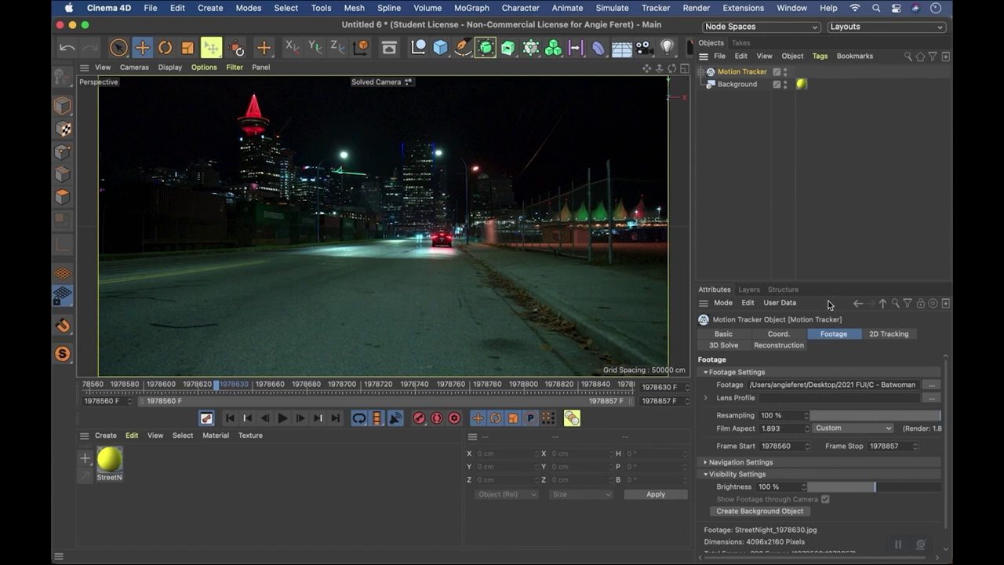
In 2D Tracking, set Number of Tracks to 800 and Minimum Spacing to 10.
left_click(899, 334)
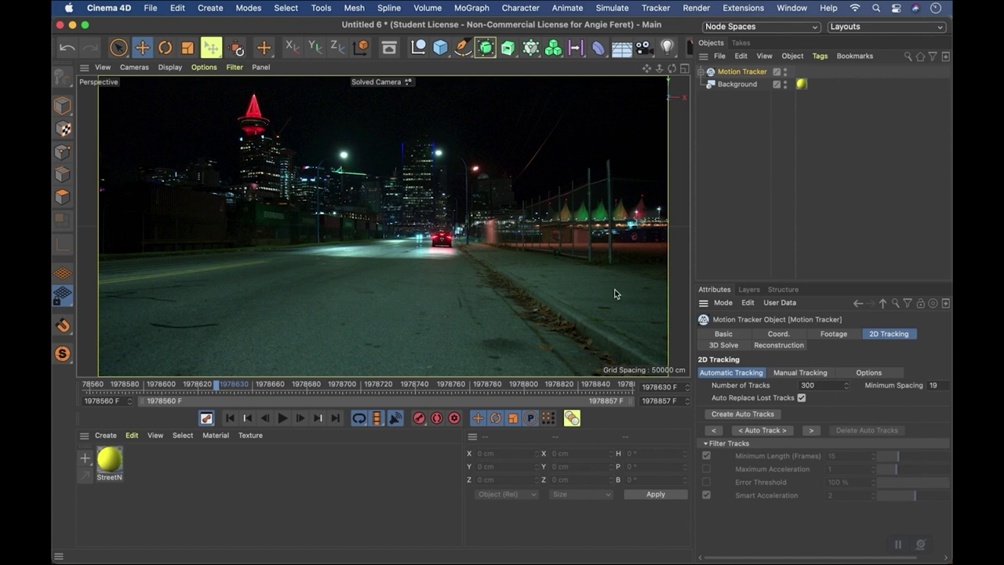
left_click_drag(691, 261, 635, 261)
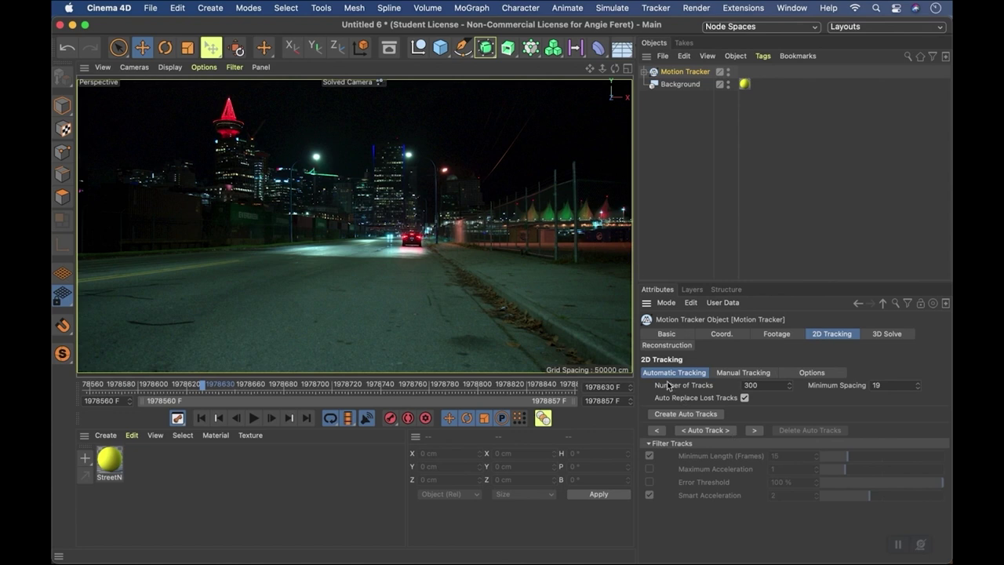
double_click(769, 385)
type("800")
left_click(891, 382)
double_click(871, 384)
type("10")
key("Return")
Scrub through the StreetNight footage frames, then bring up the Window menu's open projects.
left_click(363, 385)
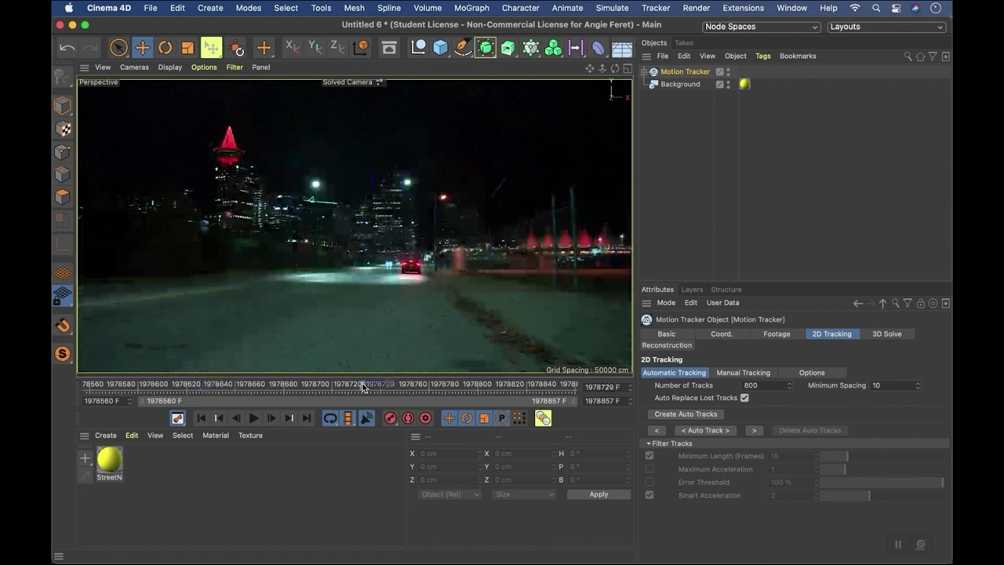
left_click(88, 384)
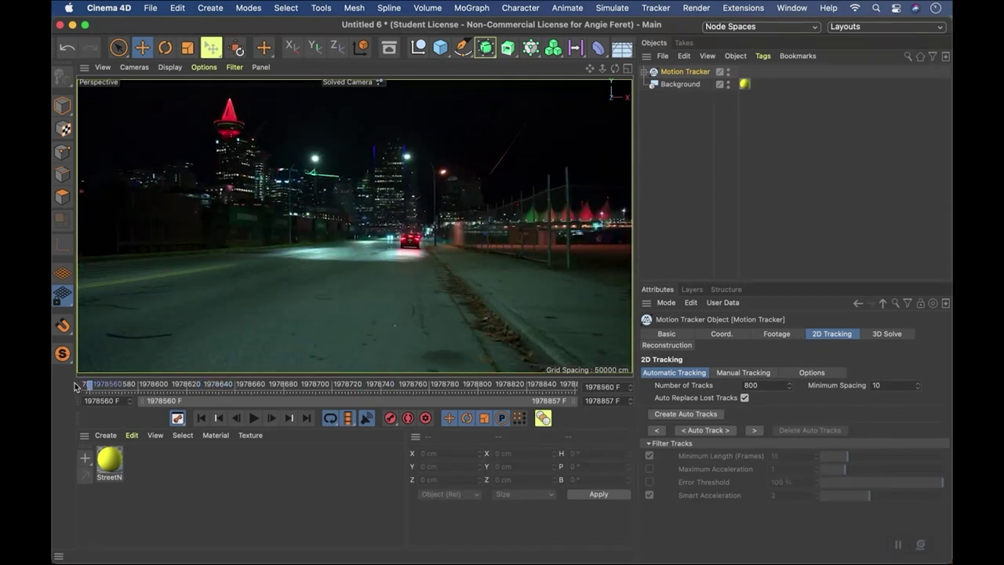
left_click(368, 386)
left_click_drag(367, 386, 459, 388)
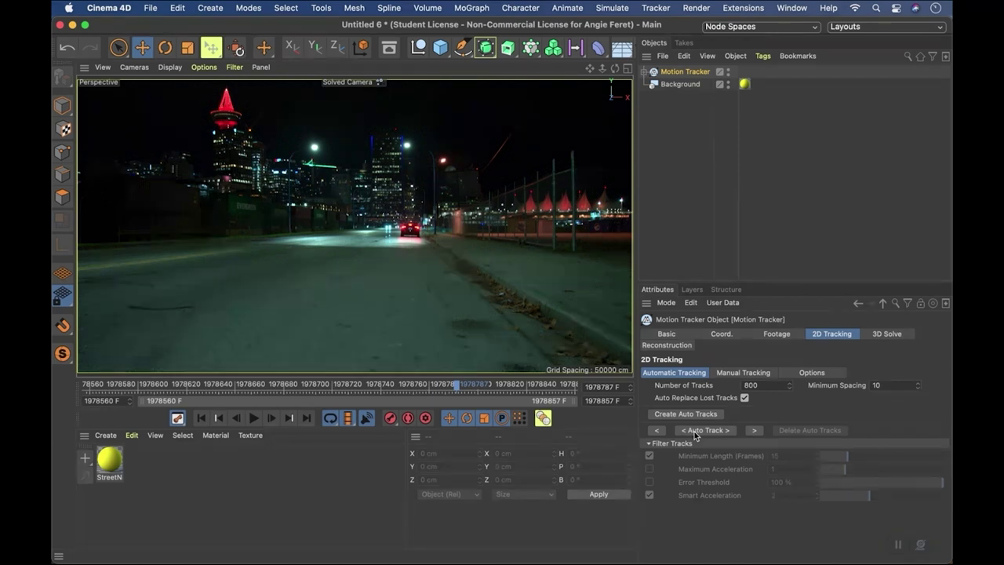
left_click(793, 8)
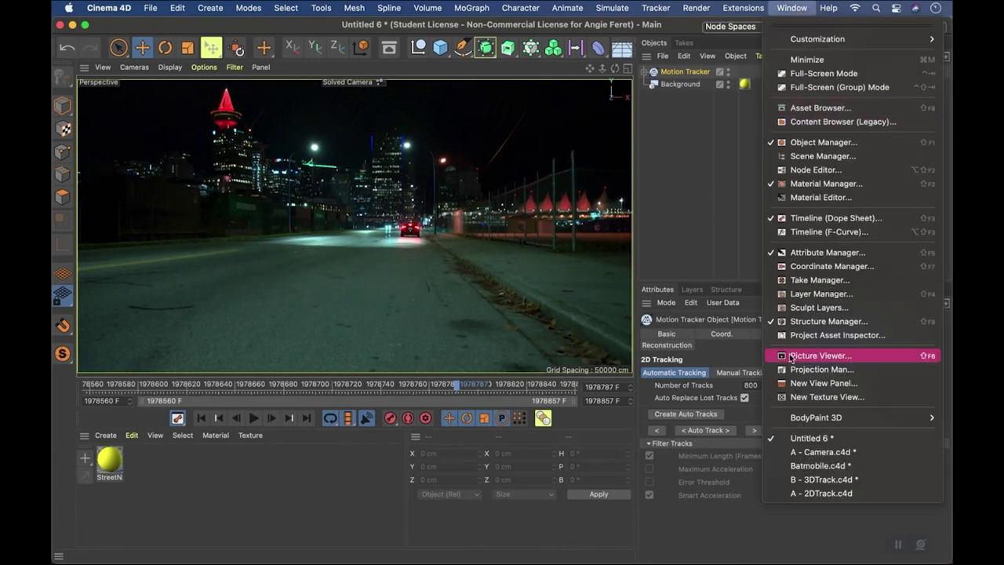
Switch to A - 2DTrack.c4d, scrub and play its tracked footage, and view 2D tracking Options.
left_click(810, 493)
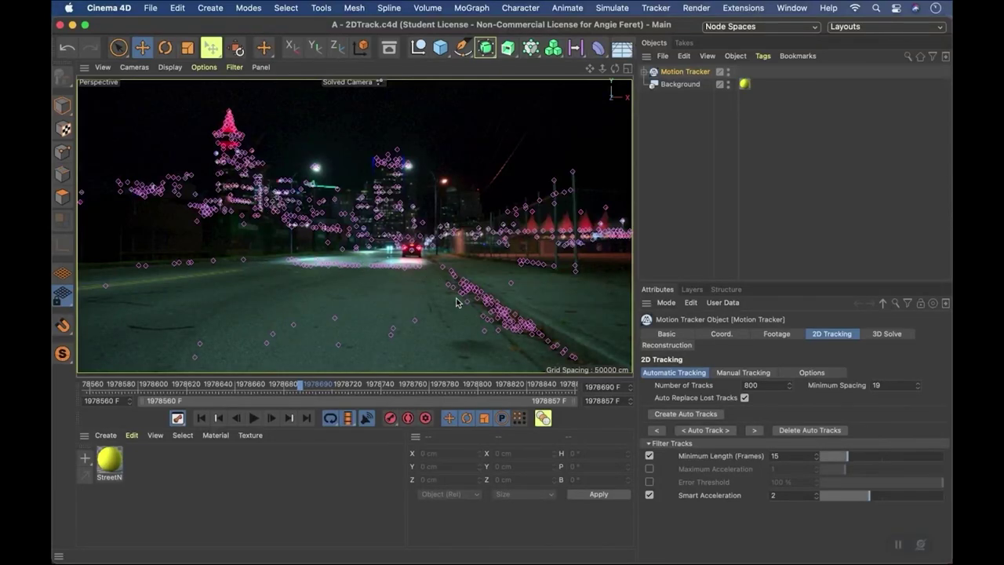
left_click(416, 384)
left_click_drag(417, 385, 350, 388)
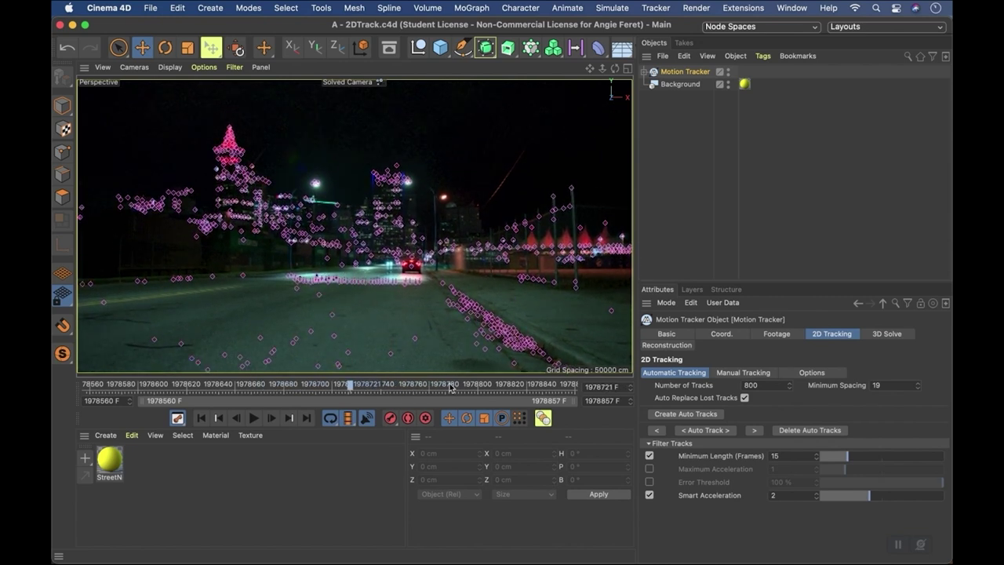
key("F8")
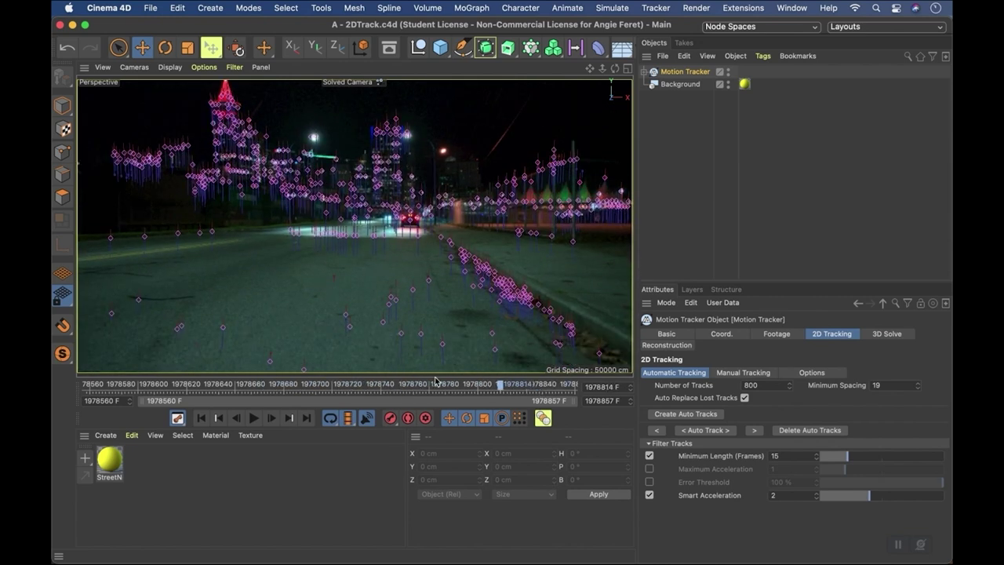
left_click_drag(436, 383, 376, 384)
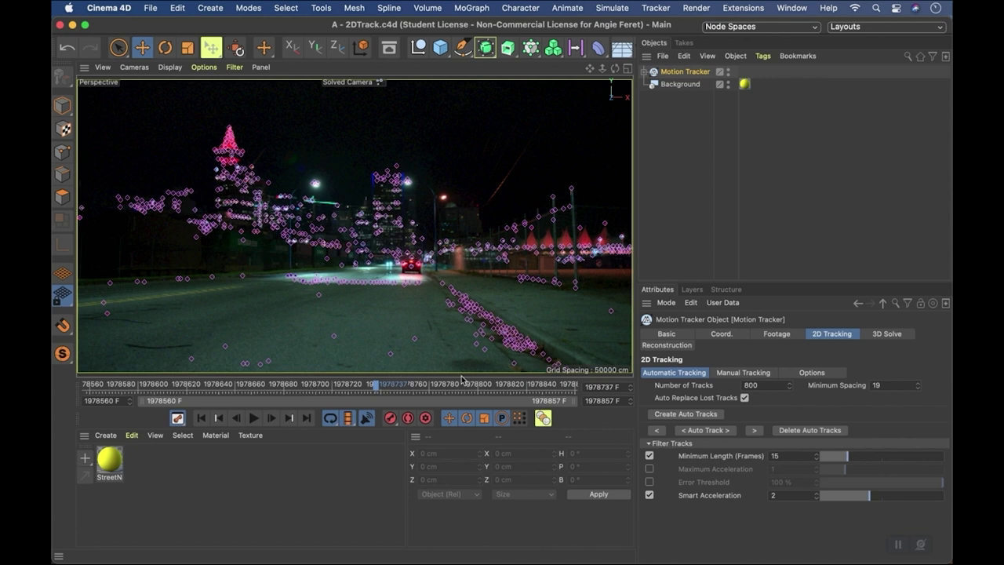
left_click(520, 390)
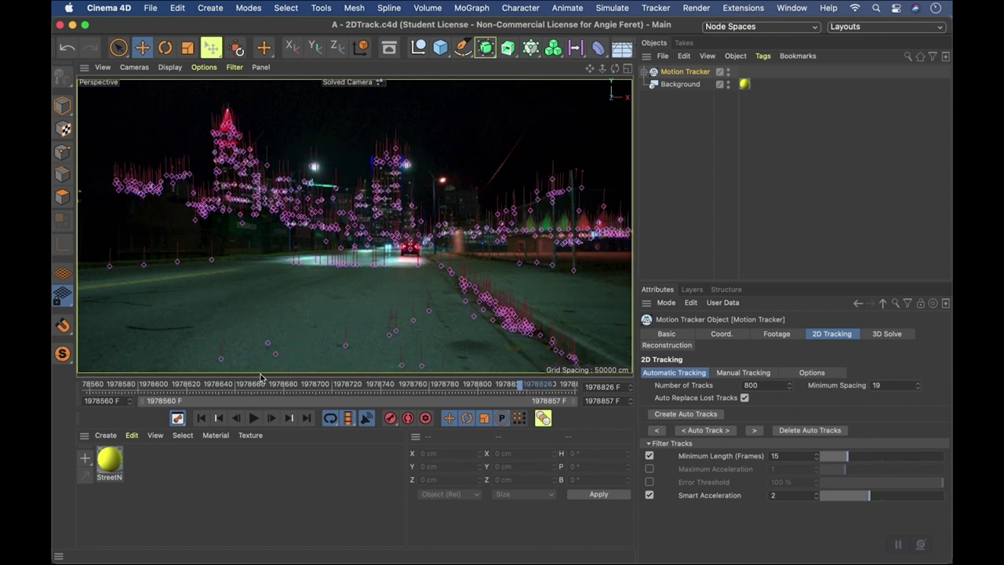
left_click(221, 384)
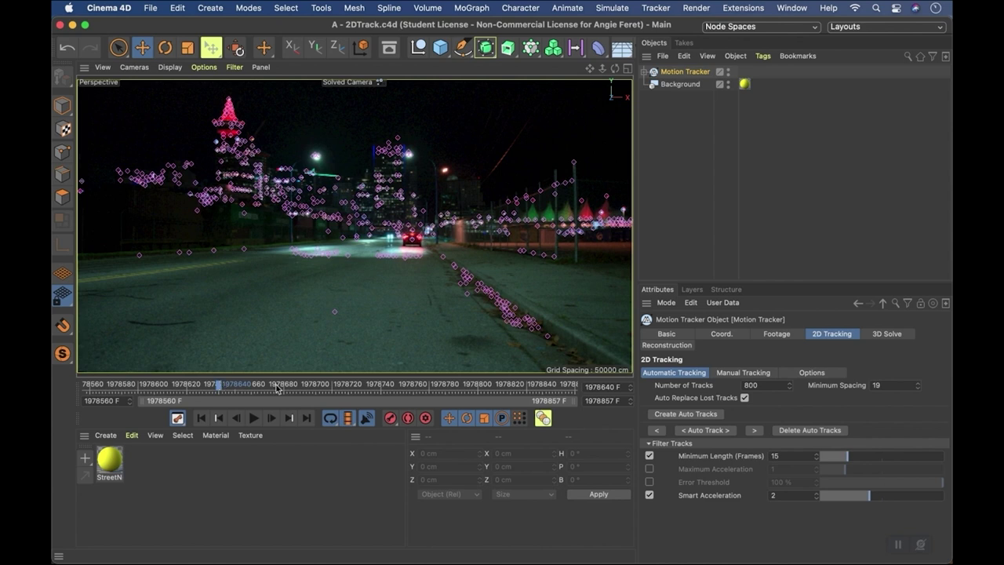
left_click(818, 375)
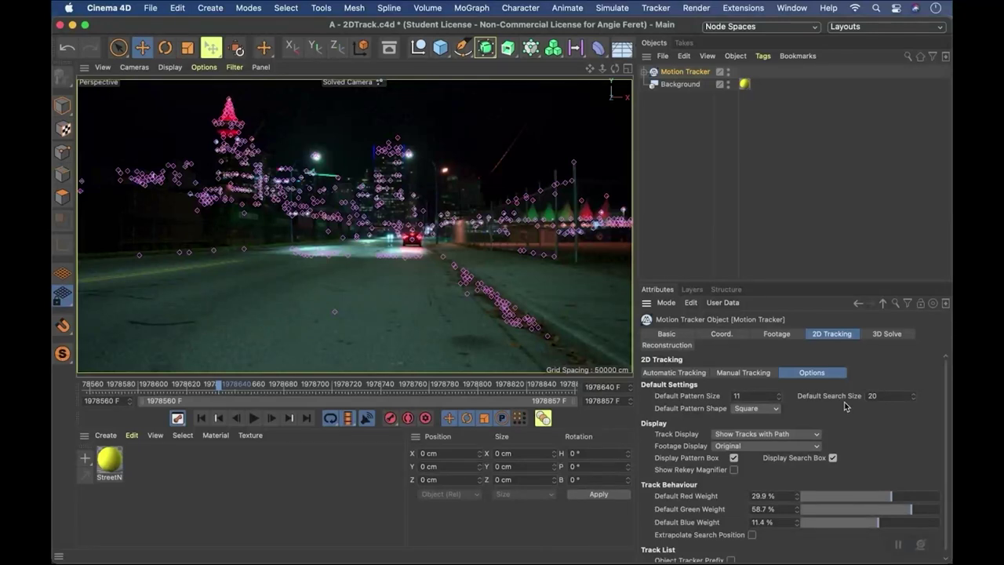
Set Default Pattern Size 25 and Default Search Size 100, then show the 3D Solve settings.
left_click_drag(753, 396, 695, 398)
type("25")
left_click(883, 395)
type("100")
left_click(889, 335)
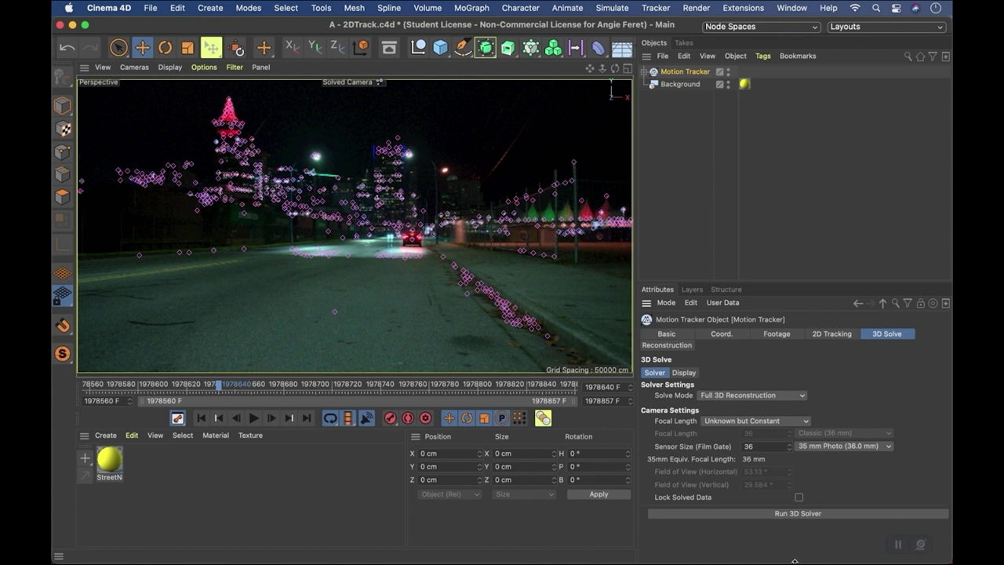
Open the B - 3DTrack.c4d project from the Window menu.
left_click(788, 8)
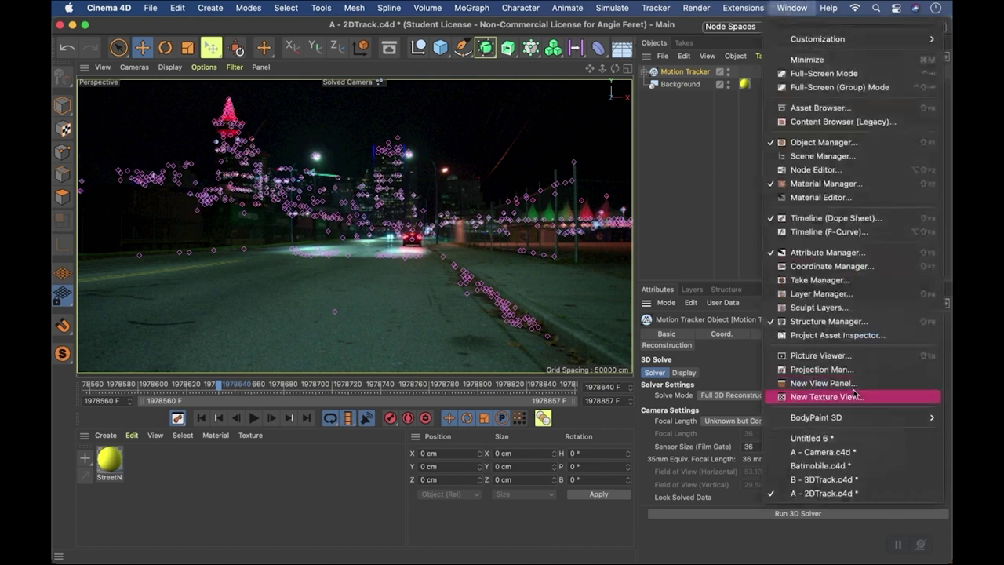
left_click(842, 478)
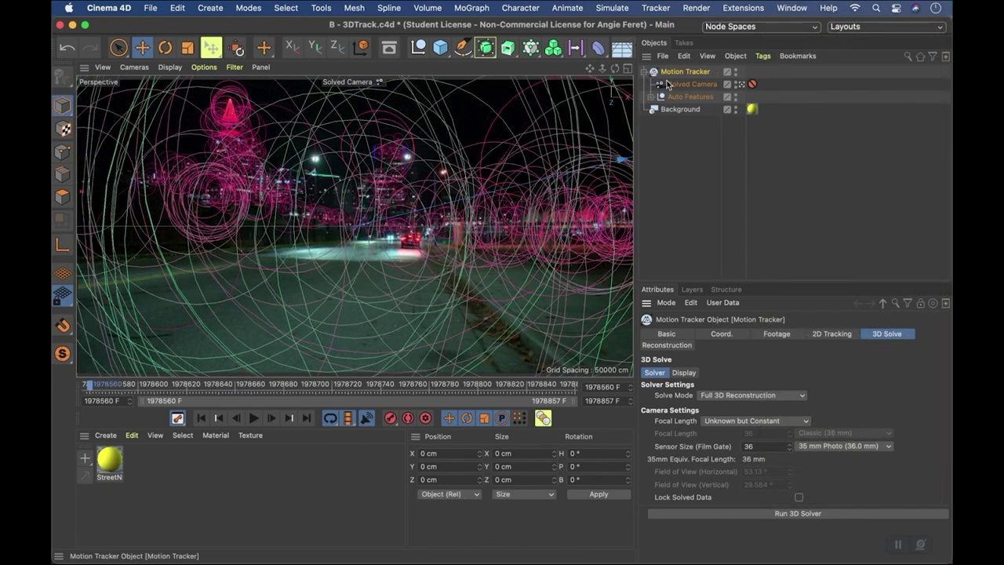
View the solved scene from the default camera, then show the Motion Tracker's Basic properties.
left_click(738, 83)
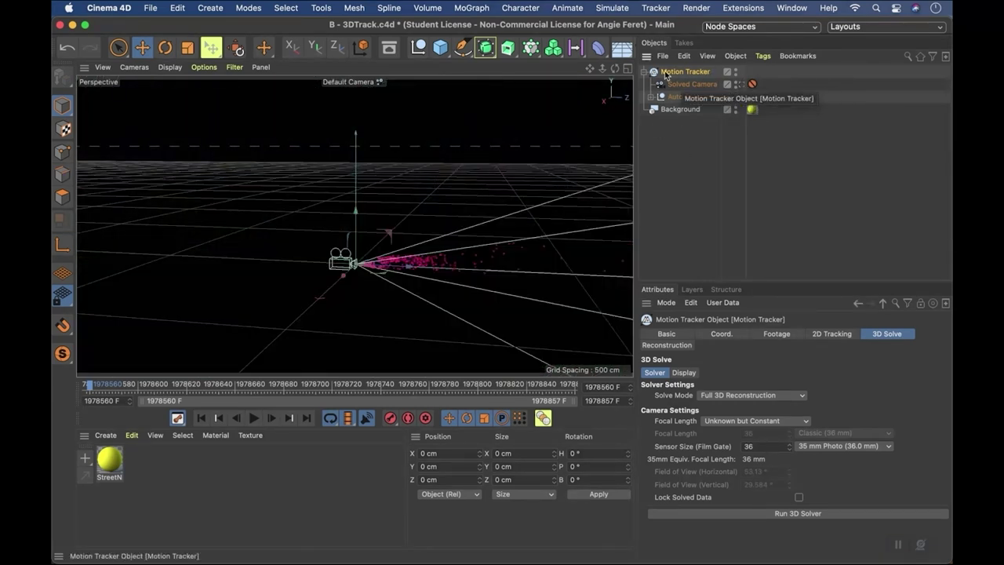
mouse_move(592, 69)
left_mouse_down()
mouse_move(352, 224)
mouse_move(592, 70)
mouse_move(353, 224)
mouse_move(615, 69)
mouse_move(353, 224)
mouse_move(601, 69)
left_mouse_up()
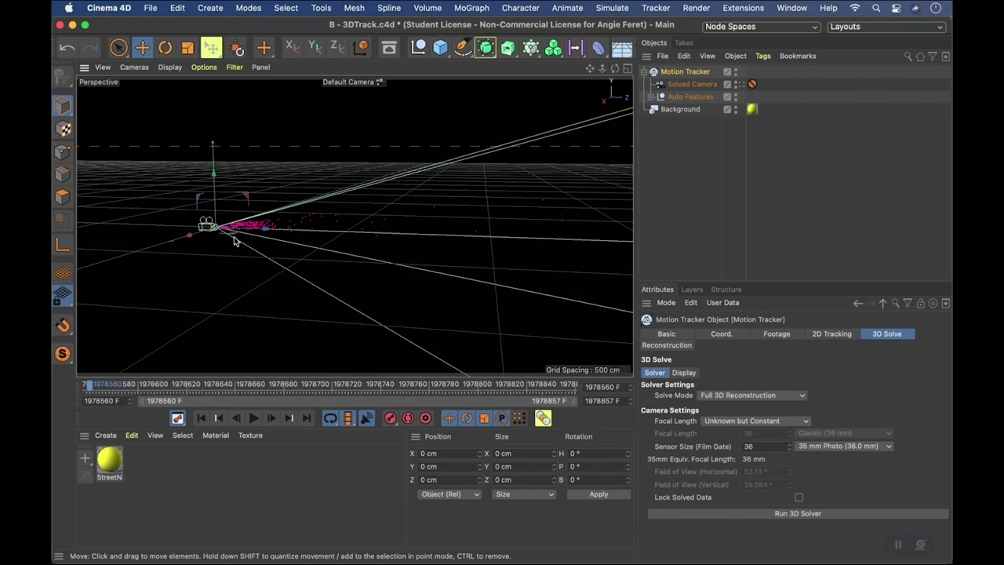
mouse_move(602, 70)
left_mouse_down()
mouse_move(618, 72)
mouse_move(589, 69)
left_mouse_up()
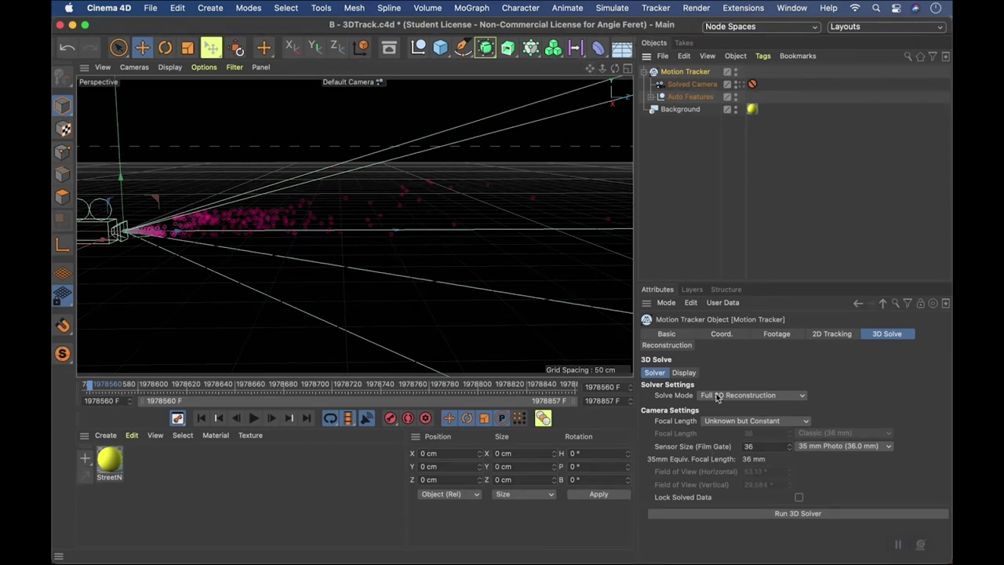
left_click(667, 334)
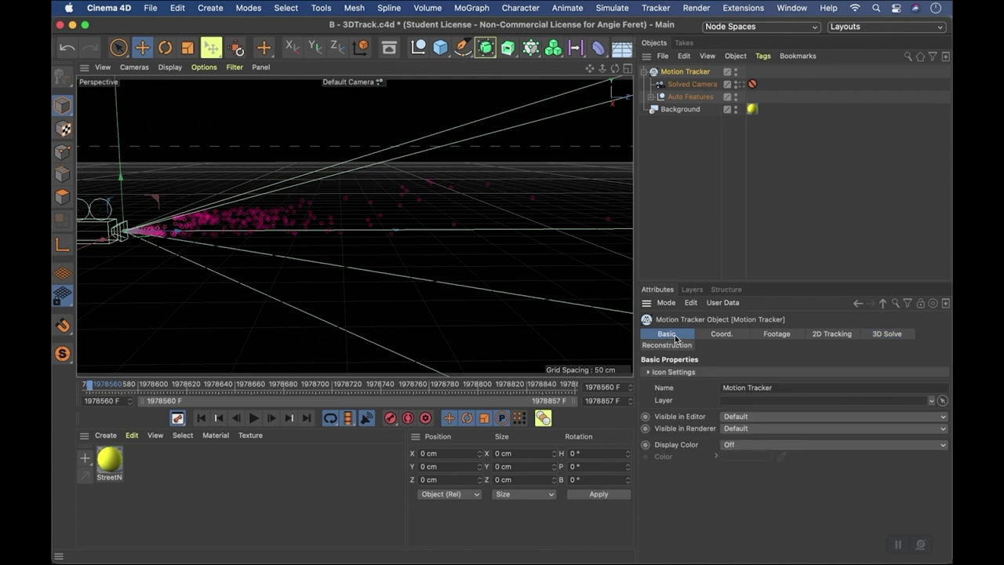
Check the 2D Tracking and Footage tabs, then look through the Solved Camera at the street footage.
left_click(832, 336)
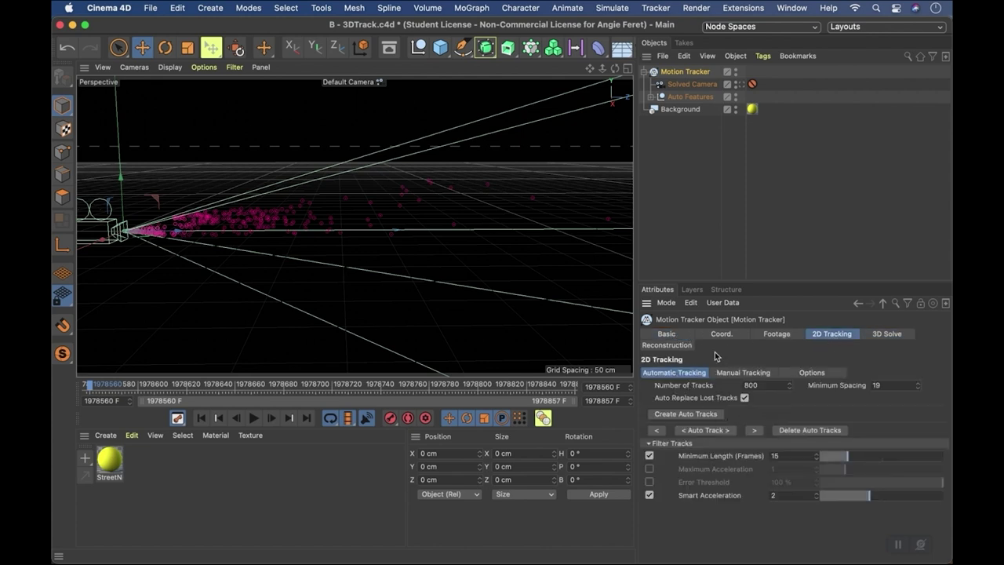
left_click(789, 338)
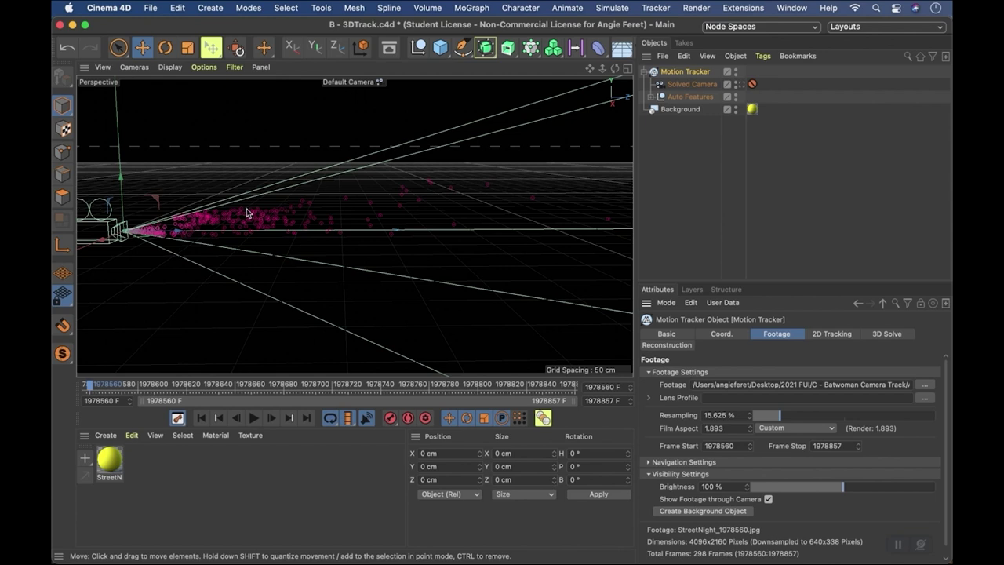
left_click(749, 83)
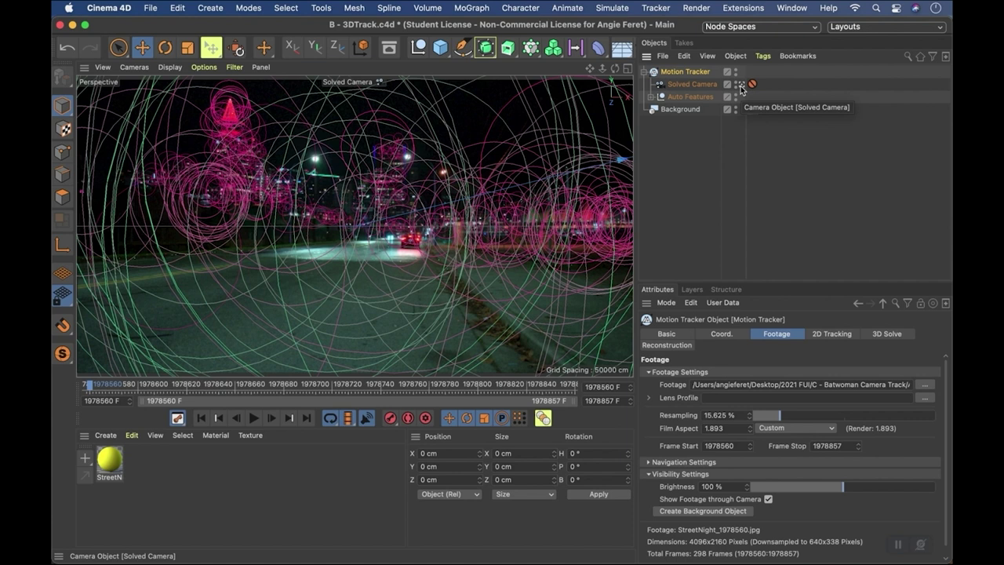
Copy the Batmobile null from Batmobile.c4d and bring it back into B - 3DTrack.c4d.
left_click(805, 8)
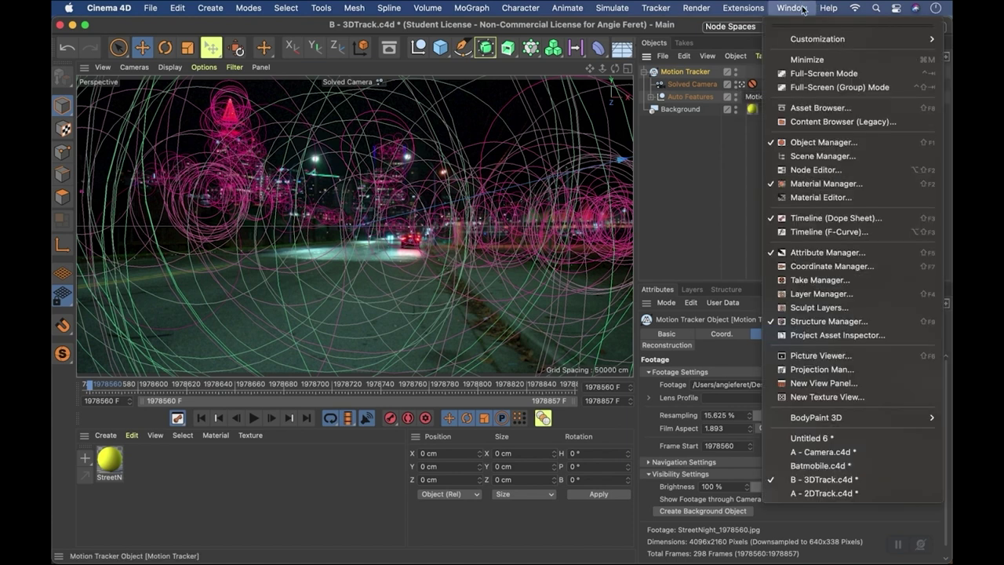
left_click(818, 465)
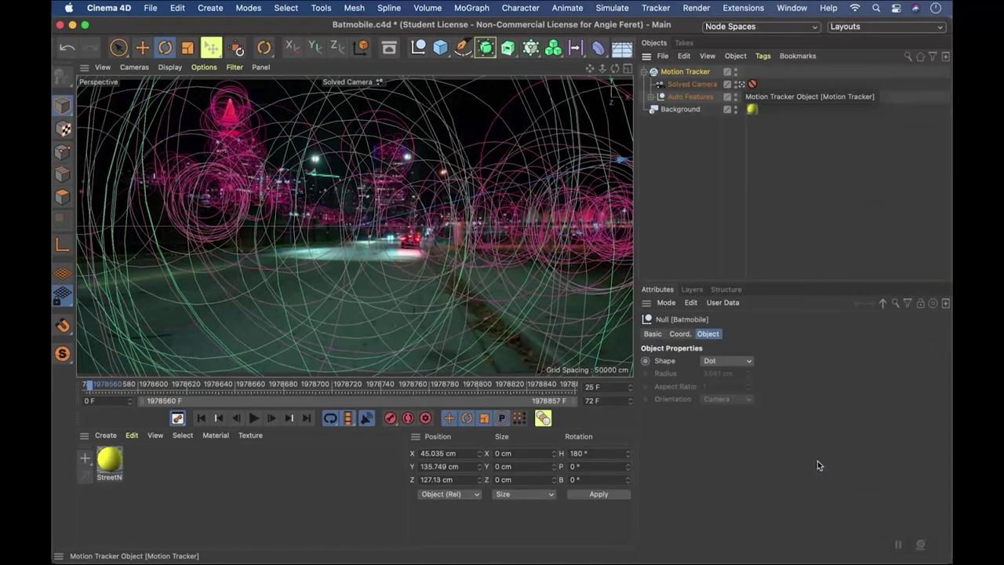
left_click(681, 99)
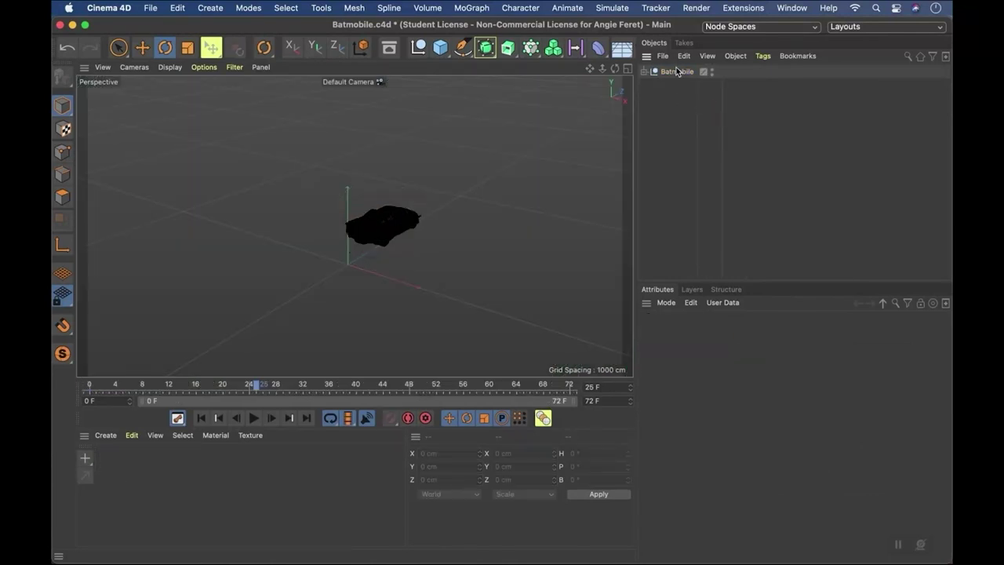
left_click(677, 71)
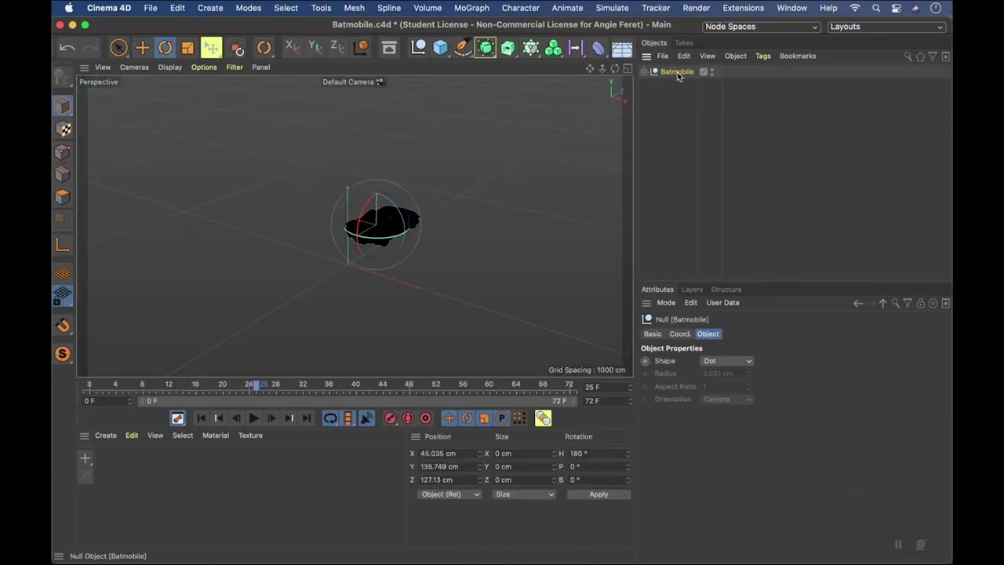
left_click(791, 8)
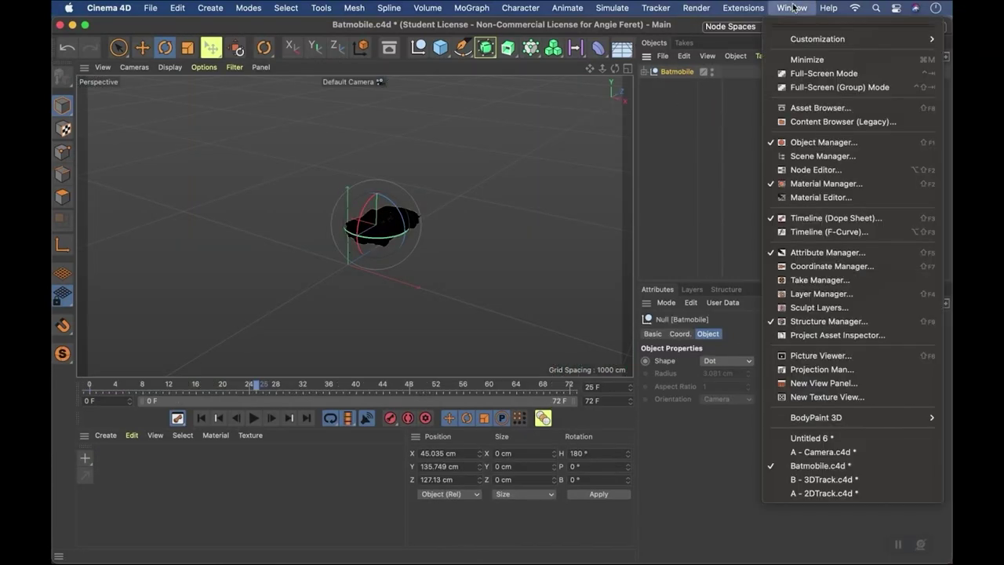
left_click(821, 484)
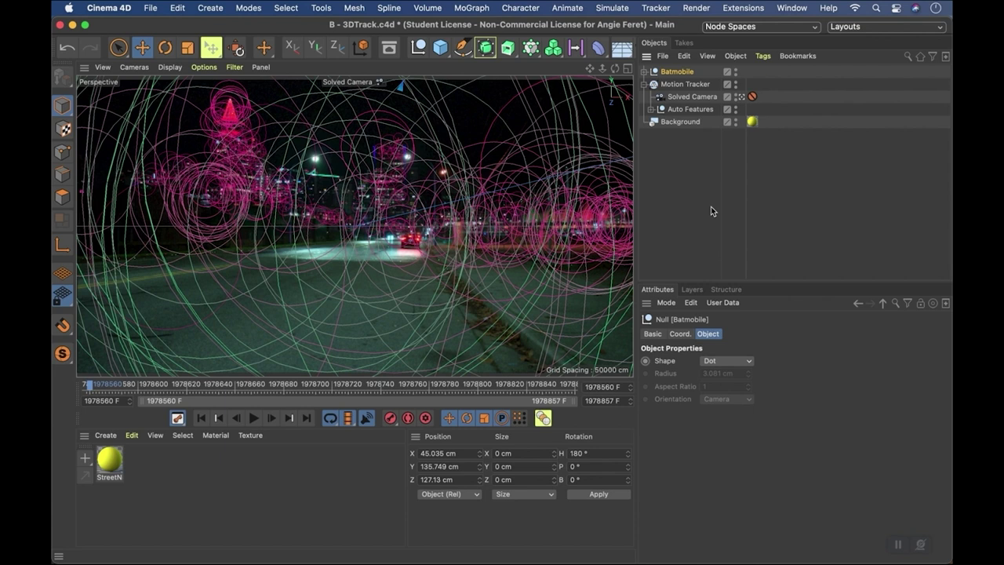
In the default camera, push the Batmobile down the road along Z and lower it.
left_click(742, 98)
left_click(742, 97)
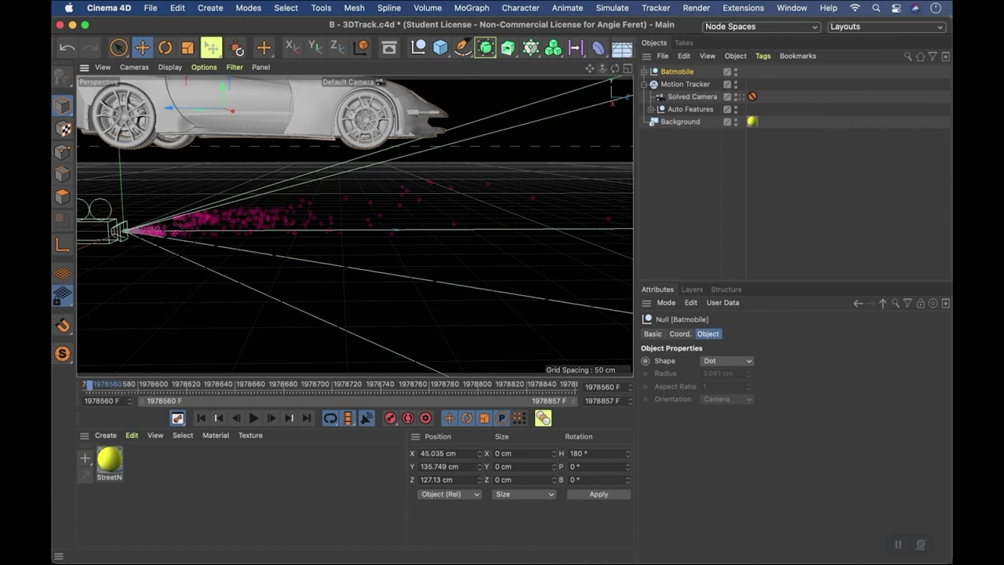
left_click_drag(602, 68, 580, 70)
left_click_drag(260, 186, 451, 186)
left_click_drag(502, 141, 496, 168)
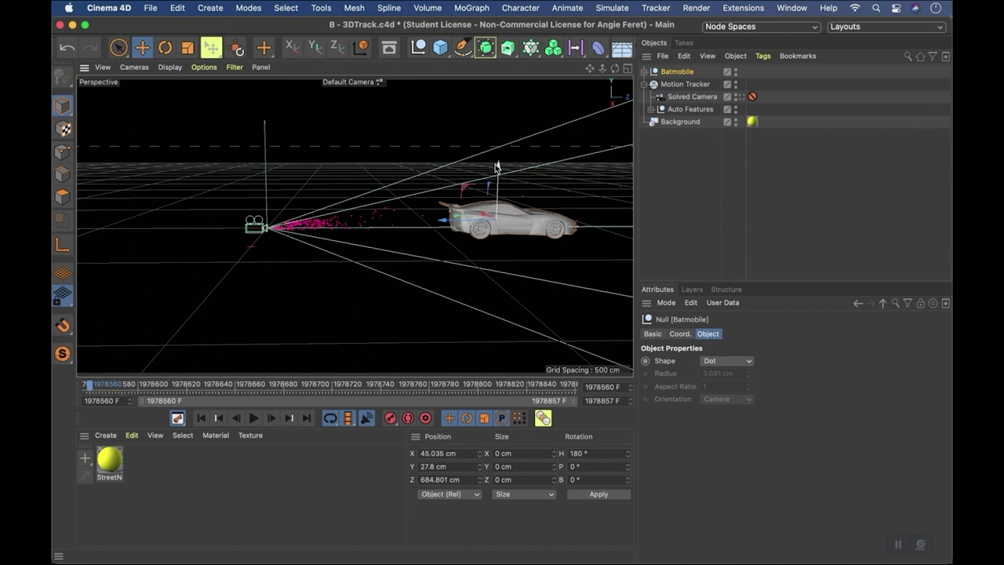
Orbit to an elevated view of car and camera, then look through the Solved Camera.
left_click_drag(615, 69, 354, 226)
left_click_drag(353, 226, 325, 258, "alt")
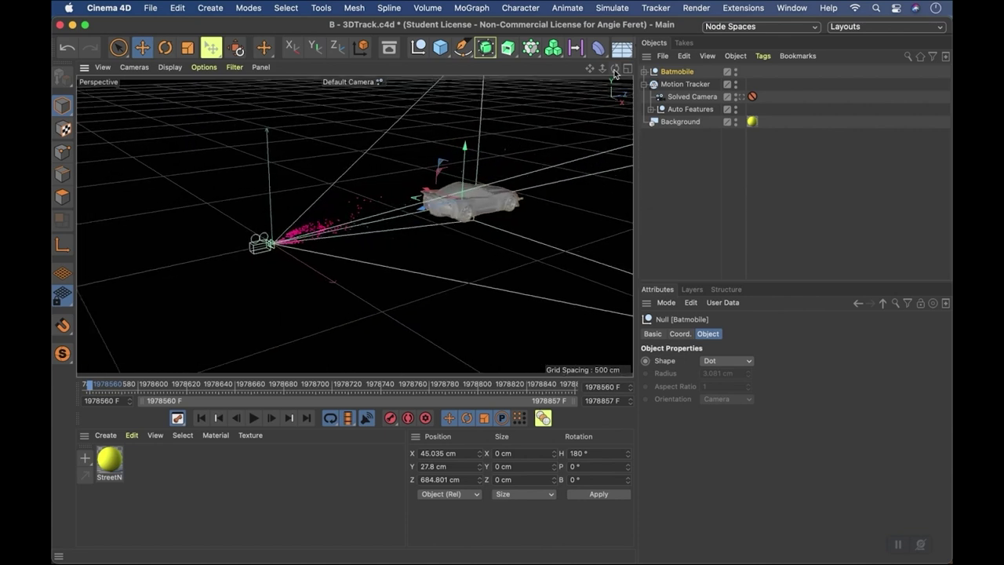
left_click(740, 97)
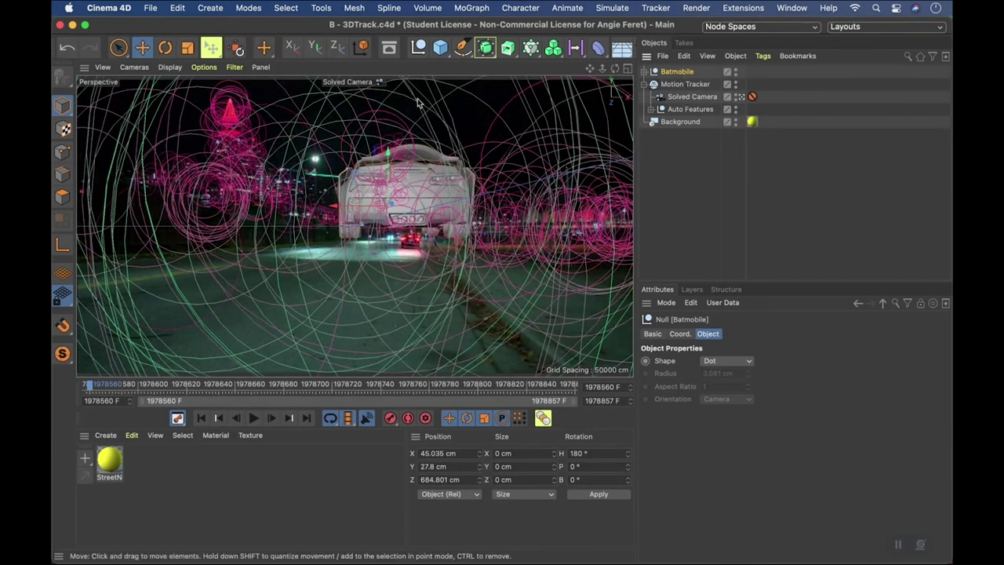
Lower the Batmobile onto the road at X -133.4, Y -58.192 cm and scrub to confirm placement.
left_click_drag(390, 154, 200, 272)
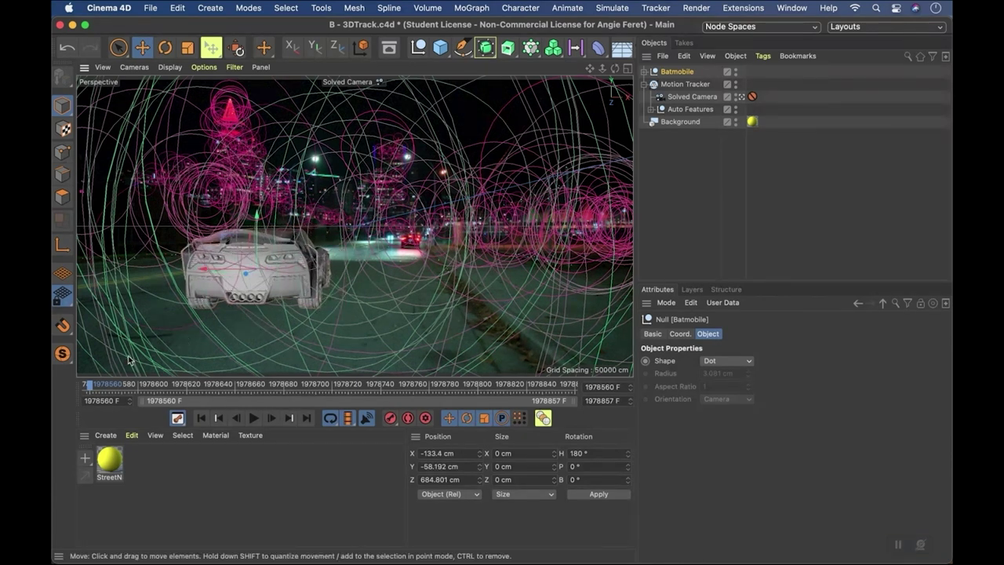
left_click(171, 384)
left_click_drag(258, 392, 491, 396)
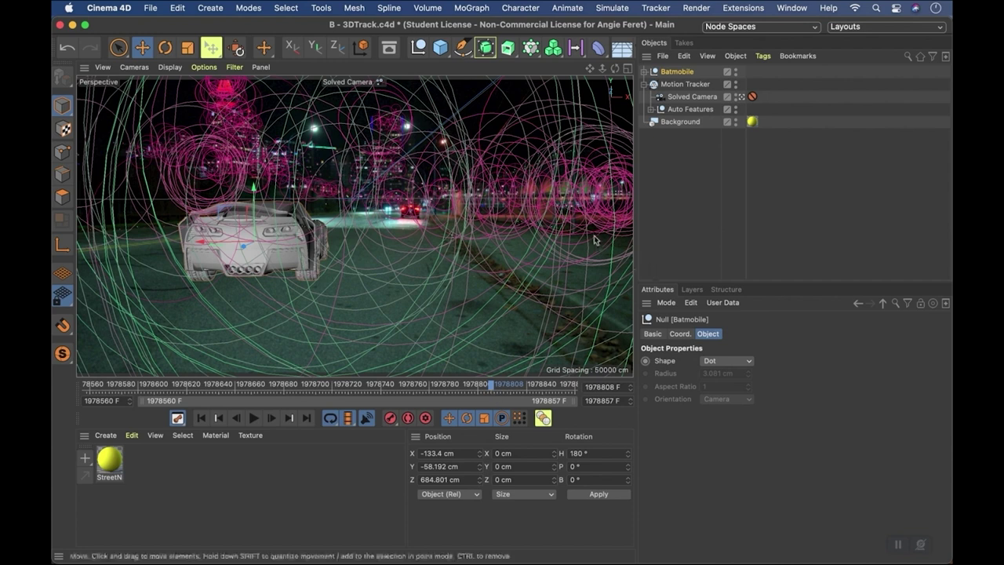
left_click_drag(635, 224, 805, 228)
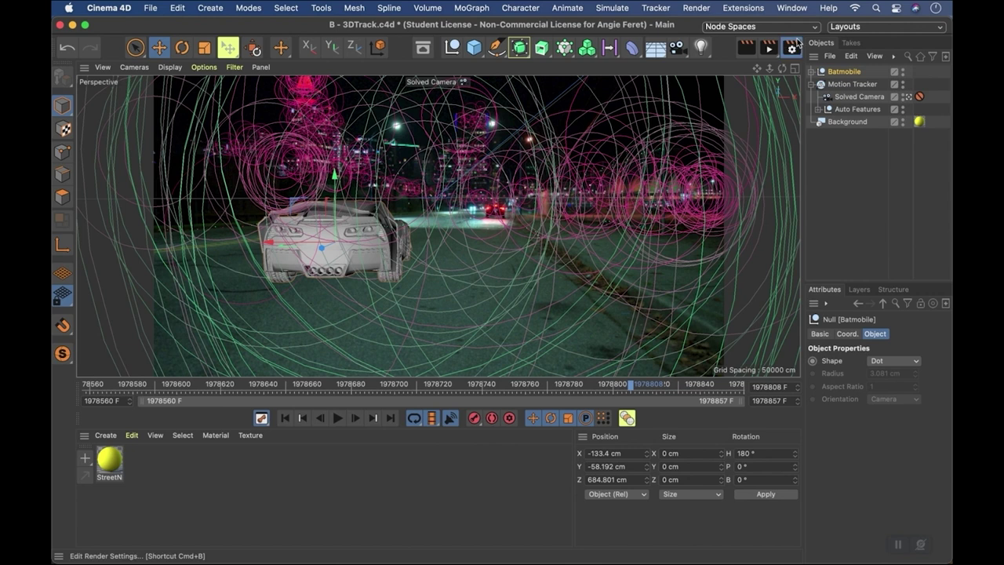
Add a Cel Renderer post effect in Render Settings with a black background colour.
left_click(795, 47)
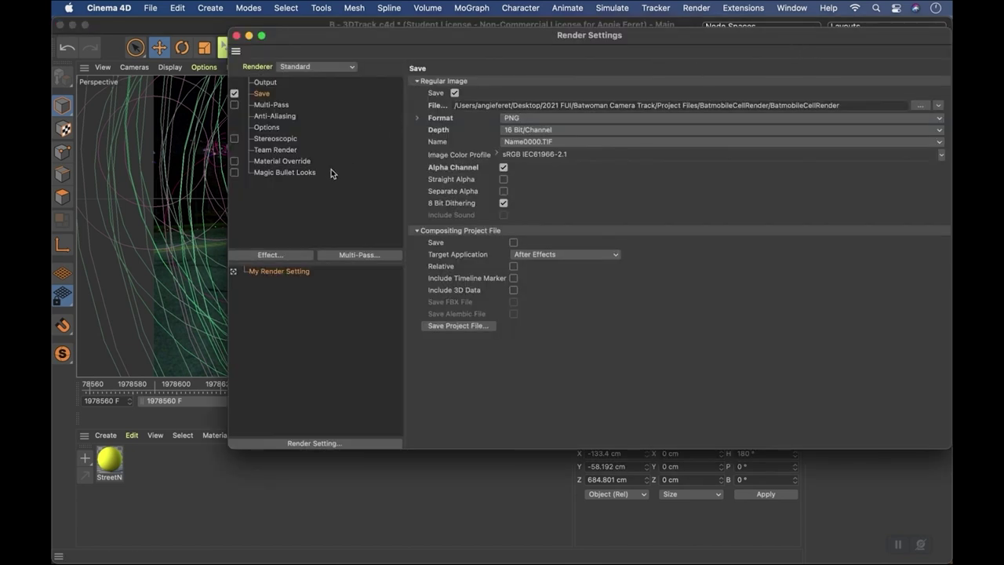
left_click(270, 254)
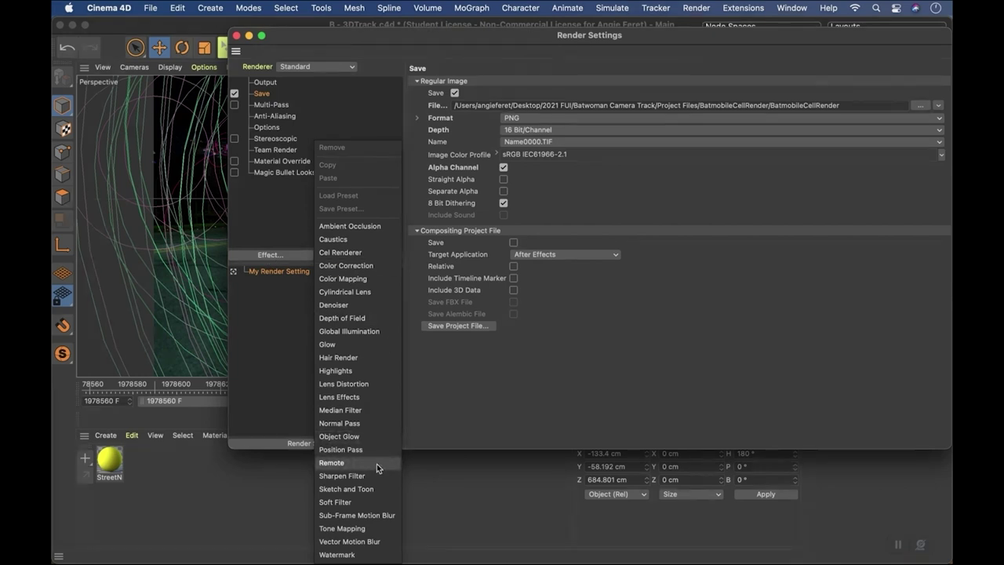
left_click(346, 253)
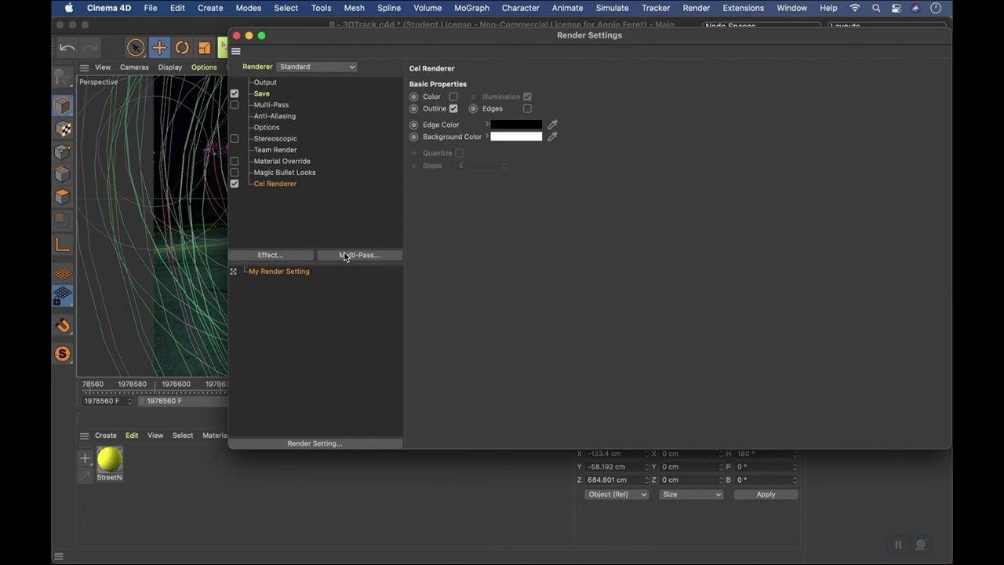
left_click(502, 138)
left_click_drag(502, 164, 424, 168)
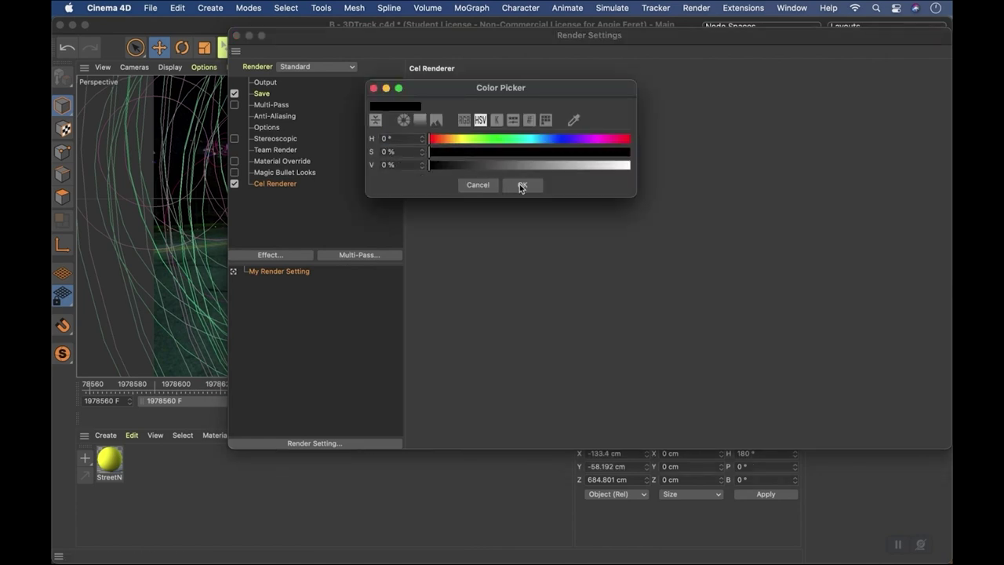
left_click(521, 185)
Set the Cel Renderer edge colour to white, enable Edges, and close Render Settings.
left_click(506, 123)
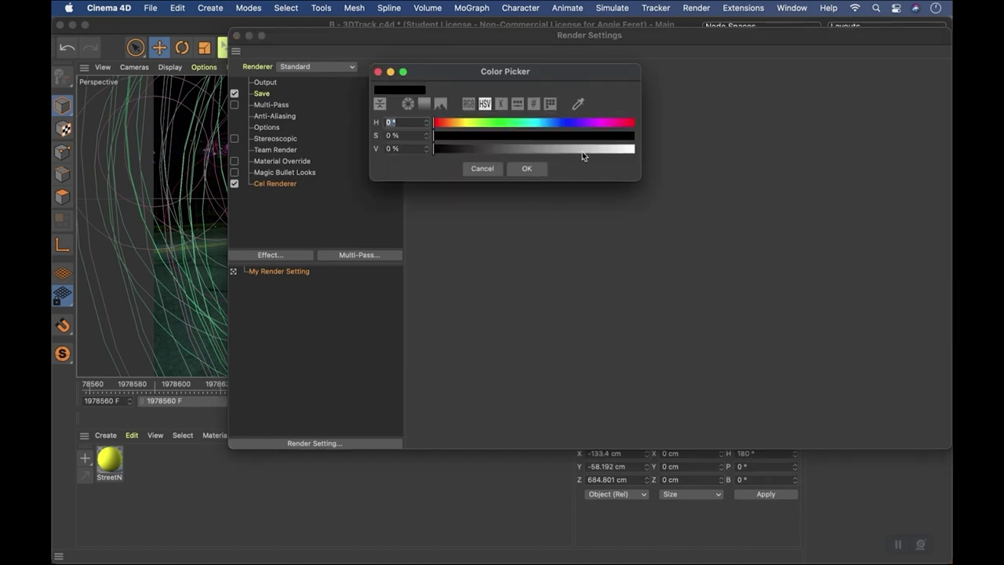
left_click_drag(582, 151, 651, 149)
left_click(539, 167)
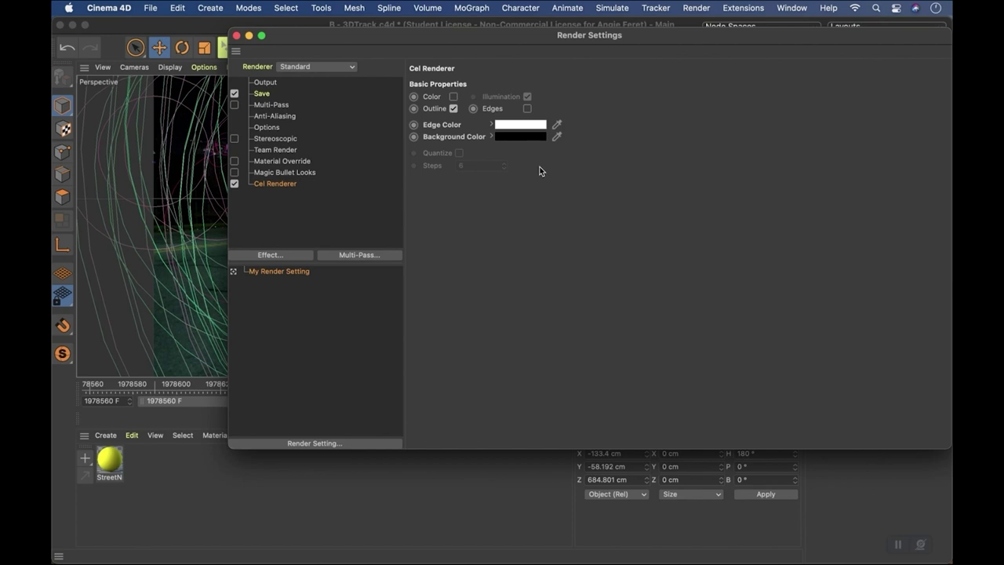
left_click_drag(462, 37, 649, 43)
left_click(716, 107)
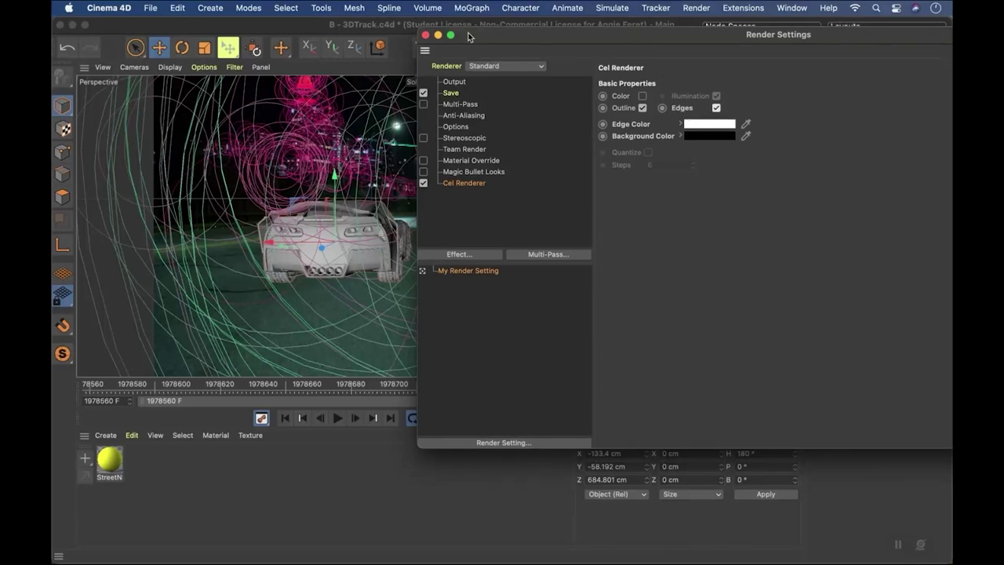
left_click(436, 36)
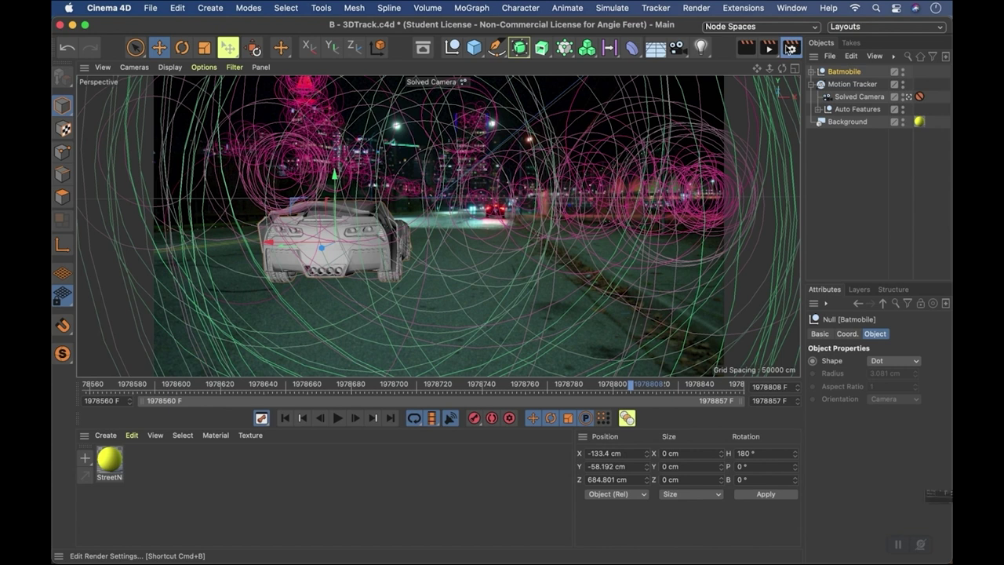
Preview the Batmobile cel render with an Interactive Render Region in the viewport.
left_click(793, 48)
left_click_drag(789, 45, 820, 34)
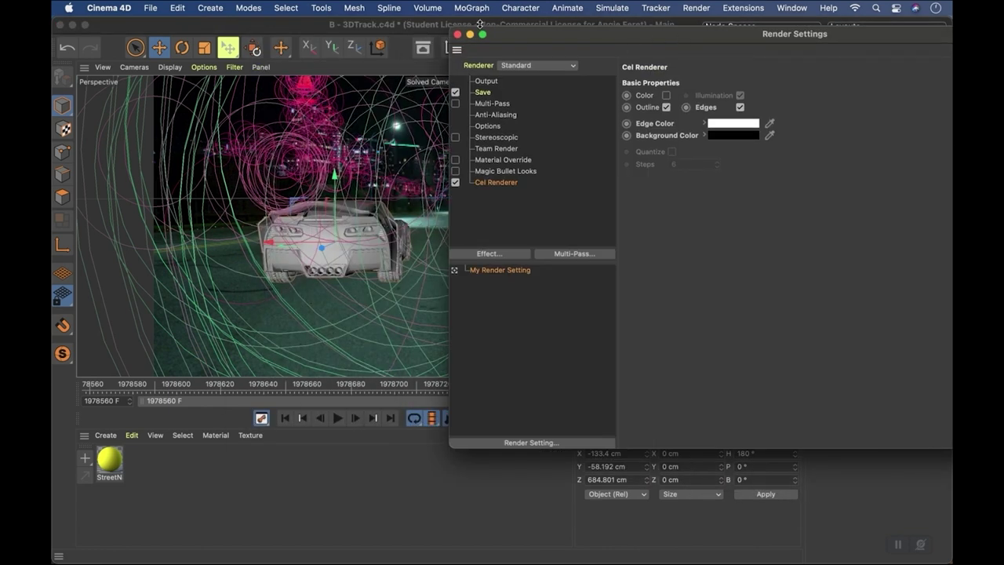
left_click(457, 33)
left_click_drag(768, 52, 812, 112)
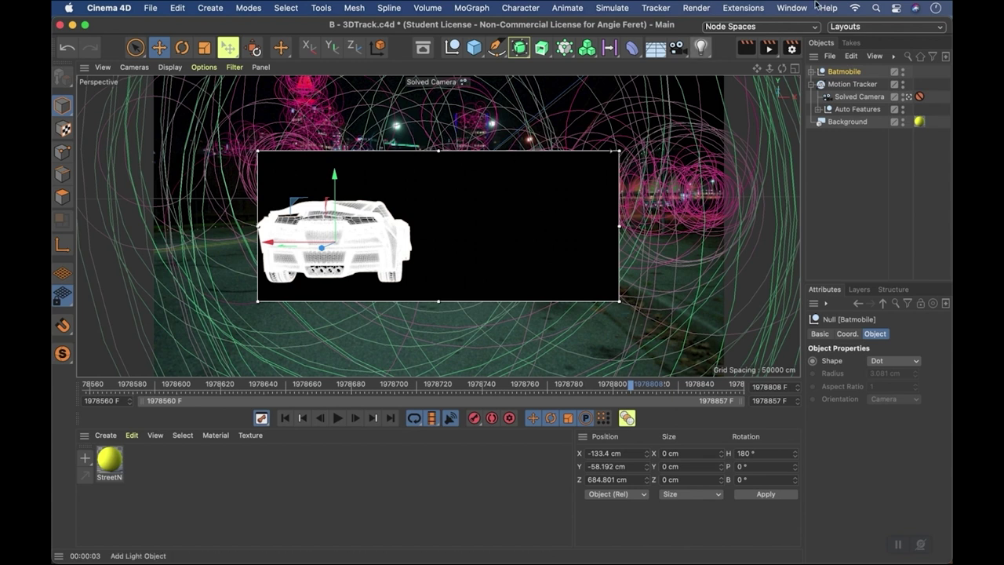
Check the BatmobileCellRender PNG output path and render the sequence to Picture Viewer.
left_click(792, 48)
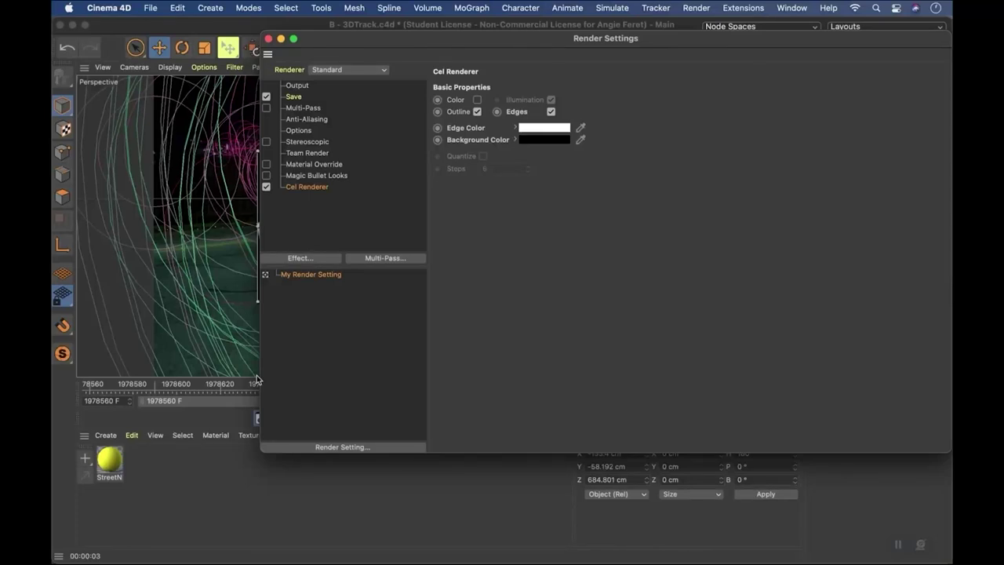
left_click(294, 97)
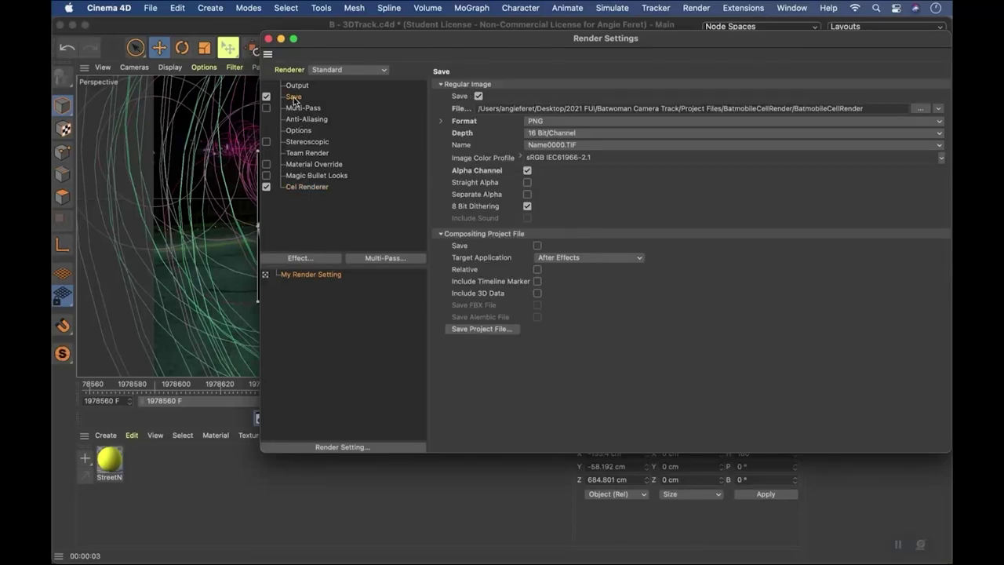
key("shift+r")
Open BATCameraFeedBatmobile.aep from the Project Files folder in Finder.
left_click(279, 39)
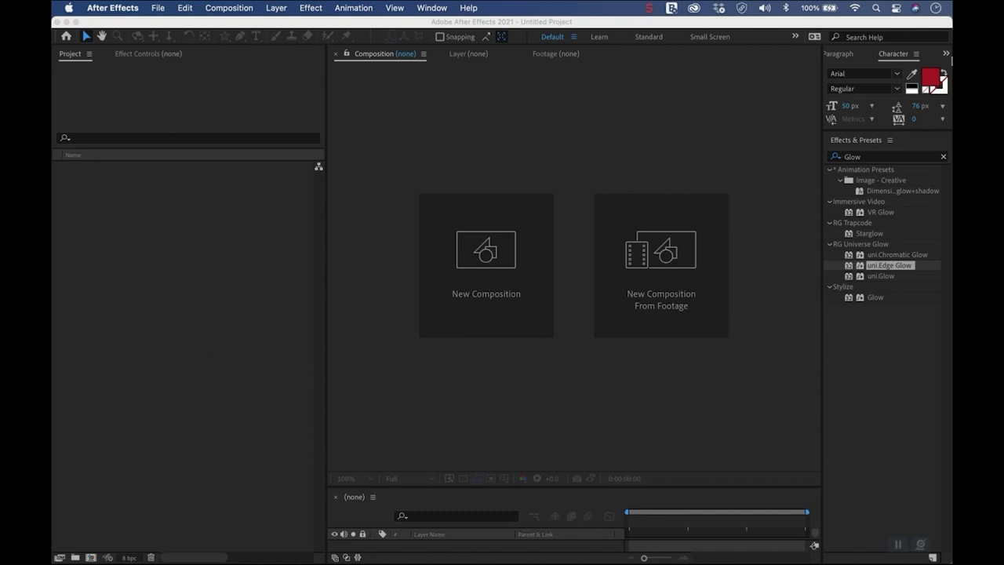
left_click(934, 62)
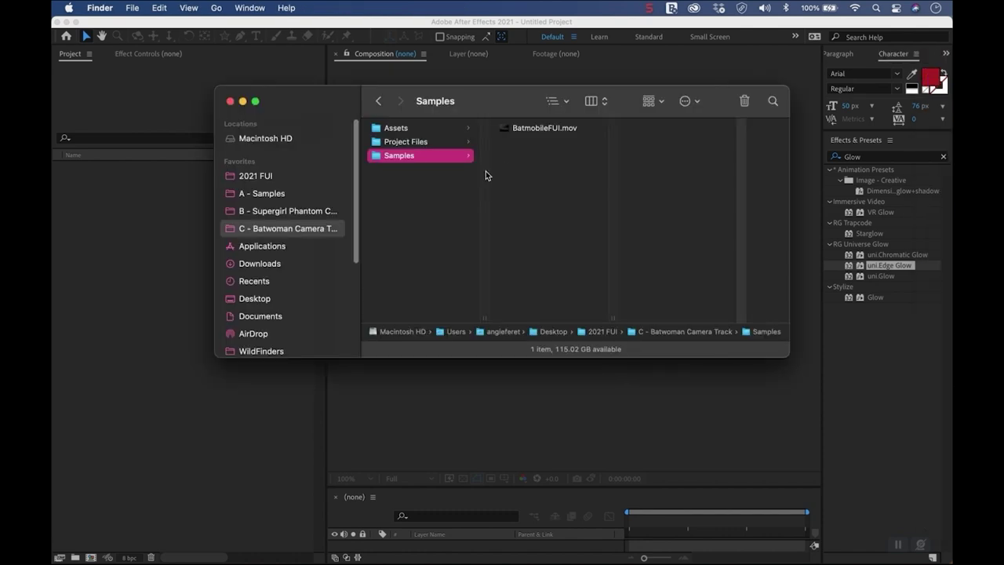
left_click(420, 141)
double_click(581, 169)
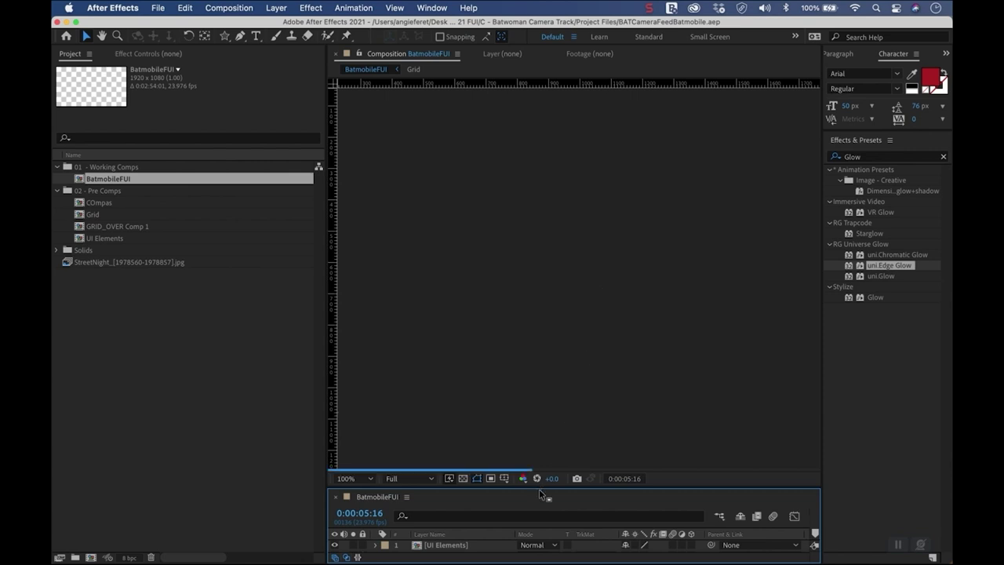
Enlarge the timeline at 0:00:06:19 and toggle the Grid and UI Elements layers to inspect them.
left_click_drag(539, 489, 540, 394)
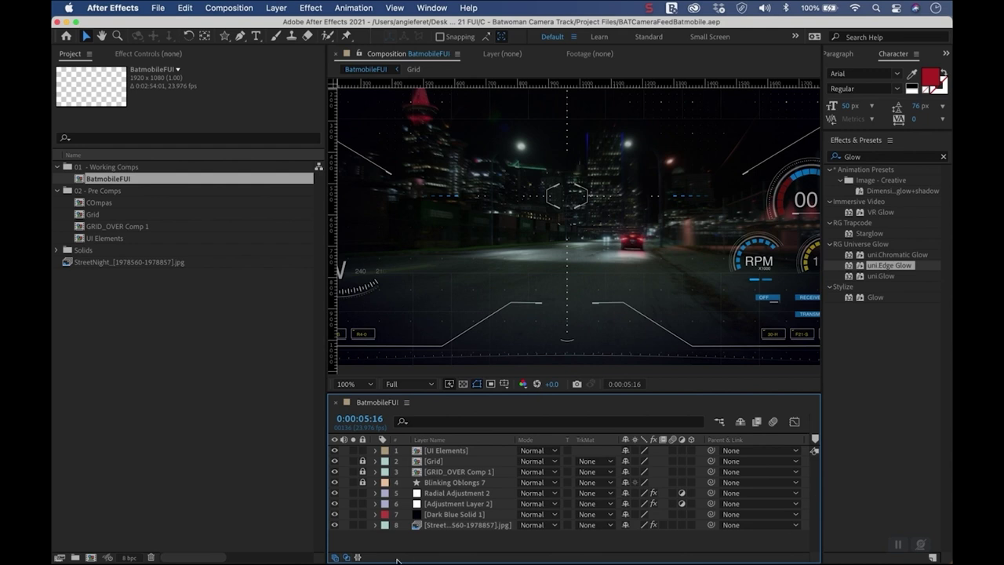
left_click(346, 556)
left_click_drag(764, 432, 773, 429)
scroll(613, 322, "down", 2)
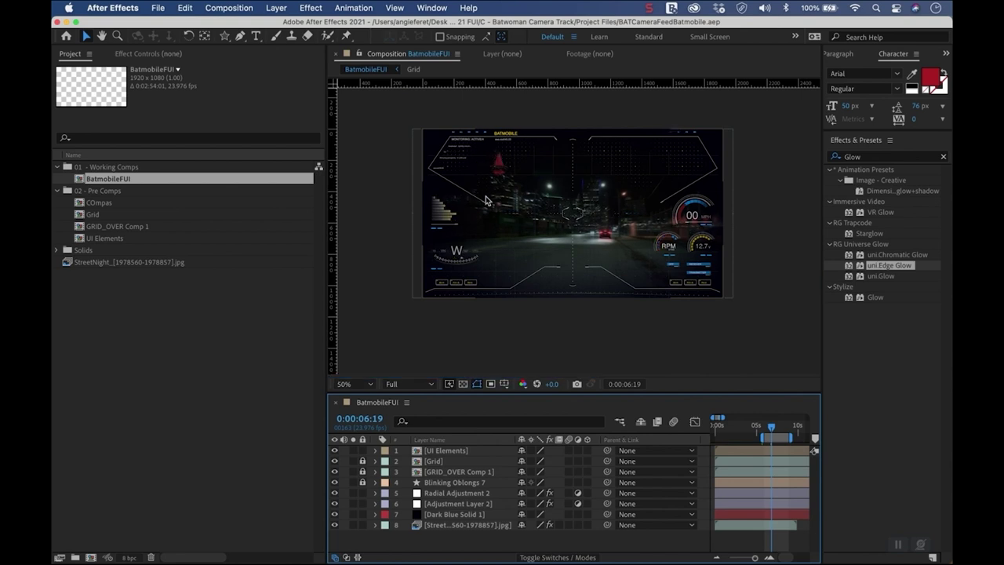
left_click(335, 462)
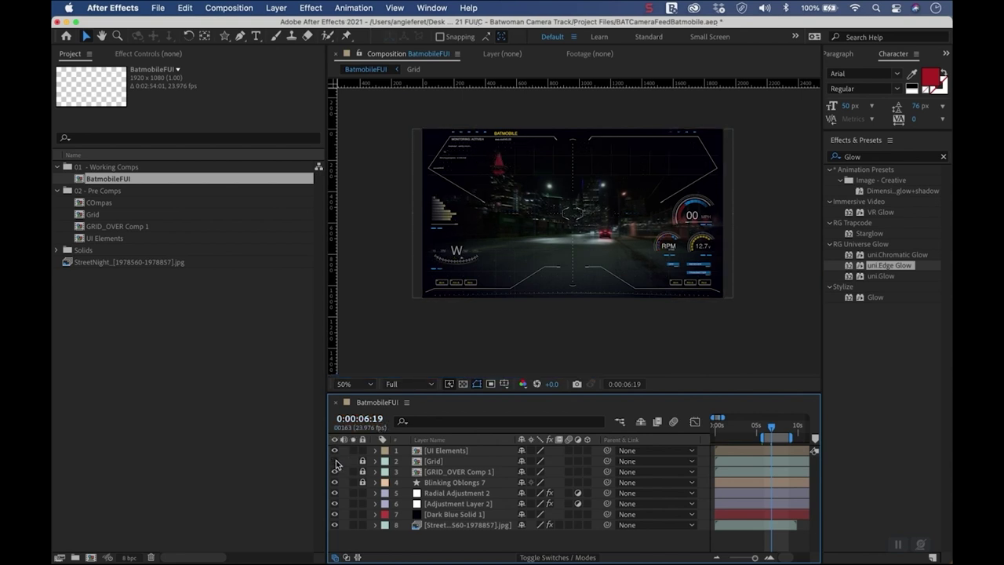
left_click(335, 451)
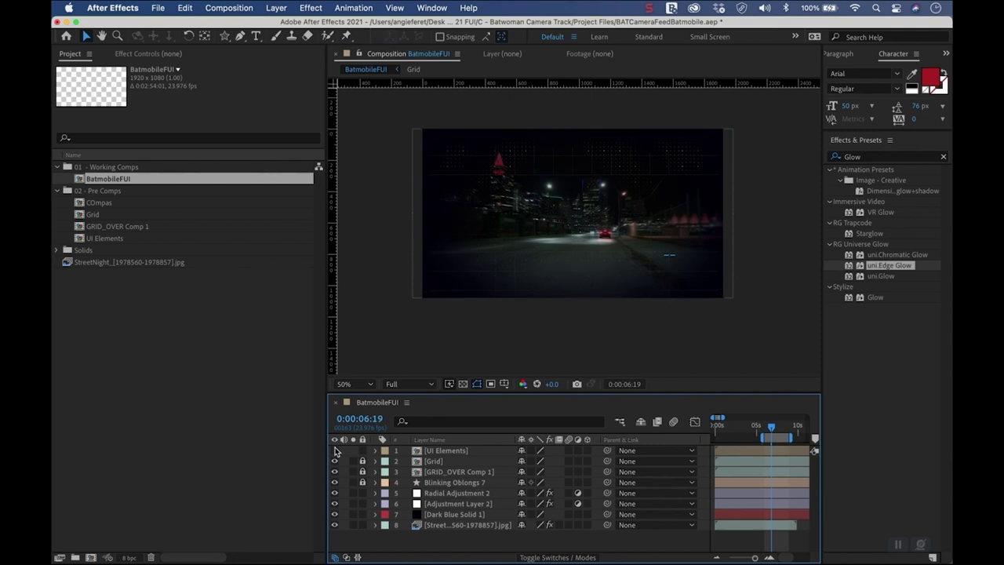
left_click(335, 451)
left_click(492, 527)
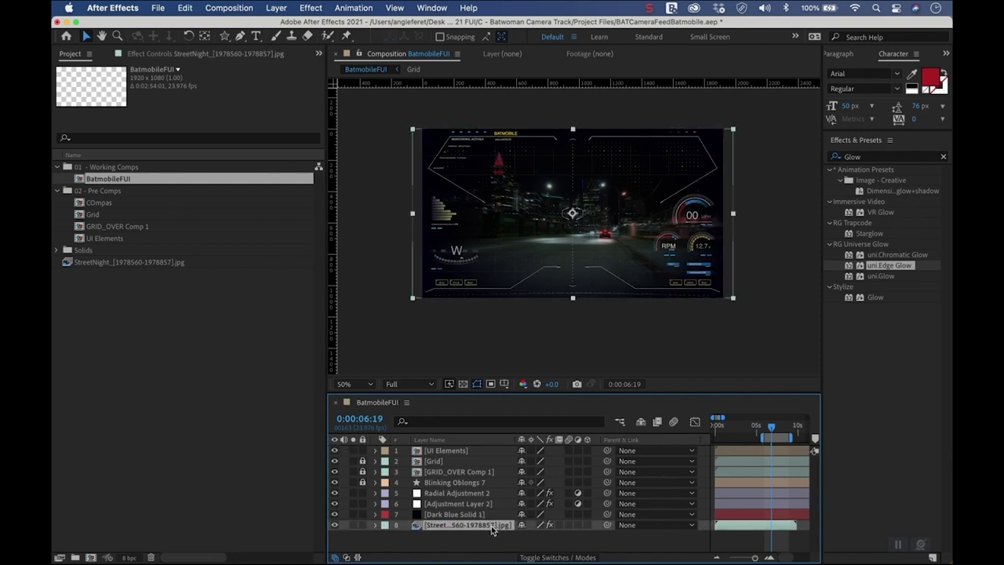
Import the BatmobileCellRender PNG sequence by picking its first frame.
left_click(108, 288)
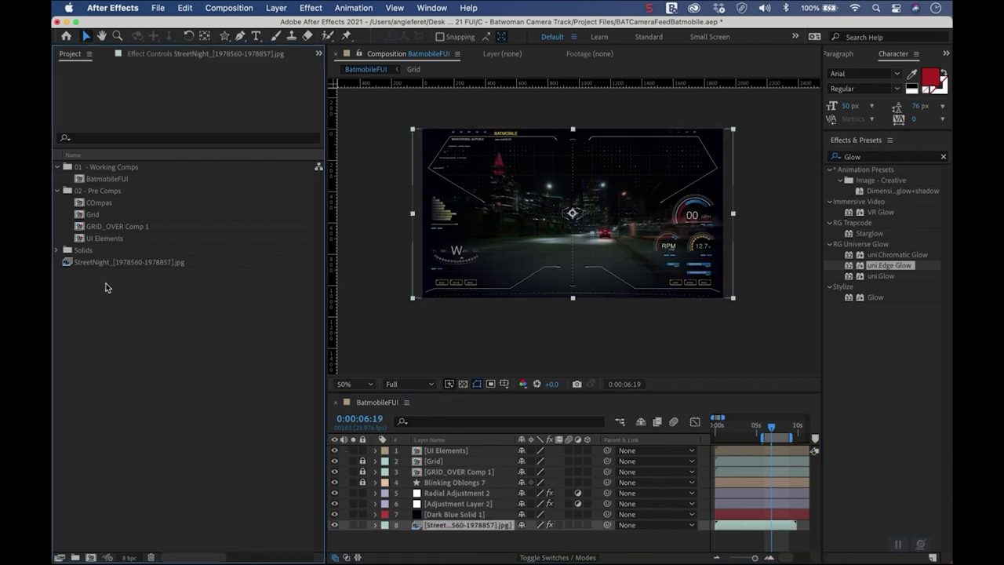
double_click(108, 288)
scroll(454, 208, "down", 5)
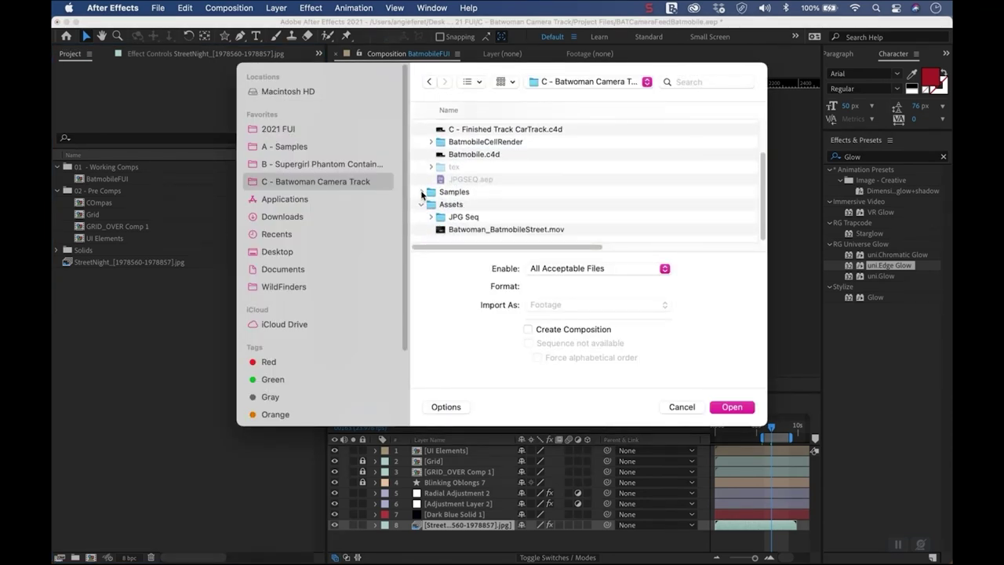
left_click(430, 142)
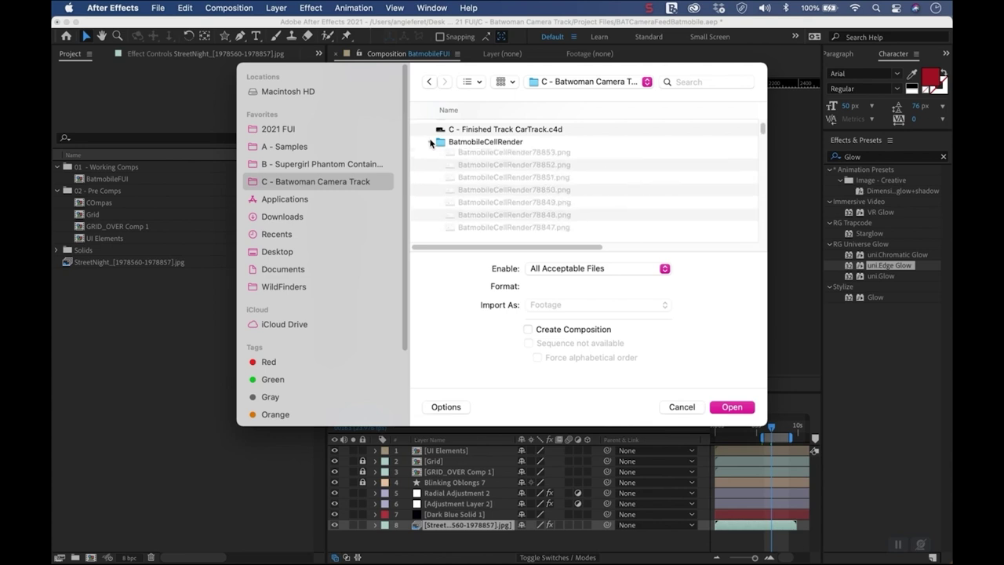
left_click(479, 155)
left_click(731, 407)
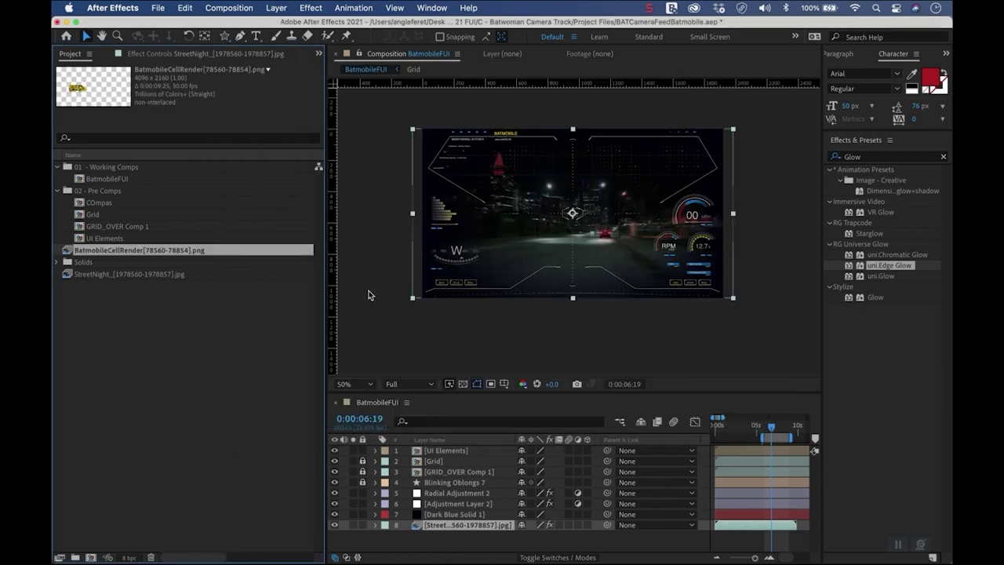
Duplicate the StreetNight layer and replace the copy's source with BatmobileCellRender.
left_click(443, 535)
left_click(444, 525)
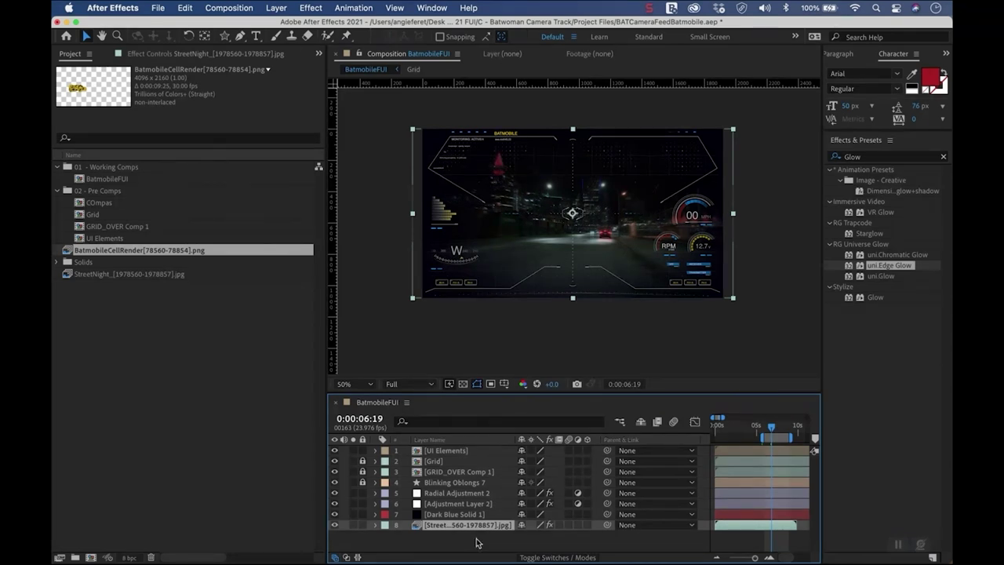
key("super+d")
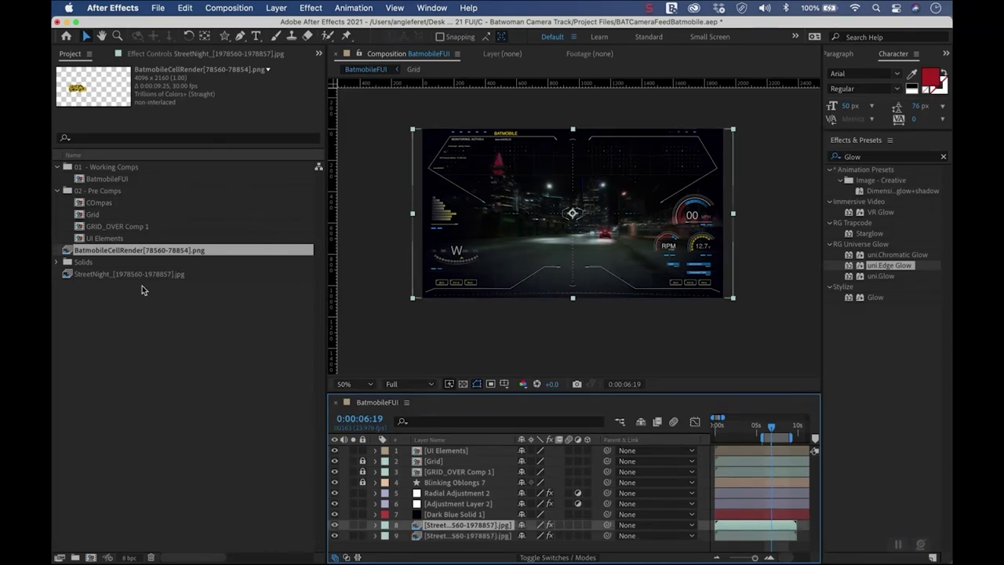
left_click_drag(130, 255, 465, 527, "alt")
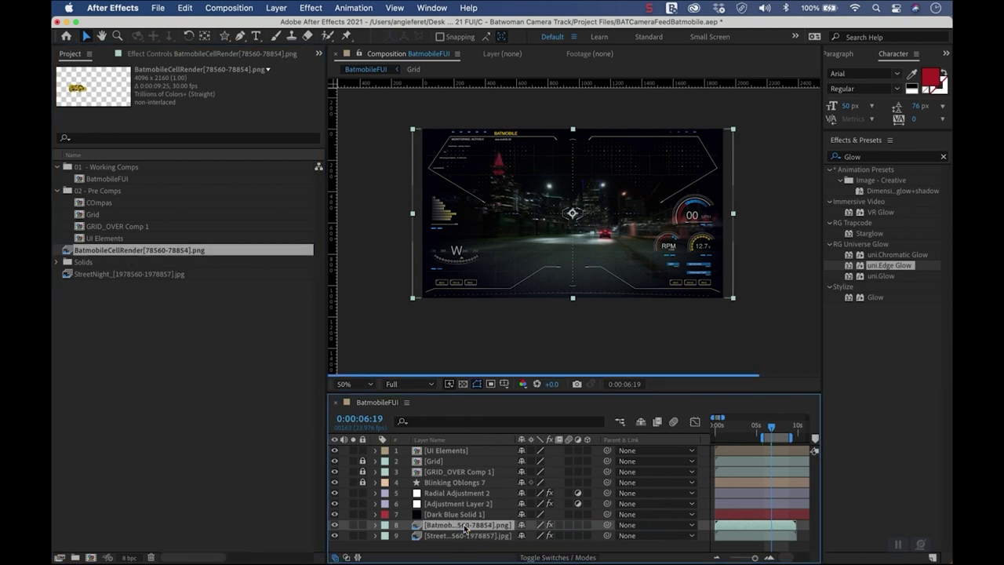
key("slash")
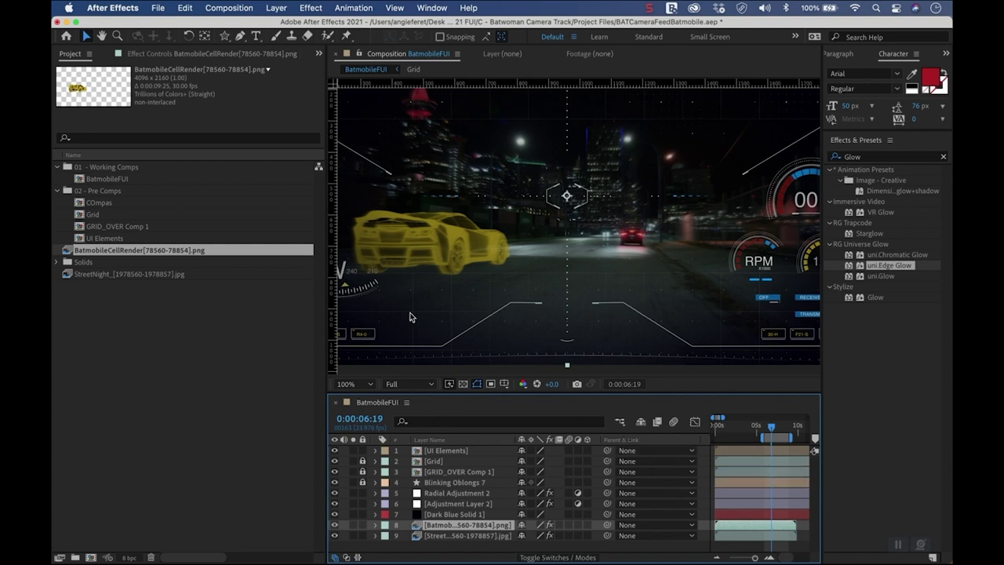
left_click_drag(326, 263, 193, 263)
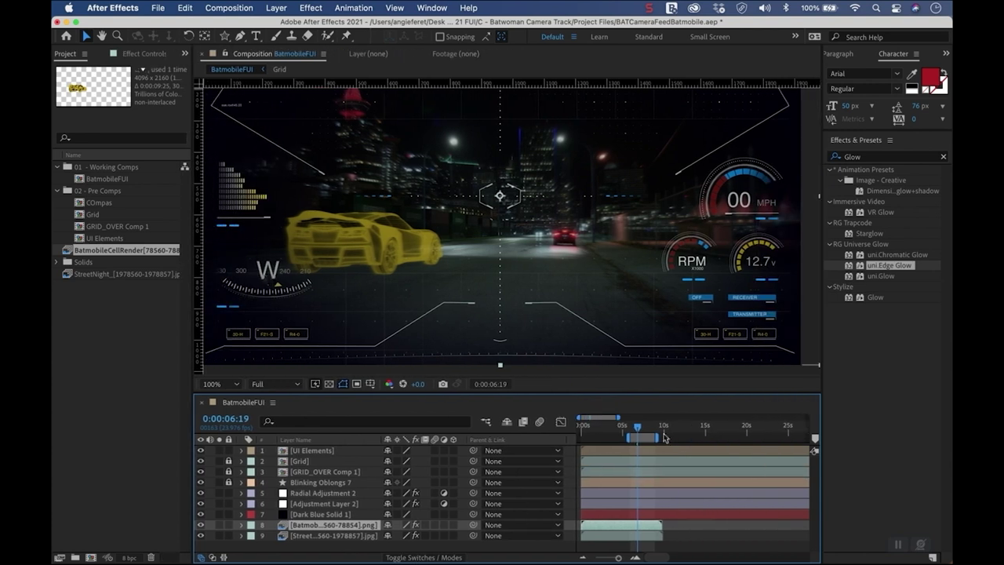
Scrub between 0:00:01:23 and 0:00:07:21 to check the yellow car over the street.
left_click(635, 430)
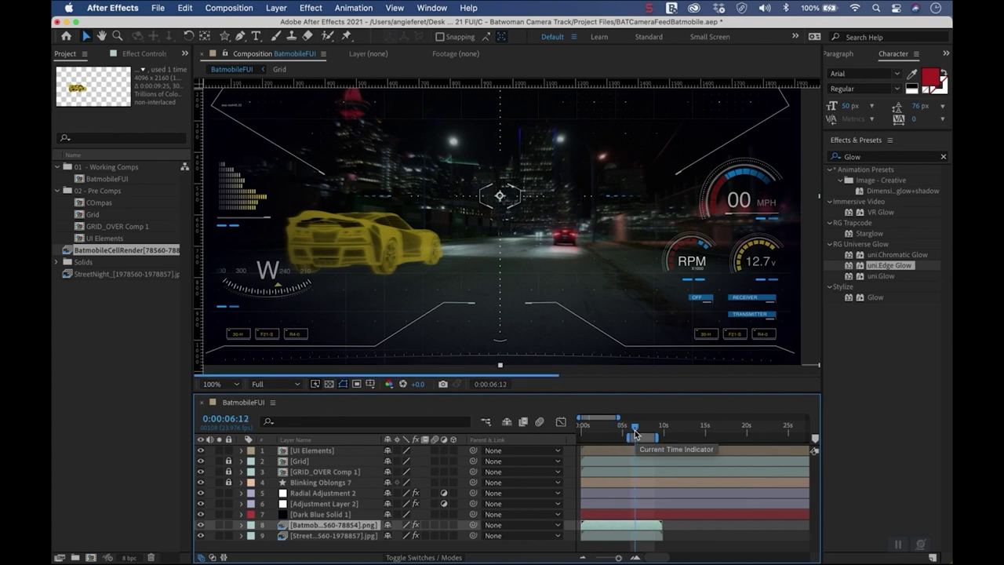
left_click_drag(636, 433, 648, 434)
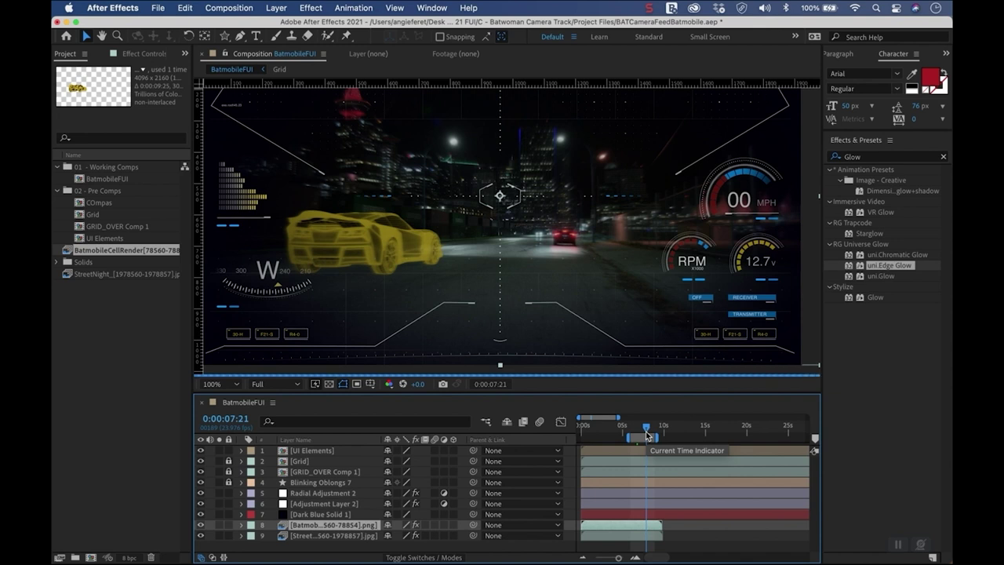
left_click_drag(647, 435, 619, 435)
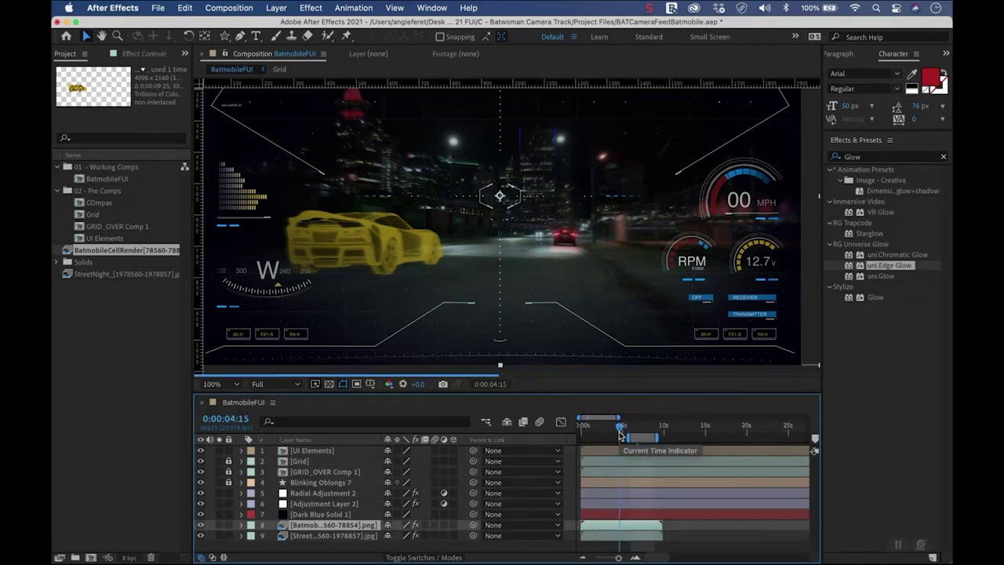
left_click(610, 436)
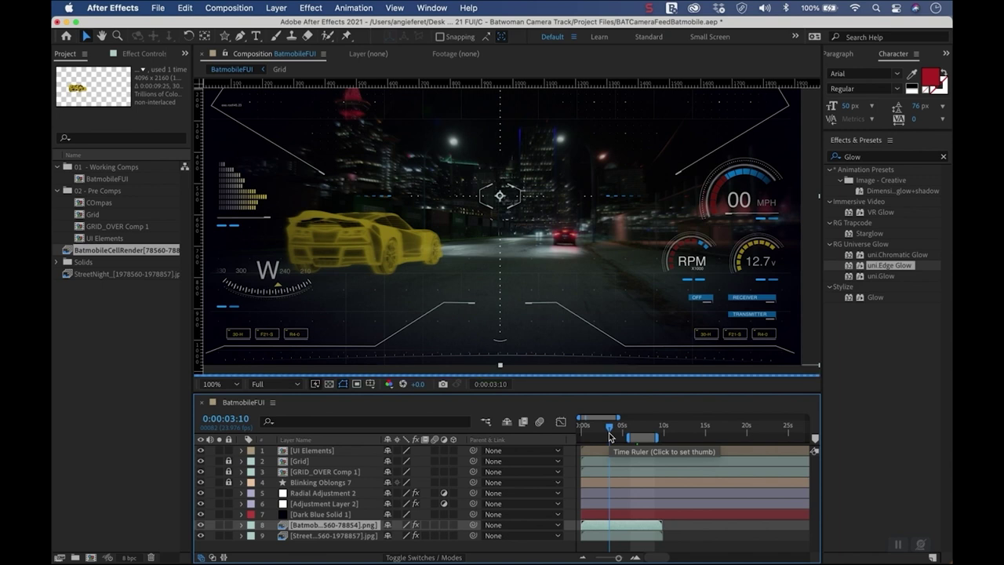
left_click(598, 436)
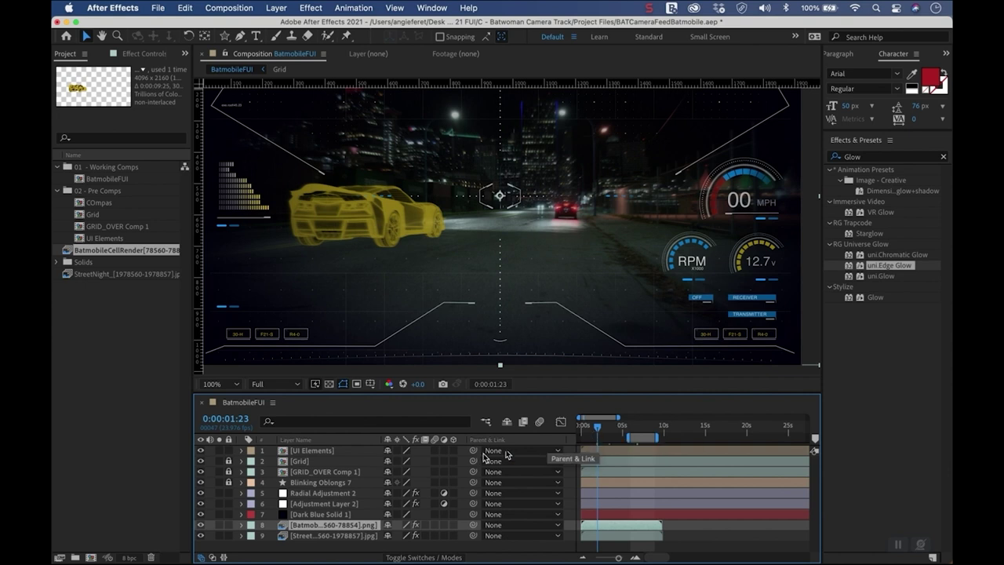
mouse_move(951, 231)
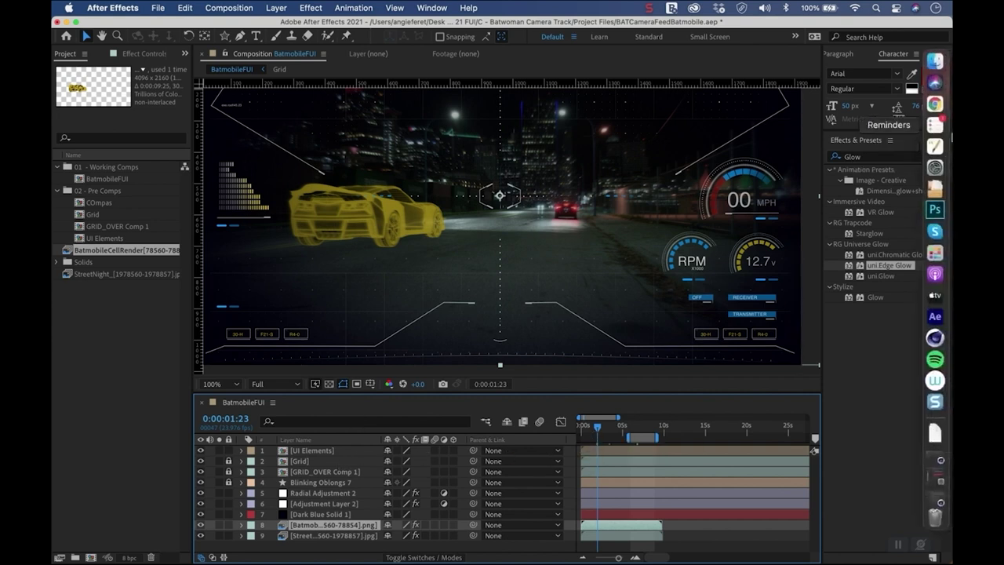
left_click(934, 61)
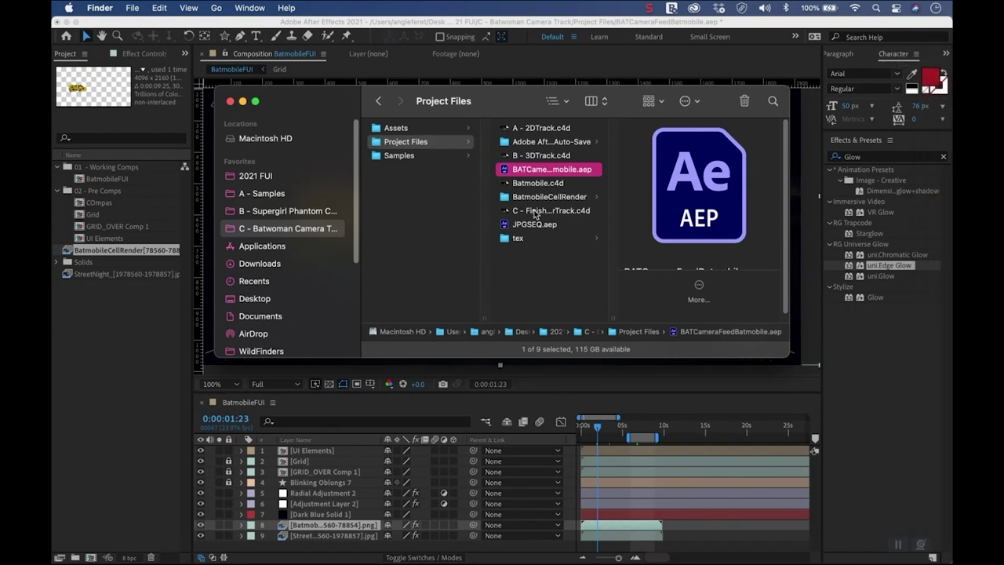
left_click(405, 157)
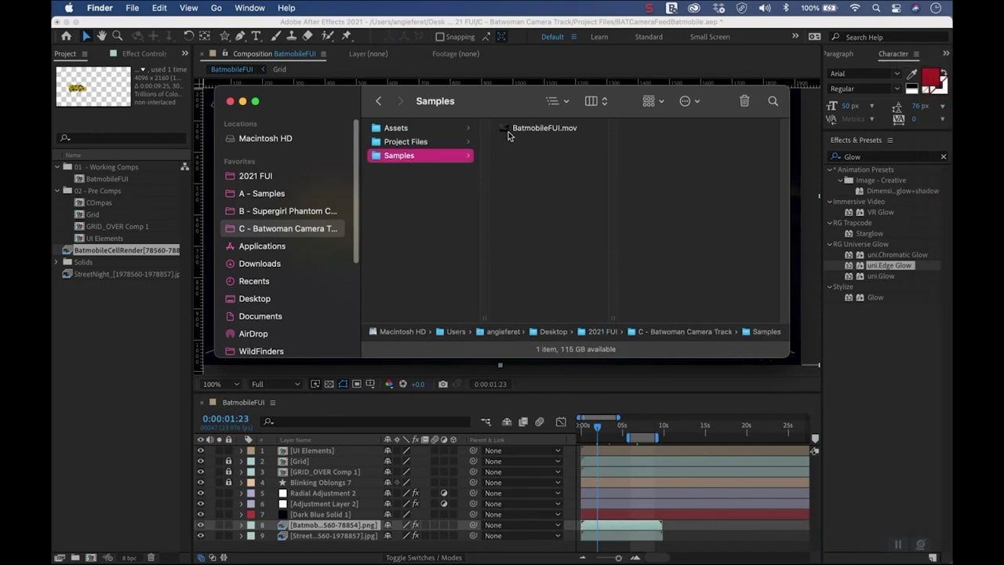
left_click(510, 130)
key("space")
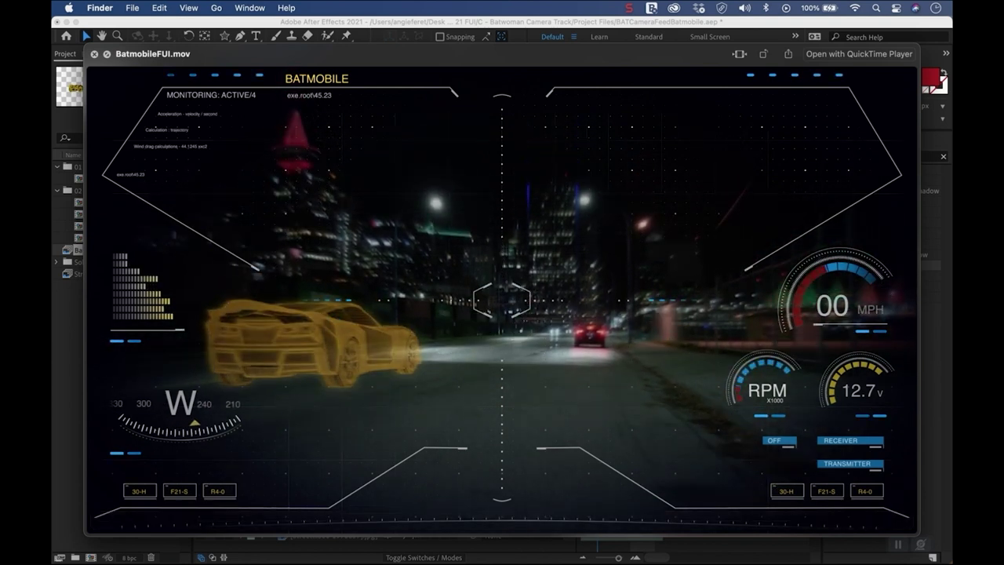
key("space")
left_click(52, 375)
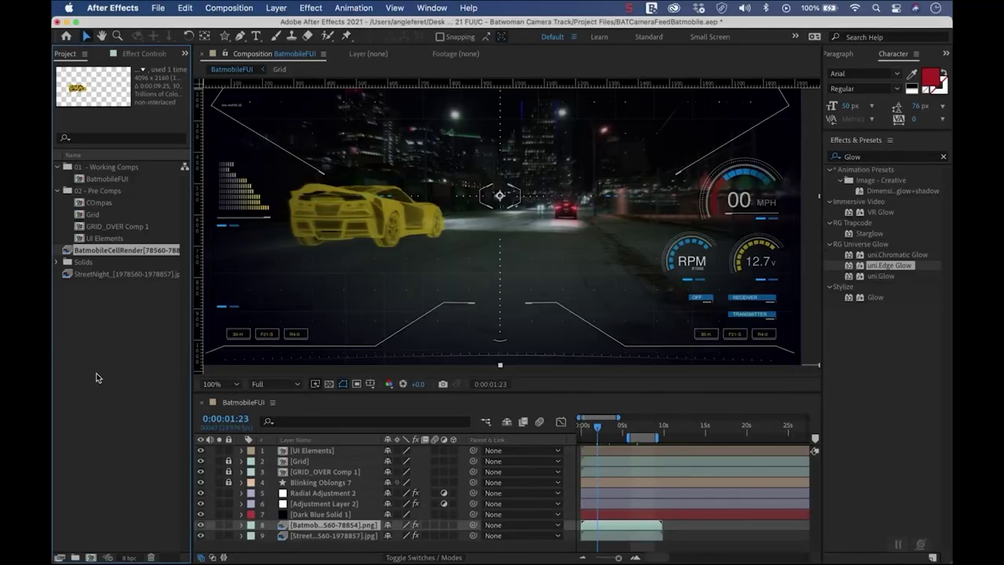
Apply uni.Edge Glow to the Batmobile layer with a yellow tint colour.
left_click(326, 526)
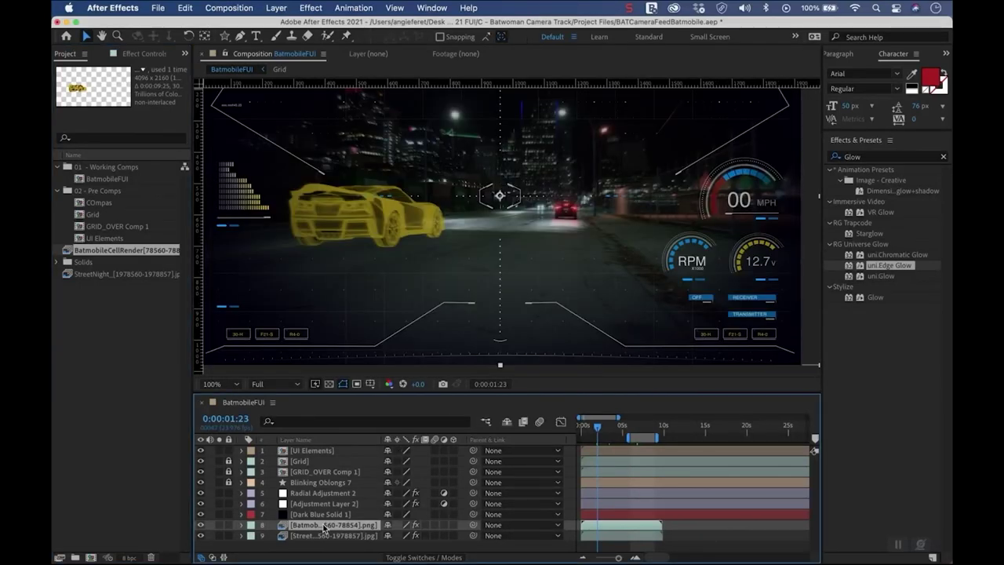
double_click(888, 267)
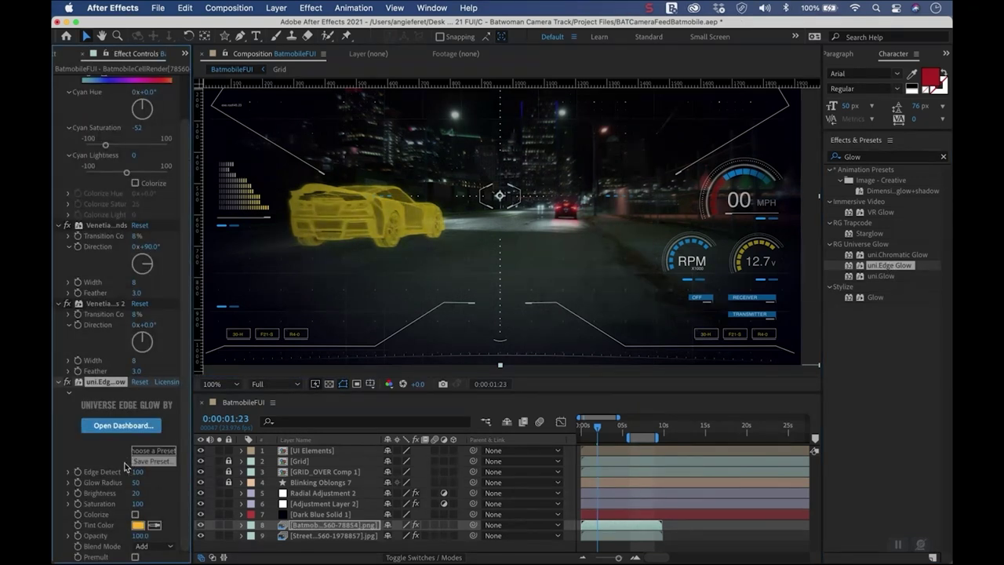
left_click(138, 525)
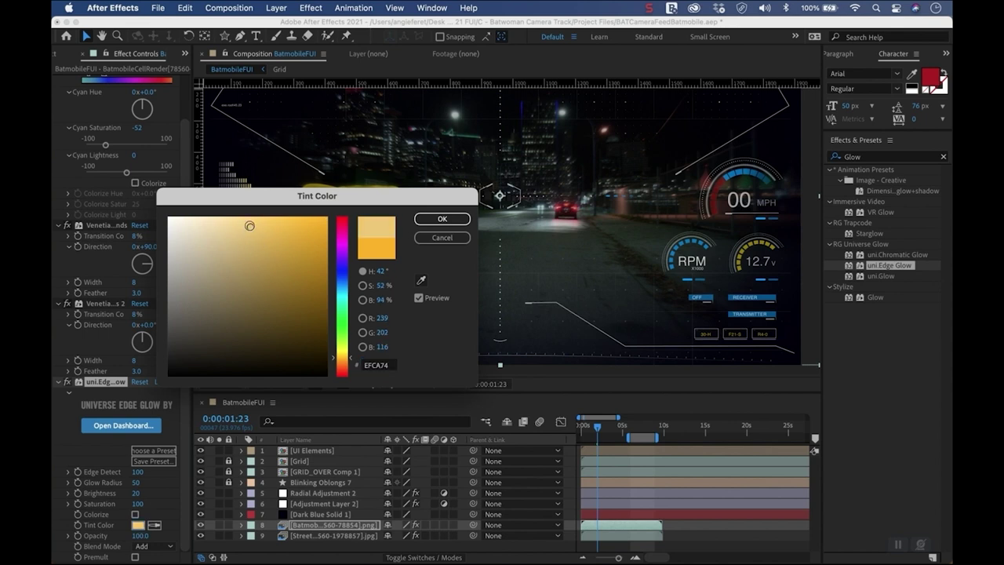
left_click(442, 219)
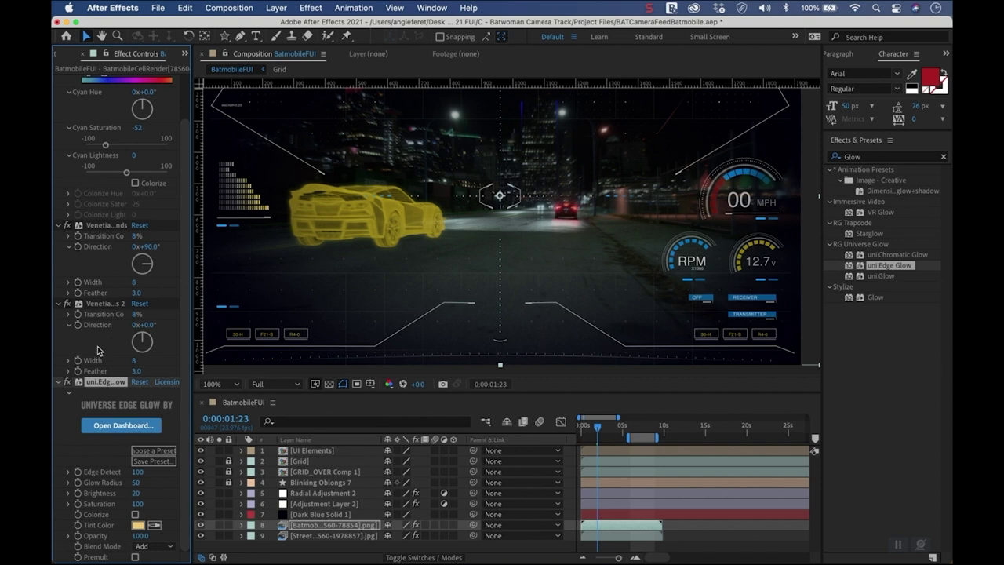
Delete both Venetian Blinds effects from the Batmobile layer.
left_click(110, 304)
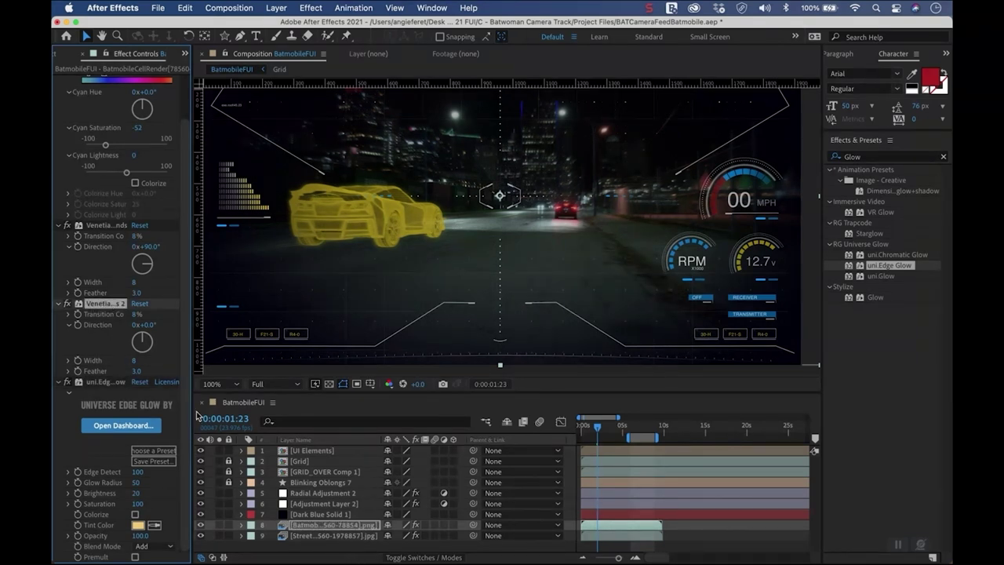
left_click(101, 226)
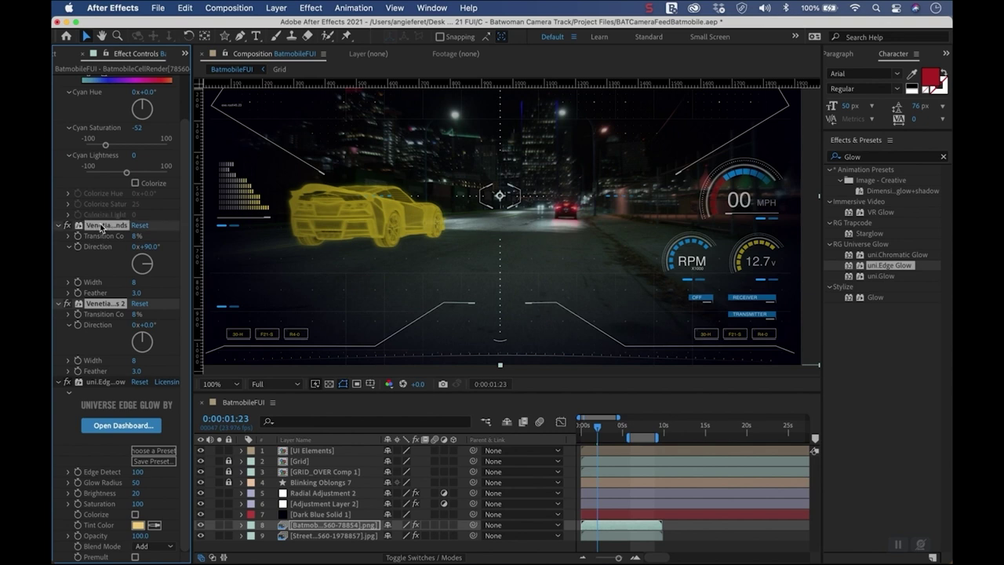
key("Delete")
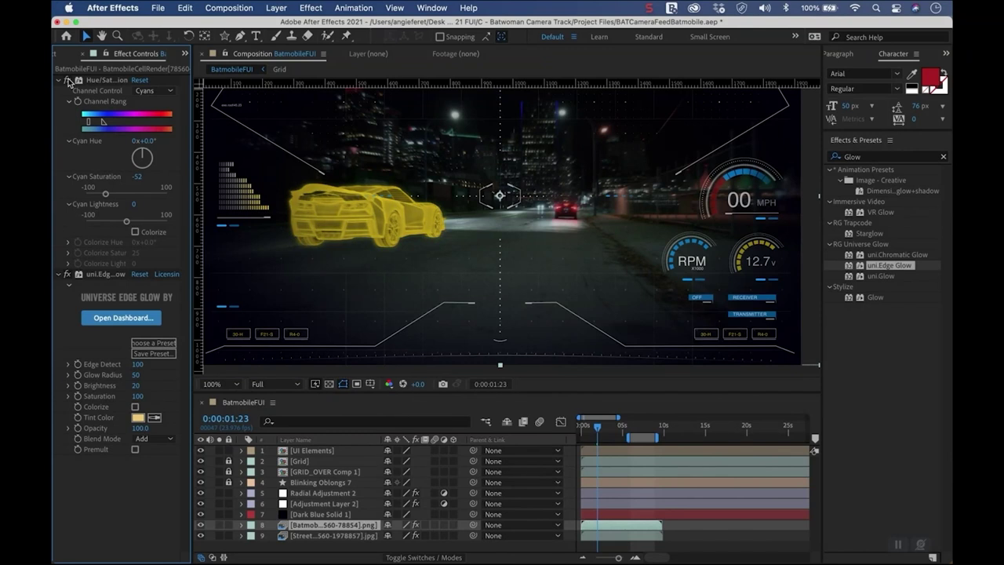
Duplicate the Batmobile layer and remove uni.Edge Glow and Hue/Saturation from the copy.
left_click(346, 528)
key("super+d")
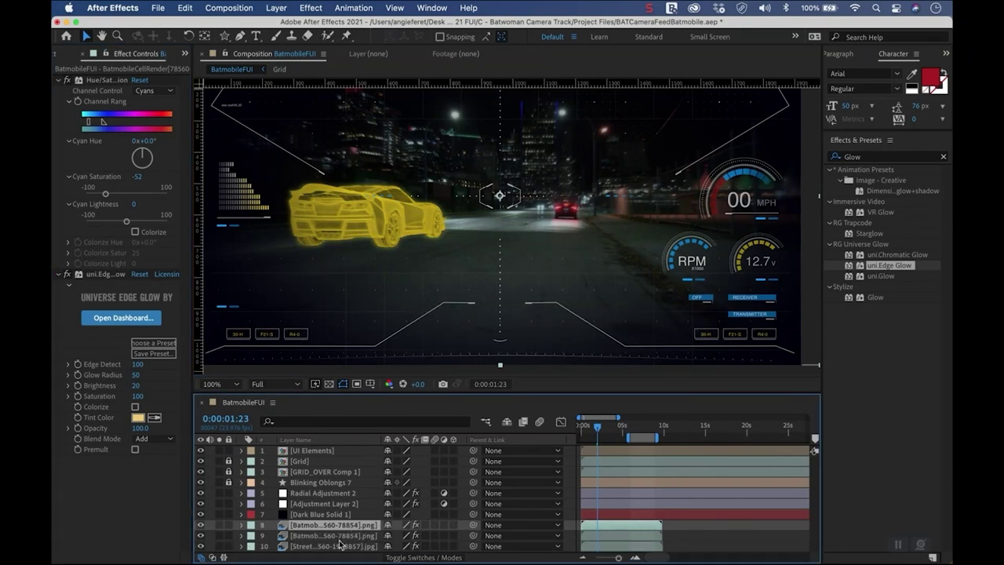
left_click(99, 276)
key("Delete")
left_click(116, 81)
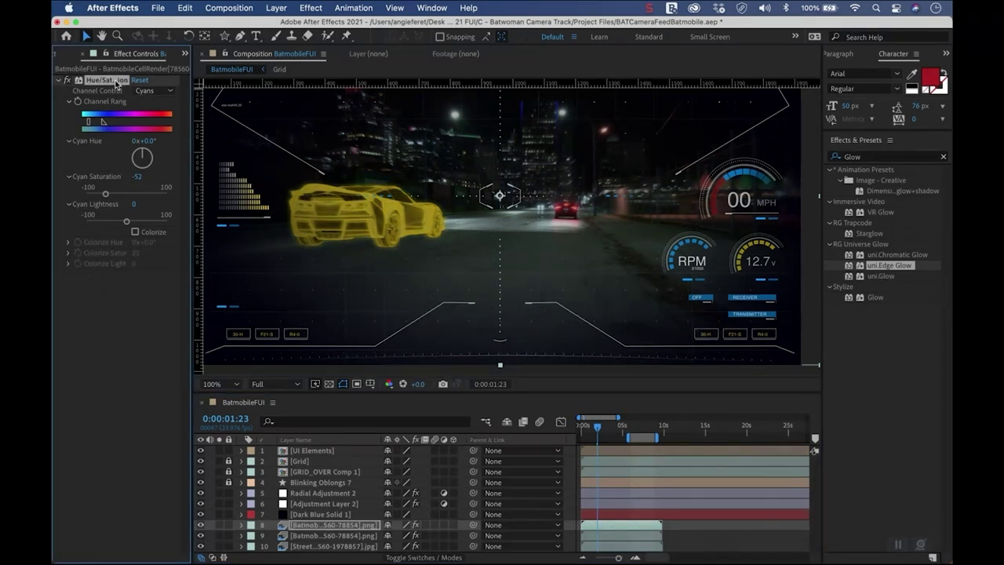
key("Delete")
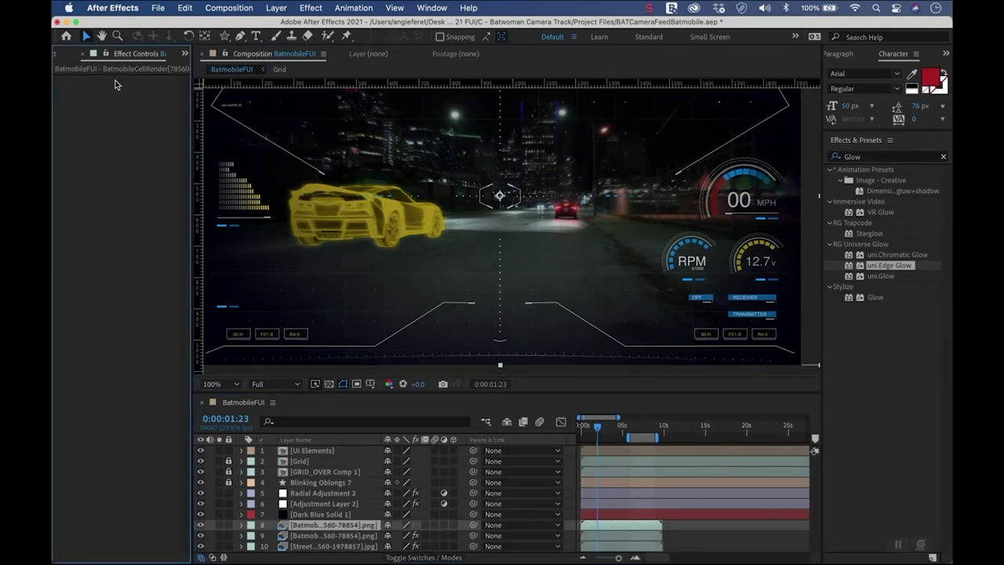
Apply a Levels effect to the Batmobile copy with Input Black raised to 69.
left_click(874, 159)
type("level")
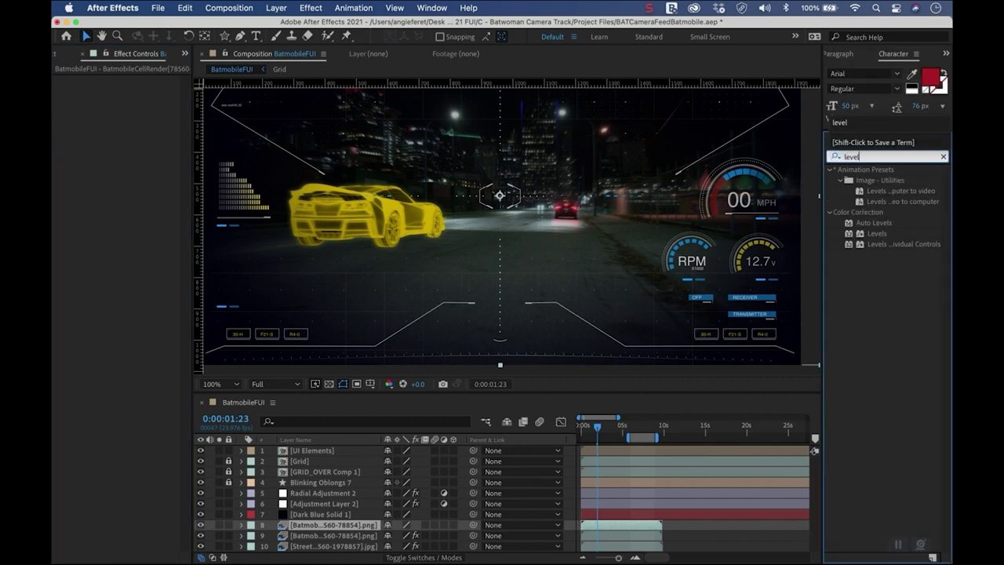
double_click(879, 234)
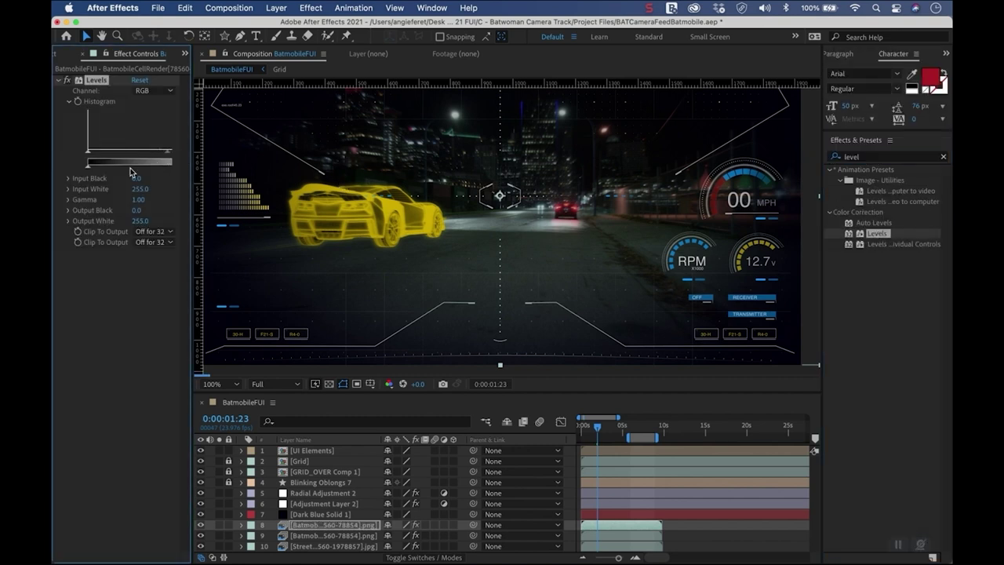
left_click_drag(194, 179, 239, 176)
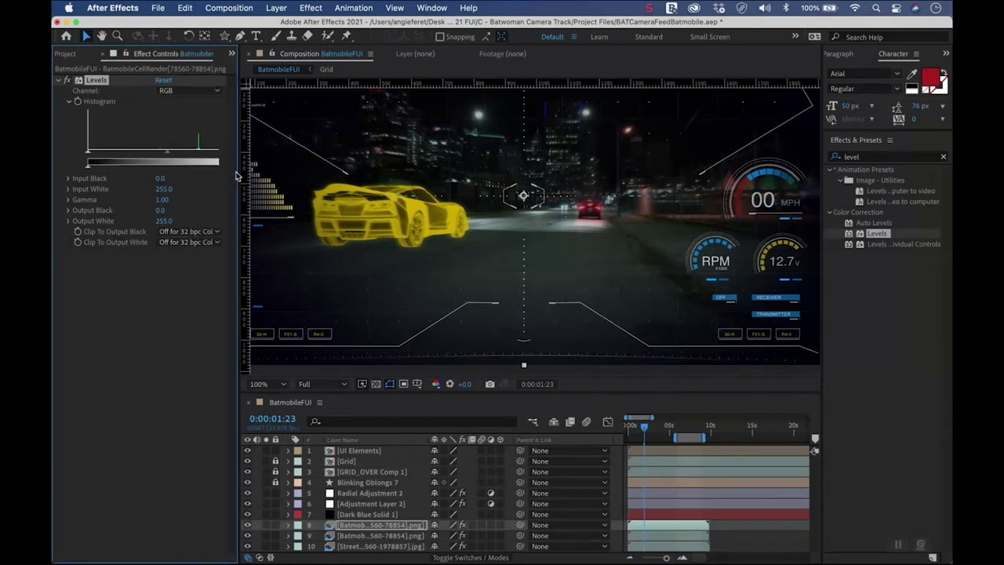
left_click_drag(86, 153, 132, 156)
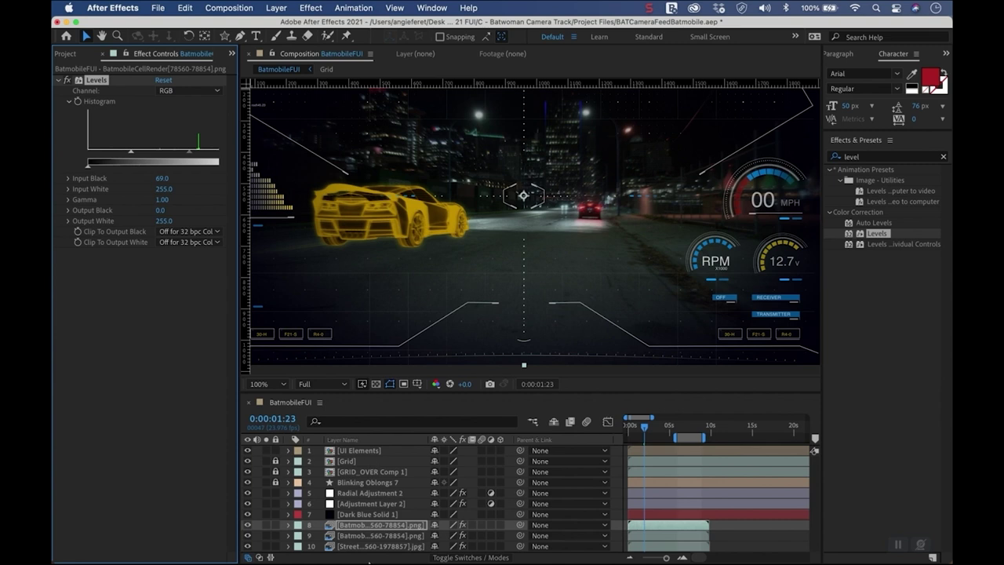
Set the Batmobile copy's blending mode to Overlay.
left_click(260, 558)
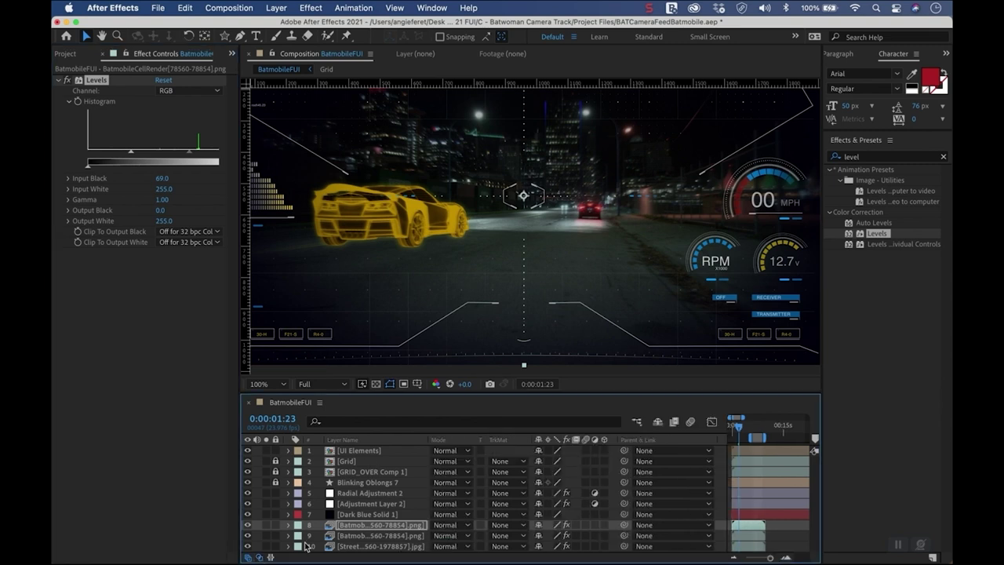
left_click(452, 525)
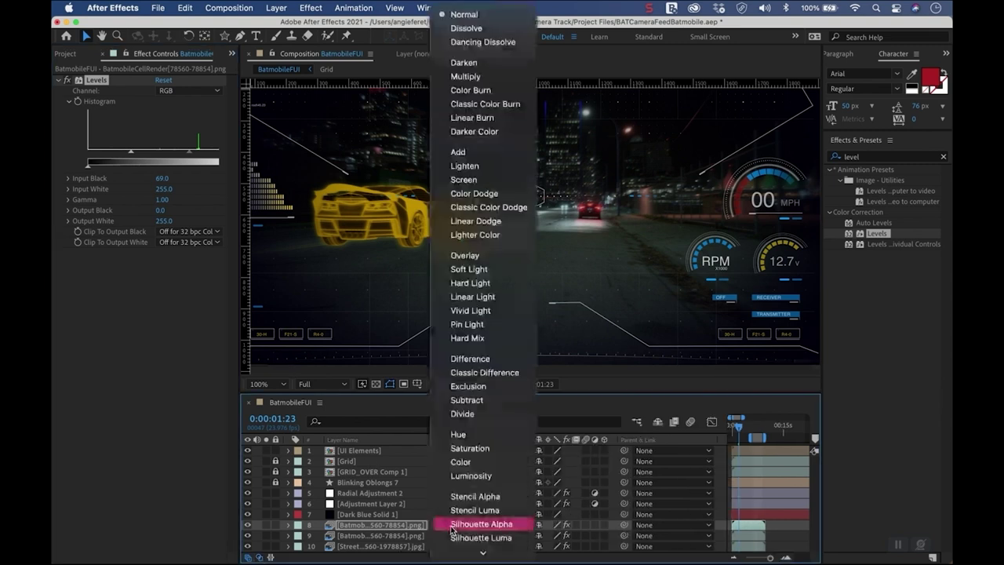
left_click(469, 255)
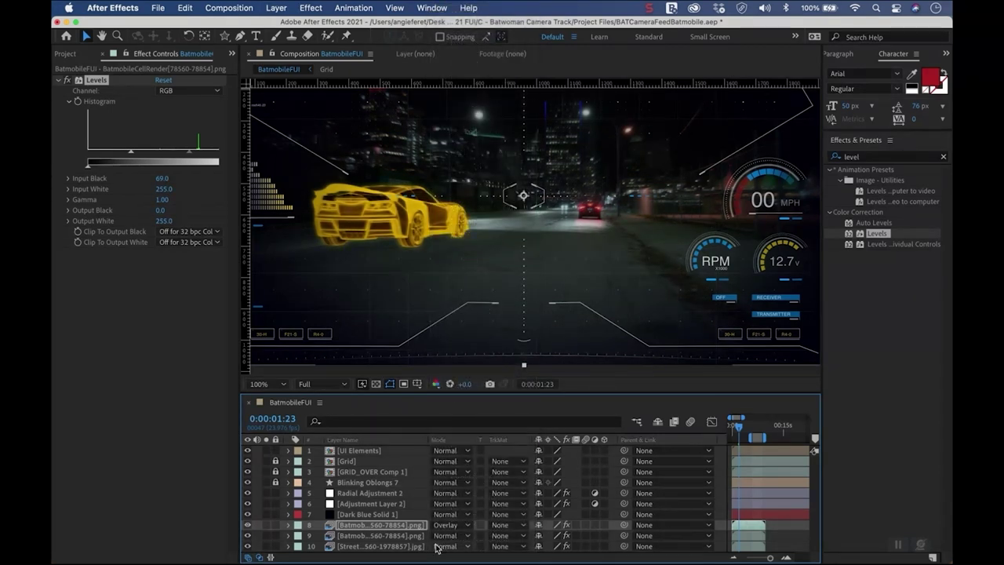
left_click(287, 524)
scroll(309, 537, "down", 2)
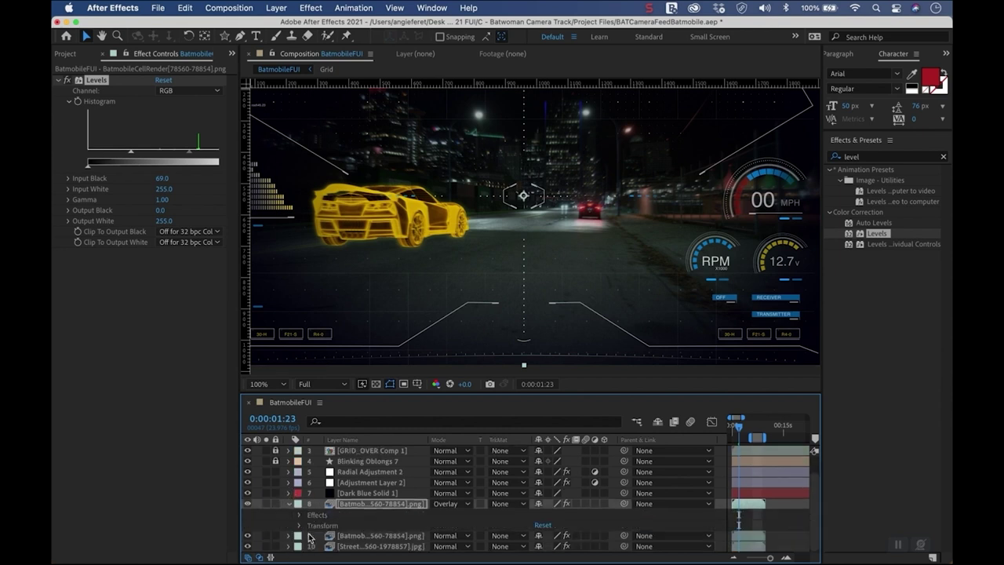
Keyframe the Batmobile copy's Opacity at 100%, 10%, then back to 100%.
key("t")
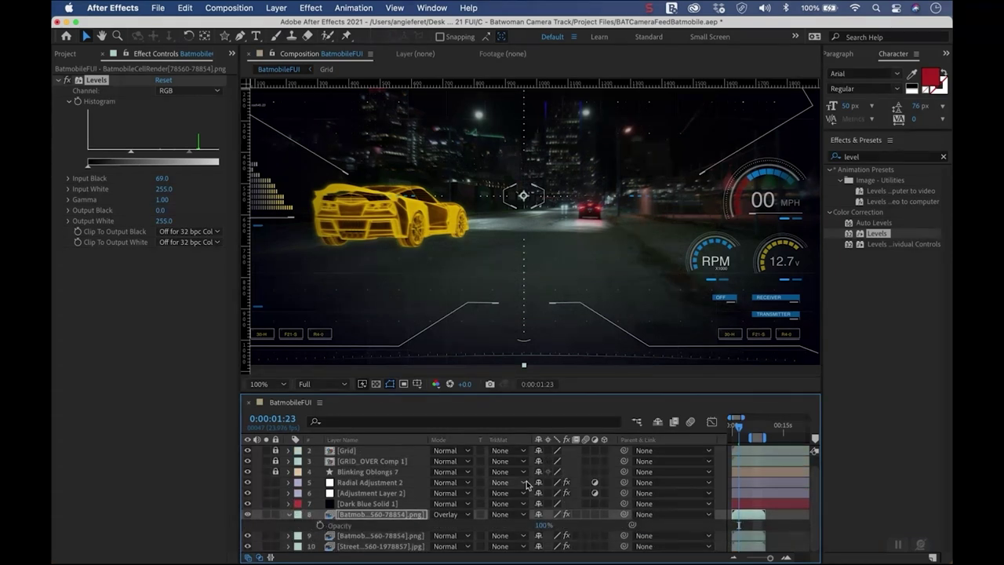
left_click(325, 524)
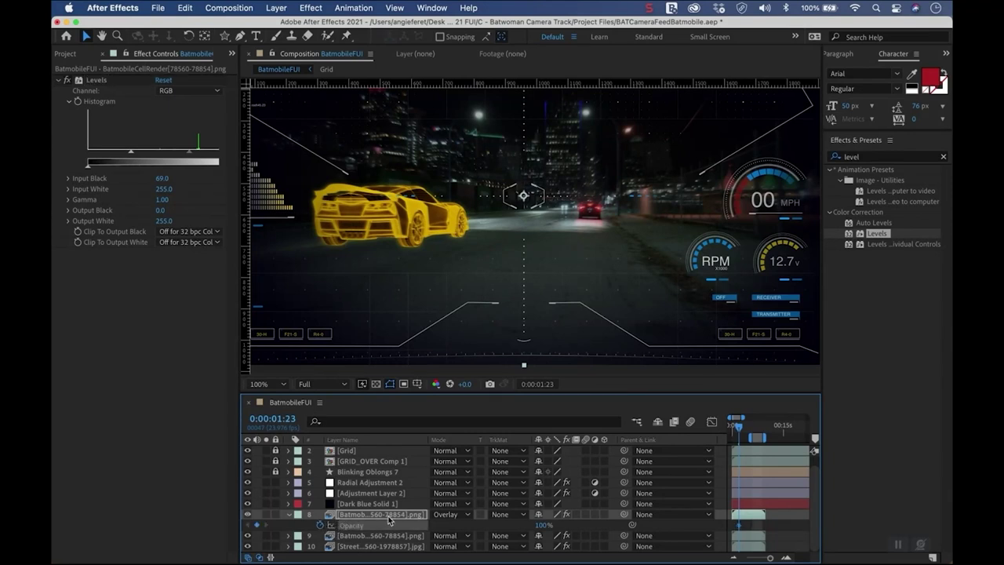
key("space")
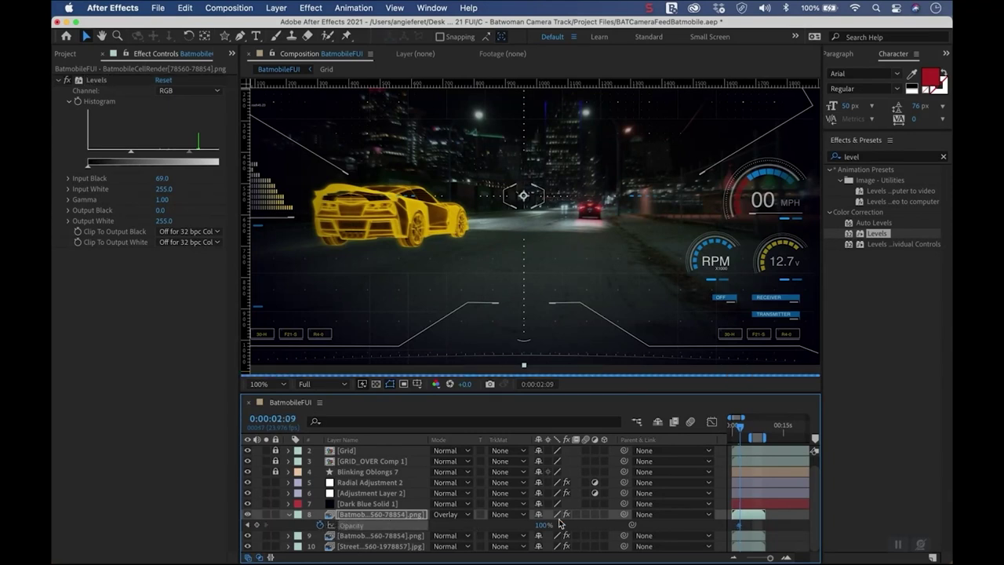
left_click(543, 524)
type("10")
key("Return")
left_click(541, 525)
type("100")
key("Return")
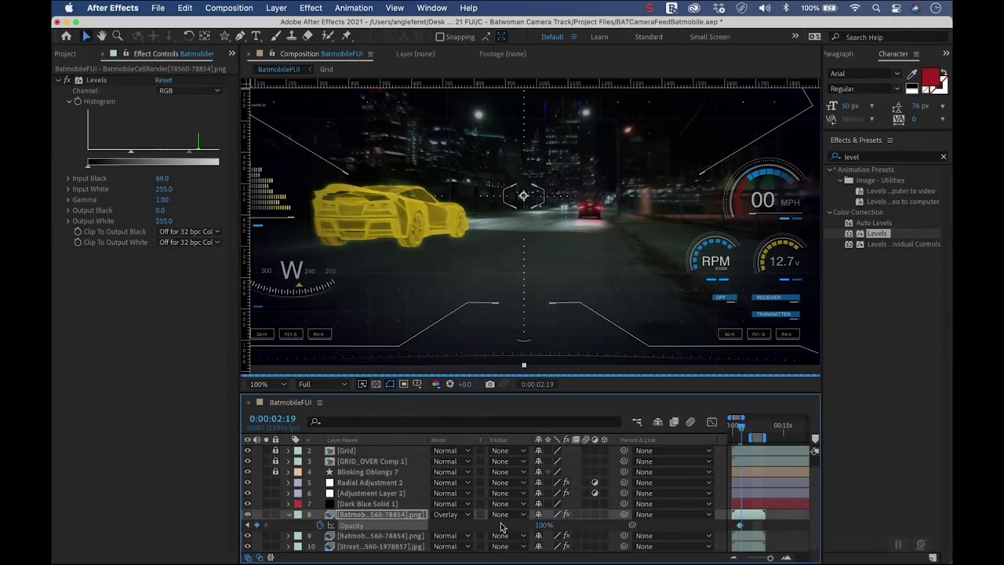
Add a loopOut() expression to Opacity and scrub and play back to check the flicker.
left_click(320, 526, "alt")
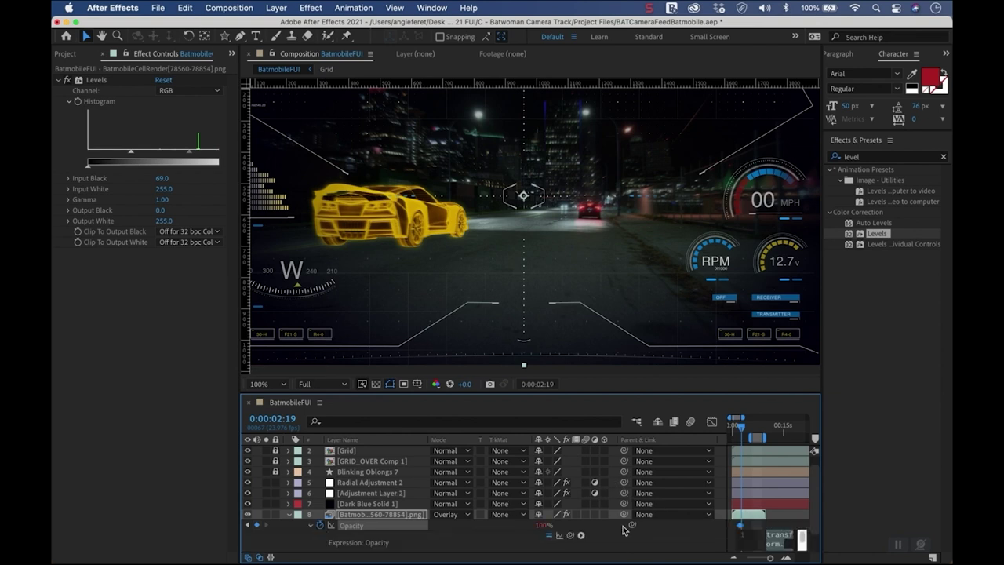
type("loop")
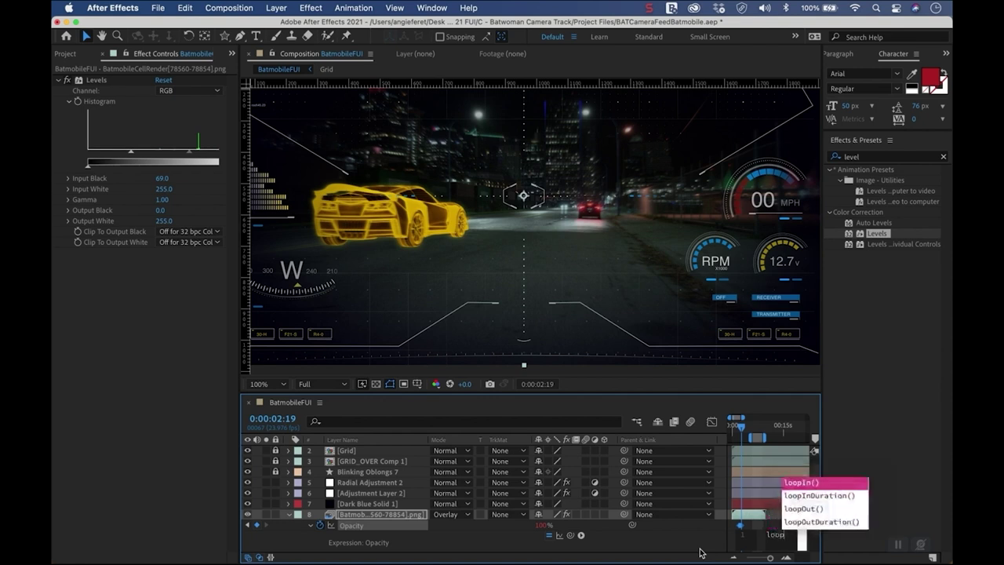
left_click(805, 509)
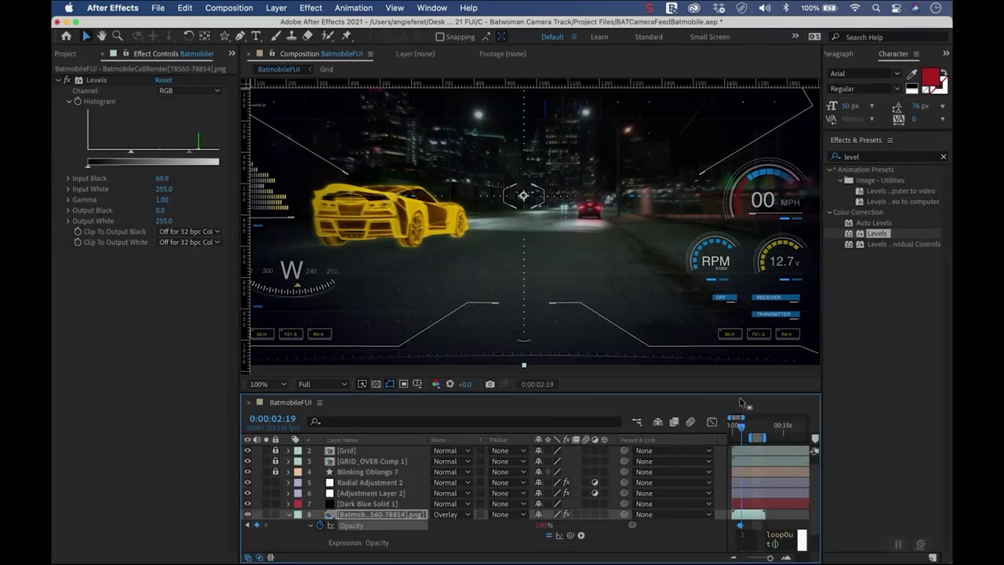
left_click_drag(738, 428, 745, 429)
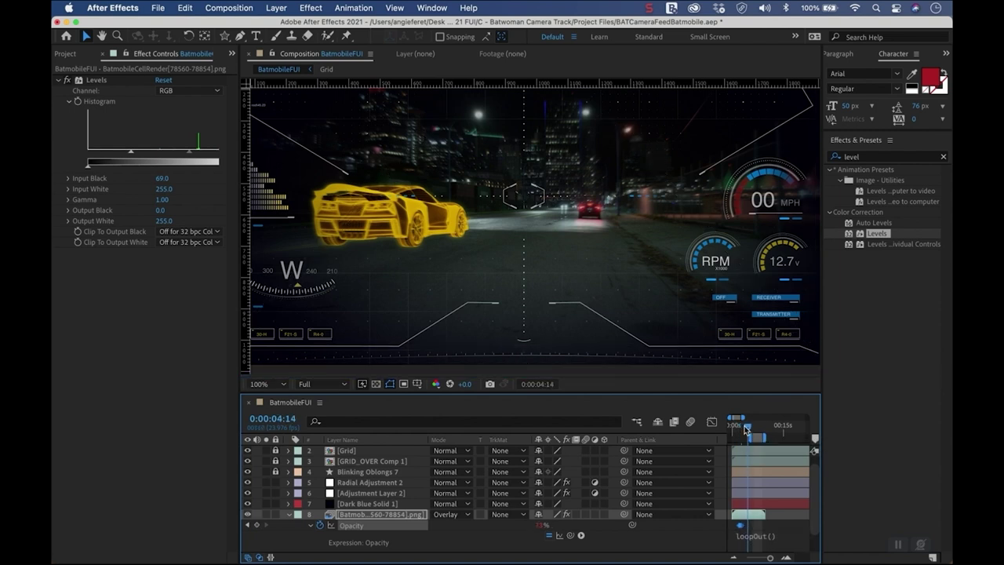
left_click_drag(745, 429, 742, 427)
key("space")
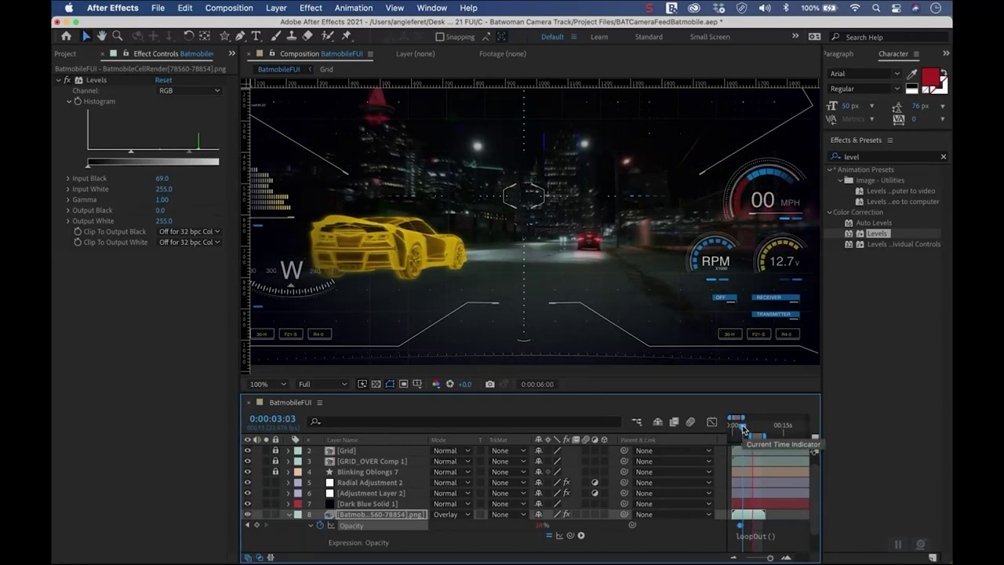
Preview the rendered BatmobileFUI.mov in Finder's Quick Look.
mouse_move(949, 78)
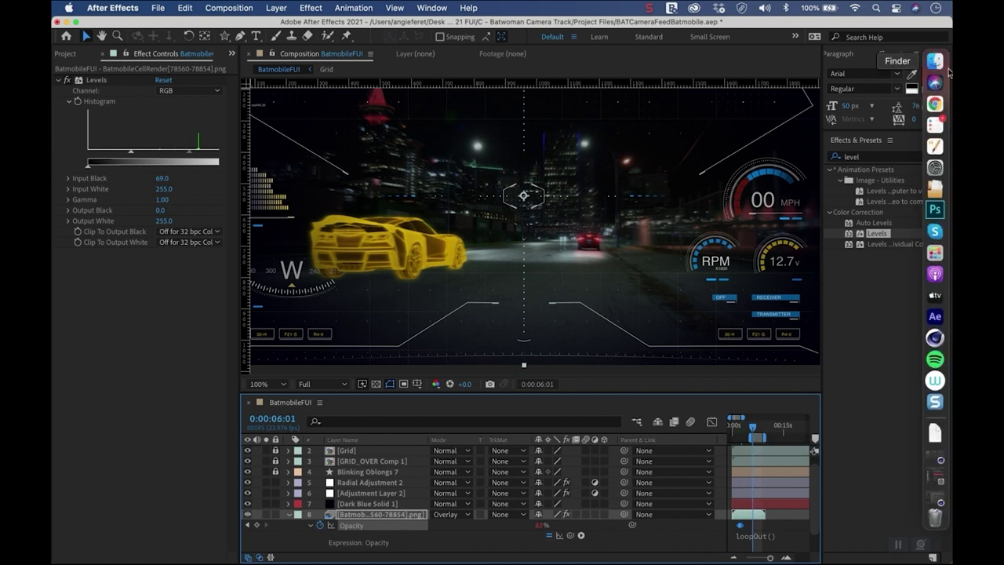
left_click(938, 63)
left_click(538, 164)
left_click(533, 129)
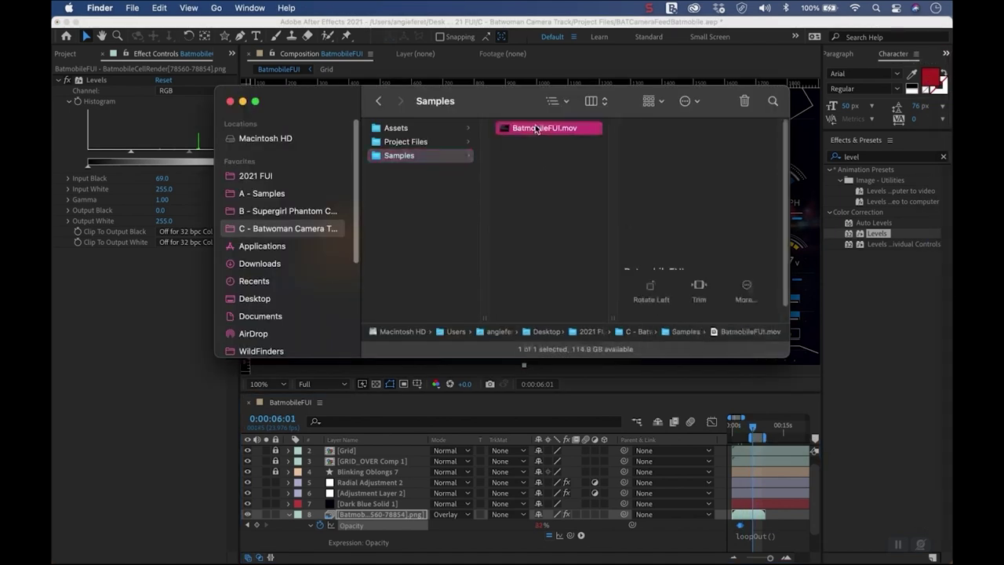
key("space")
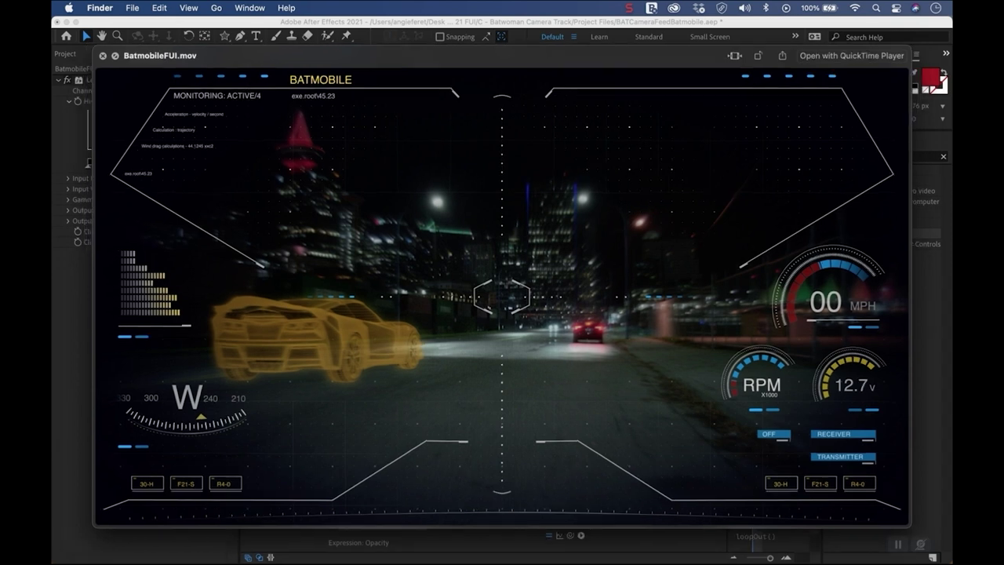
key("space")
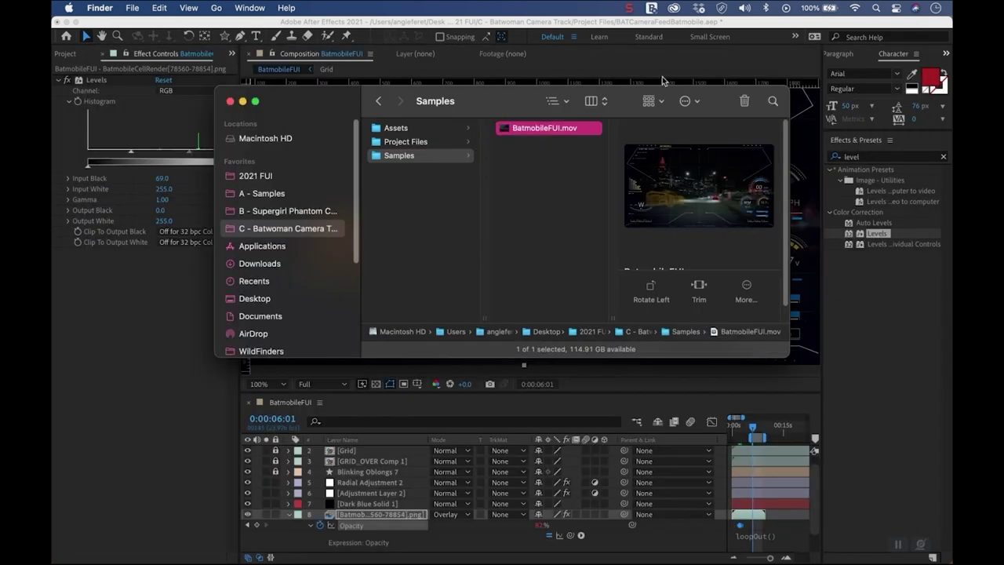
Show C - MyInfo.jpg from the A - Samples folder in full-screen Quick Look.
left_click(266, 196)
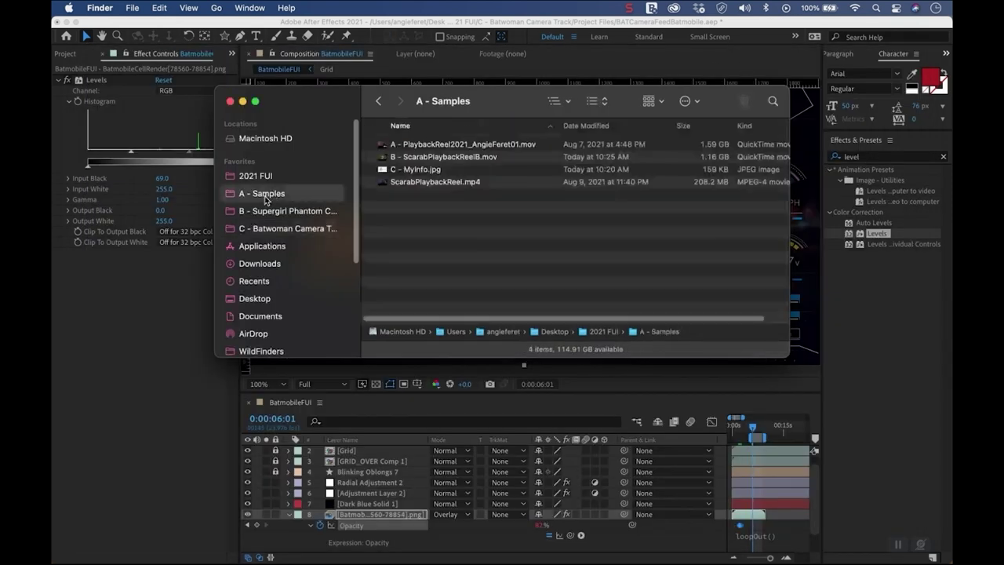
left_click(414, 174)
key("space")
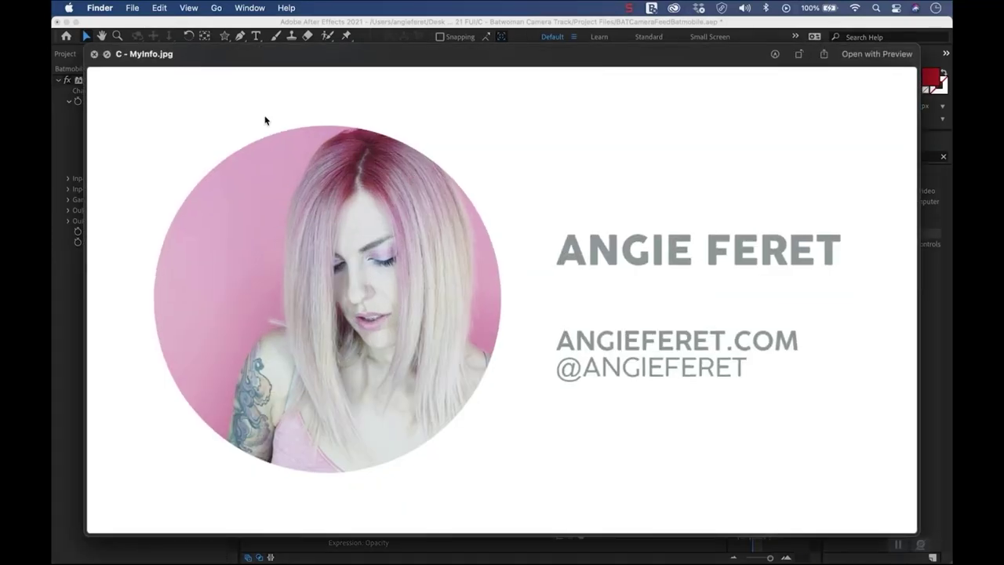
left_click(107, 55)
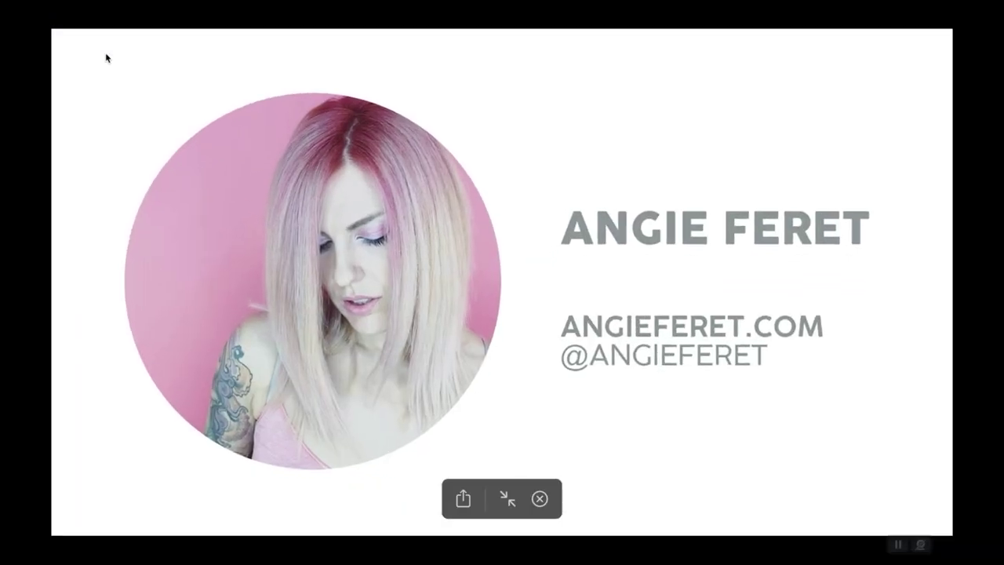